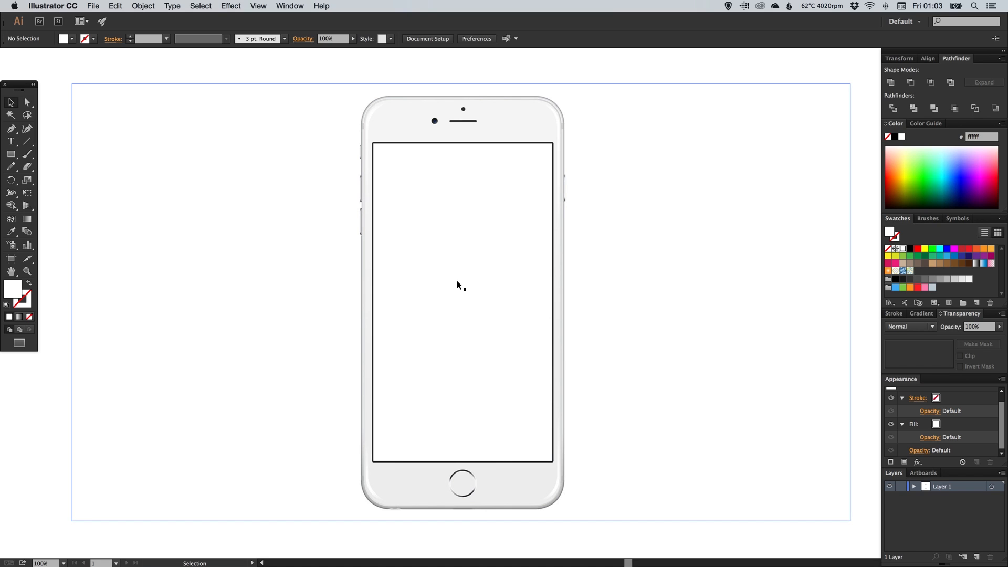
key("super+shift+h")
left_click(95, 6)
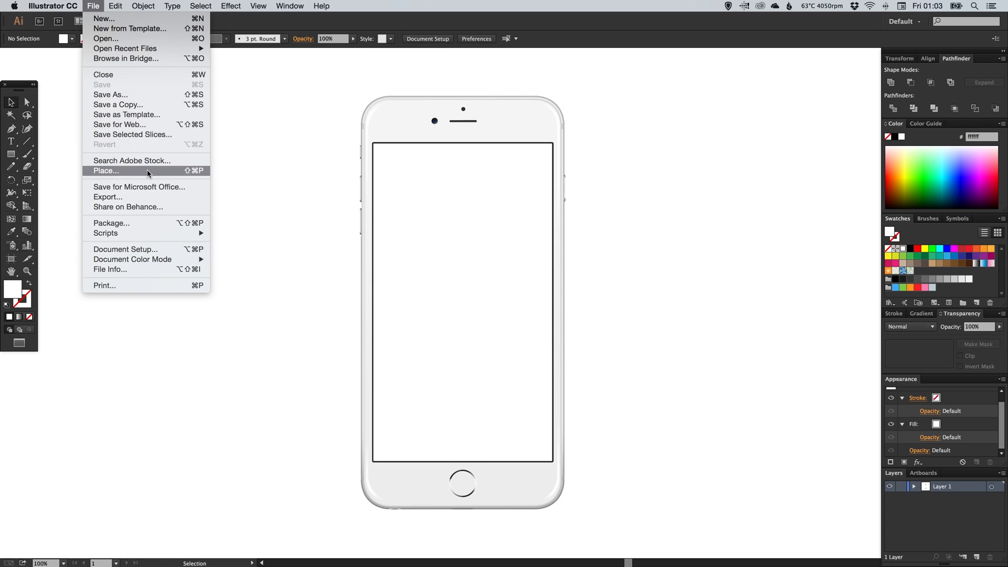
key("super+shift+h")
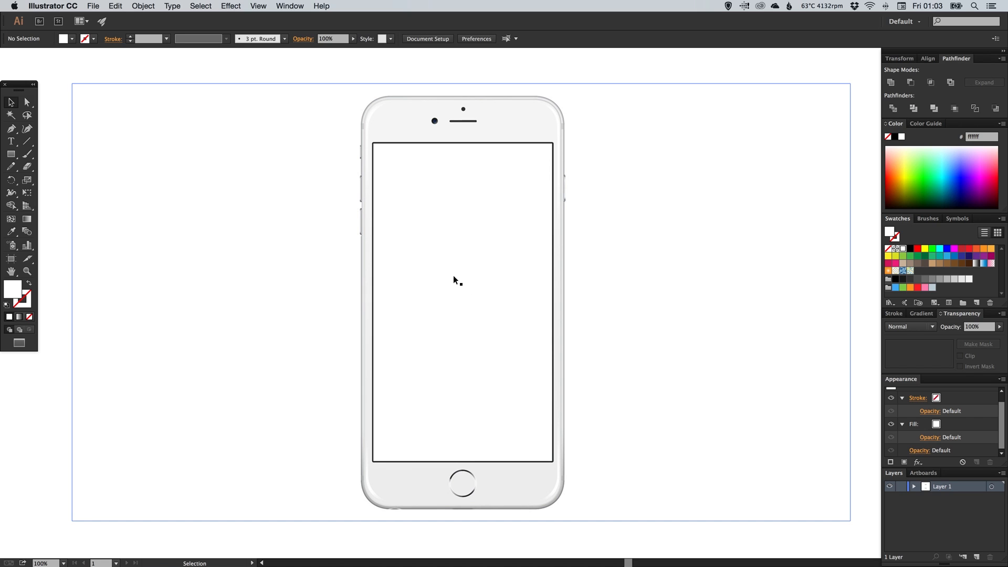
Duplicate the placed iPhone image beside the original on the same horizontal line.
key("super+minus")
key("super+minus")
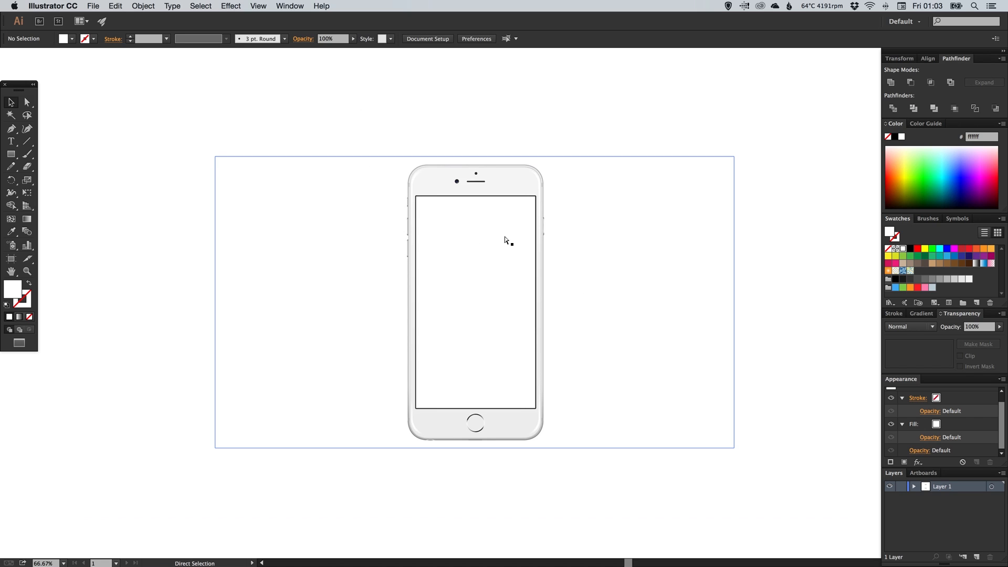
left_click_drag(521, 290, 348, 320)
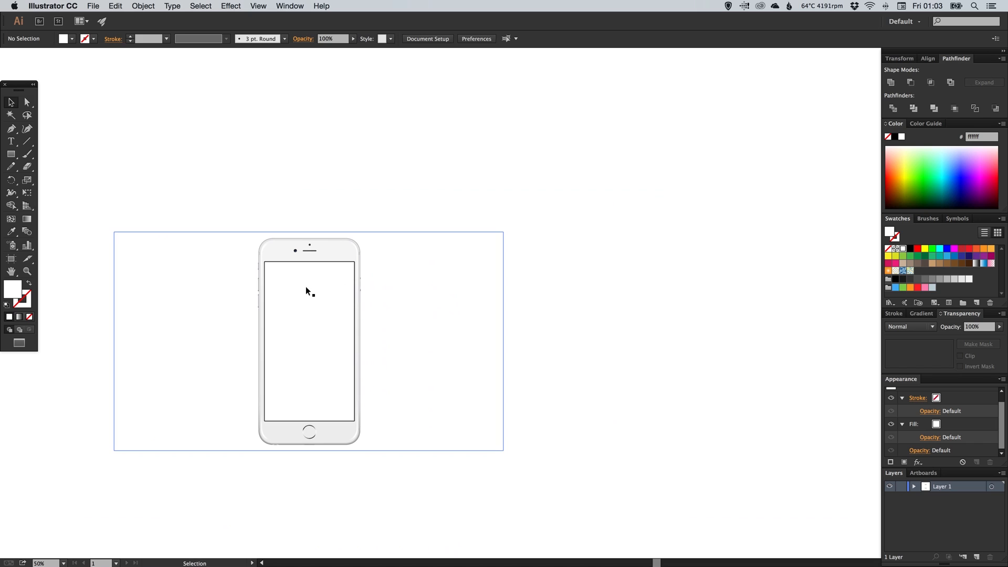
left_click_drag(298, 297, 713, 273)
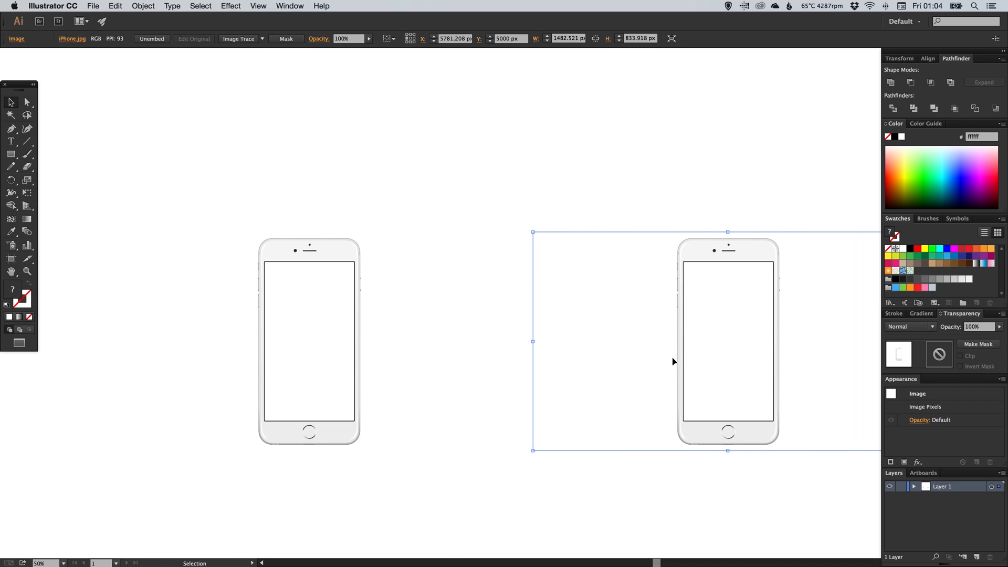
left_click(730, 211)
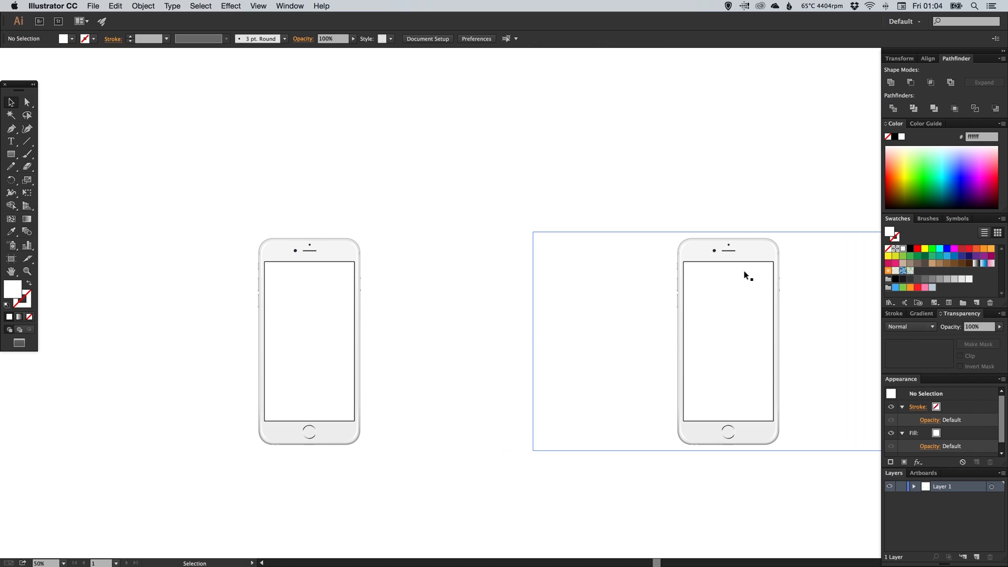
Set the original iPhone image's opacity to 50%.
key("space")
left_click_drag(337, 367, 428, 356)
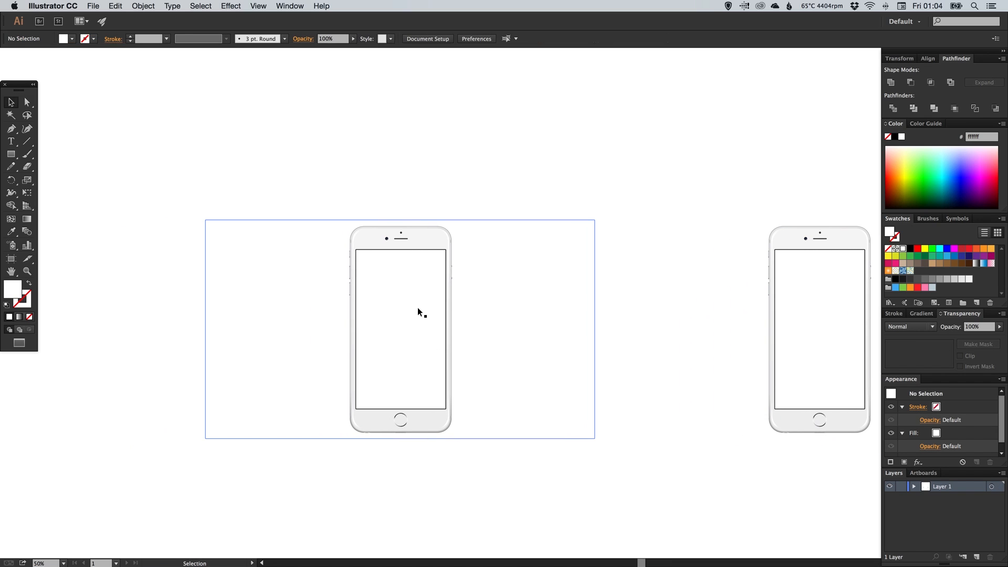
left_click(418, 307)
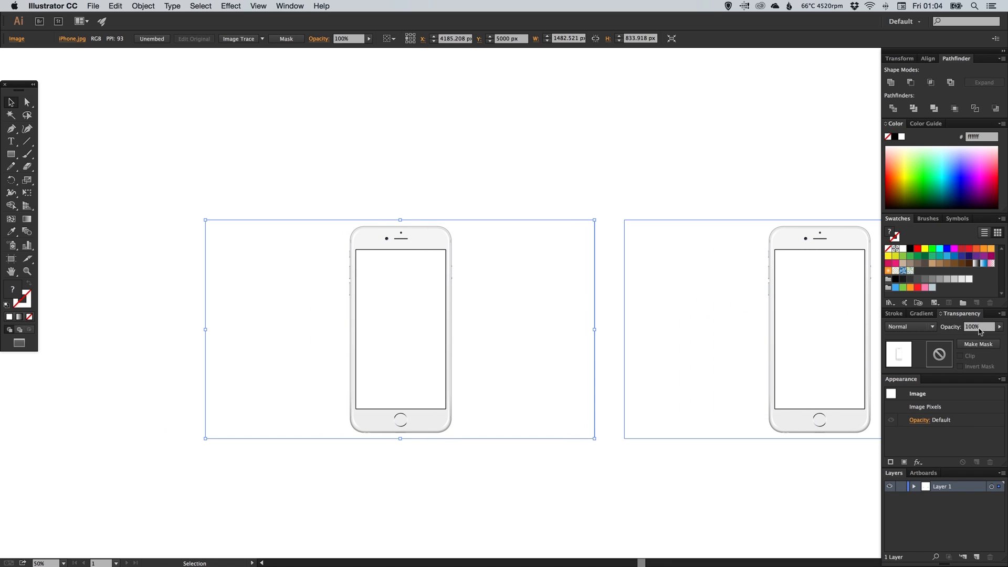
left_click_drag(986, 331, 953, 327)
type("50")
key("Return")
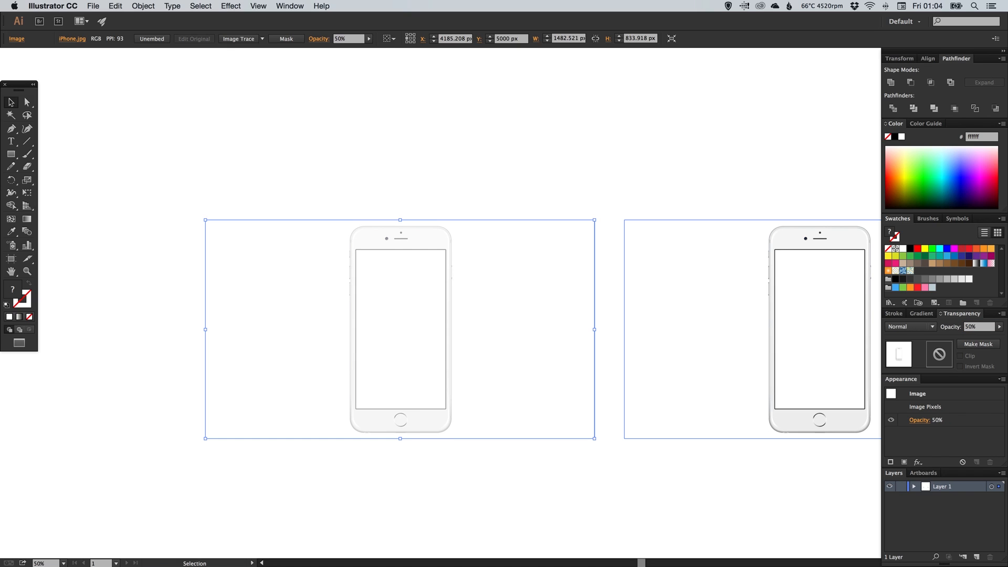
Lock the layer holding the iPhone images and rename it Guides.
left_click(901, 487)
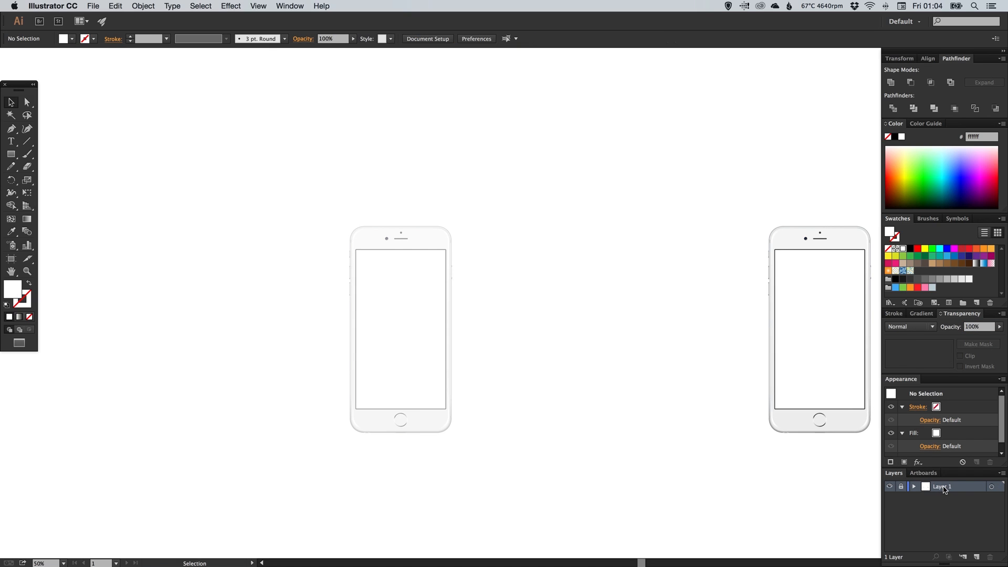
double_click(943, 487)
type("Guides")
key("Return")
Add a new layer above Guides and name it iPhone.
left_click(977, 556)
double_click(945, 488)
key("BackSpace")
key("Return")
Draw a rectangle about 339 × 411 px overlapping the phone and fill it with the grey b3b3b3.
key("super+1")
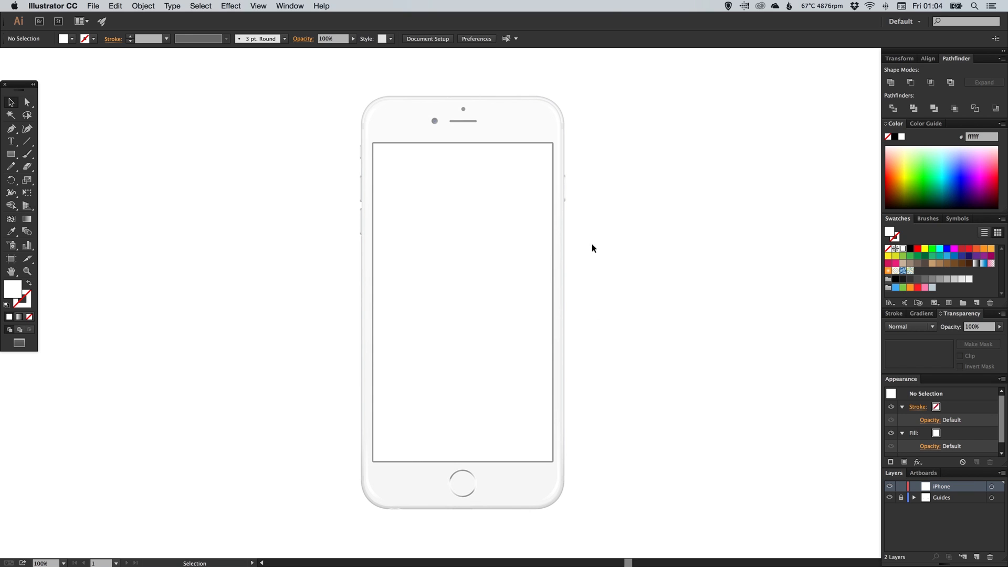
left_click(10, 154)
left_click_drag(235, 109, 409, 324)
key("v")
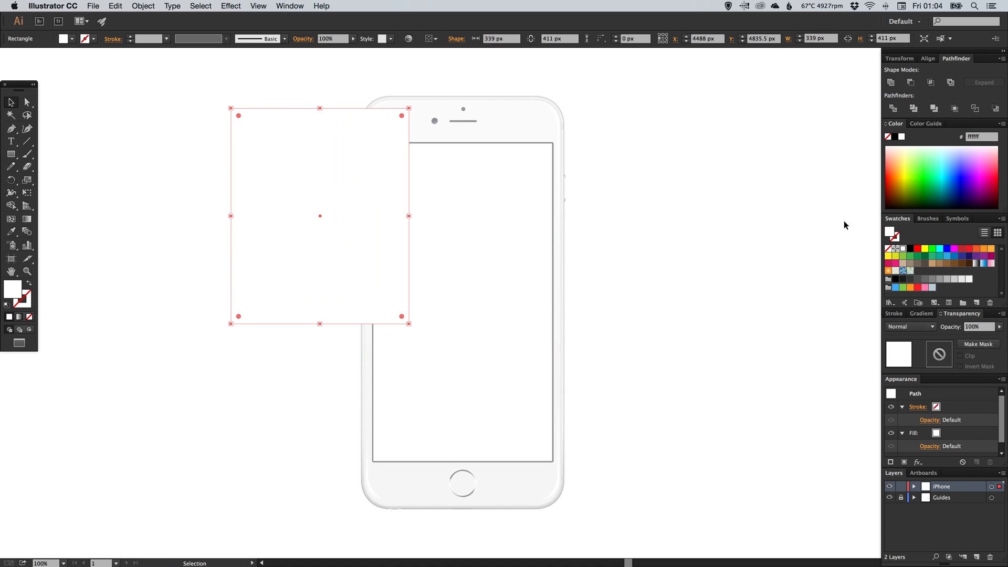
left_click(948, 279)
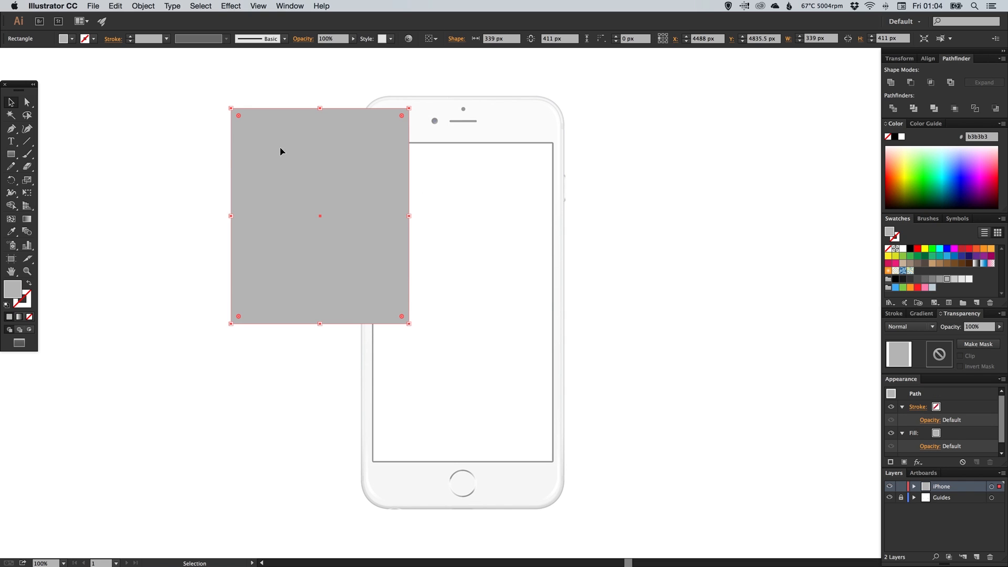
Fit the grey rectangle to the phone's outer outline by moving and stretching it to about 387 × 787 px.
left_click_drag(291, 160, 445, 196)
key("z")
key("v")
left_click_drag(499, 218, 439, 173)
key("super+1")
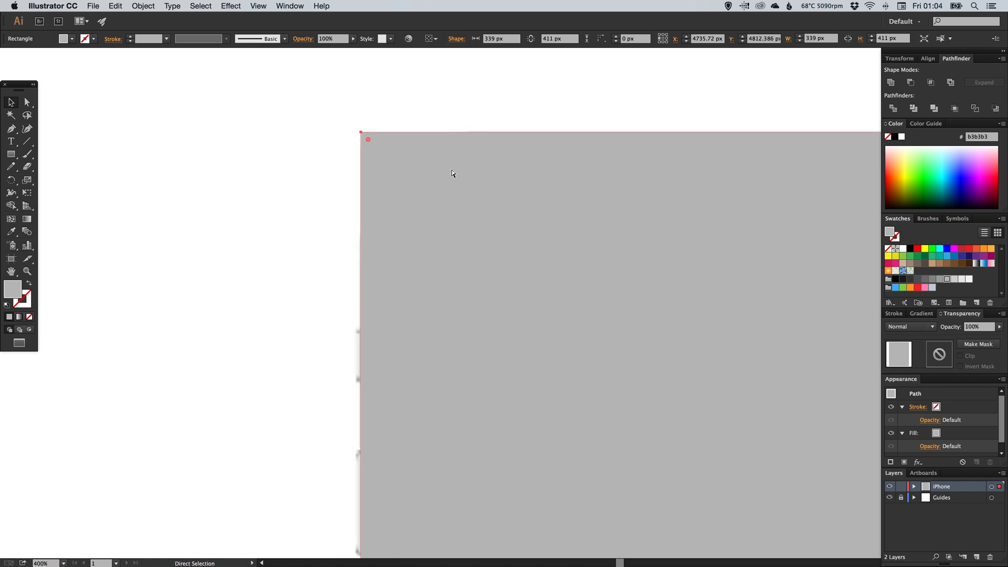
scroll(451, 169, "down", 5)
left_click_drag(600, 305, 627, 489)
scroll(540, 389, "up", 5)
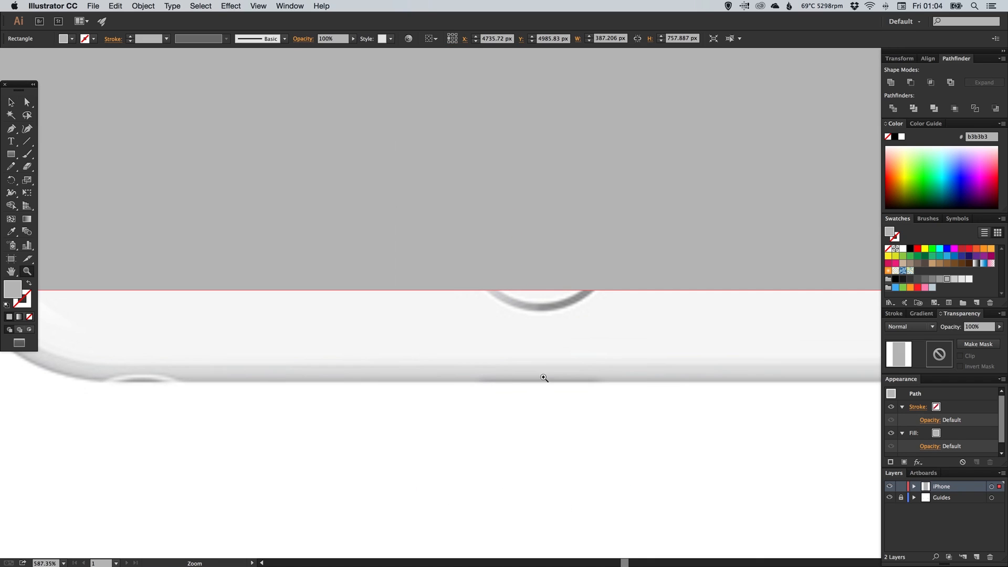
left_click_drag(542, 291, 541, 383)
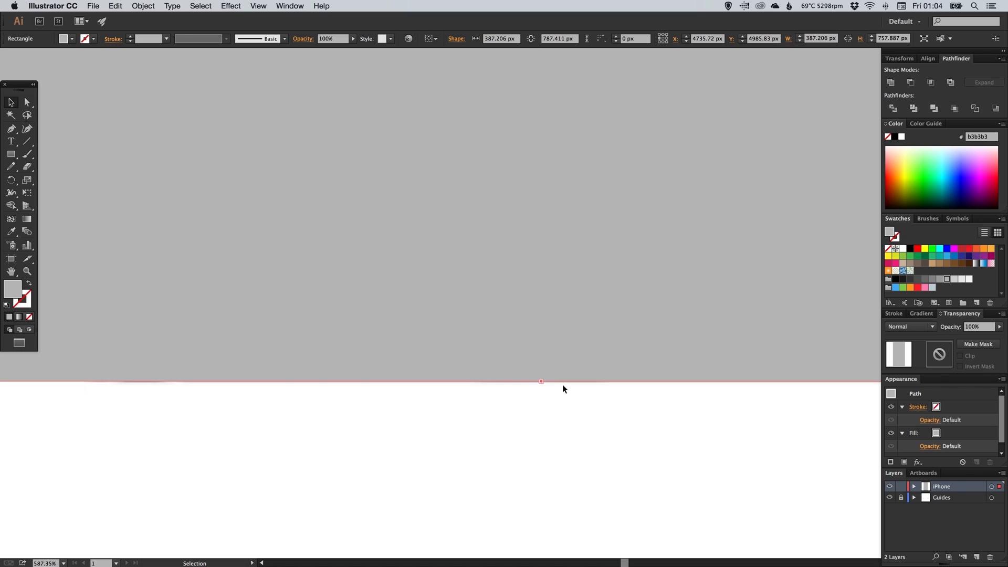
Apply a Round Corners effect with a 57 px radius to the grey rectangle, previewing the radius.
key("super+1")
left_click(231, 6)
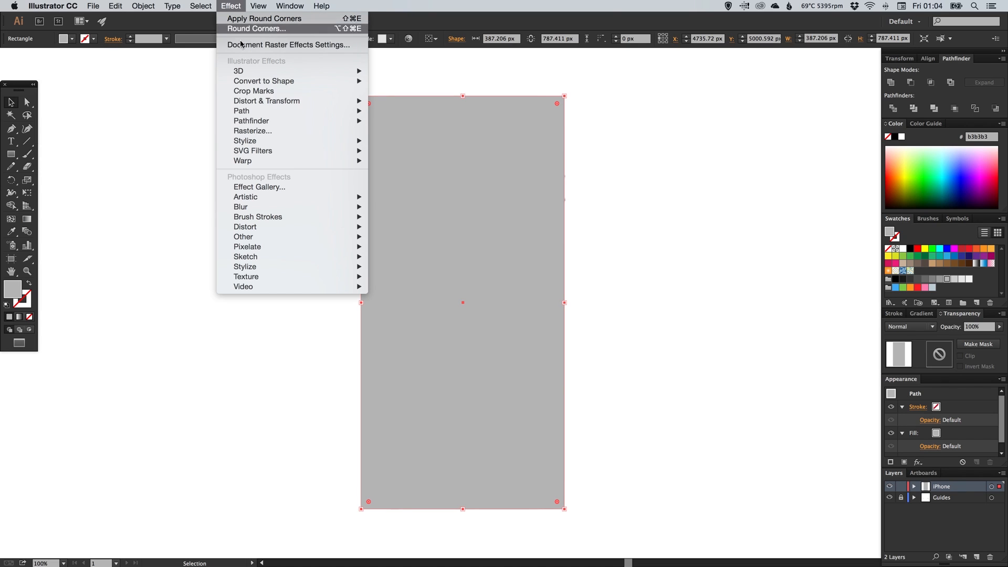
mouse_move(315, 141)
left_click(402, 181)
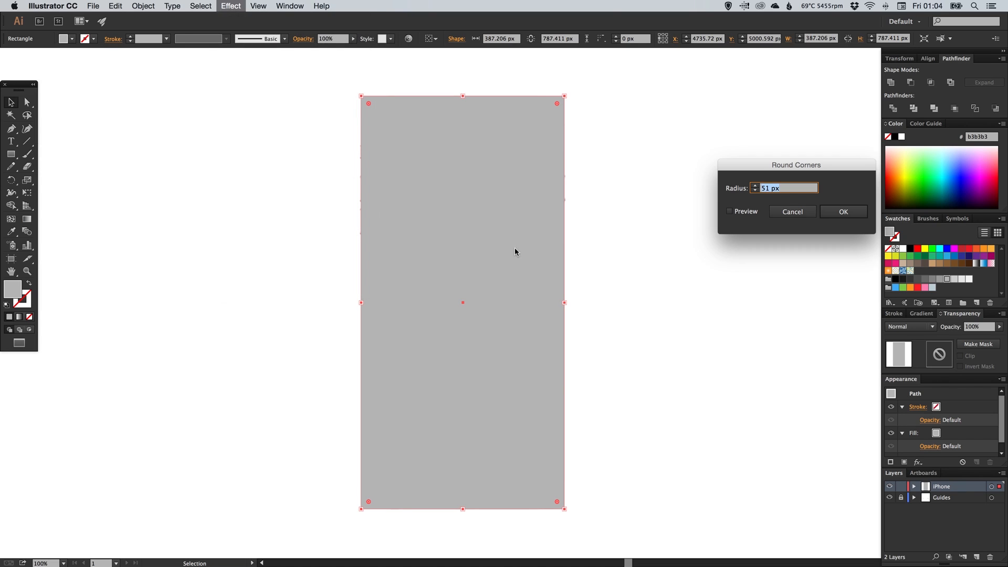
left_click(741, 212)
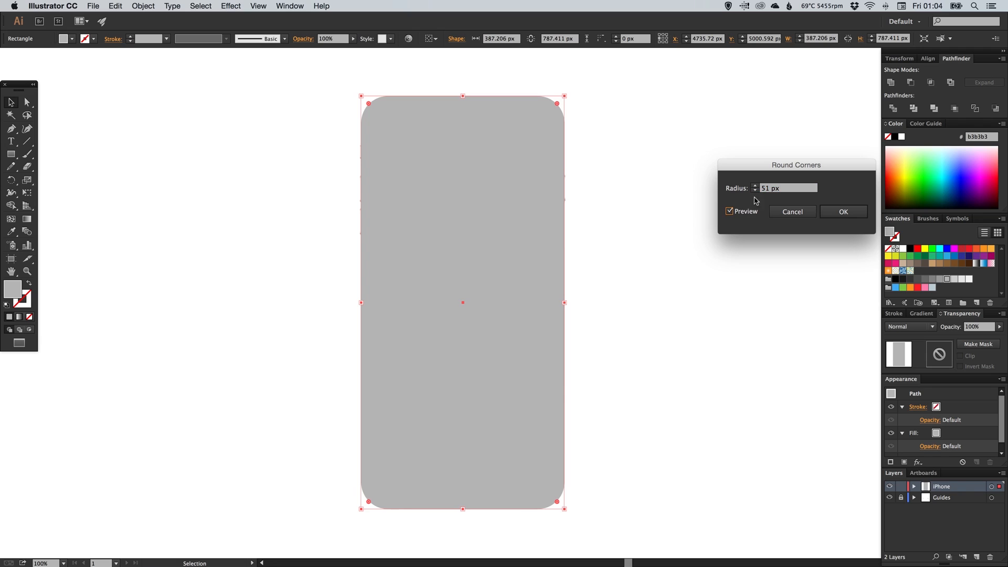
left_click(755, 185)
left_click(755, 186)
left_click(755, 185)
left_click(755, 186)
left_click(755, 191)
left_click(755, 190)
left_click(756, 191)
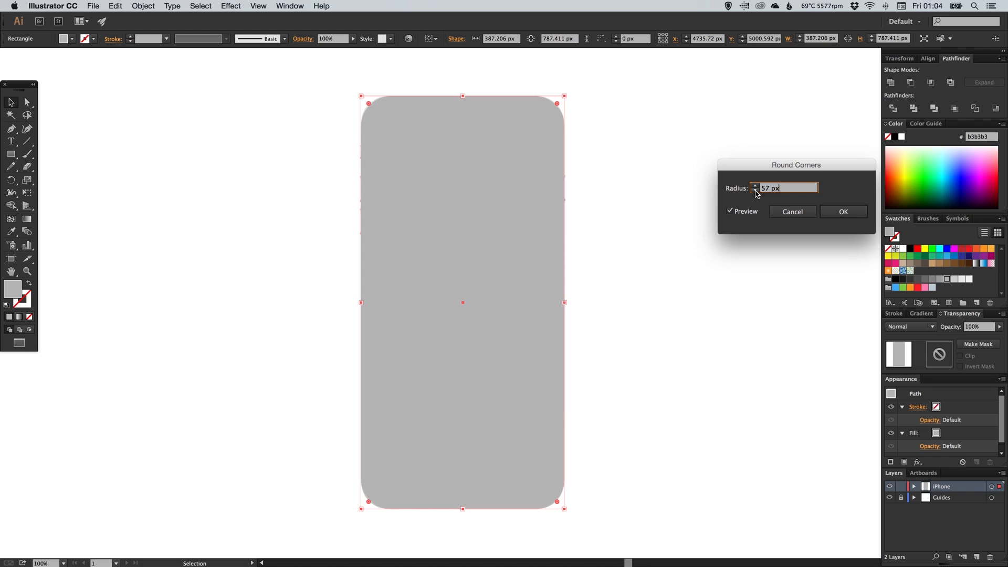
left_click(846, 213)
Compare the rounded rectangle's upper corner with the phone's corner by nudging the shape away and back.
key("z")
left_click_drag(511, 78, 622, 210)
key("super")
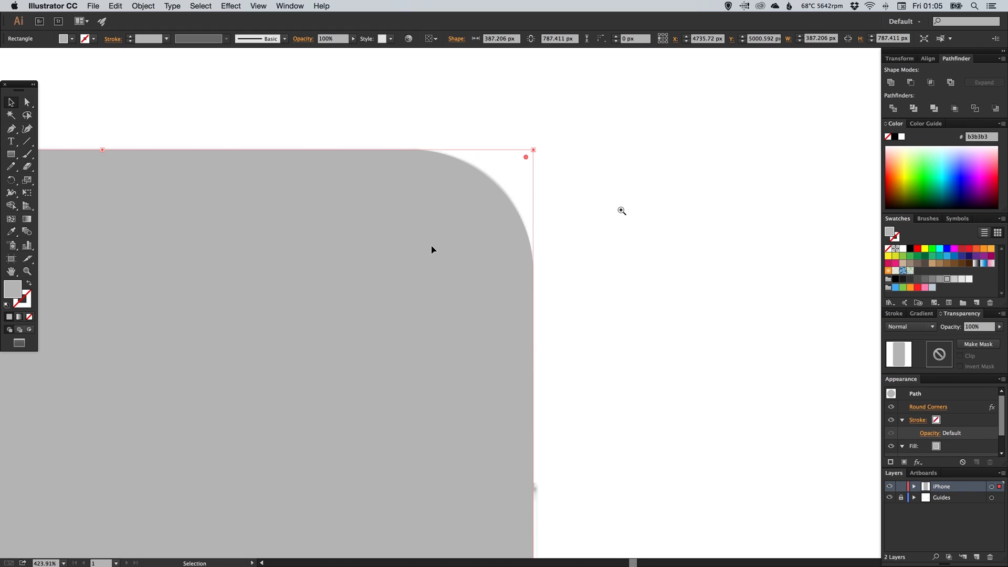
key("shift+Right")
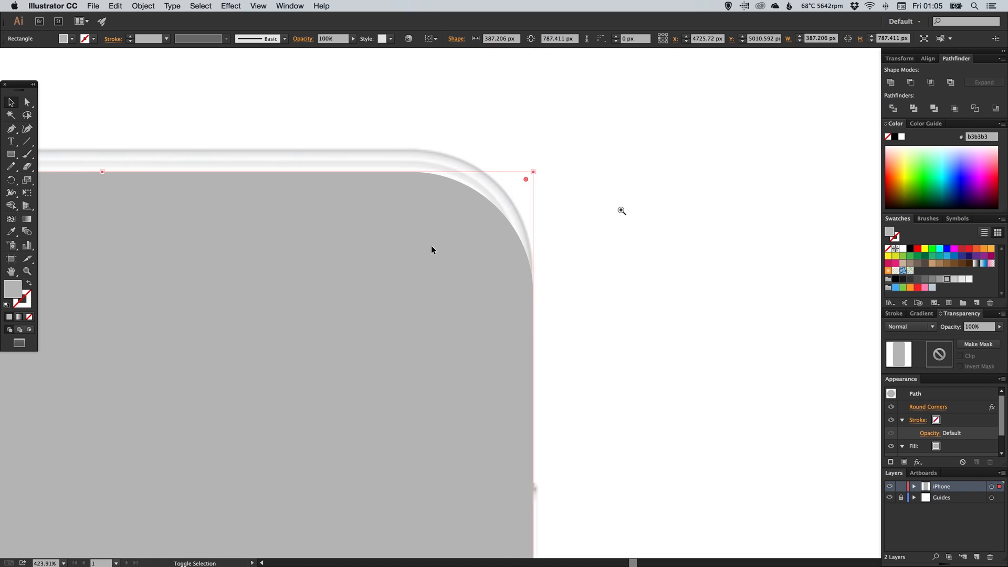
key("shift+Up")
key("super+minus")
key("super+minus")
key("super+minus")
key("super+minus")
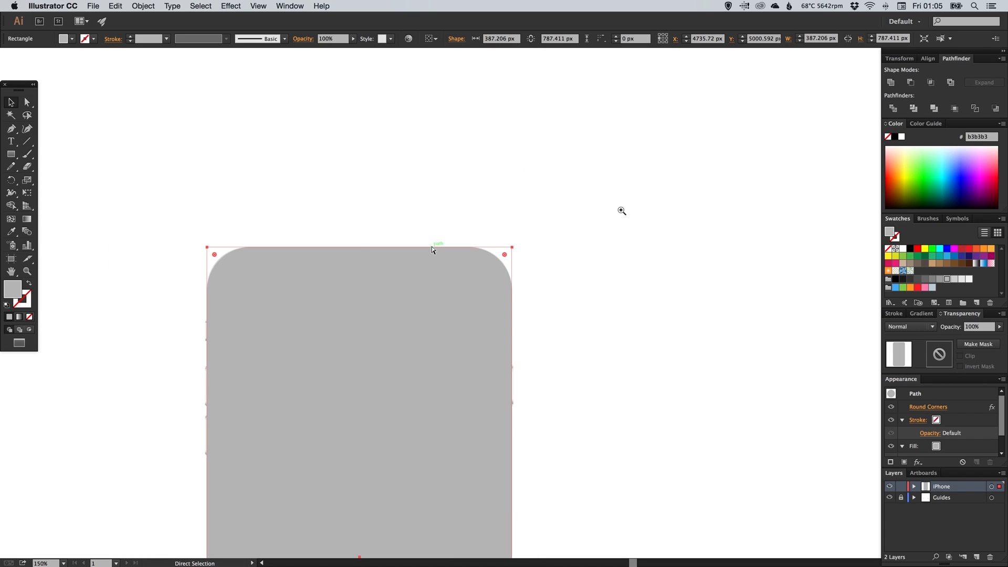
key("super+h")
left_click(265, 242)
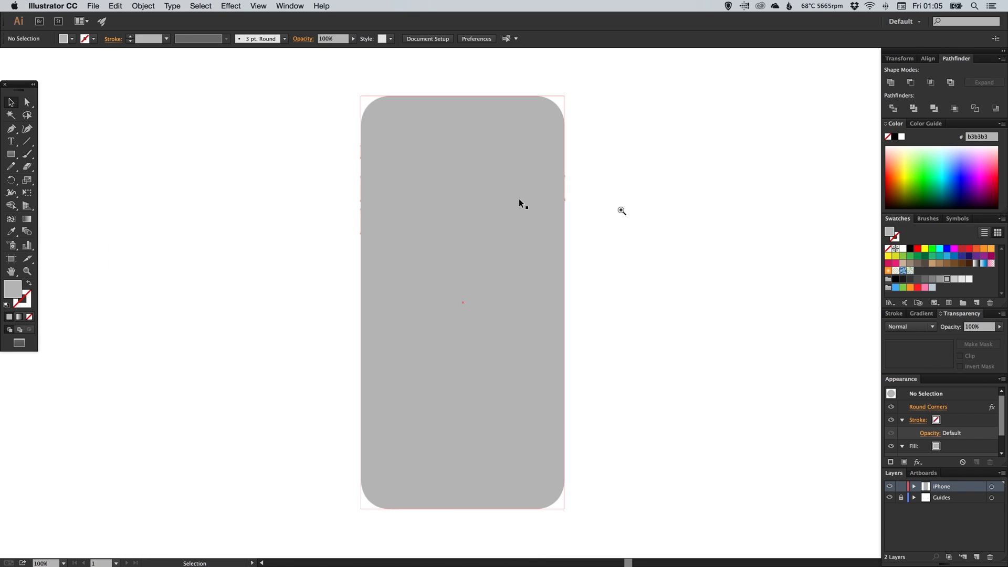
Move the rounded rectangle horizontally to the left of the phone image, clear of its outline.
left_click_drag(531, 202, 411, 203)
left_click_drag(382, 89, 517, 210)
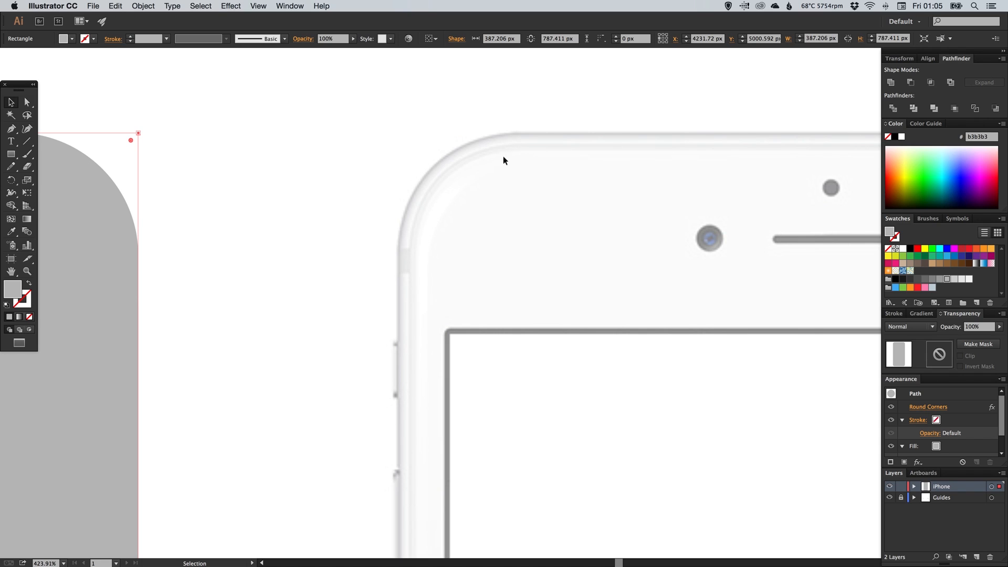
key("super+1")
left_click_drag(294, 232, 398, 273)
left_click_drag(138, 114, 530, 262)
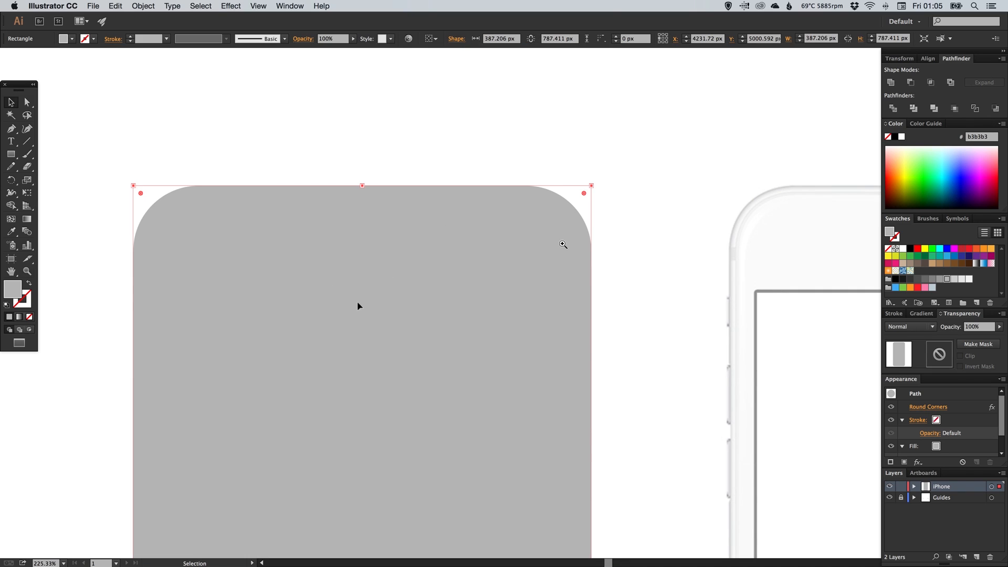
left_click_drag(407, 275, 258, 271)
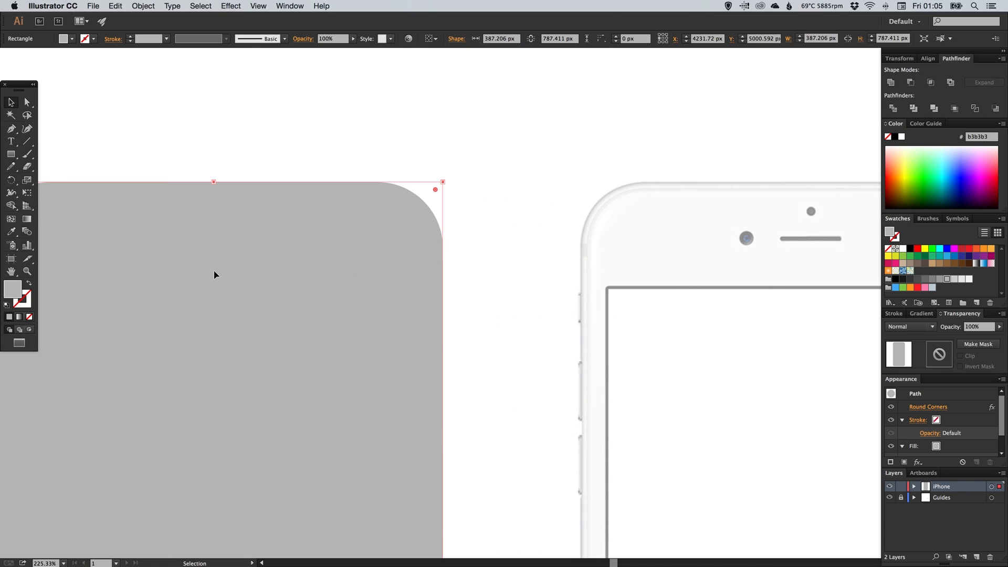
Duplicate the grey rounded rectangle and place the copy over the phone image.
left_click_drag(184, 274, 780, 245)
key("z")
left_click_drag(488, 148, 709, 345)
key("v")
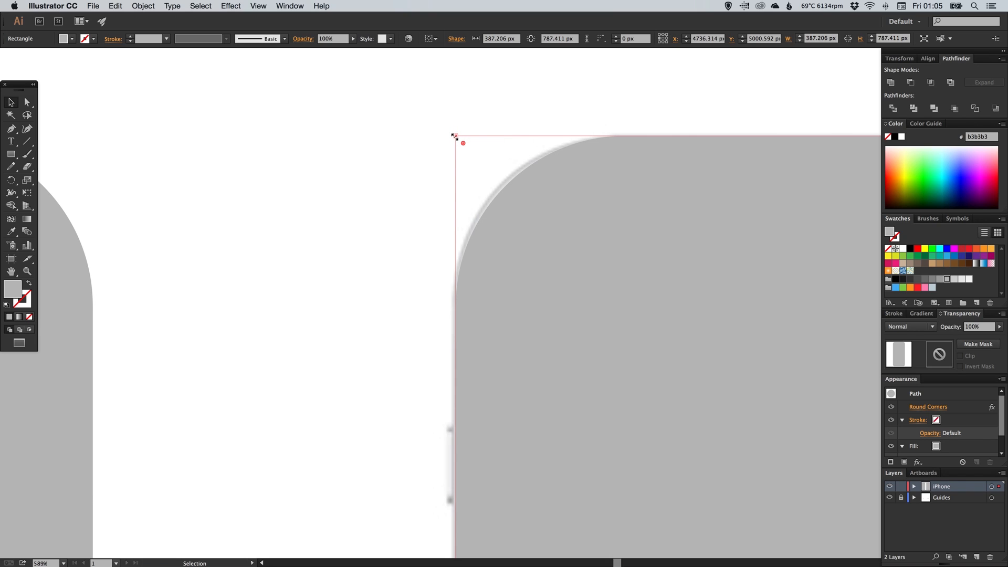
Scale the copy down from its upper-left corner to about 382 × 778 px, inside the phone's outer edge.
left_click_drag(455, 136, 474, 156)
left_click_drag(652, 183, 592, 199)
left_click_drag(695, 195, 345, 202)
left_click_drag(596, 187, 328, 199)
left_click_drag(630, 188, 389, 192)
left_click_drag(456, 197, 680, 194)
left_click_drag(405, 175, 562, 192)
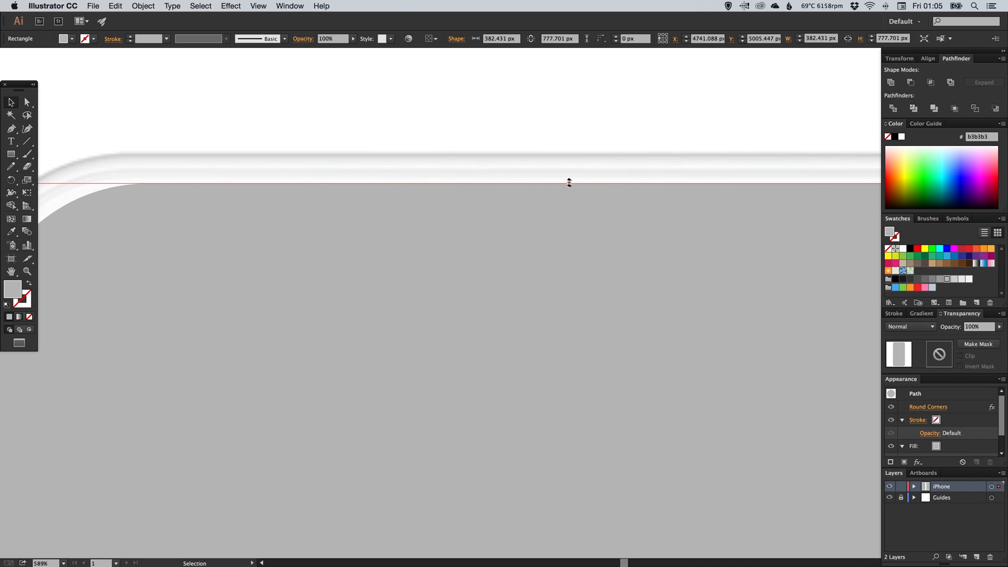
Extend the copy's top edge to the phone's inner bevel line, making the shape about 787 px high.
left_click_drag(569, 182, 570, 171)
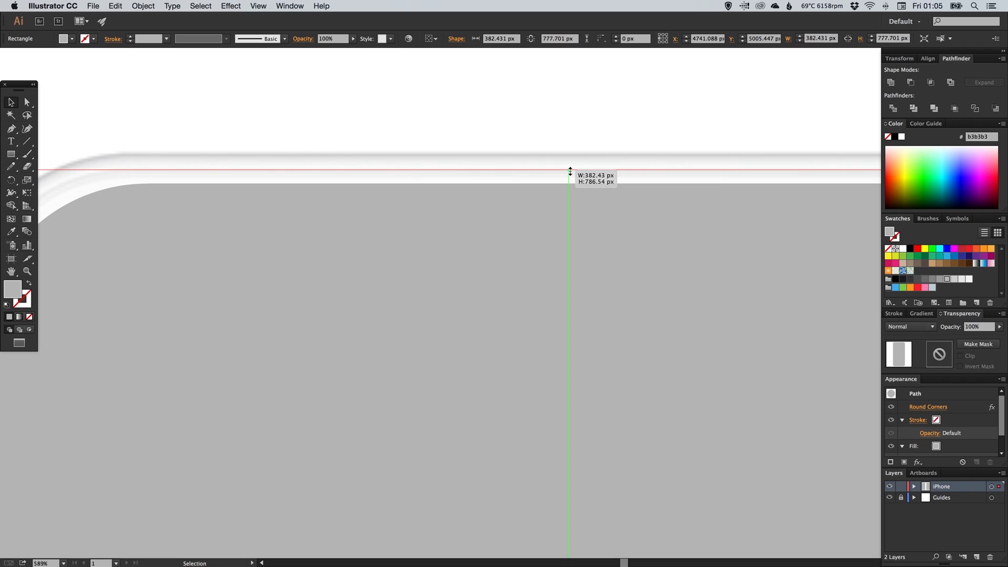
left_click_drag(570, 171, 570, 171)
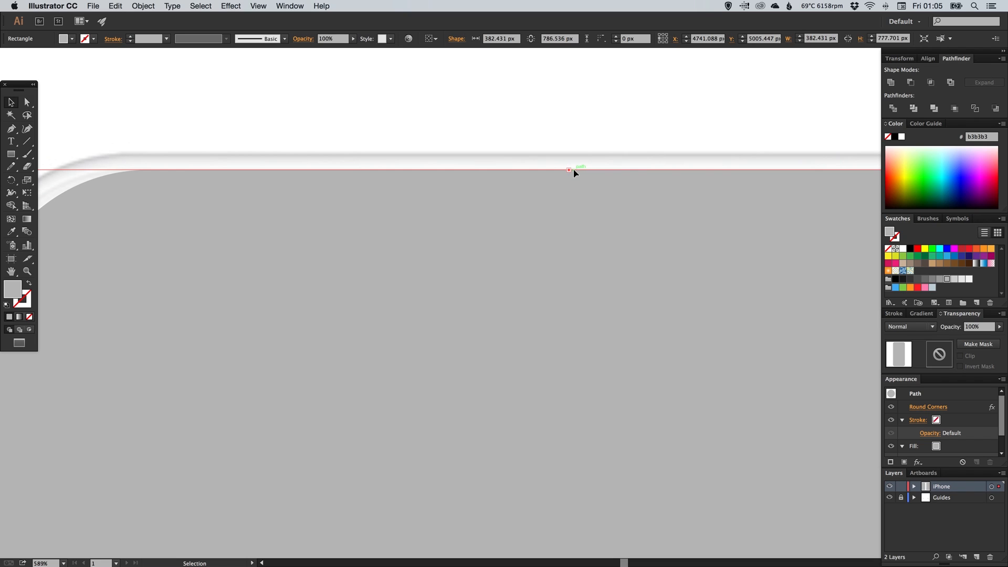
key("super+1")
key("a")
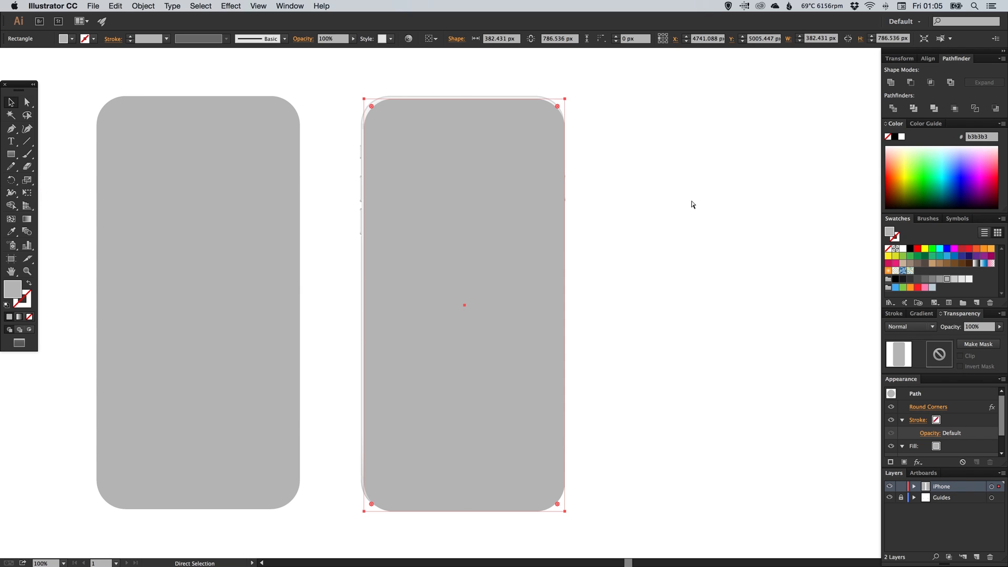
key("super+z")
key("v")
key("super+shift+z")
scroll(403, 169, "left", 3)
scroll(403, 169, "up", 1)
left_click(635, 219)
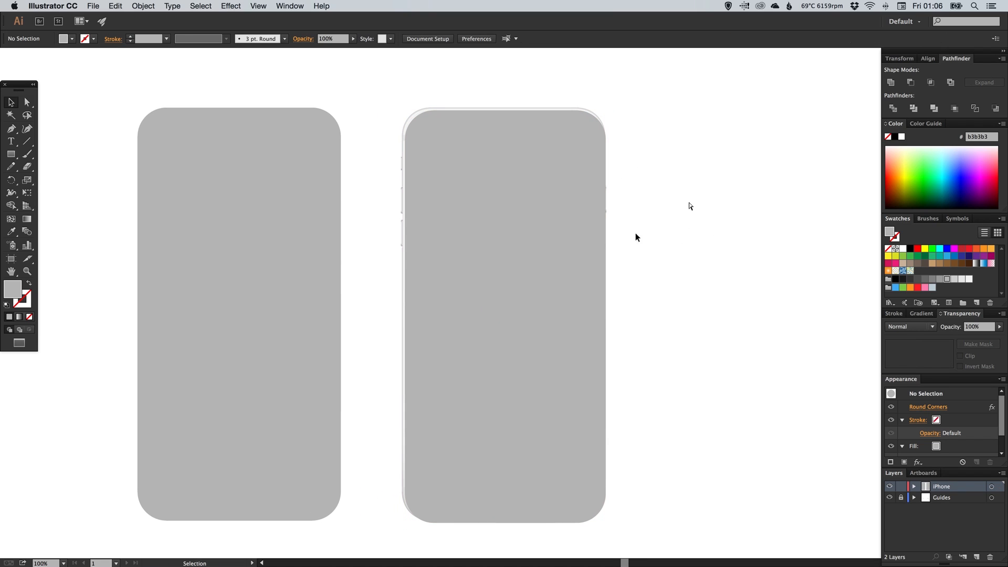
left_click(582, 322)
left_click_drag(606, 316, 663, 313)
key("super+z")
left_click_drag(442, 192, 446, 208)
left_click(471, 114)
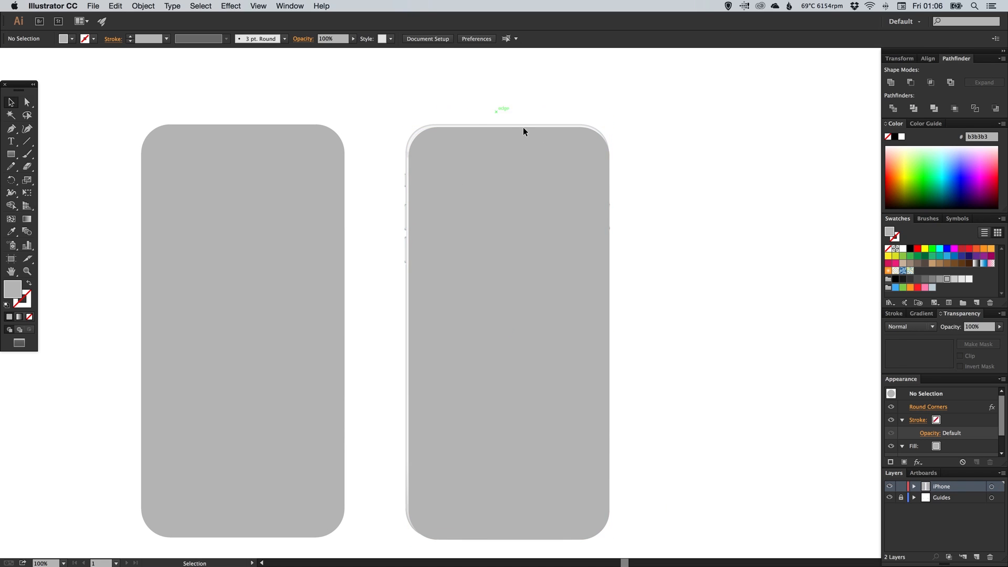
Pull the copy's right edge inside the phone's rim, making the shape about 375 px wide.
left_click(590, 177)
left_click_drag(611, 334, 601, 331)
key("super+space")
left_click_drag(567, 297, 648, 371)
left_click_drag(437, 276, 457, 276)
Raise the copy's bottom edge inside the phone's lower rim, making the shape about 775 px high.
key("super+minus")
key("super+minus")
key("super+minus")
key("super+minus")
key("super+minus")
key("super+minus")
key("super+space")
left_click_drag(239, 433, 484, 531)
left_click_drag(632, 398, 632, 374)
Fill the inner rounded rectangle with the darker grey 808080.
key("a")
key("super+minus")
key("super+minus")
key("super+minus")
key("super+minus")
key("super+minus")
key("super+minus")
key("space")
left_click_drag(490, 268, 454, 351)
left_click(931, 280)
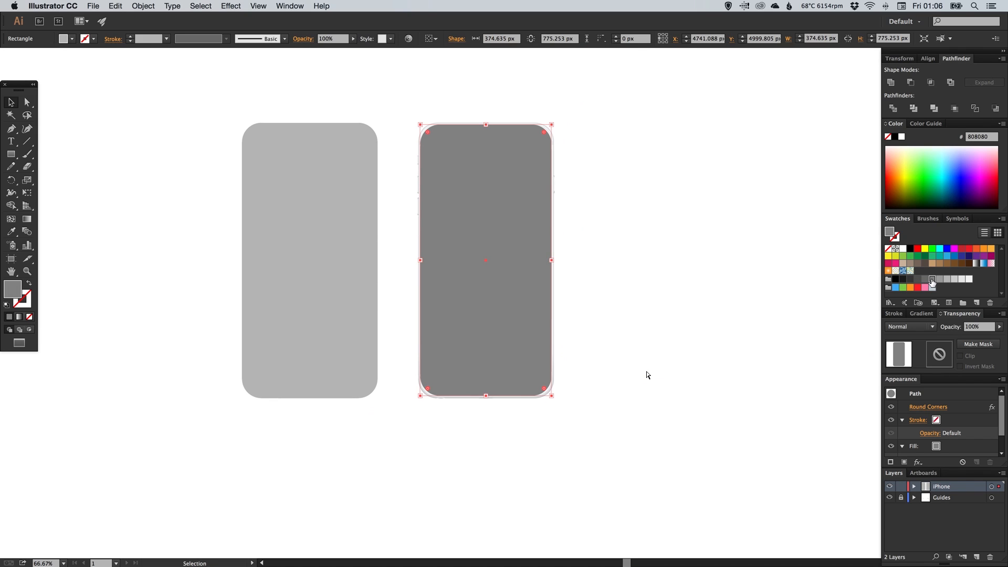
Move the dark grey rounded rectangle onto the light grey phone body so that it sits inside the body's edges.
left_click_drag(504, 177, 333, 176)
left_click(167, 232)
Reduce the inner dark rectangle's Round Corners radius to 50 px with the preview on, following the outer body's curve.
key("z")
left_click_drag(196, 101, 643, 346)
key("v")
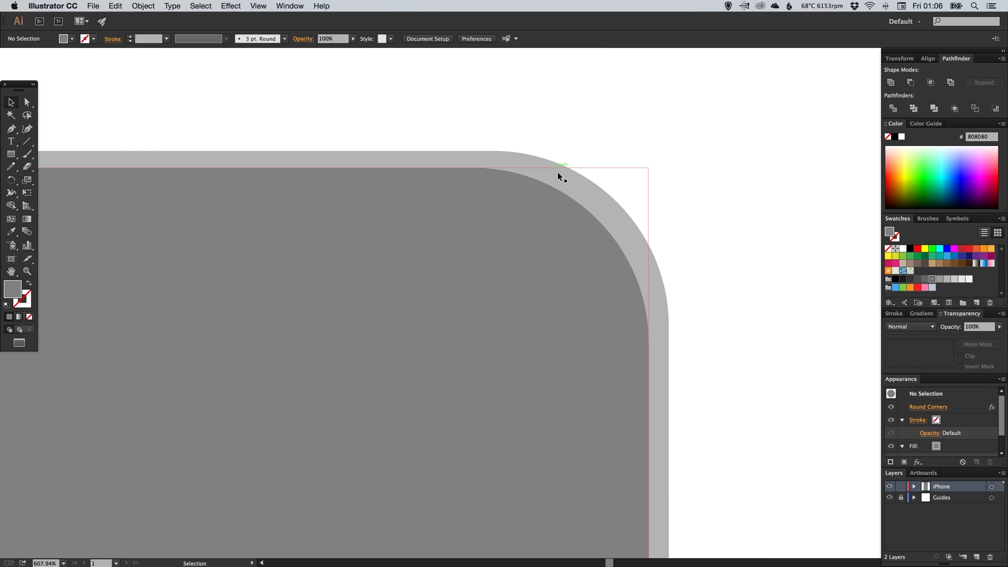
left_click(531, 250)
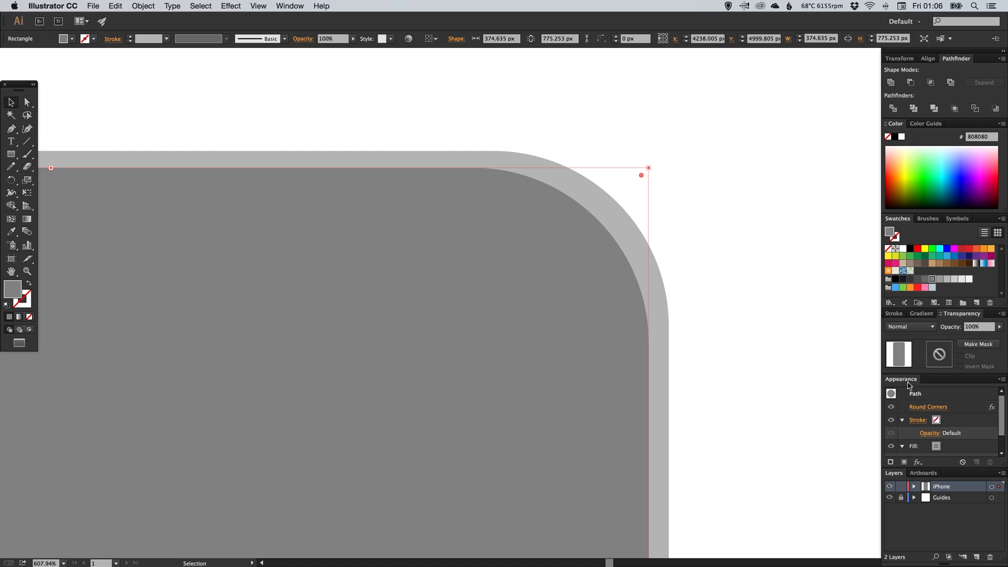
left_click(929, 407)
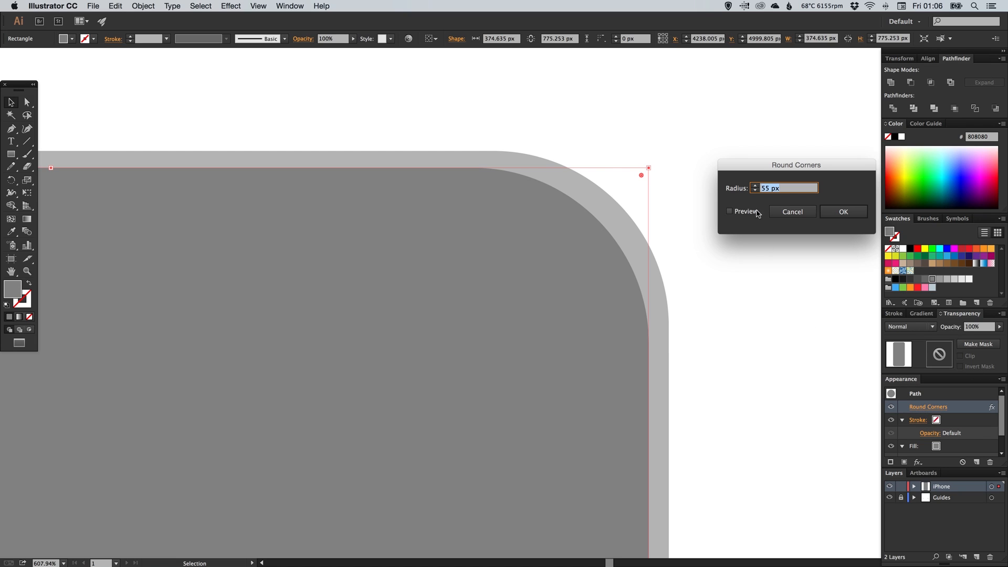
left_click(736, 213)
left_click(755, 191)
left_click(755, 192)
left_click(755, 191)
left_click(755, 191)
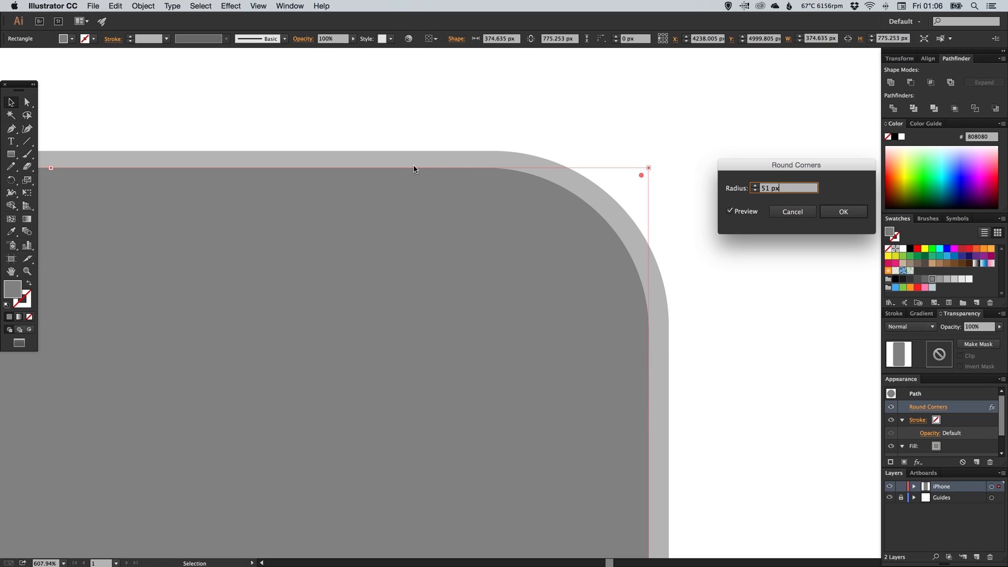
left_click(755, 191)
left_click(846, 213)
Select both phone body rectangles and align their vertical centers.
key("super+1")
key("v")
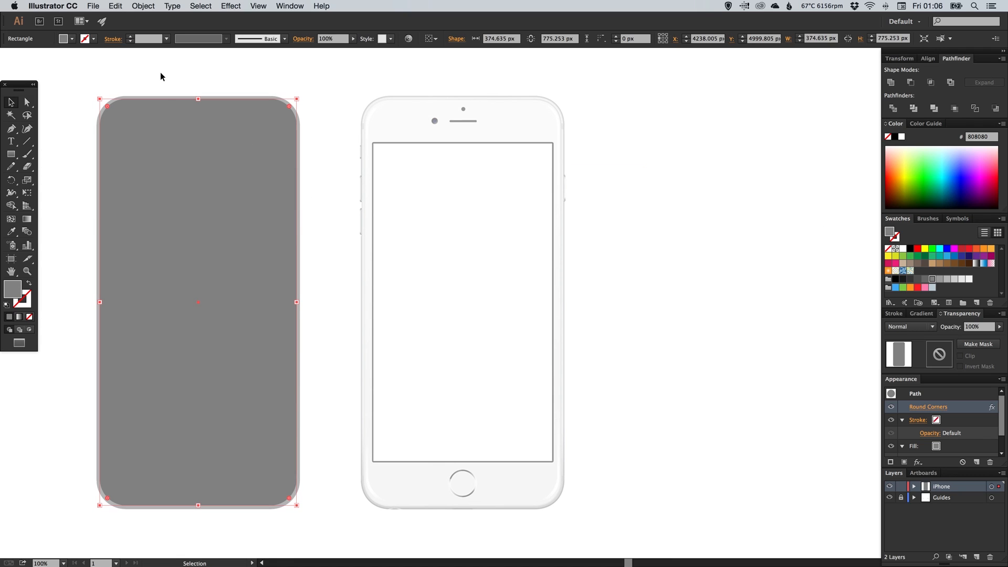
left_click(185, 149)
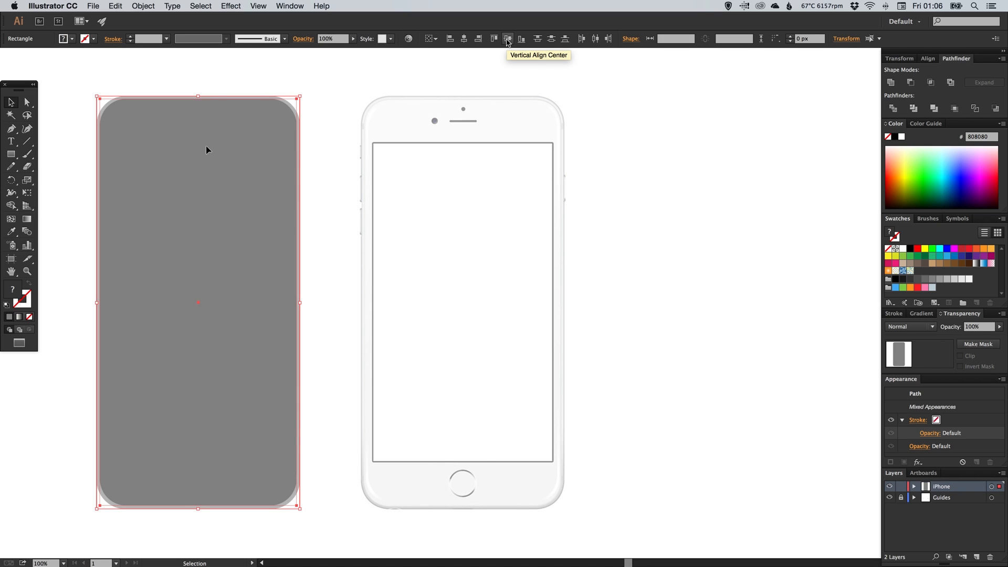
left_click(508, 40)
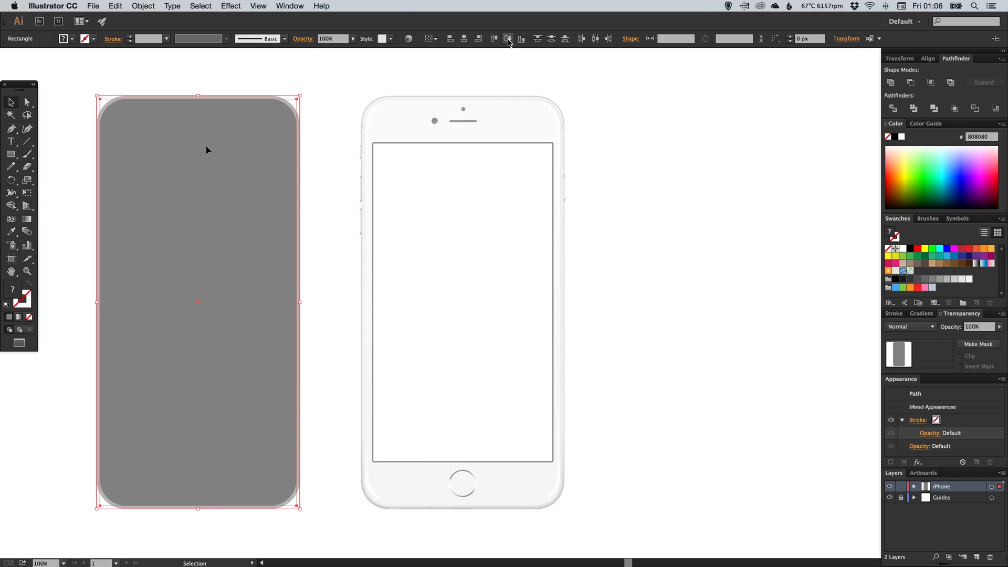
left_click(236, 84)
Draw a circle about 12.5 px wide over the reference phone's front camera, left of the speaker slot.
key("space")
left_click_drag(340, 282, 401, 281)
key("space")
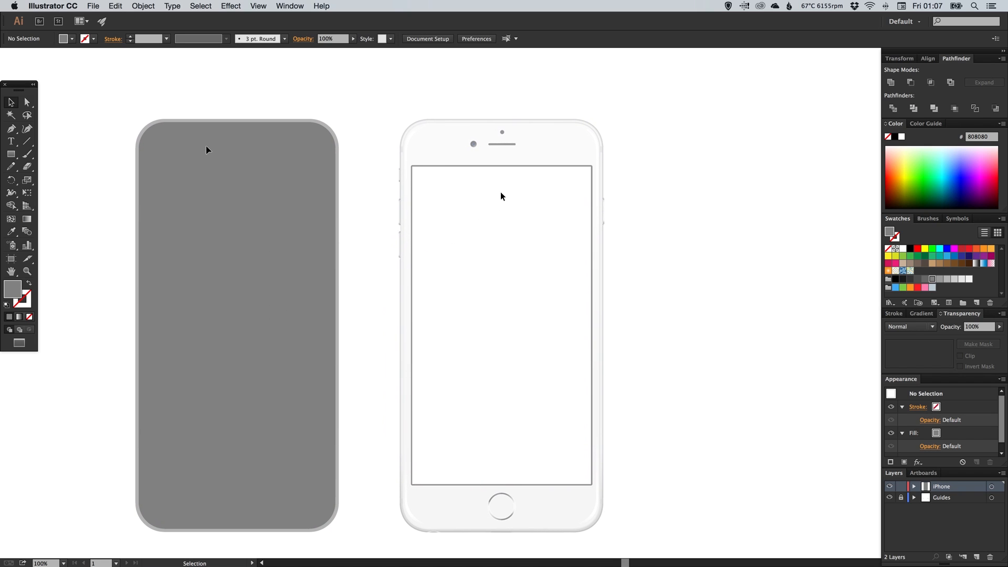
key("z")
left_click_drag(402, 103, 575, 195)
left_click_drag(5, 155, 49, 180)
left_click_drag(353, 224, 384, 256)
key("v")
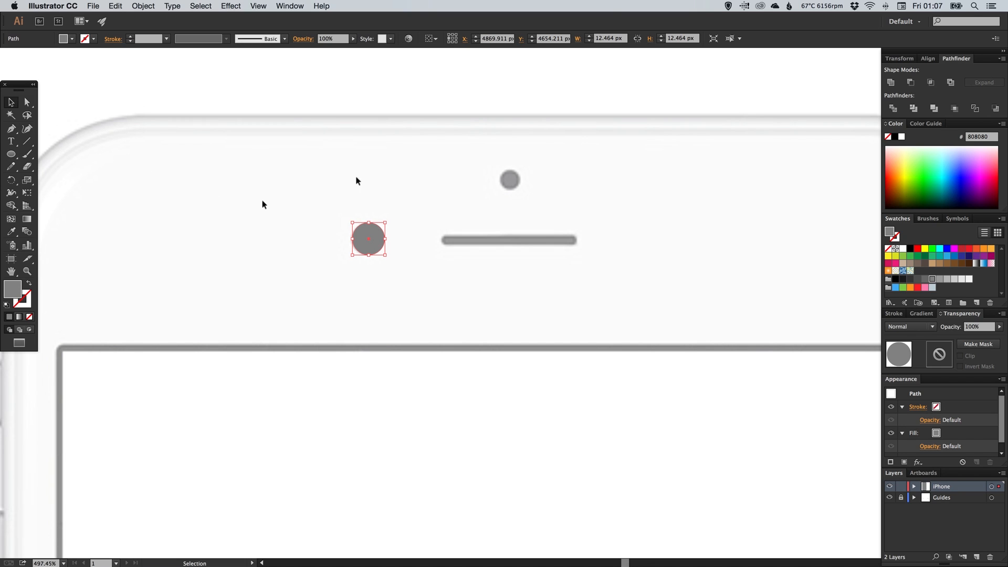
Draw a circle about 8 px wide over the small sensor dot above the reference phone's speaker slot.
key("l")
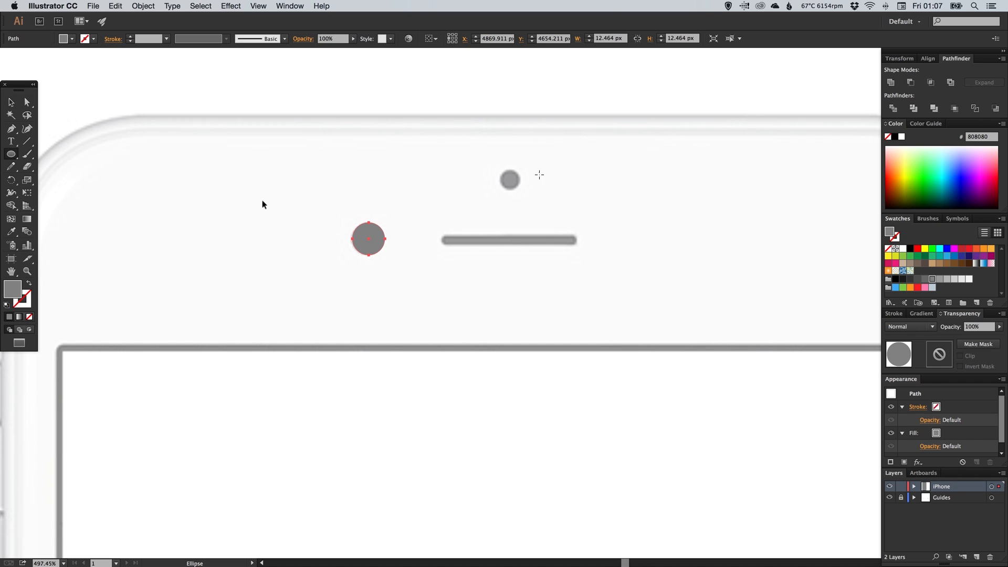
left_click_drag(500, 170, 678, 232)
key("ctrl+z")
left_click_drag(500, 169, 518, 189)
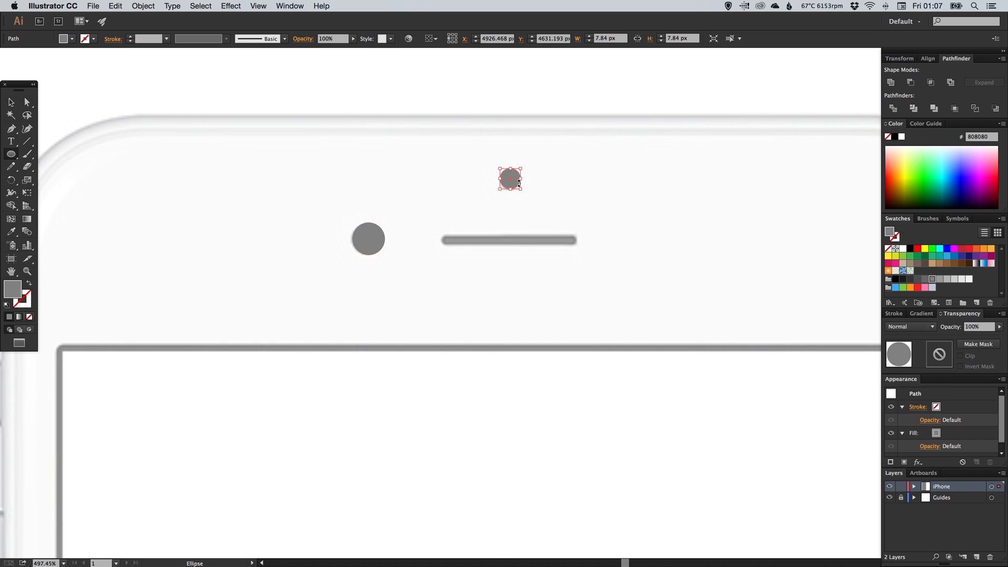
Draw a rounded rectangle about 51 by 4 px over the reference phone's speaker slot.
left_click_drag(11, 156, 57, 164)
left_click(442, 236)
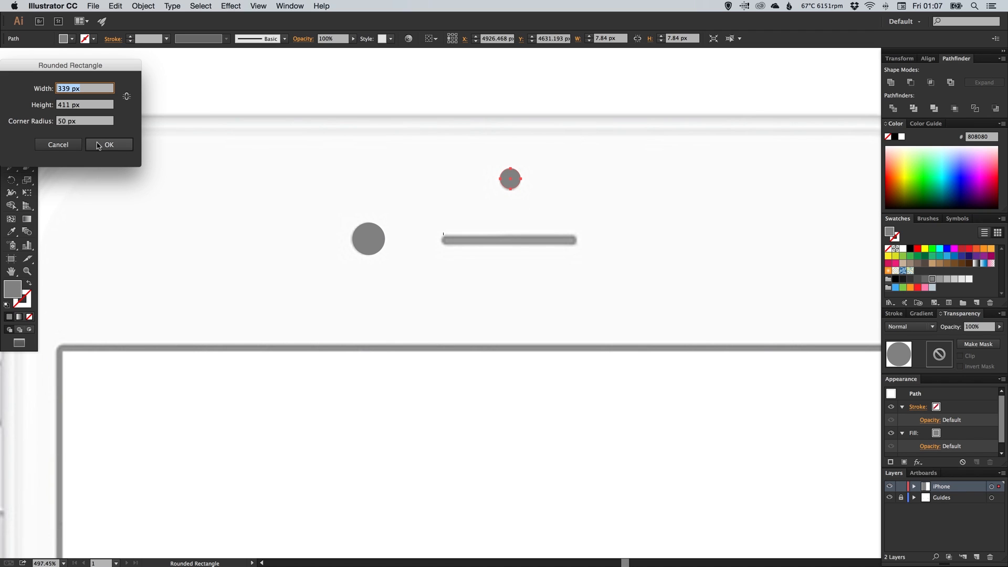
key("Escape")
left_click_drag(446, 237, 577, 245)
key("v")
Align the small sensor circle and the speaker slot on their horizontal centers.
key("super+1")
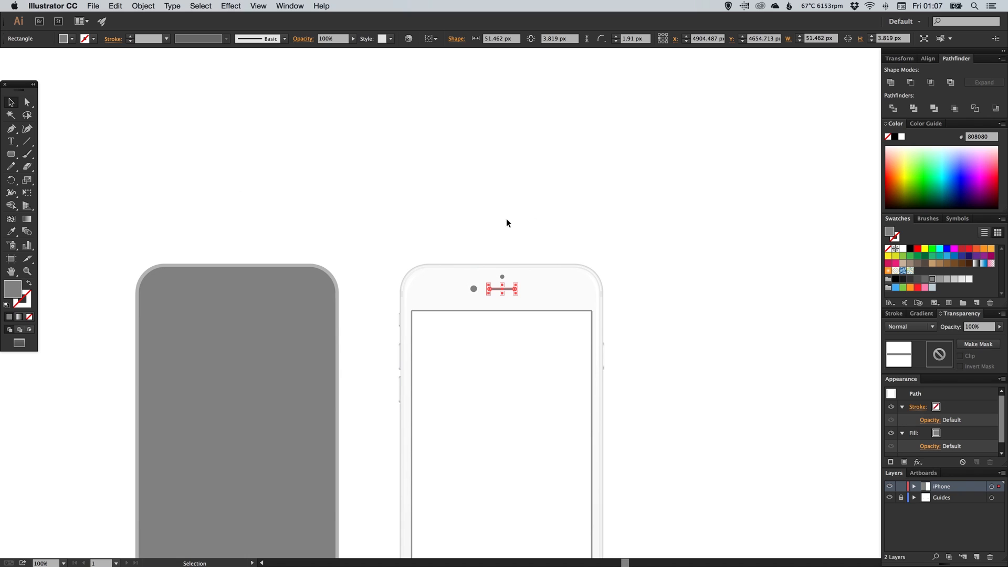
left_click(505, 219)
key("z")
left_click_drag(458, 257, 523, 326)
key("v")
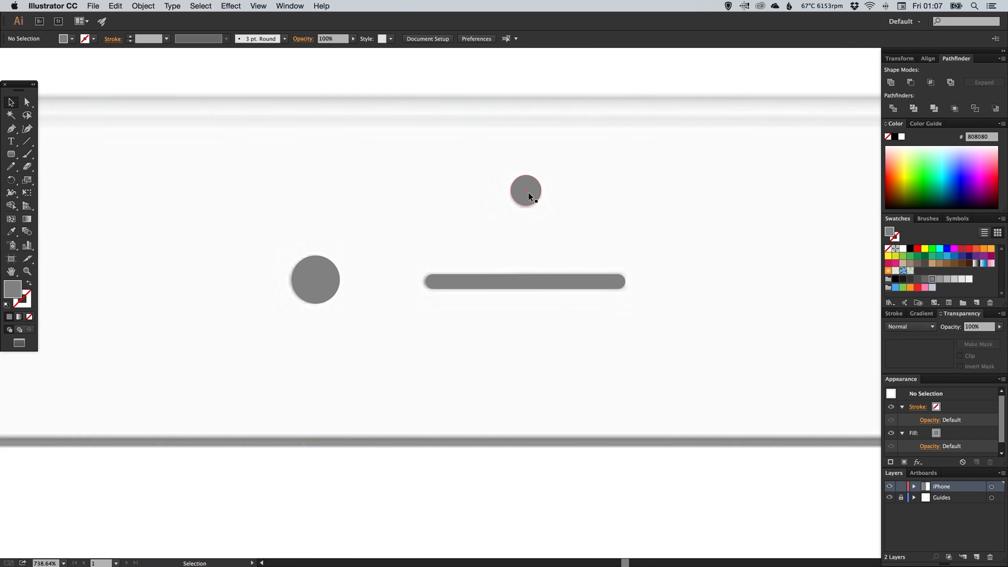
left_click(528, 191)
left_click(537, 279, "shift")
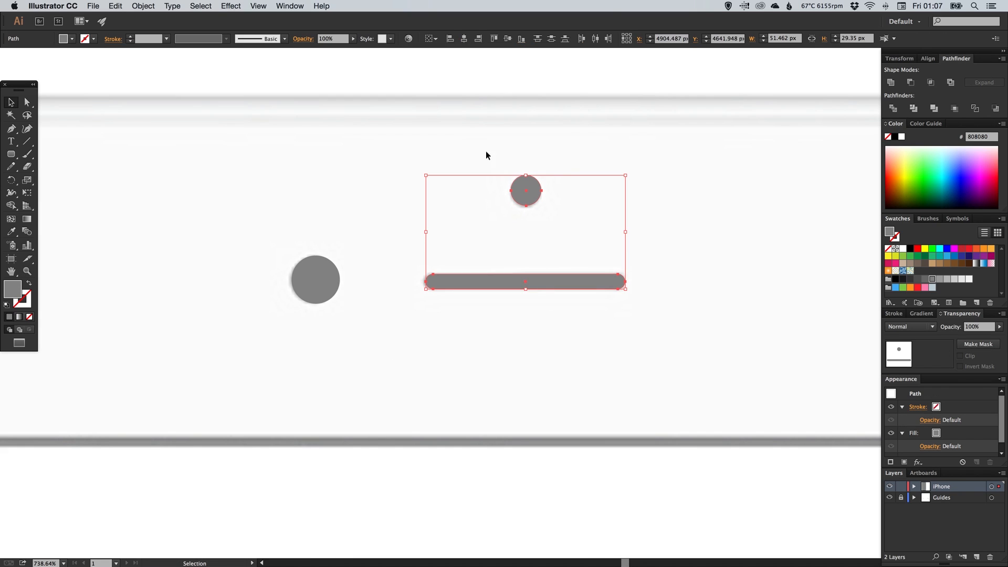
left_click(465, 39)
left_click(561, 185)
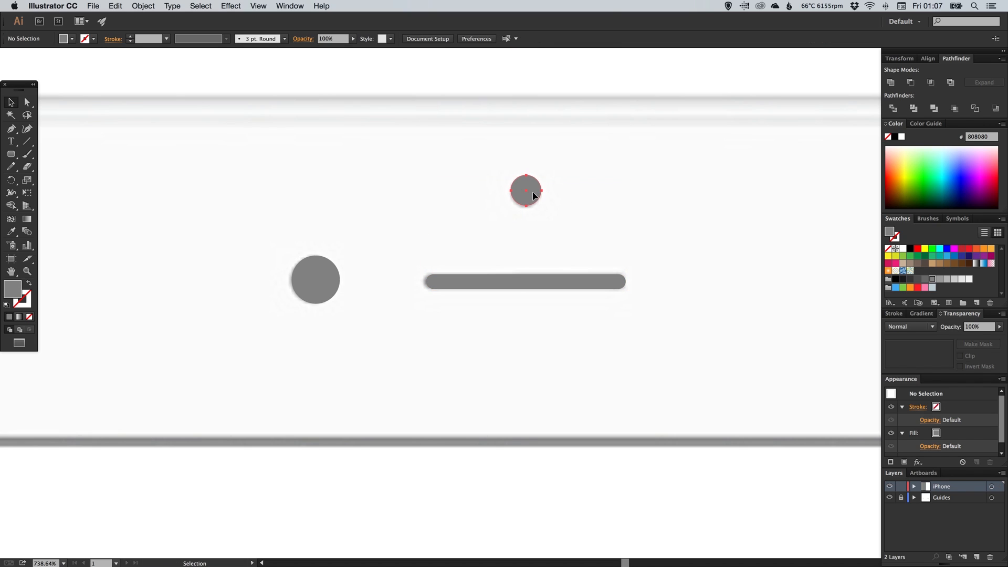
Shift the sensor circle sideways and realign it with the speaker slot's horizontal center.
left_click_drag(528, 191, 551, 191)
left_click(509, 279, "shift")
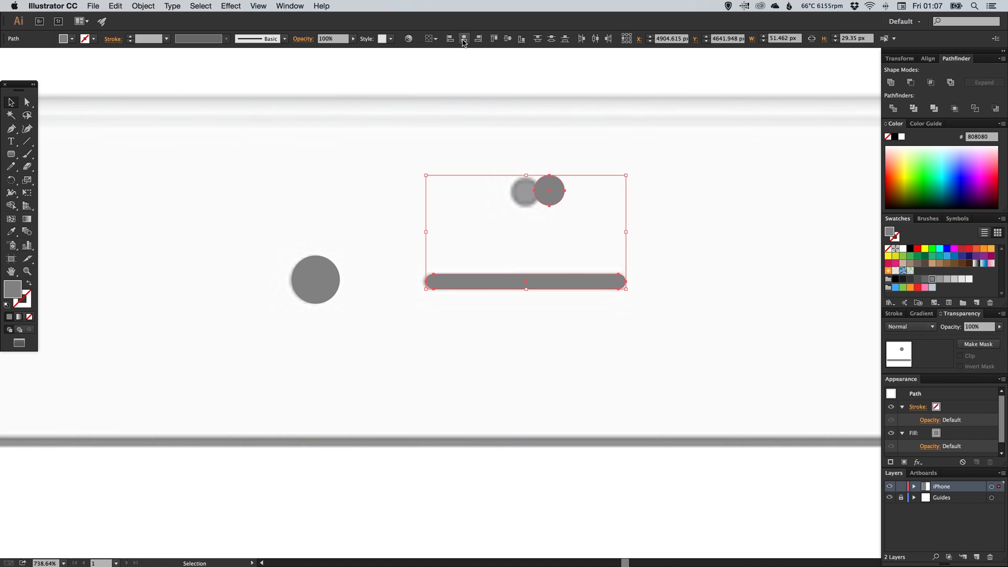
left_click(464, 38)
left_click_drag(544, 199, 529, 198)
Add the camera circle to the selected sensor circle and speaker slot, and group the three shapes.
key("super+minus")
key("super+minus")
key("super+minus")
key("super+minus")
key("super+minus")
key("super+minus")
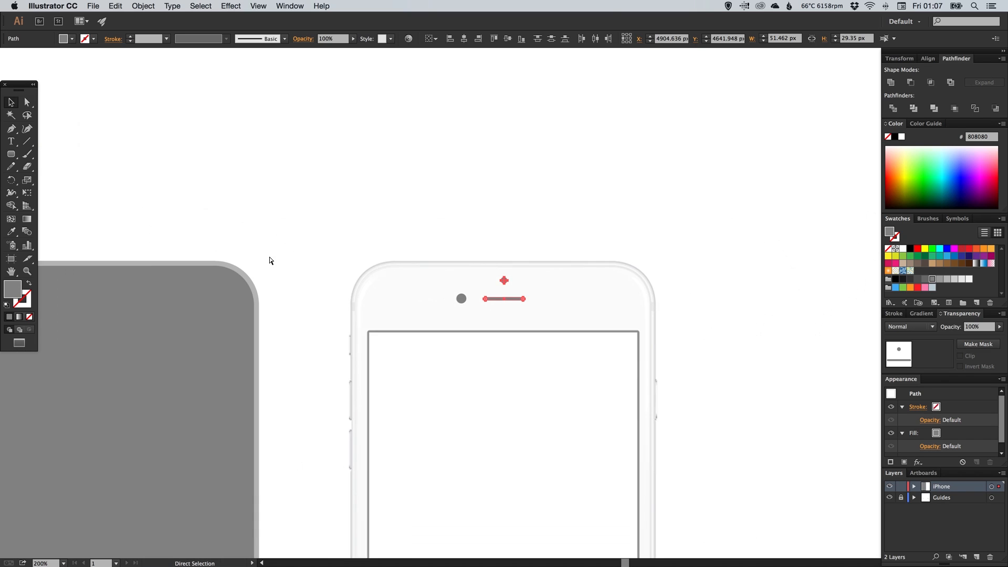
left_click(475, 301, "shift")
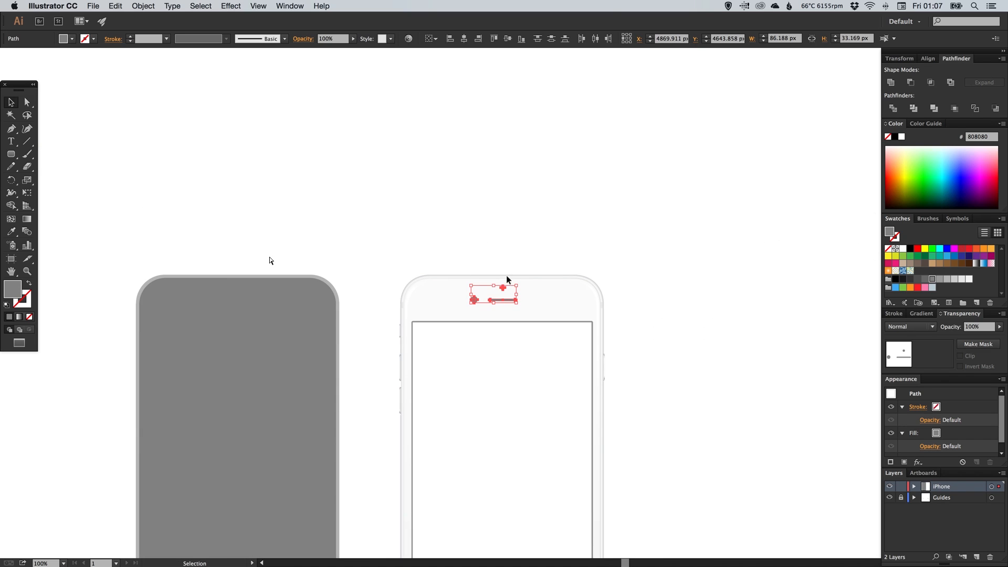
left_click(149, 9)
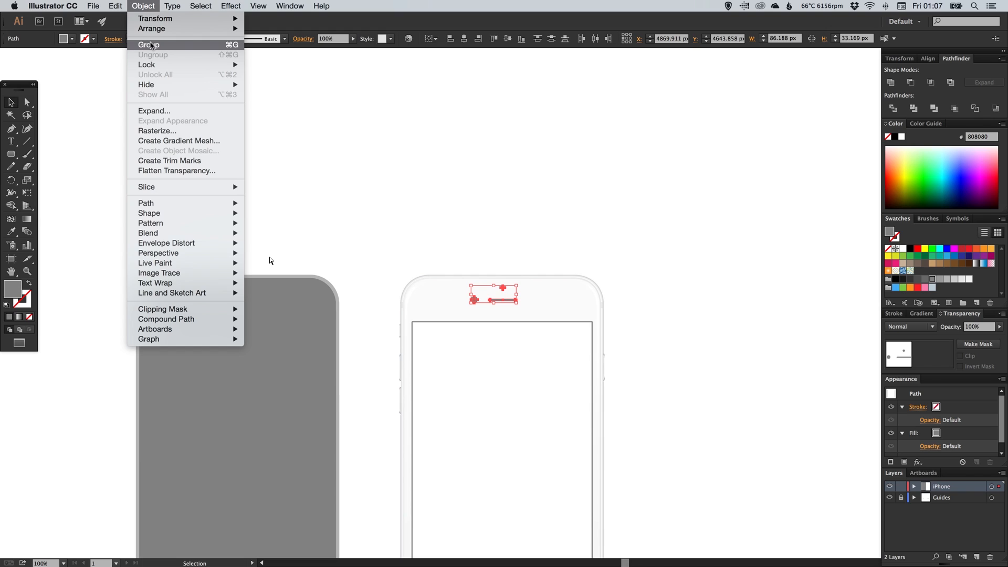
left_click(151, 45)
Fill the camera and speaker group with light grey e6e6e6 and move it onto the upper part of the dark phone body.
left_click_drag(510, 300, 550, 232)
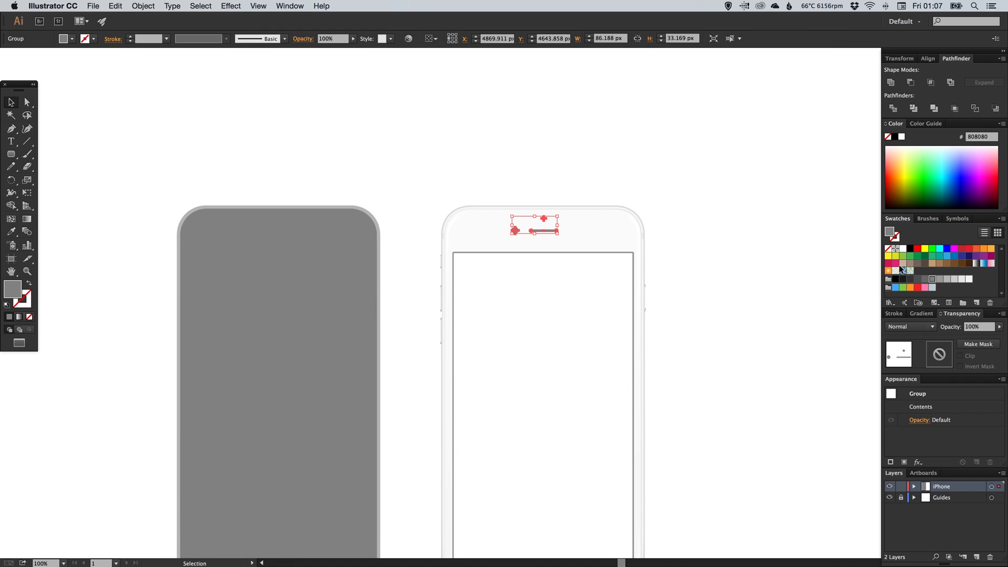
left_click(961, 279)
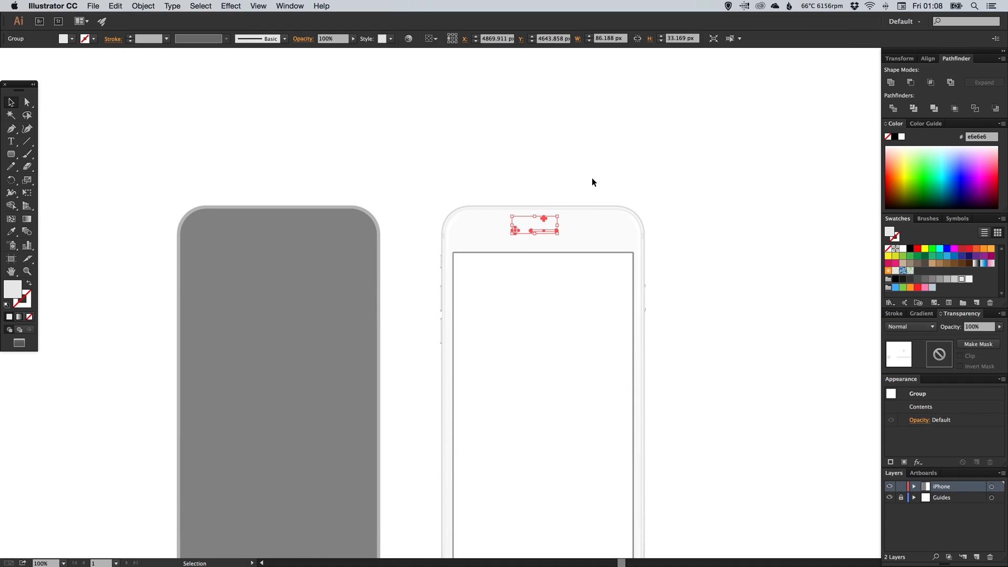
left_click_drag(546, 218, 289, 239)
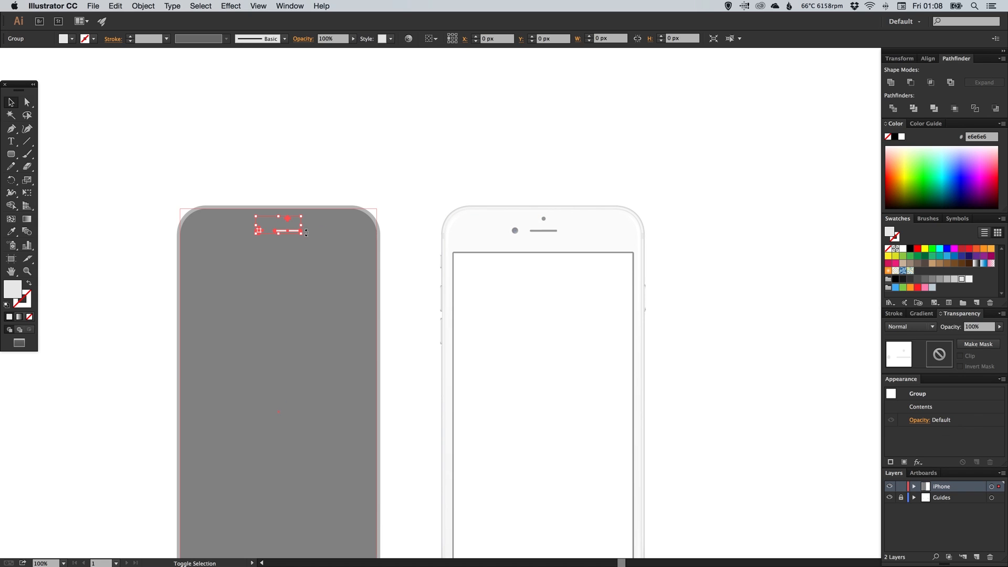
left_click(336, 166)
left_click(266, 5)
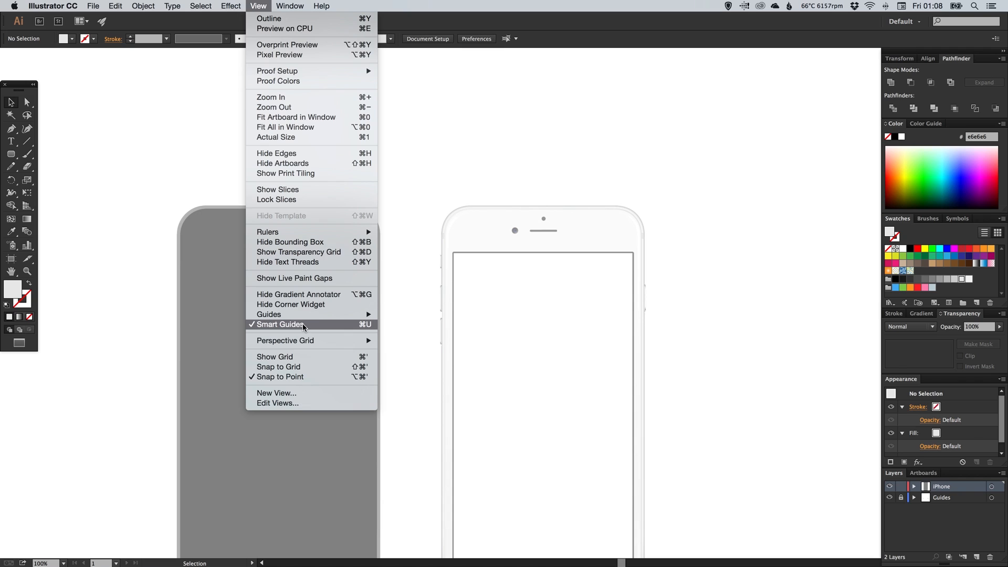
left_click(412, 140)
Draw a light grey rectangle about 74 by 90.5 px at the top-left corner of the reference phone's screen.
key("space")
left_click_drag(402, 225, 394, 140)
key("z")
left_click(461, 171)
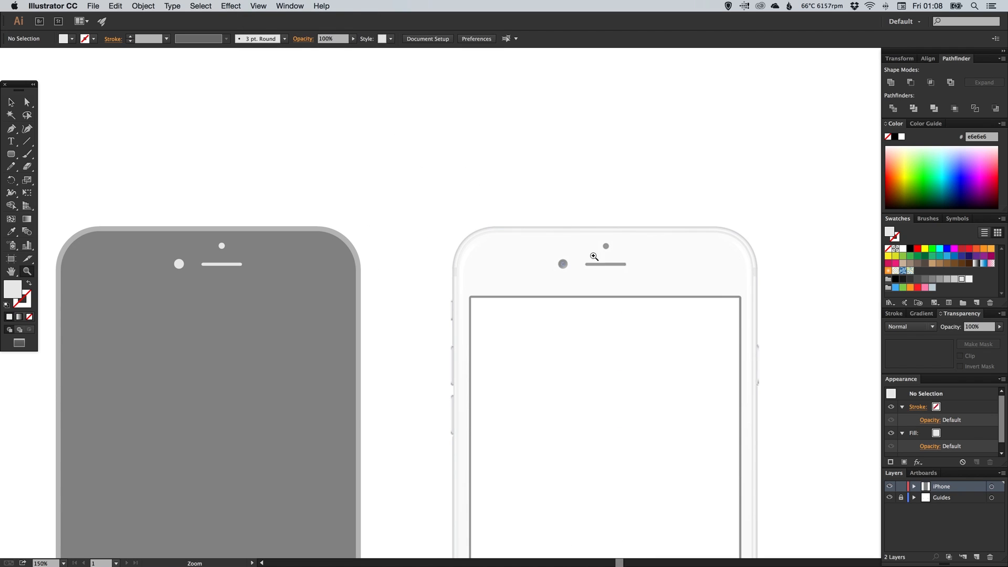
left_click(590, 247)
left_click_drag(11, 153, 37, 158)
left_click(37, 156)
left_click_drag(318, 245, 396, 340)
Move the light grey rectangle so its top-left corner meets the inner top-left corner of the reference screen's frame.
key("z")
left_click_drag(259, 210, 461, 376)
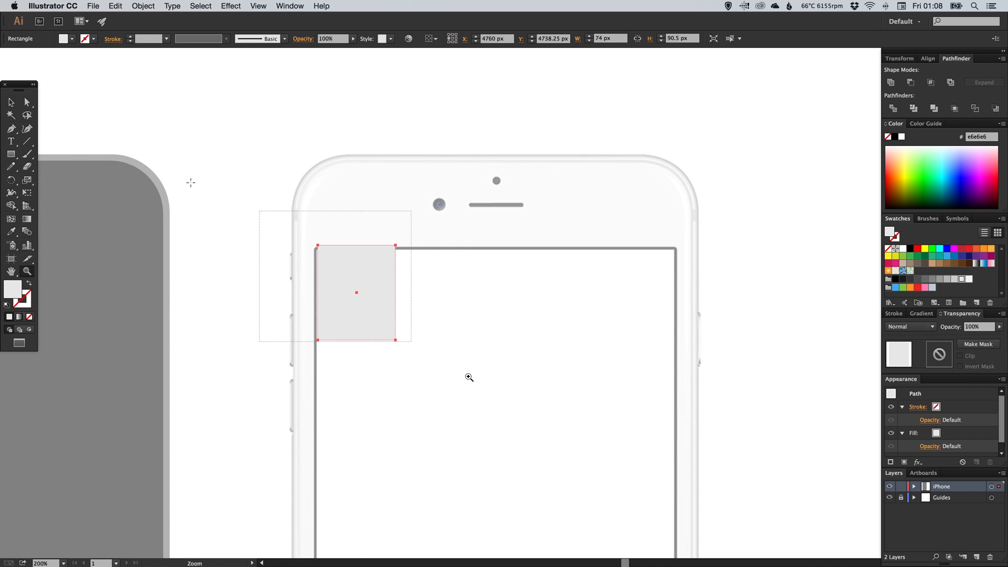
key("v")
mouse_move(454, 221)
left_mouse_down()
mouse_move(444, 227)
mouse_move(451, 234)
left_mouse_up()
Enlarge the screen rectangle from its lower-right corner to about 200 by 219 px.
key("space")
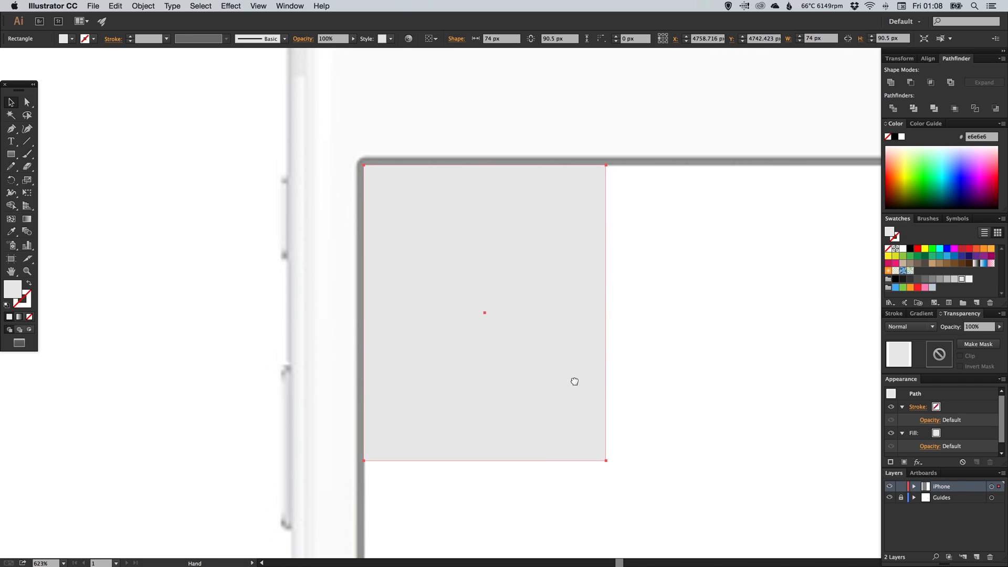
left_click_drag(577, 403, 443, 179)
left_click_drag(473, 235, 710, 479)
key("space")
left_click_drag(710, 446, 464, 196)
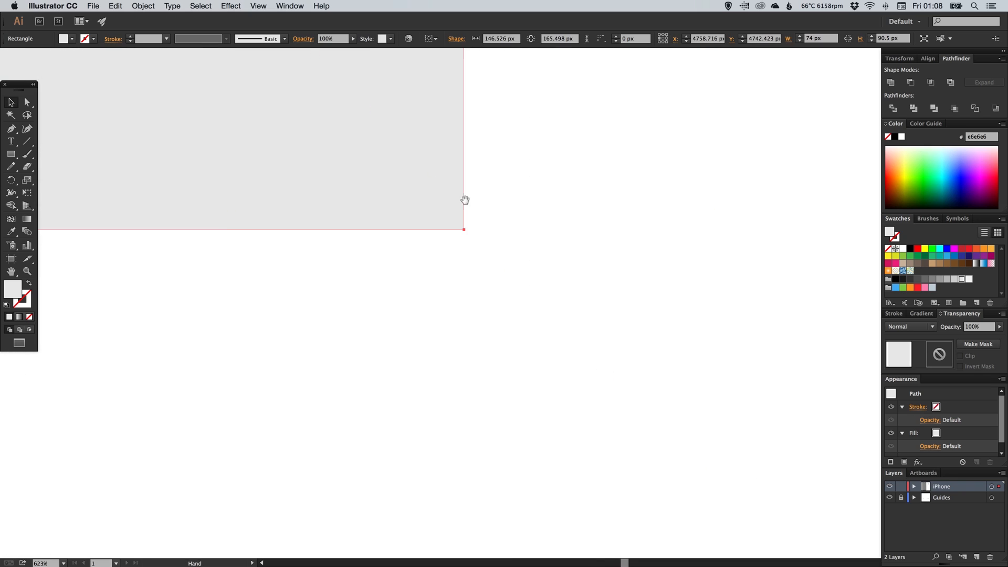
left_click_drag(464, 230, 638, 405)
key("super+minus")
key("super+minus")
key("super+minus")
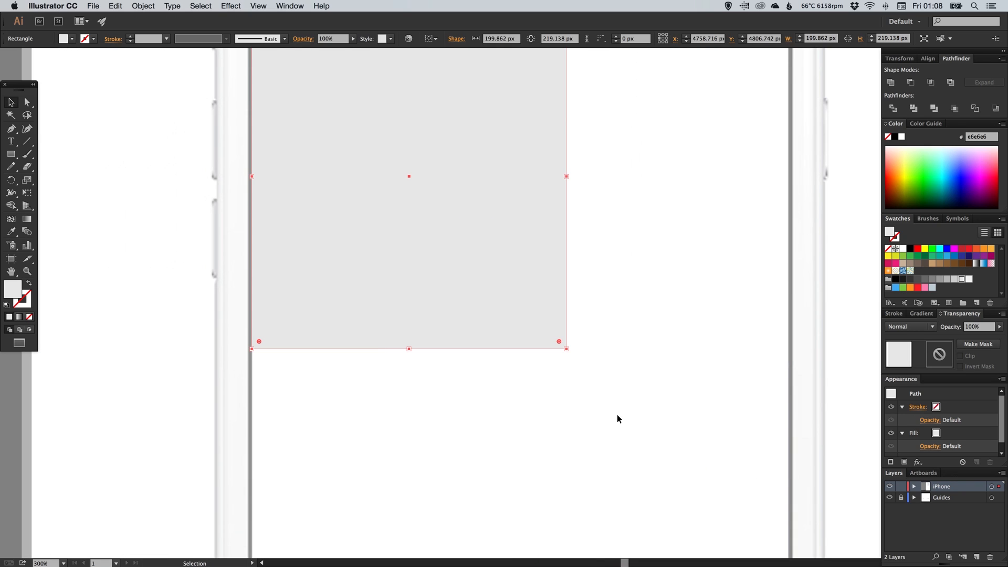
Extend the screen rectangle to the inner bottom-right corner of the reference screen's frame, about 341 by 606 px.
scroll(617, 419, "down", 5)
scroll(617, 419, "right", 5)
left_click_drag(421, 191, 572, 448)
key("super+z")
key("space")
left_click_drag(590, 438, 560, 478)
key("space")
left_click_drag(564, 395, 514, 171)
left_click_drag(508, 253, 515, 341)
Give the screen rectangle a 1 pt black 000000 stroke.
key("space")
left_click_drag(364, 261, 623, 292)
key("super+space")
left_click_drag(250, 362, 370, 247)
left_click(28, 297)
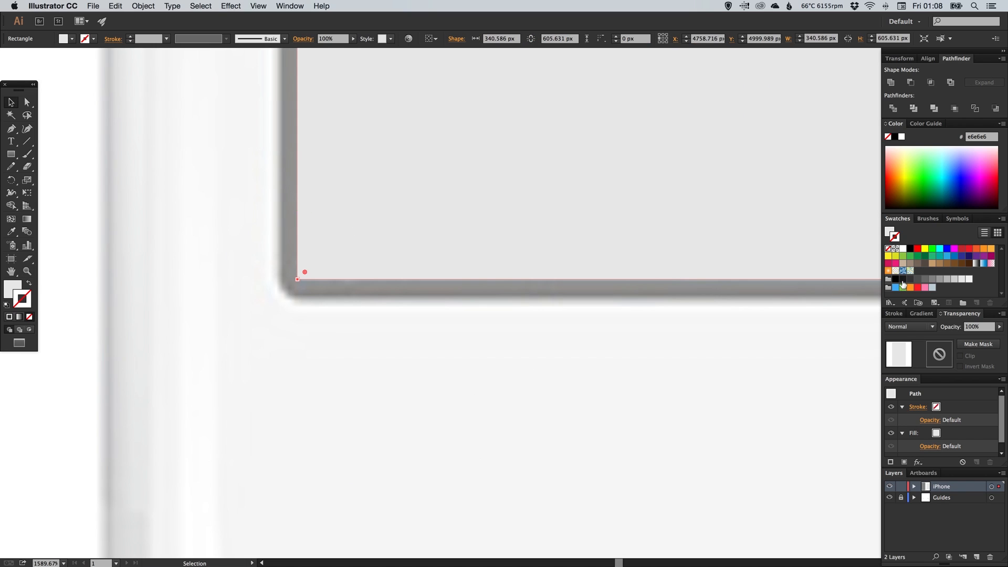
left_click(904, 281)
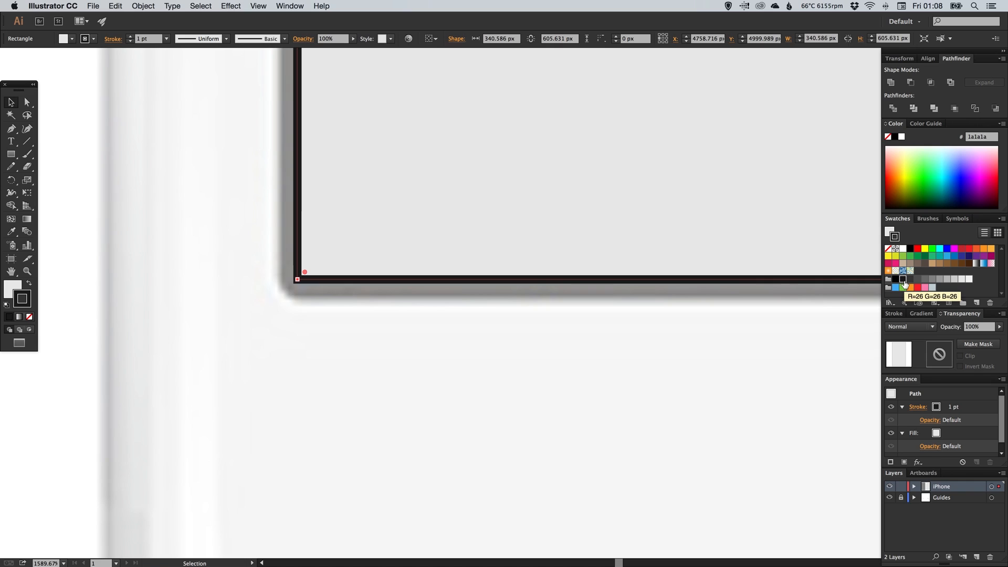
left_click(895, 279)
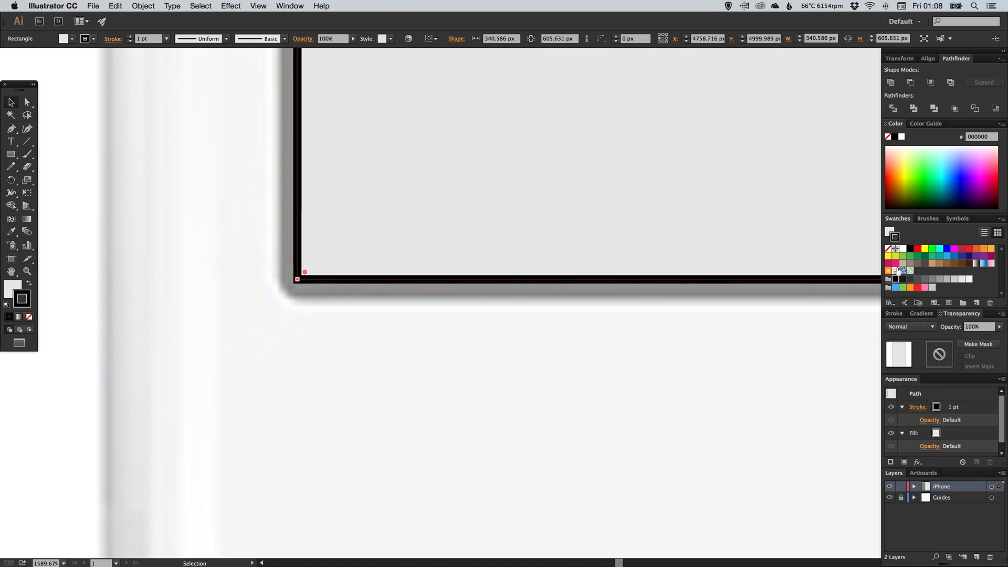
Align the screen rectangle's stroke to the outside and set its corners to Round Join.
left_click(895, 314)
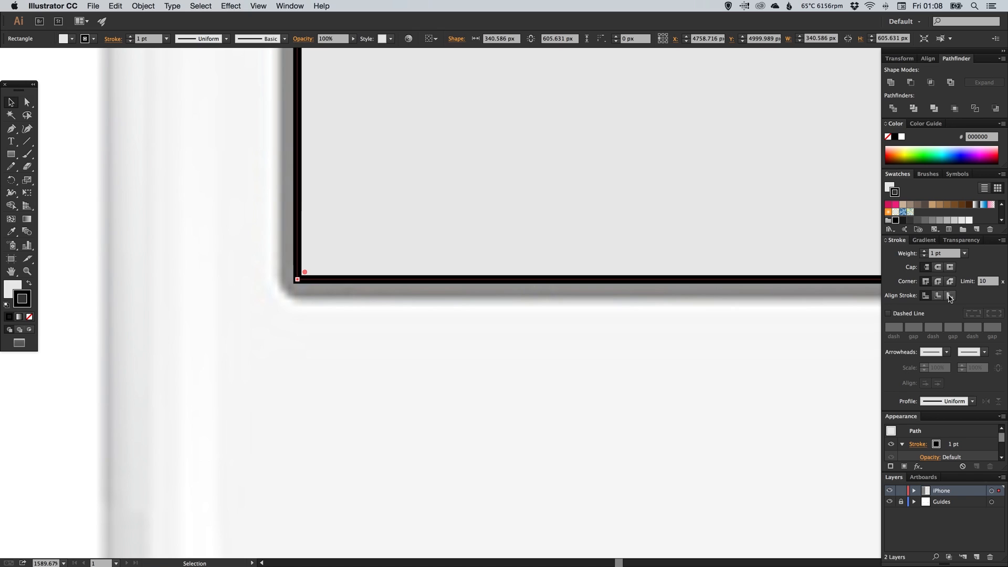
left_click(950, 296)
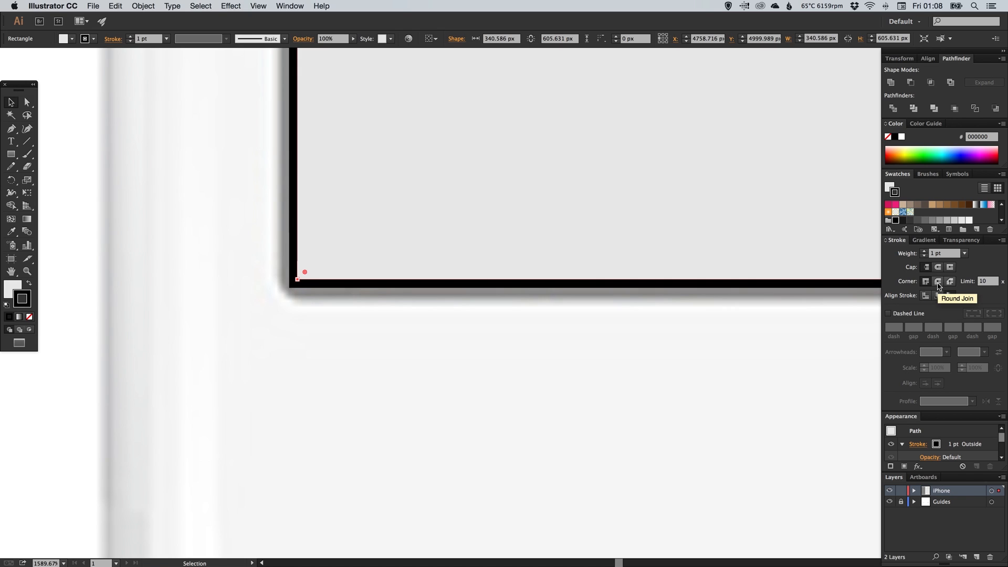
left_click(939, 282)
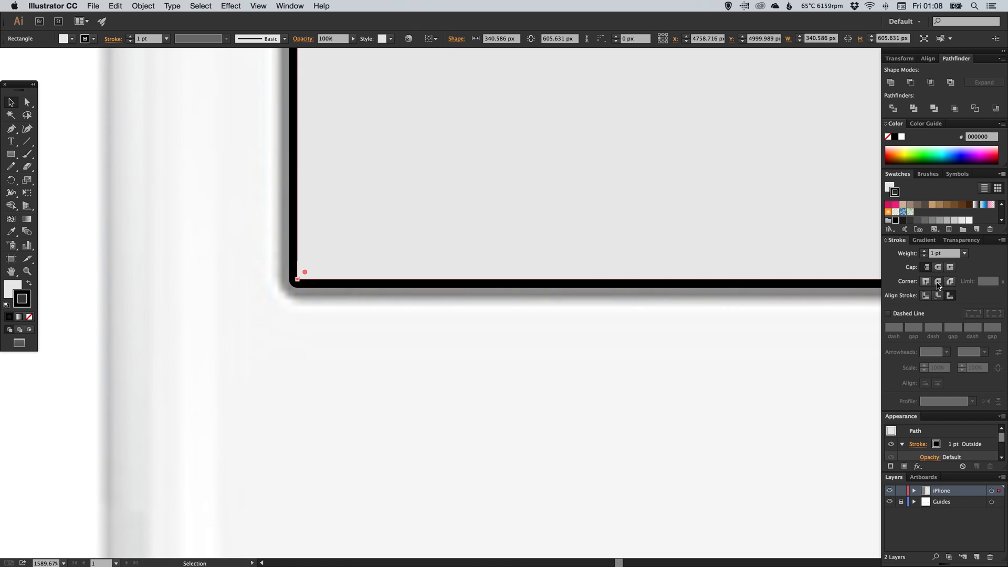
Increase the screen rectangle's outside stroke weight to 2 pt and deselect it.
left_click(924, 252)
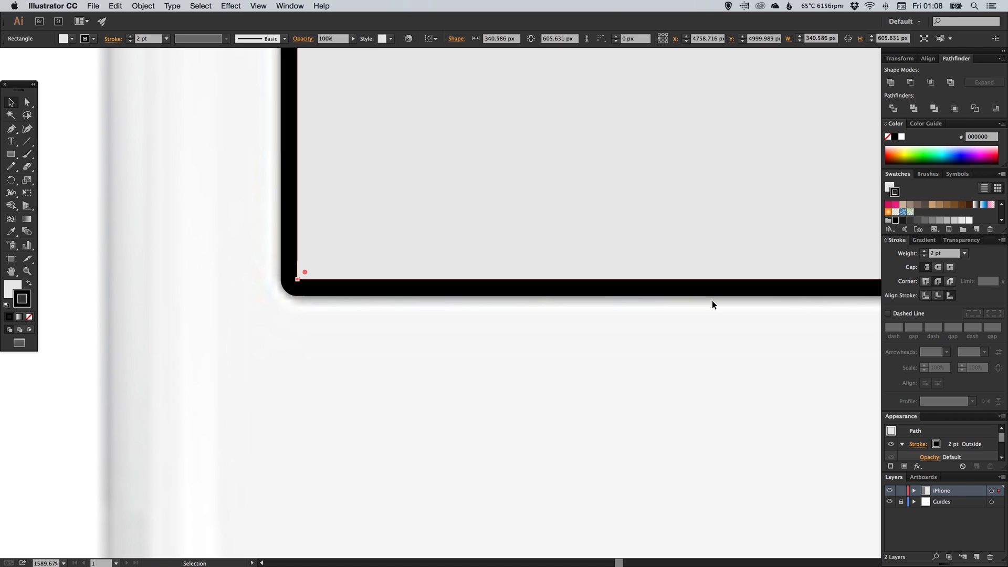
key("super+shift+a")
key("super+1")
left_click_drag(451, 220, 509, 233)
left_click_drag(591, 198, 330, 207)
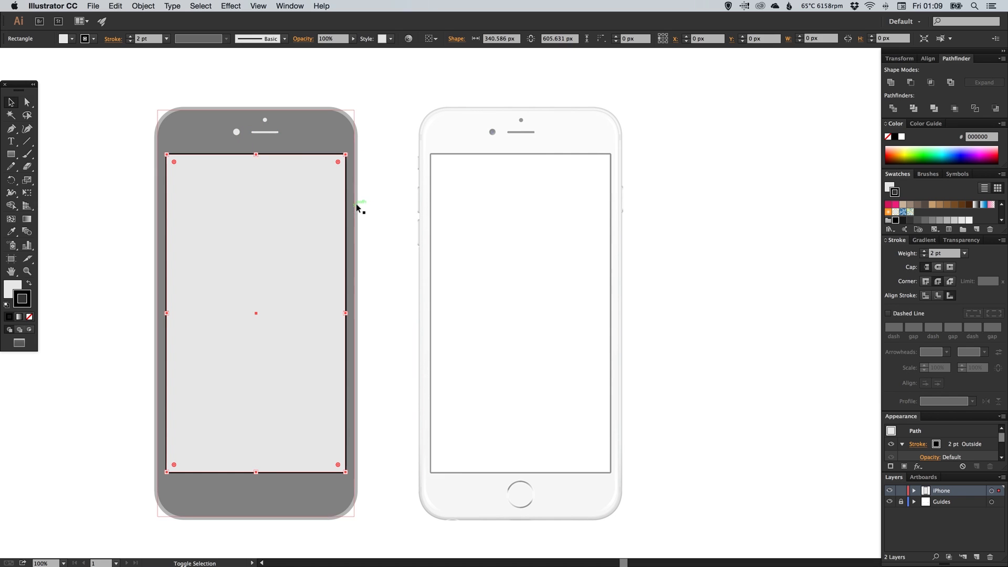
left_click(382, 205)
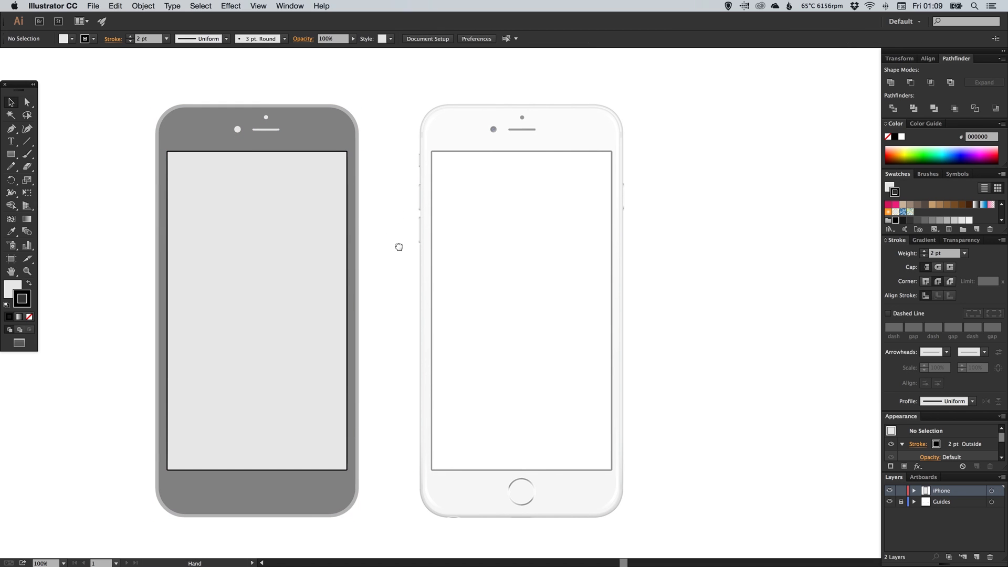
Draw a circle about 34 px in diameter beside the reference phone's home button using the Ellipse tool.
scroll(396, 236, "down", 3)
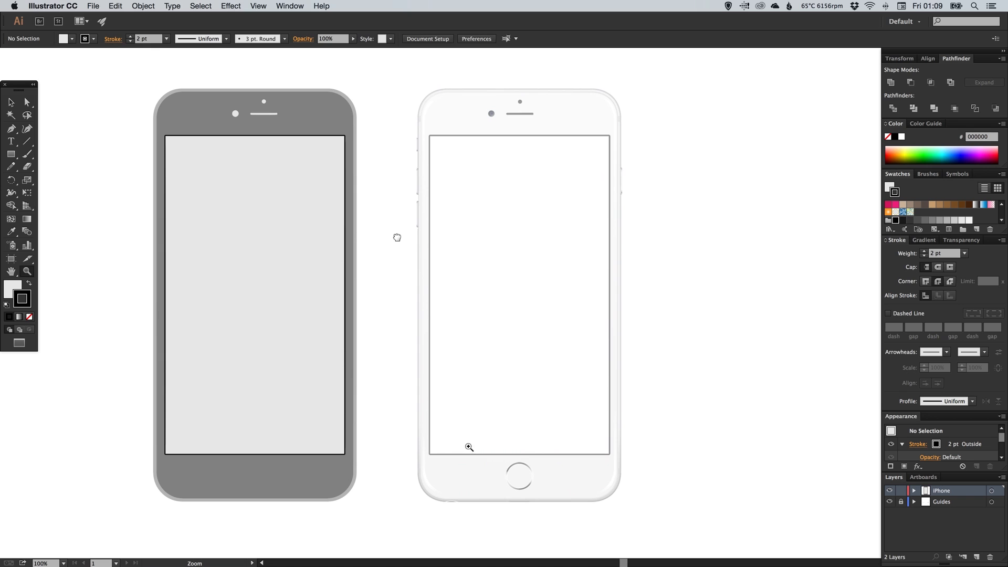
left_click_drag(476, 442, 553, 501)
key("v")
left_click_drag(482, 352, 437, 316)
left_click_drag(11, 155, 34, 182)
left_click_drag(152, 172, 308, 328)
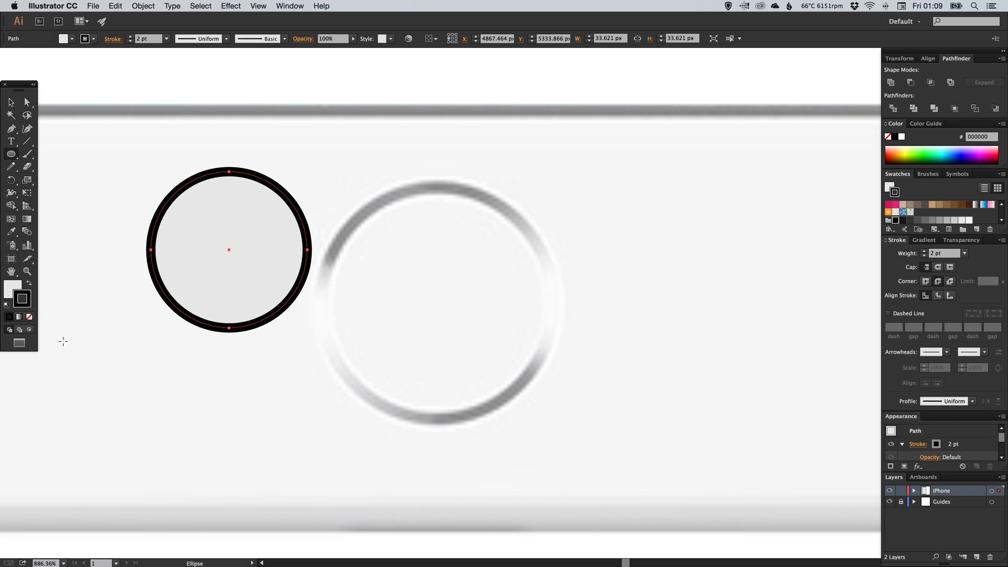
Remove the new circle's stroke and fill it with dark grey 4d4d4d.
left_click(30, 316)
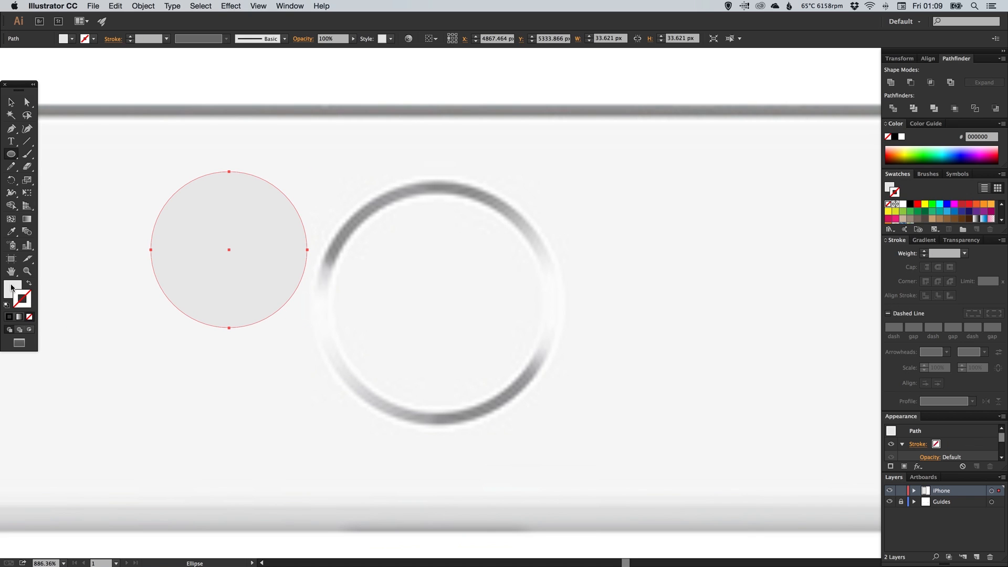
scroll(939, 212, "down", 3)
left_click(918, 220)
Move the dark circle onto the reference home button and scale it to about 53 px to match the outer rim.
key("v")
left_click_drag(239, 213, 402, 264)
left_click_drag(471, 379, 516, 424)
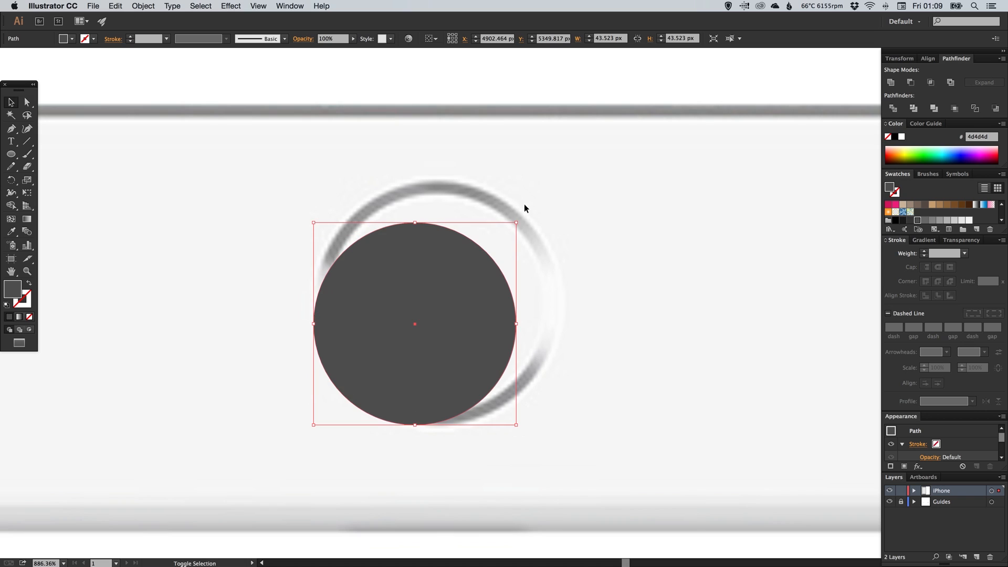
left_click_drag(516, 223, 586, 182)
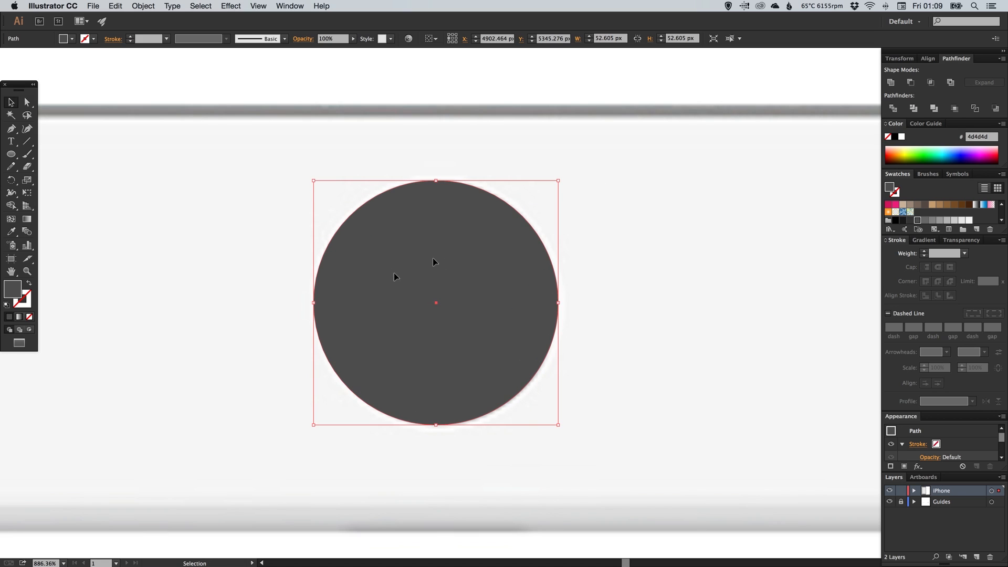
Duplicate the home button circle in place and shift the copy 66 px to the left.
left_click(116, 6)
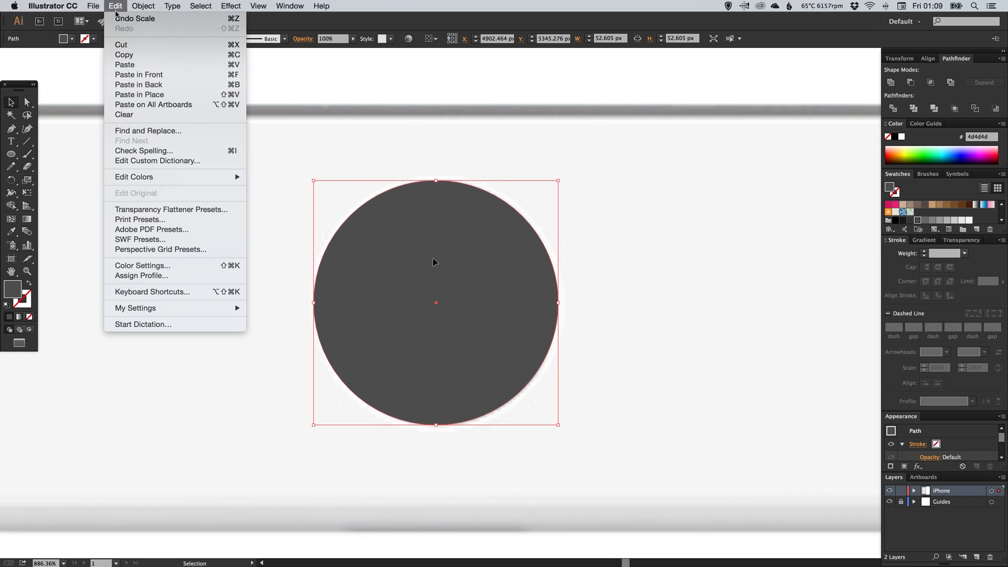
left_click(126, 55)
left_click(115, 6)
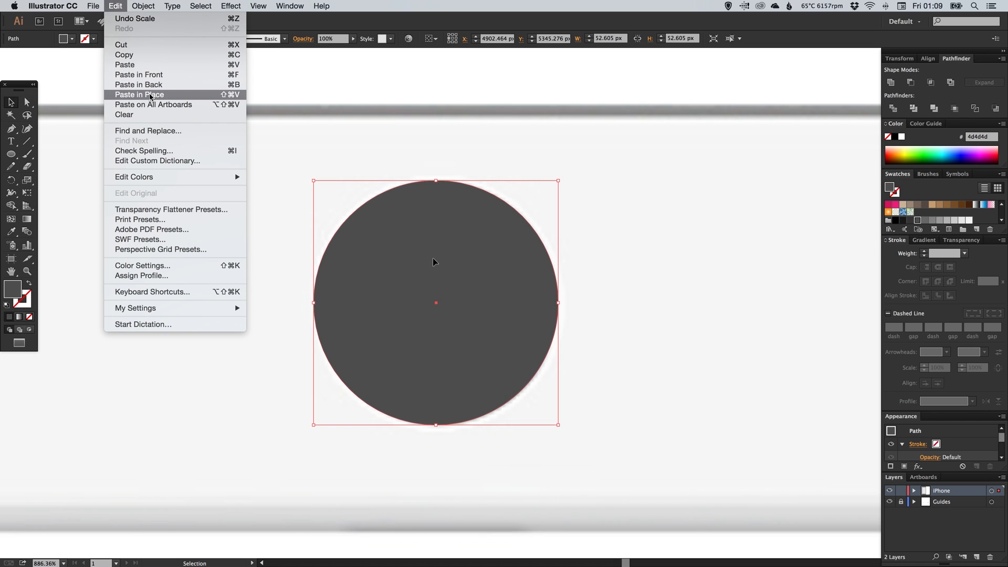
left_click(150, 95)
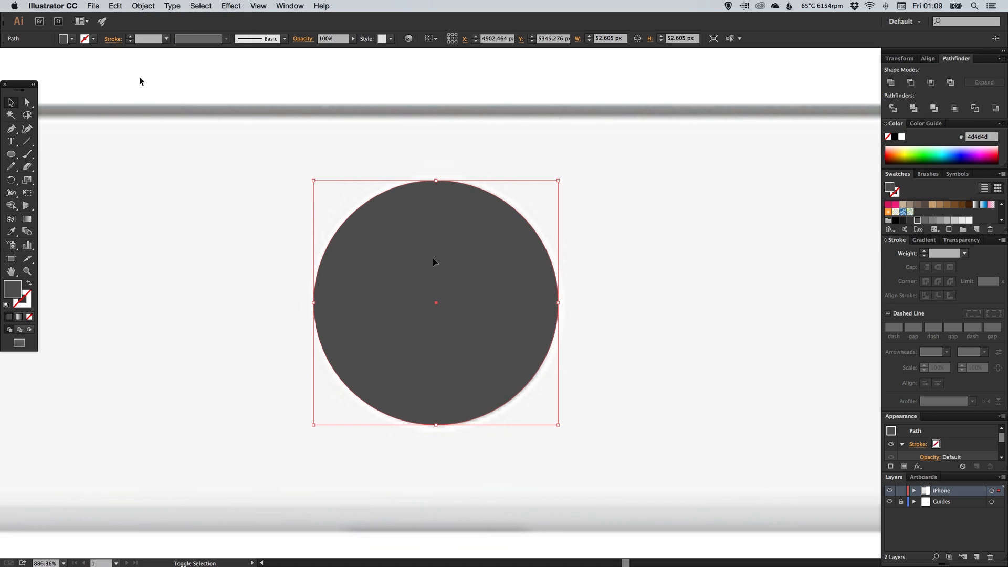
key("shift+Left")
key("shift+Left")
key("shift+Left")
key("shift+Left")
key("shift+Left")
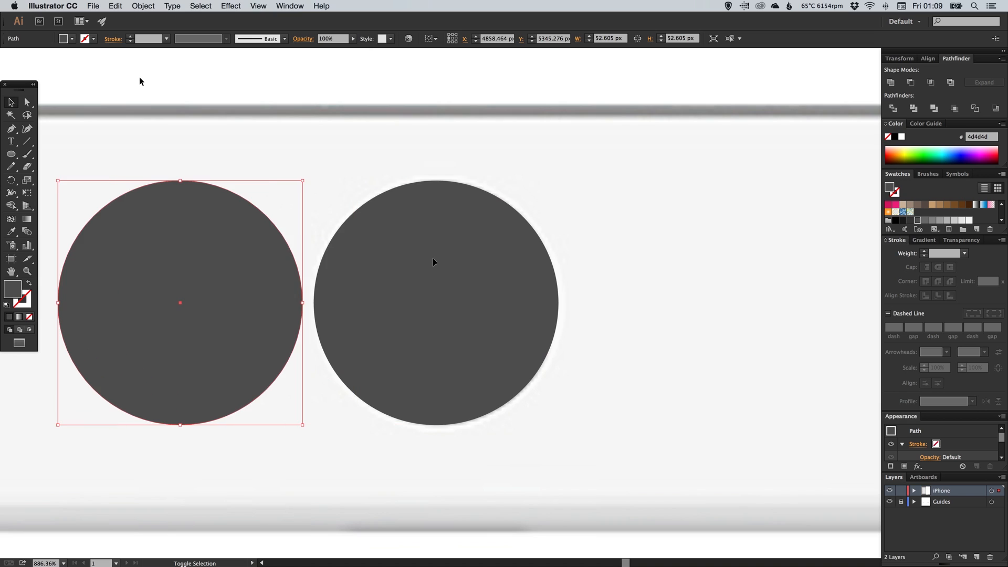
key("shift+Left")
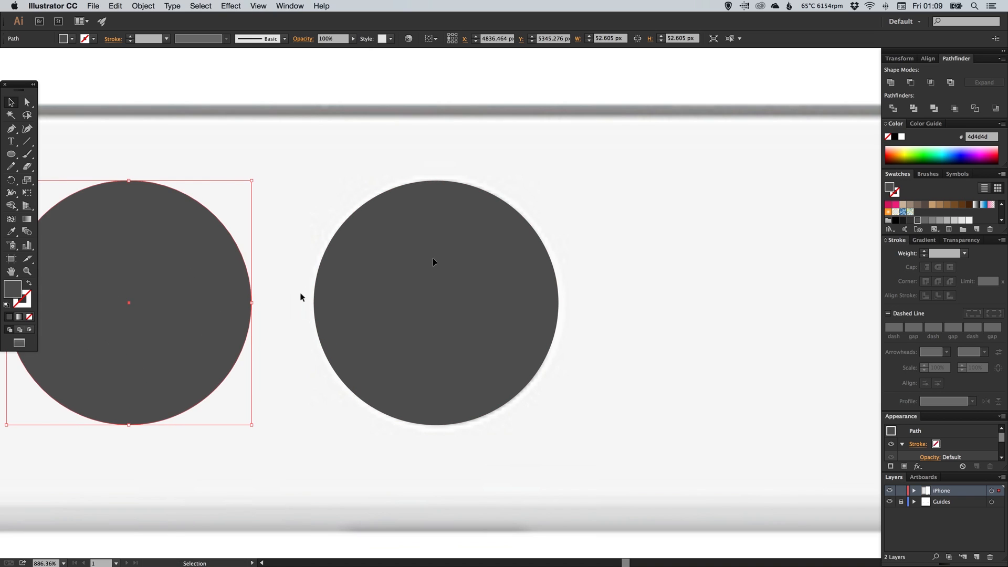
Turn the circle on the reference home button into an unfilled 4d4d4d ring with a 3 pt stroke aligned to the inside.
left_click(475, 271)
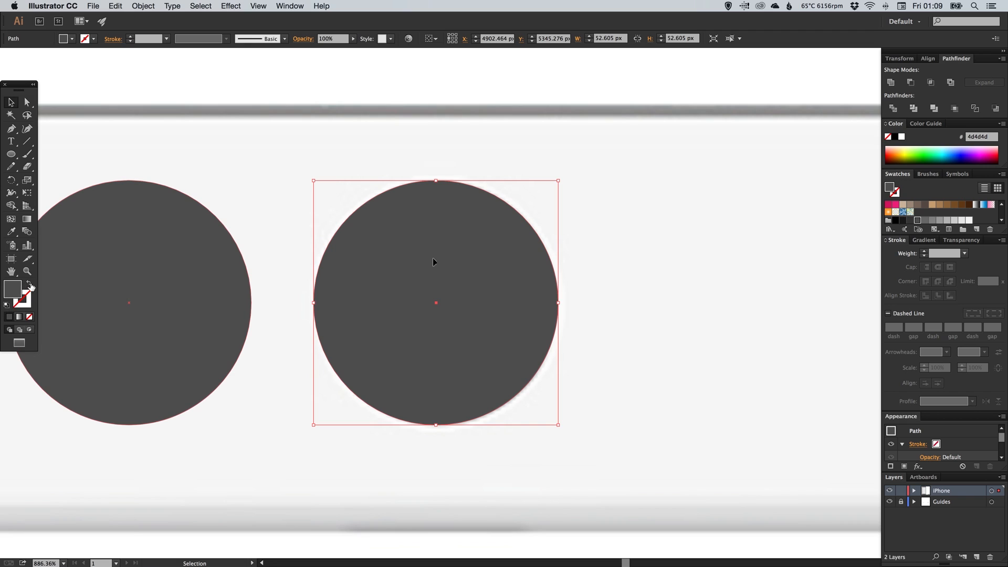
left_click(29, 284)
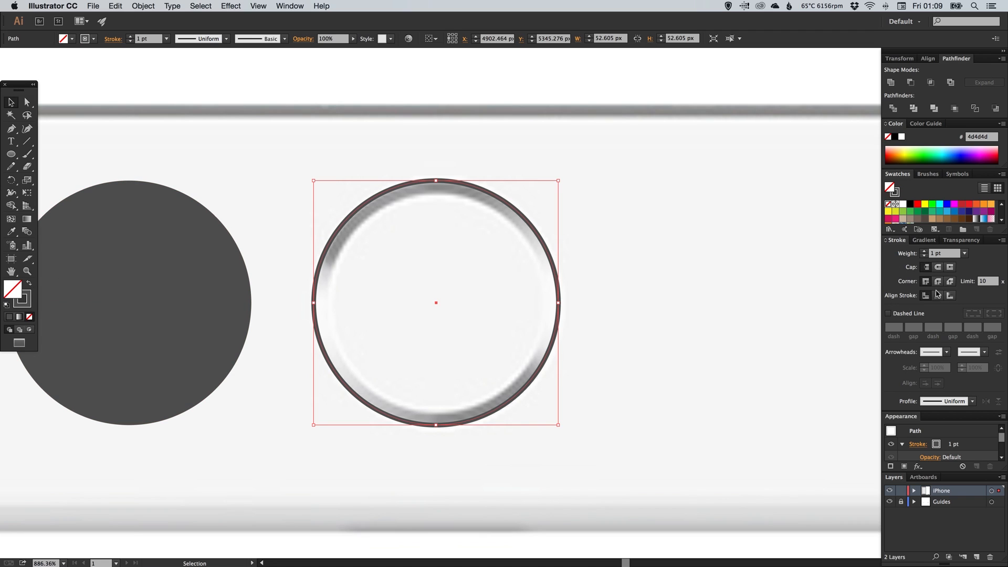
left_click(939, 297)
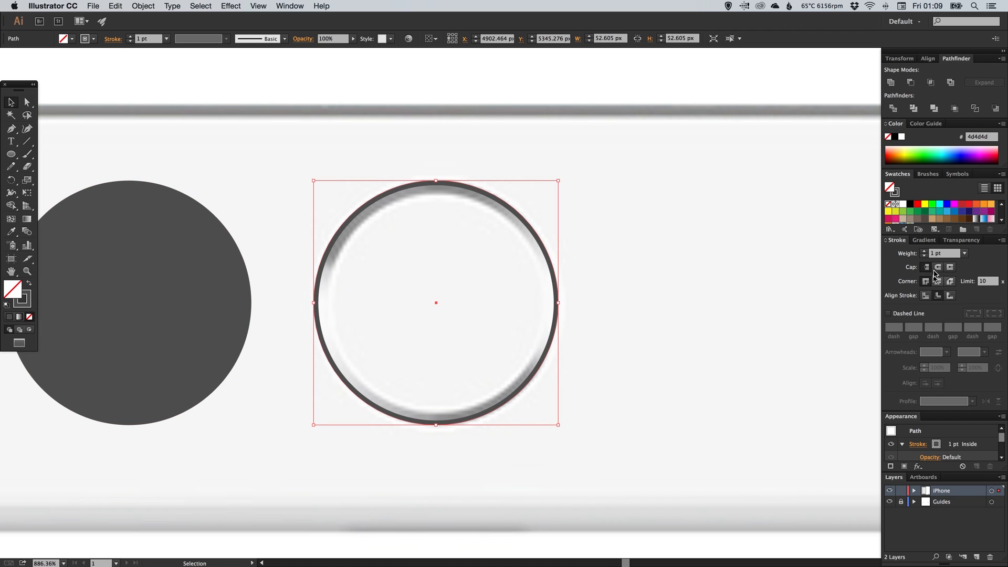
left_click(925, 253)
left_click(926, 253)
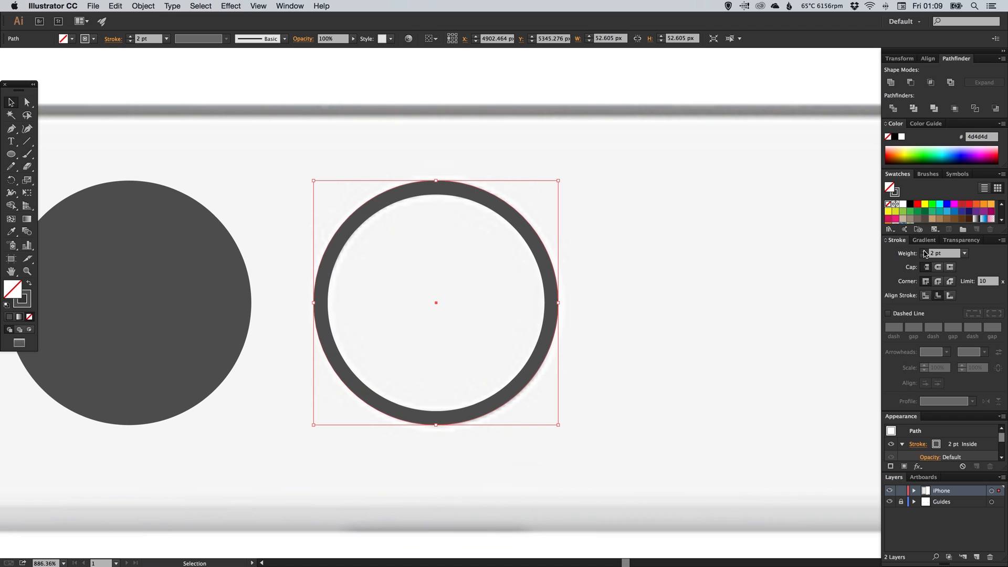
left_click(563, 264)
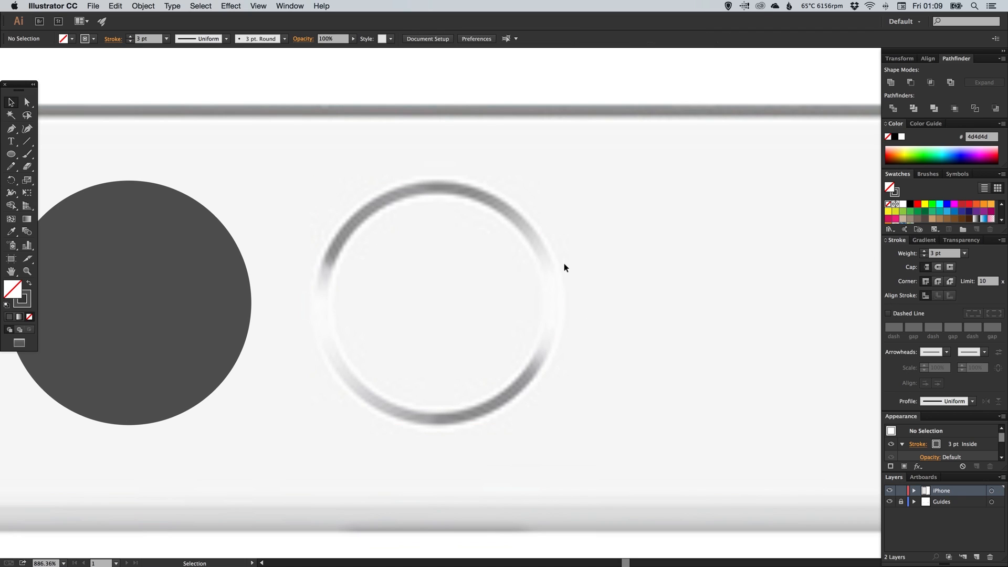
key("super+z")
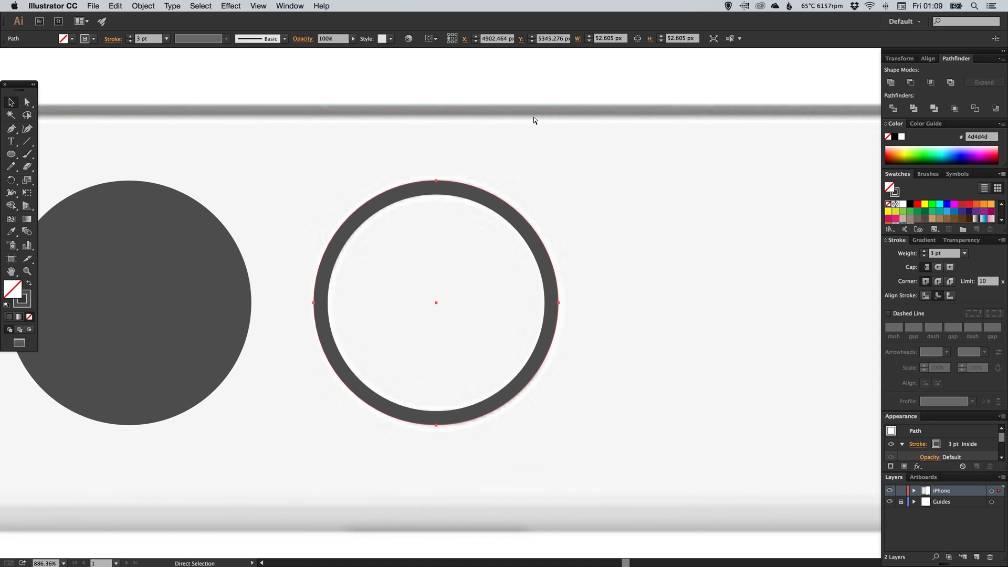
Duplicate the home button ring in place and shift the copy 66 px to the right.
left_click(116, 6)
left_click(126, 55)
left_click(116, 6)
left_click(129, 98)
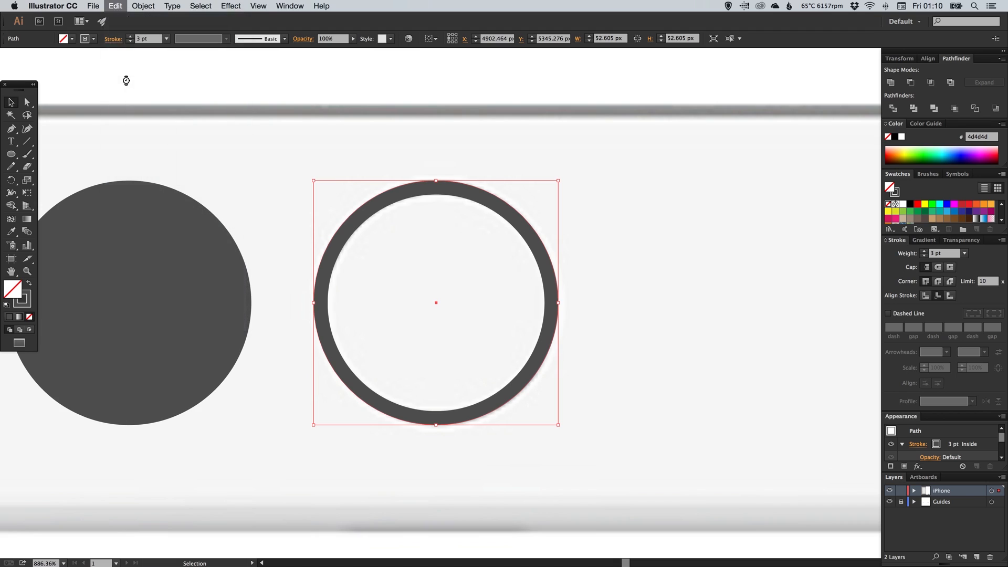
key("Right")
key("Right")
key("Right")
key("Right")
key("Right")
key("Right")
key("Right")
key("Right")
key("Right")
key("Right")
key("Right")
key("Right")
key("Right")
key("Right")
key("Right")
key("Right")
key("Right")
key("Right")
key("Right")
key("Right")
key("Right")
key("Right")
key("Right")
key("Right")
key("Right")
key("Right")
key("Right")
key("Right")
key("Right")
key("Right")
key("Right")
left_click(126, 84)
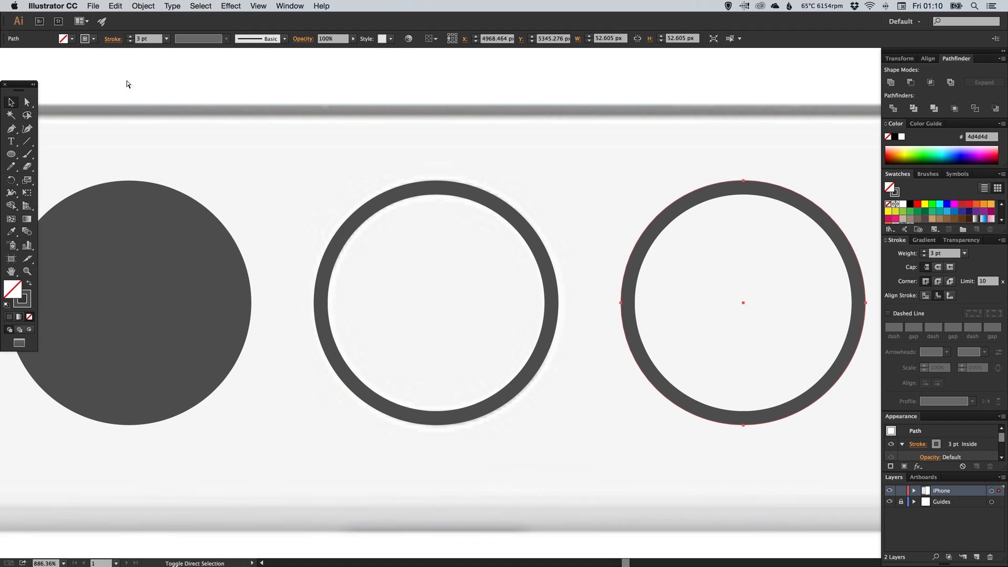
Expand the appearance of the ring on the reference home button into a filled compound path.
left_click(424, 193)
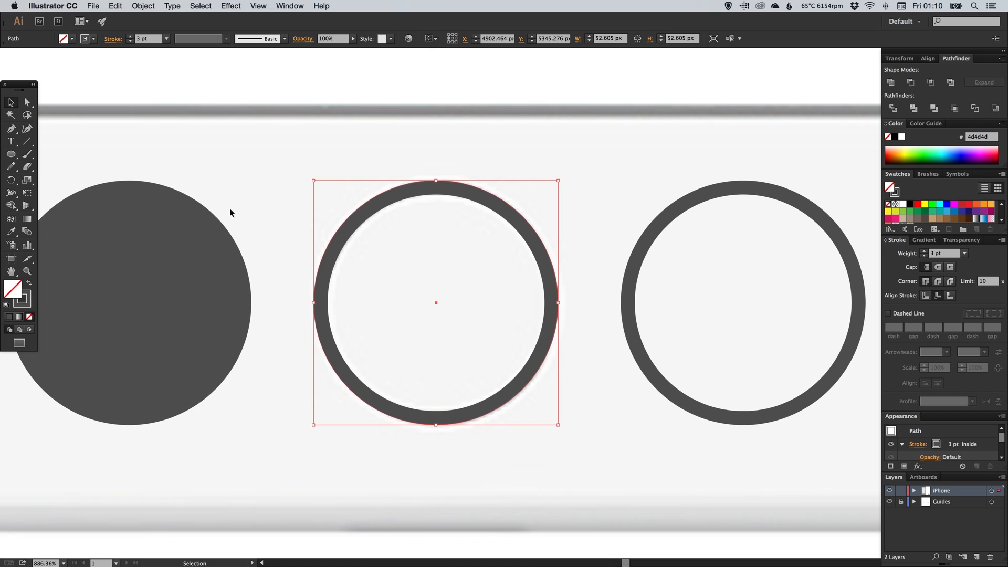
left_click(149, 11)
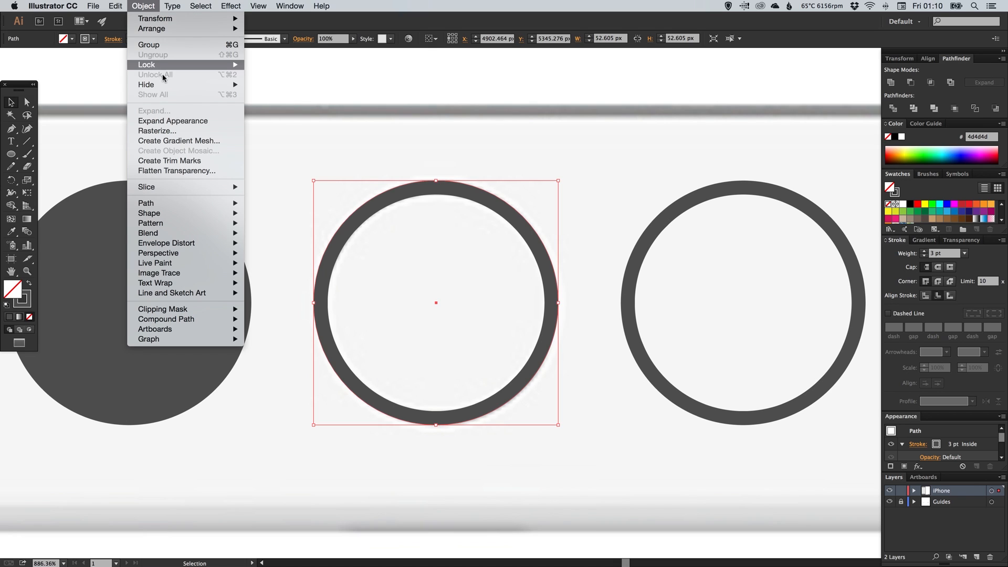
left_click(155, 121)
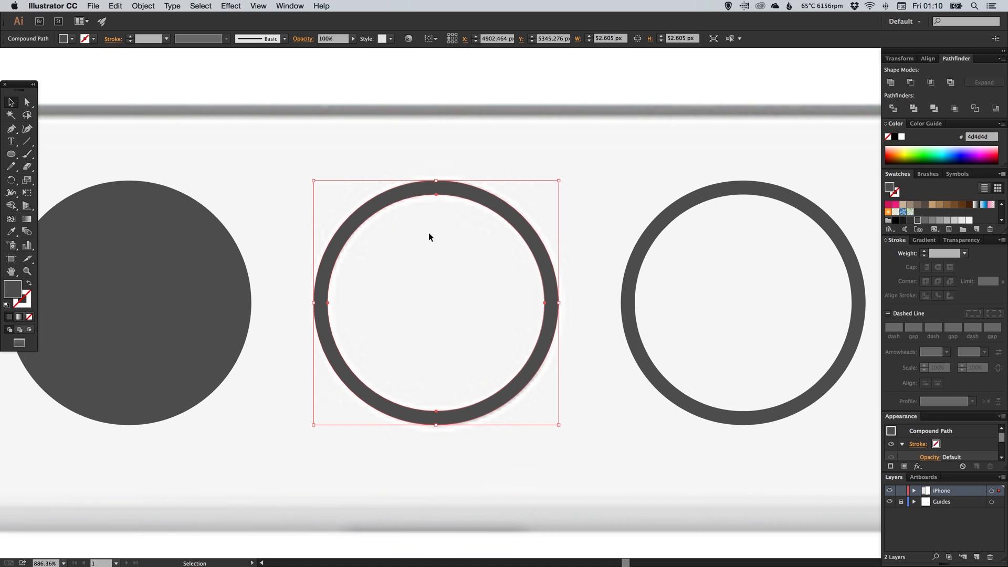
Shift the expanded ring 55 px down, clear of the reference home button, and deselect it.
scroll(430, 326, "down", 3)
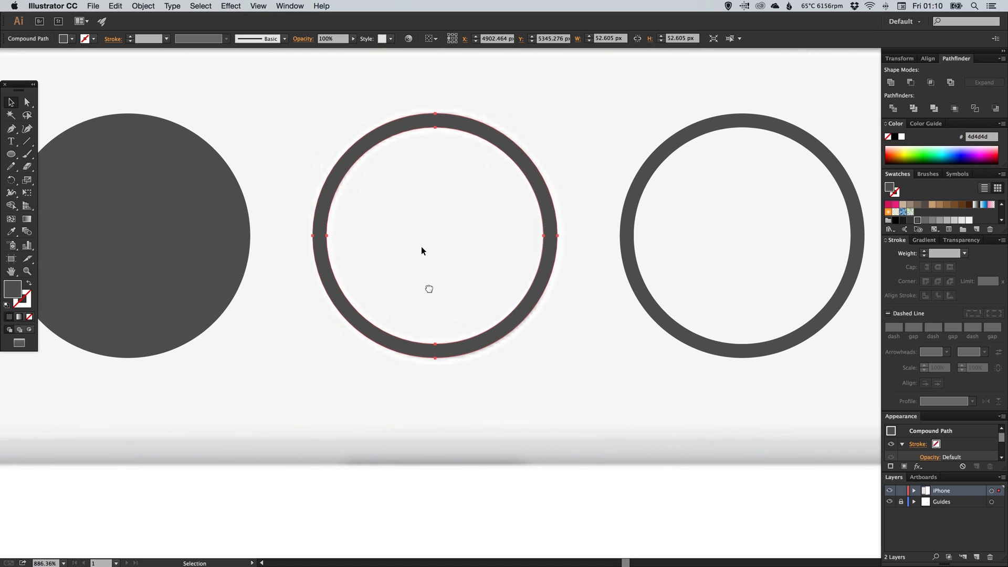
key("shift+Down")
key("shift+Down")
key("shift+Down")
key("shift+Down")
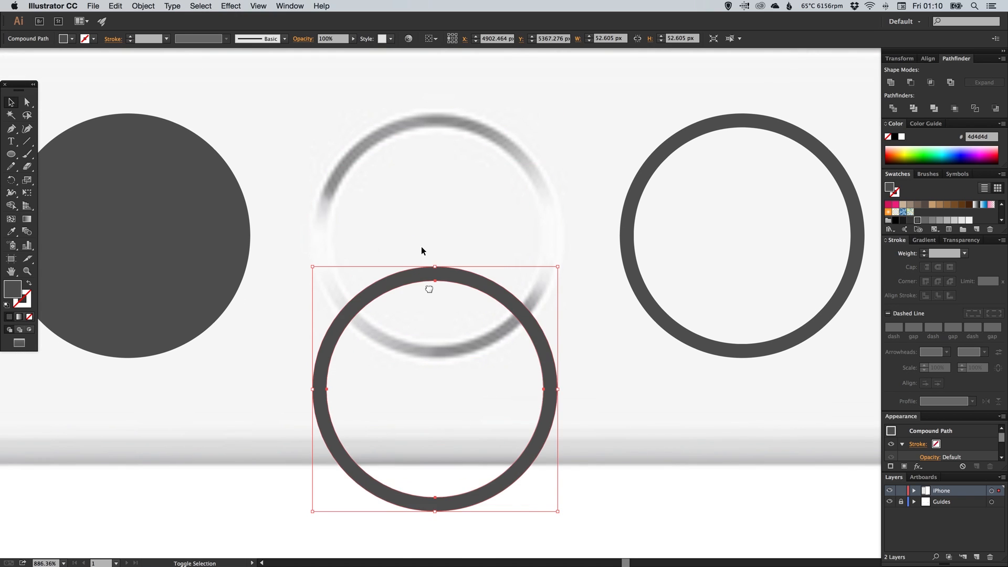
left_click(561, 326)
scroll(429, 289, "down", 3)
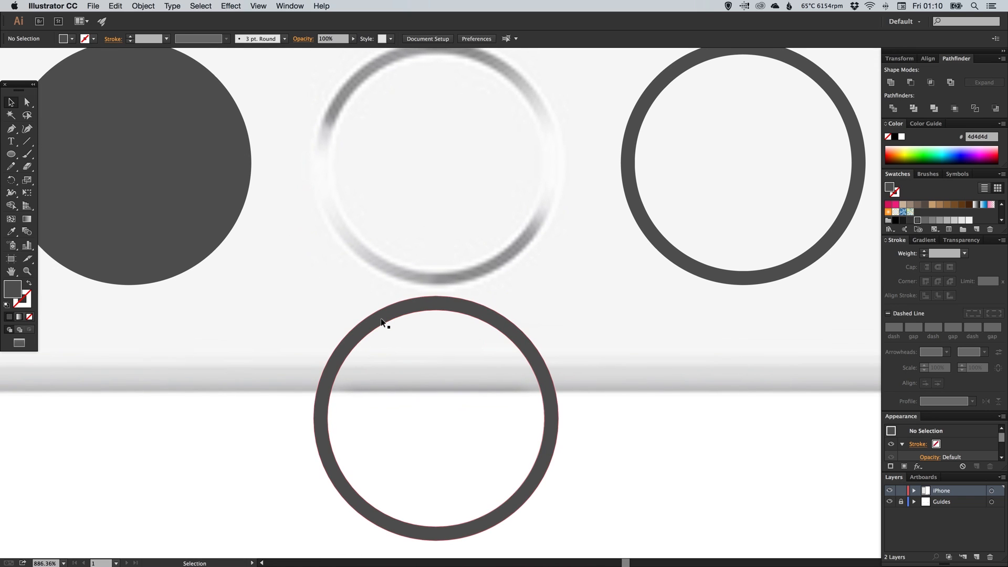
Fill the expanded ring with a linear white-to-black gradient at a 90° angle.
left_click(383, 317)
scroll(444, 277, "up", 1)
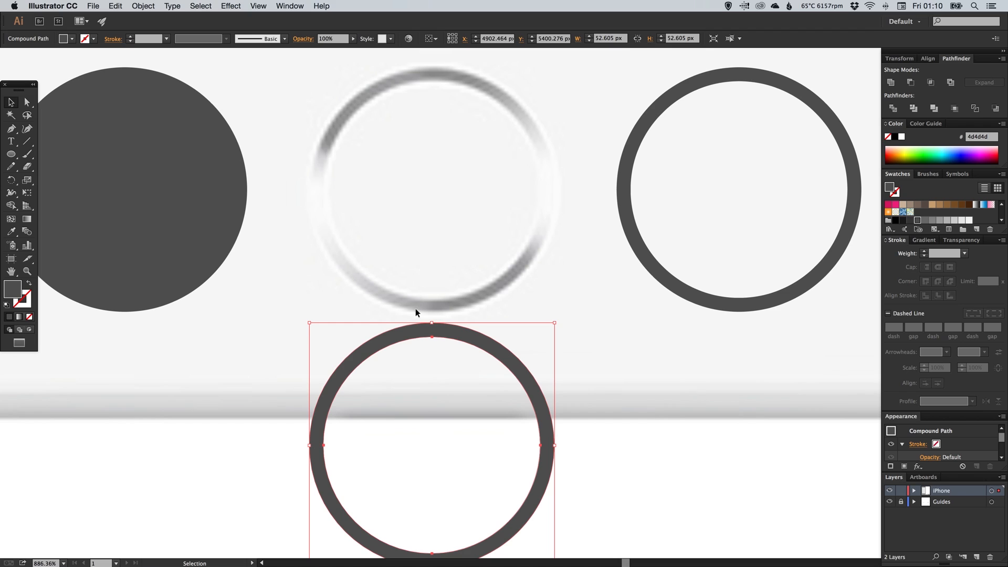
left_click(925, 240)
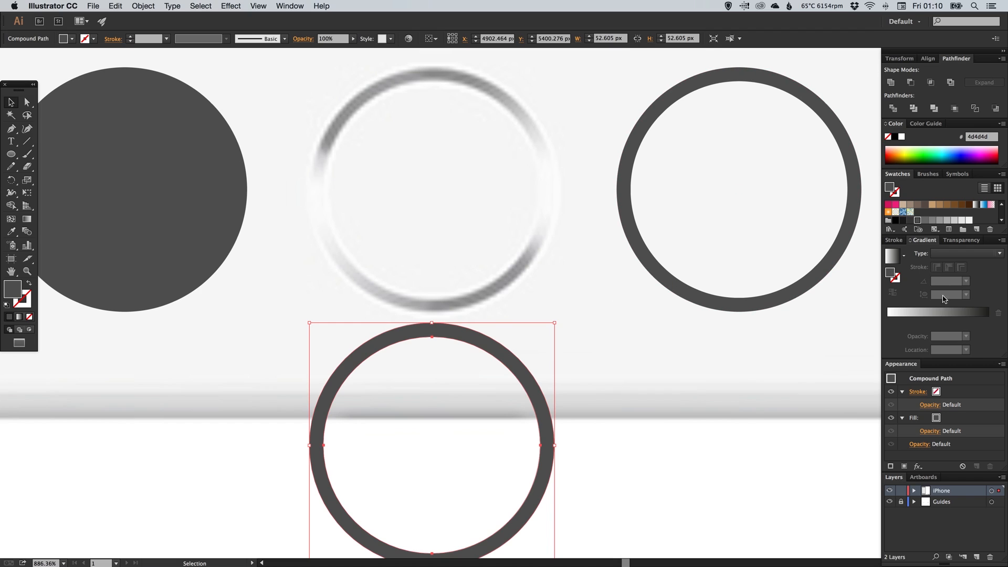
left_click(946, 314)
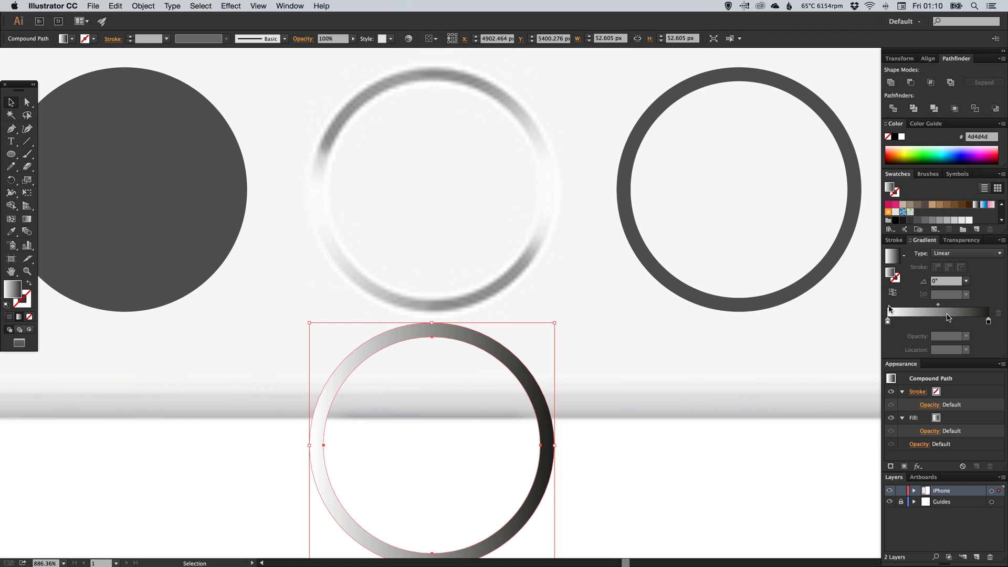
left_click(936, 284)
type("9")
key("Return")
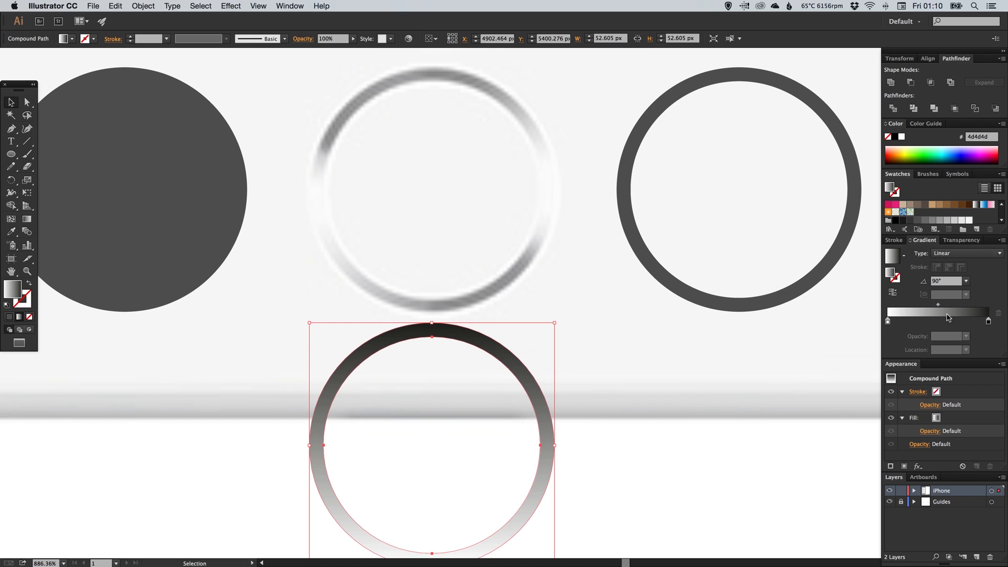
Recolour the ring gradient's dark end stop to 666666 and place its white stop at the 50% location.
left_click_drag(918, 220, 989, 321)
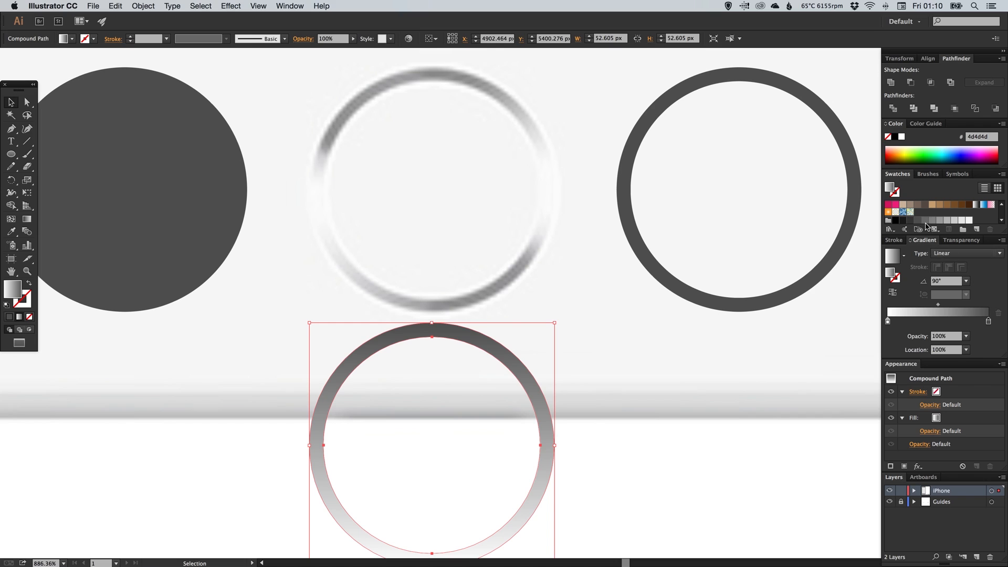
left_click_drag(926, 224, 989, 327)
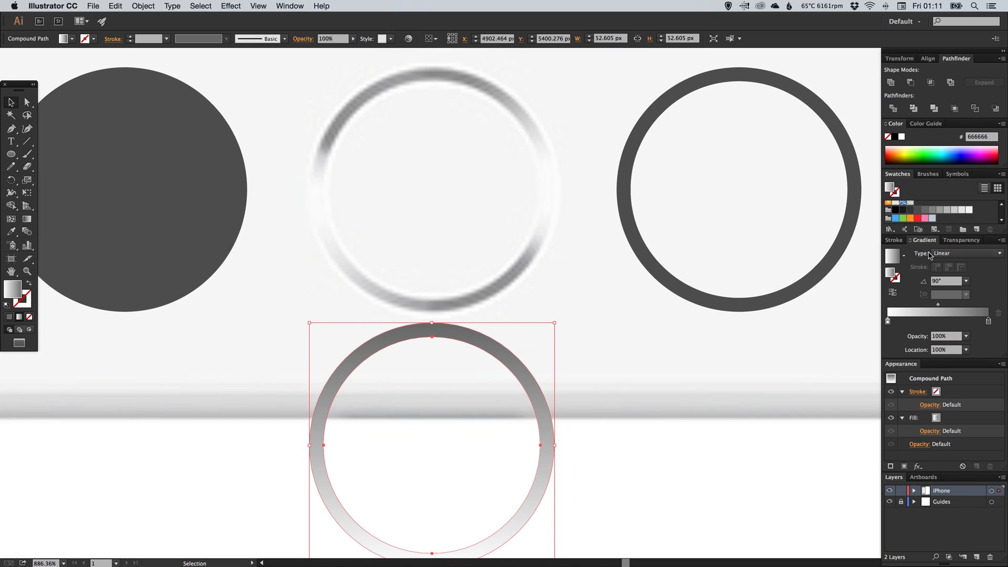
left_click_drag(888, 322, 934, 326)
left_click(945, 349)
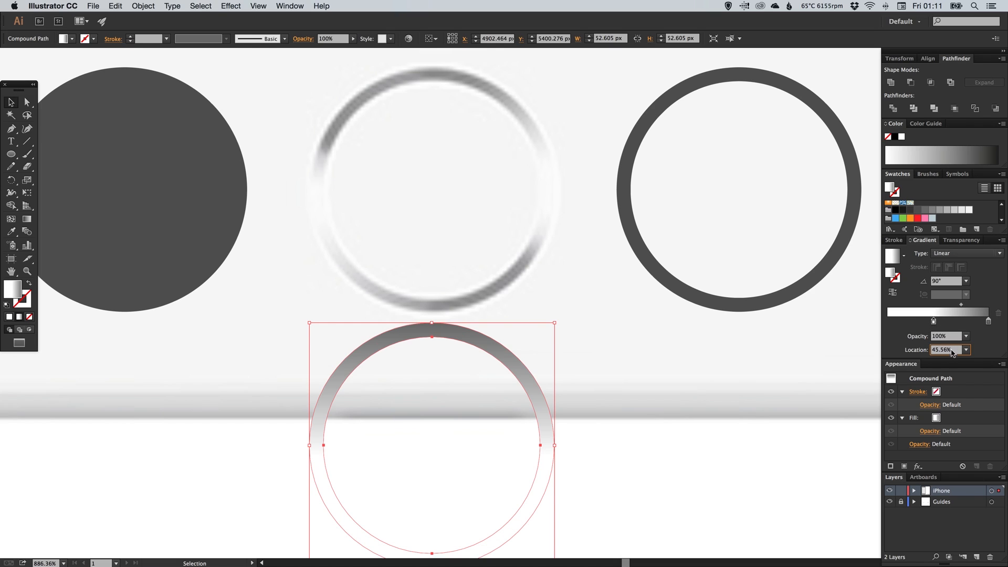
type("50")
key("Return")
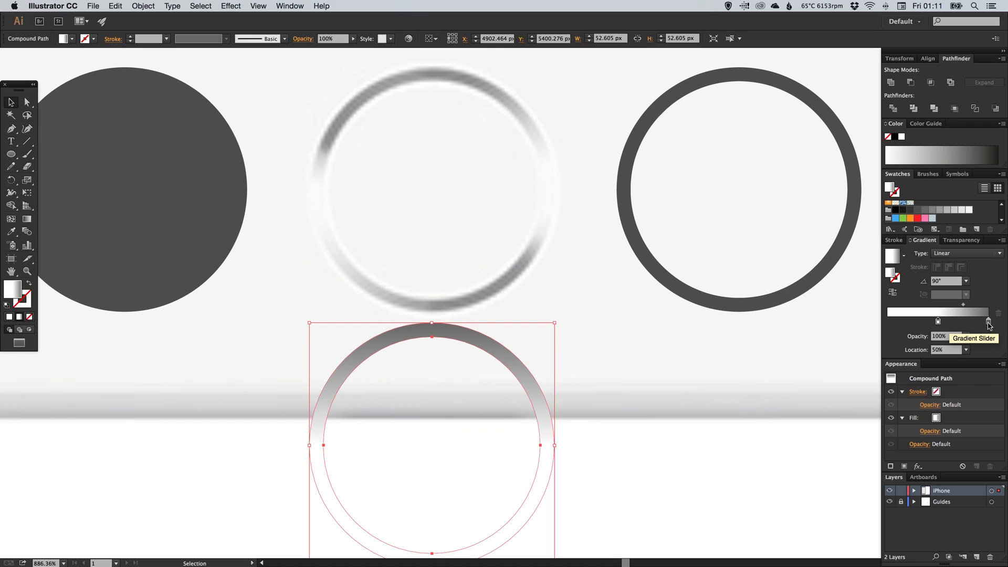
Place a copy of the ring gradient's dark stop at the 0% location so the white stop sits between two grey ends.
left_click_drag(989, 321, 879, 324)
left_click(459, 351)
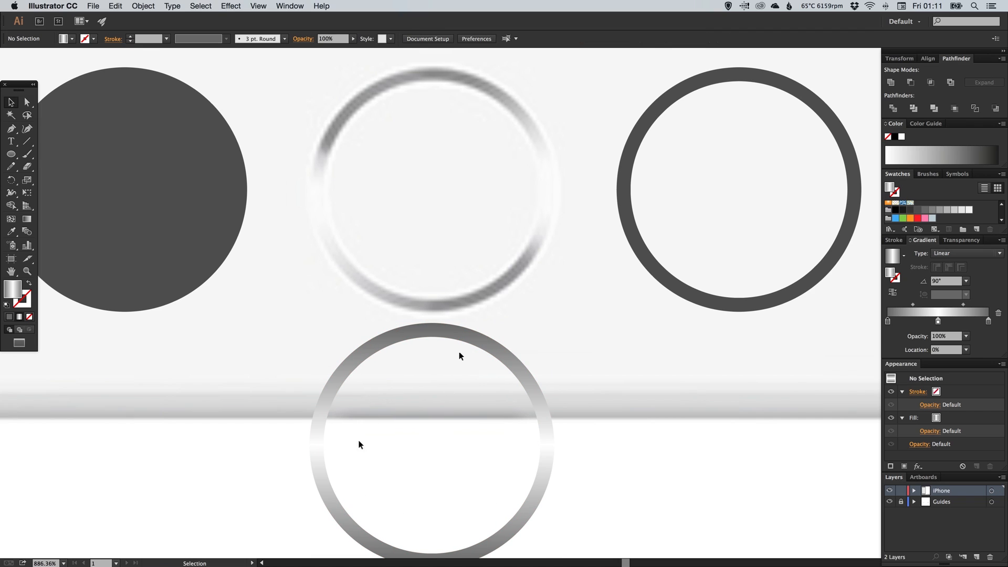
left_click(370, 346)
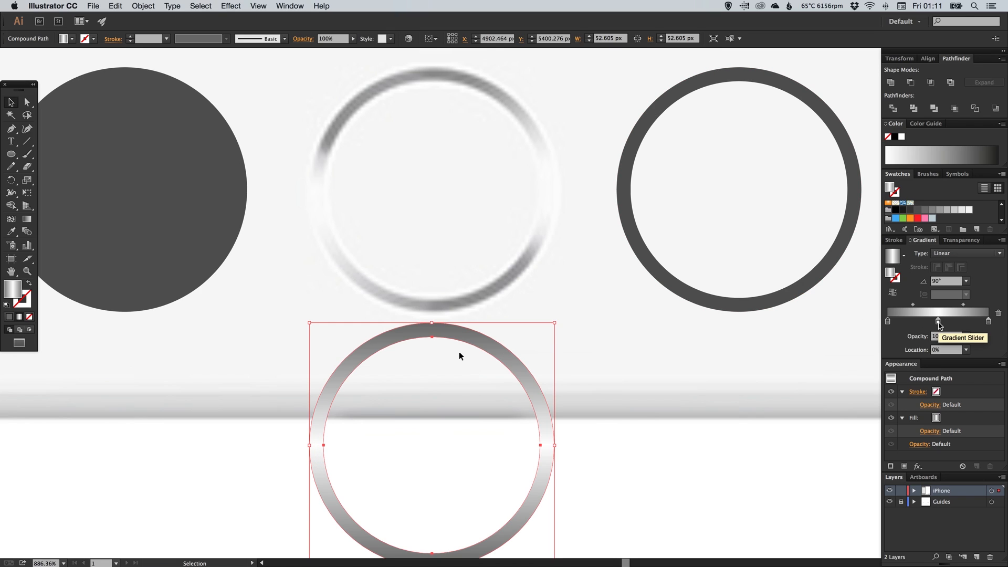
left_click(938, 323)
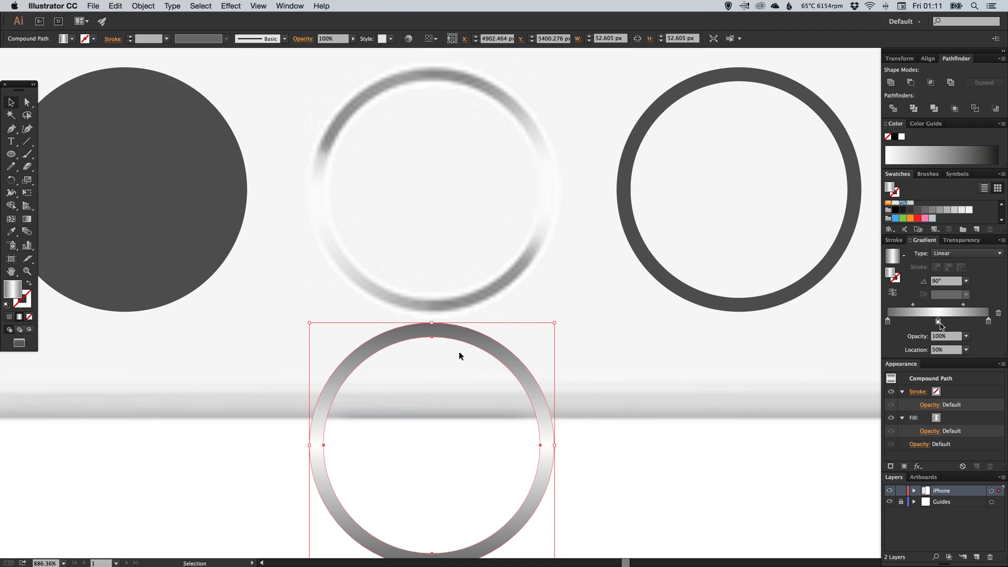
Set the midpoint between the gradient's first dark stop and the white stop to a 30% location.
left_click_drag(913, 305, 904, 306)
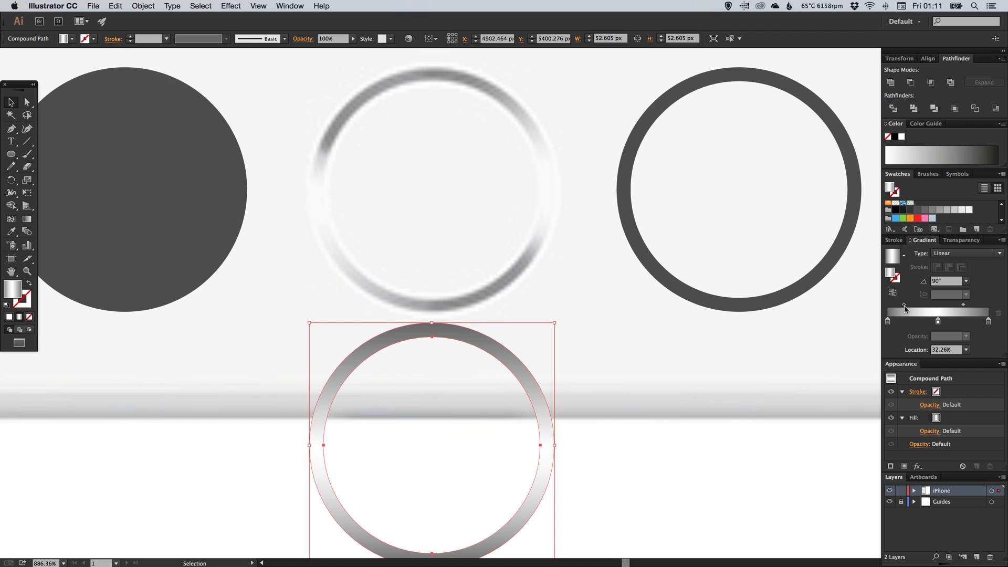
double_click(945, 350)
type("30")
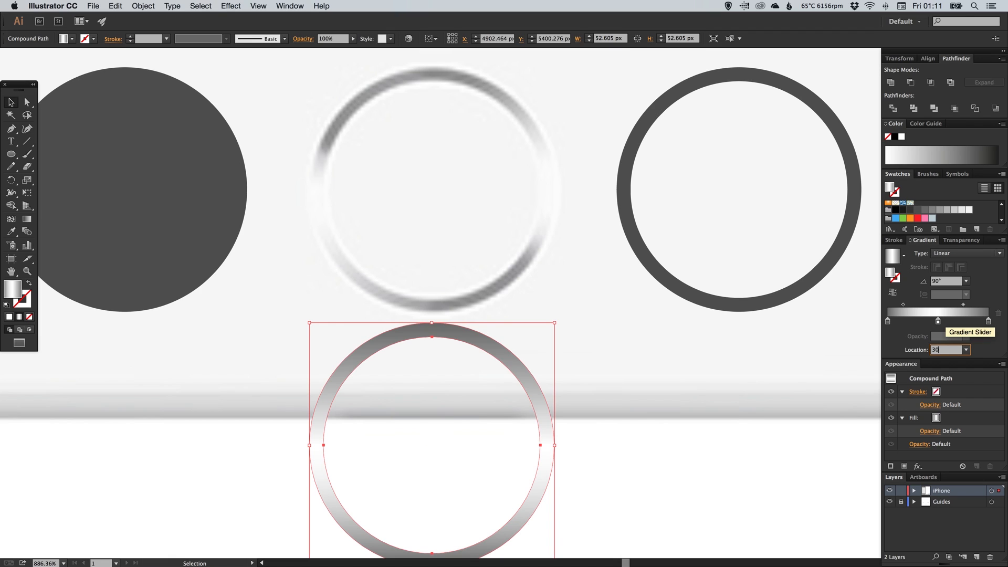
key("Return")
Set the midpoint between the white stop and the second dark stop to a 70% location and deselect the ring.
left_click(964, 305)
left_click_drag(964, 306, 970, 306)
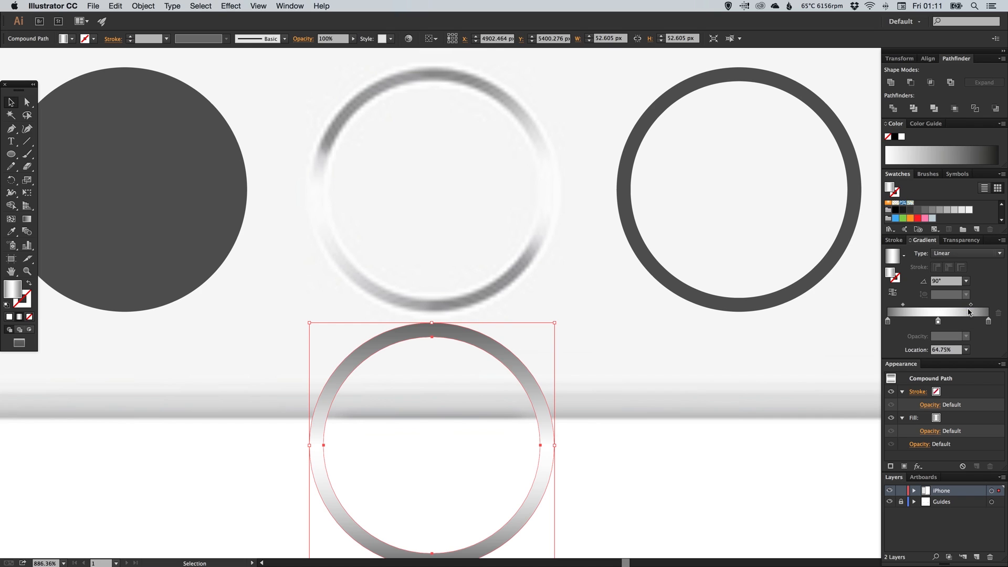
left_click(945, 349)
type("70")
key("Return")
left_click(611, 303)
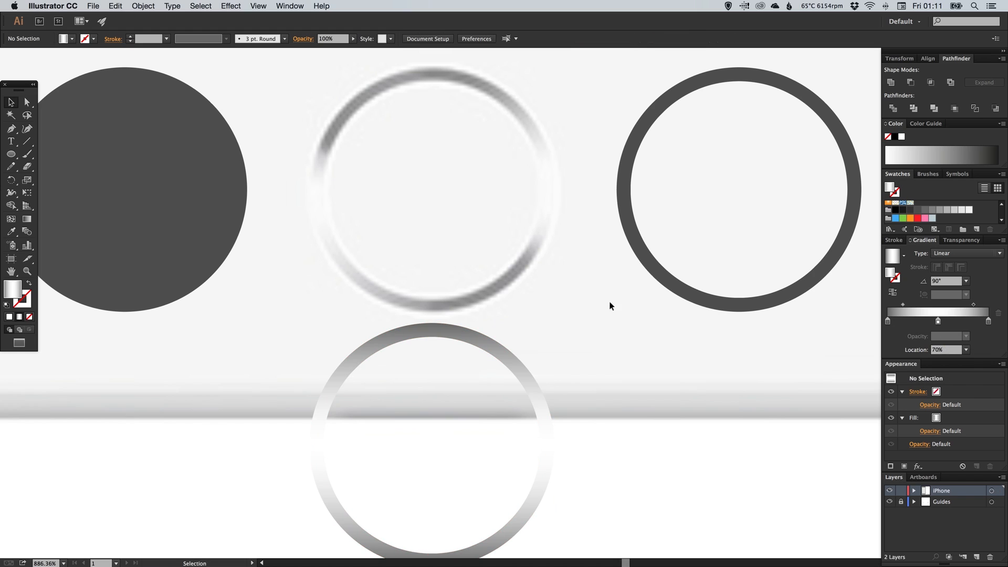
Rotate the ring's linear gradient to a 100° angle and deselect the ring.
scroll(494, 357, "down", 3)
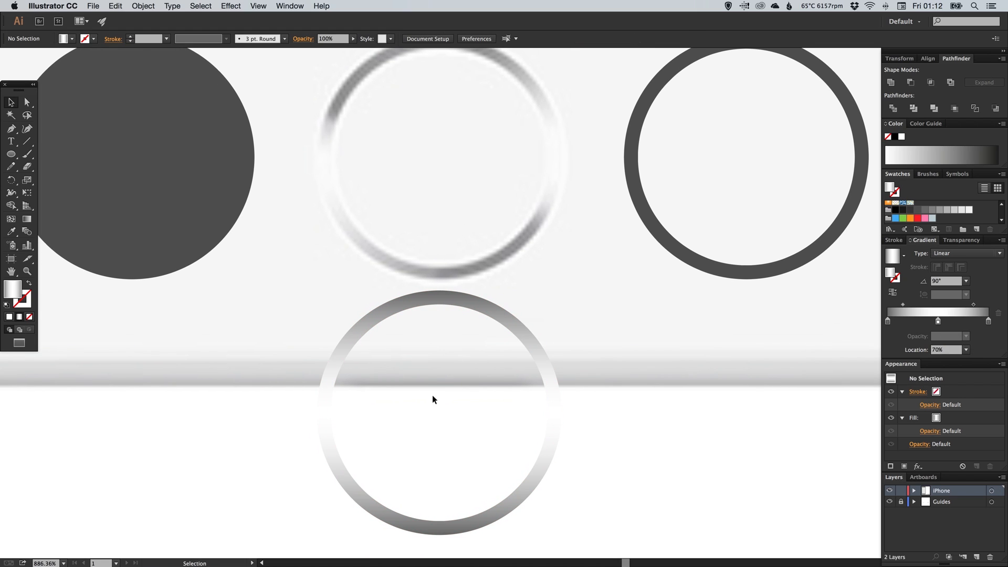
left_click(413, 305)
left_click_drag(948, 281, 904, 266)
type("100")
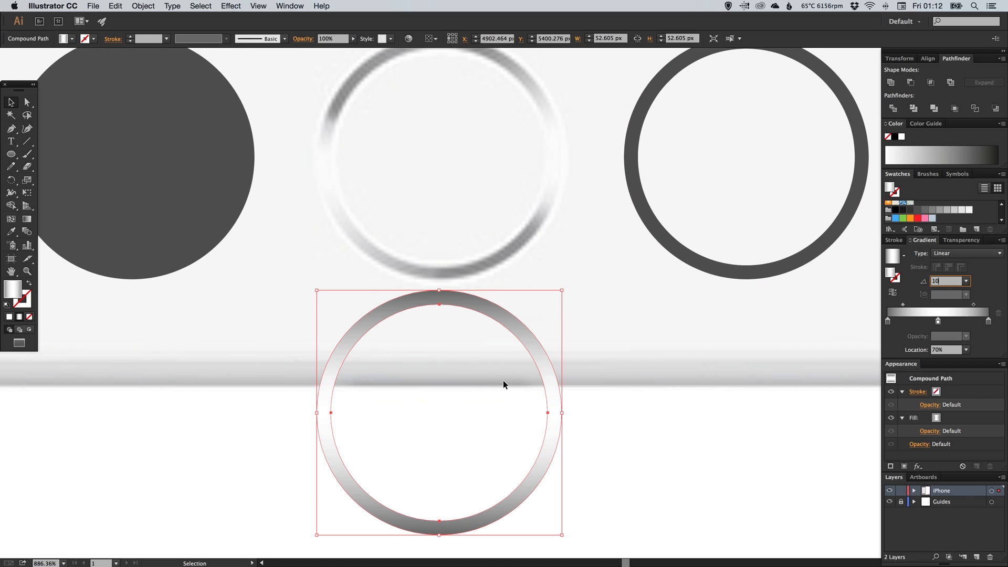
key("Return")
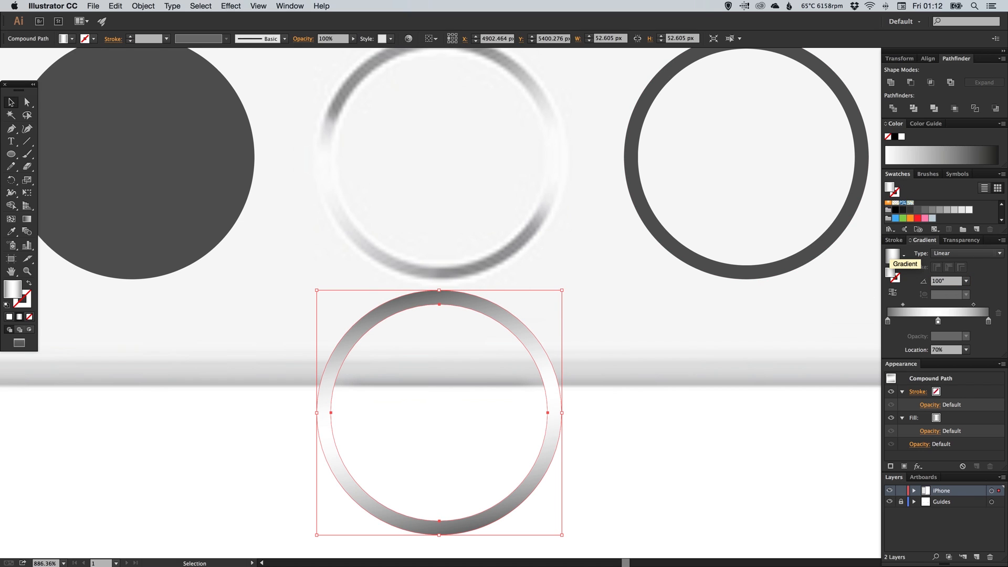
left_click(351, 372)
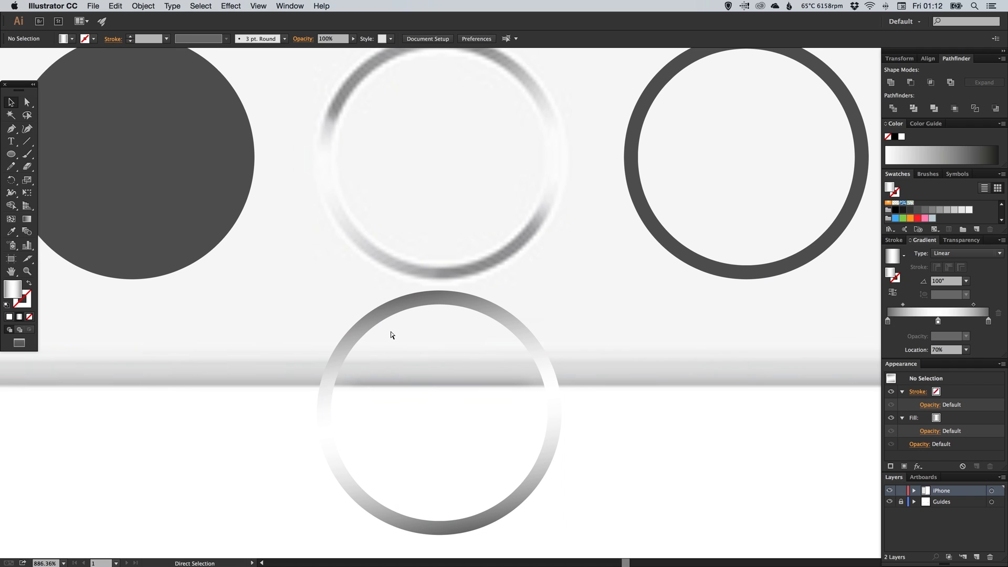
Move the gradient ring 55 px up onto the reference home button and deselect it.
key("super+minus")
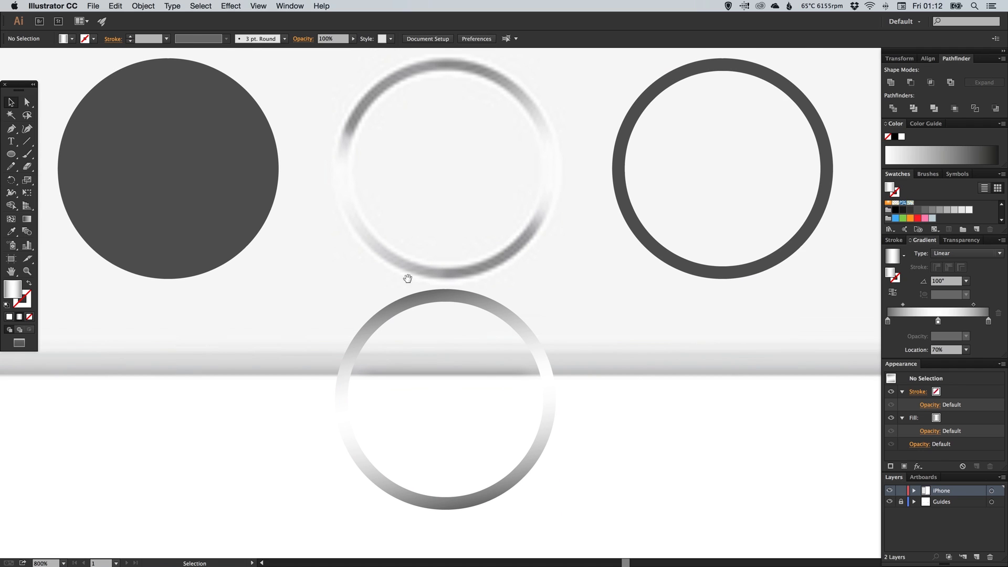
left_click_drag(412, 274, 404, 309)
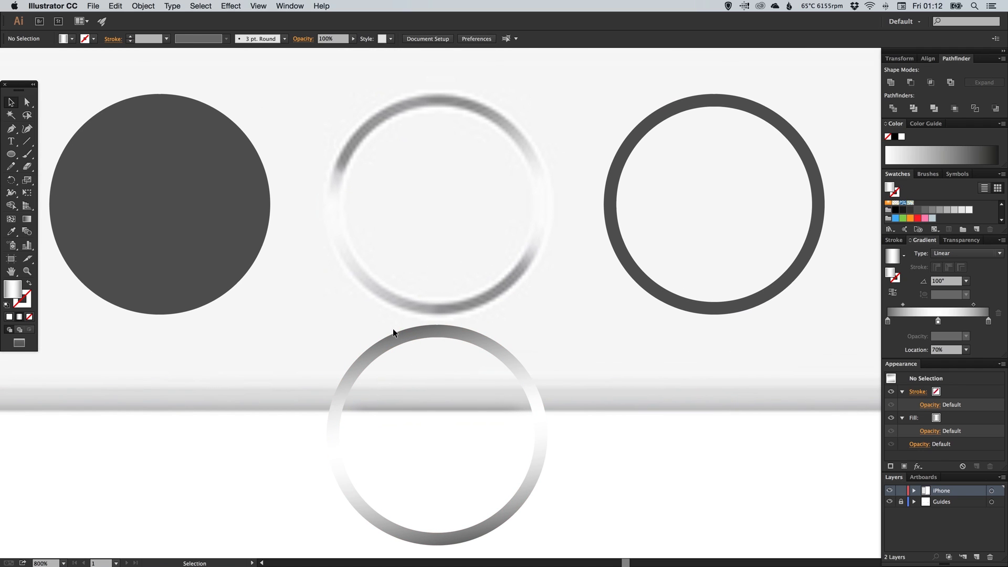
left_click(391, 336)
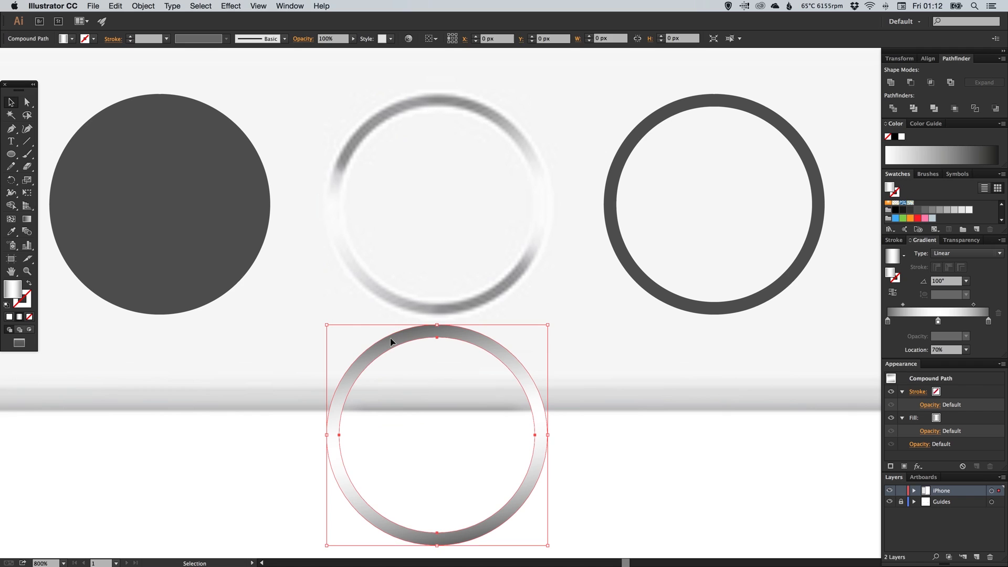
key("shift+Up")
key("shift+Up")
key("shift+Up")
key("shift+Up")
key("shift+Up")
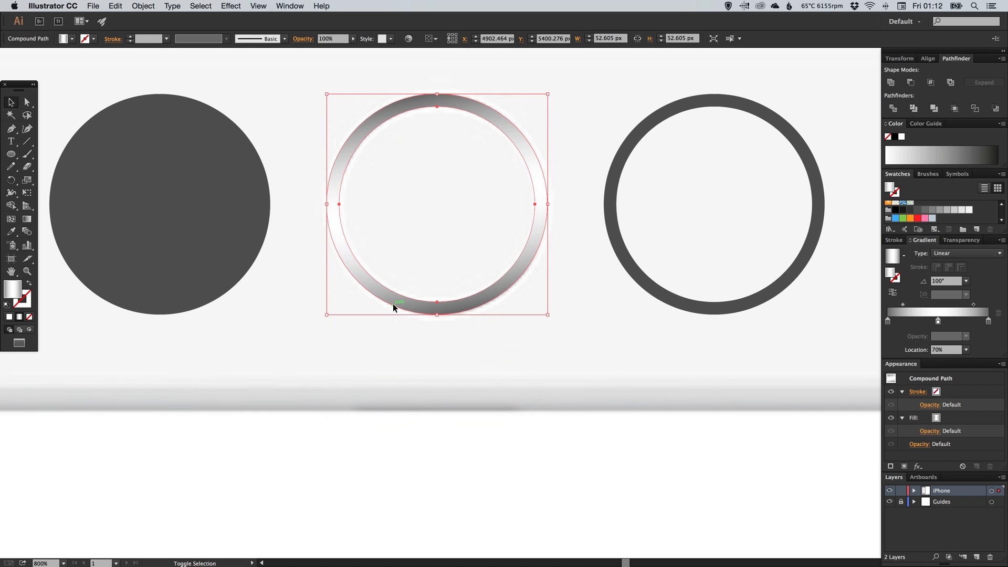
key("shift+super+a")
Move the dark filled circle and the dark outlined circle together 286 px down, clear of the phone, and deselect them.
key("super+minus")
key("super+minus")
key("super+minus")
key("super+minus")
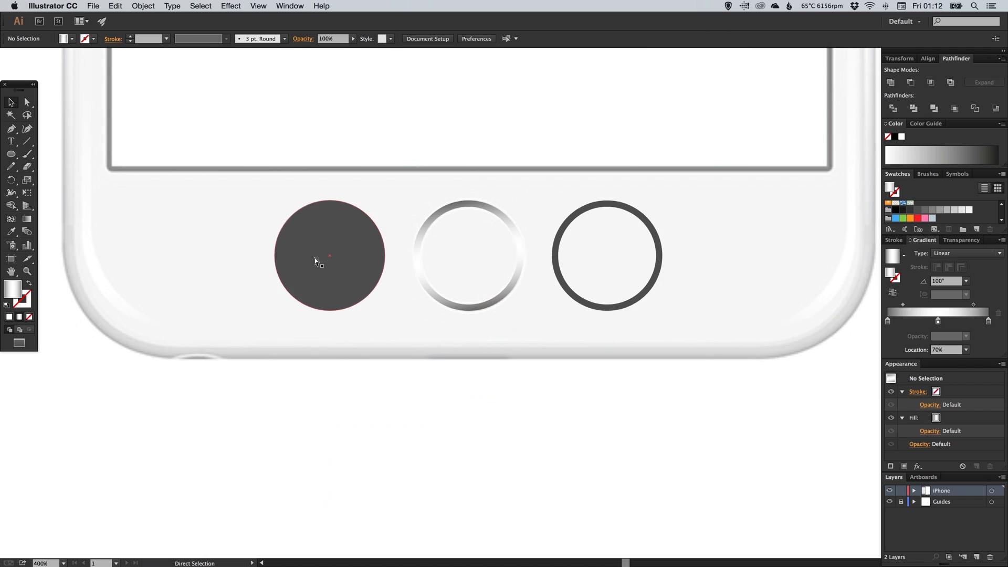
left_click(527, 286)
left_click(431, 295, "shift")
key("super+minus")
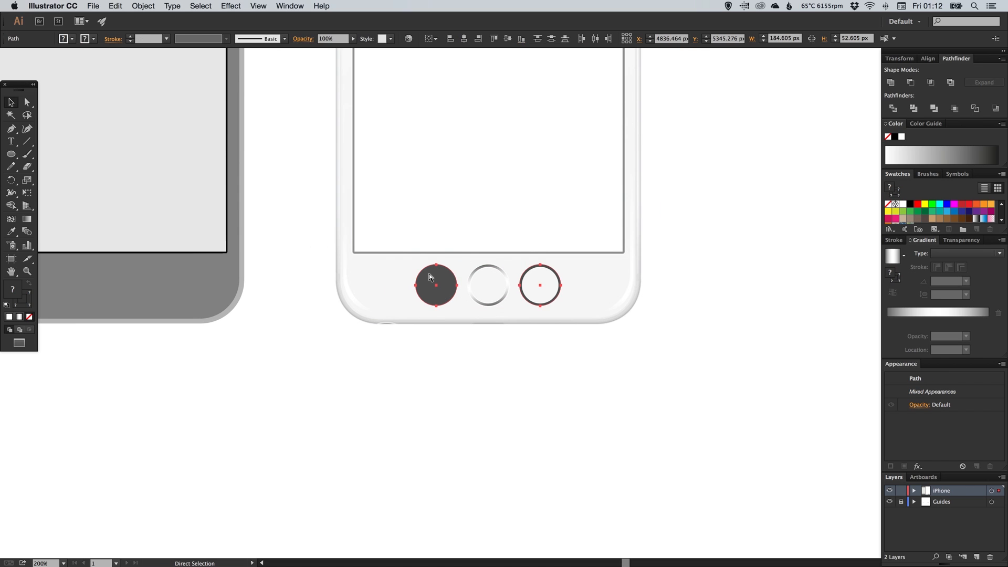
key("shift+Down")
key("shift+Down")
key("shift+Down")
key("shift+Down")
key("shift+Down")
key("shift+Down")
key("shift+Down")
key("shift+Down")
key("shift+Down")
key("shift+Down")
key("shift+Down")
key("shift+Down")
key("shift+Down")
key("shift+Down")
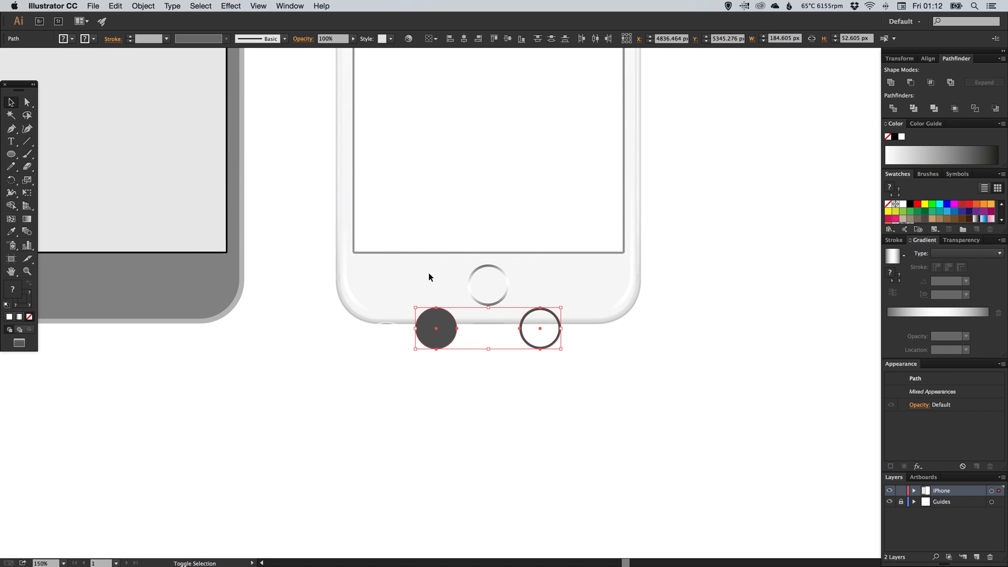
key("shift+Down")
key("shift+Down")
key("shift+Down")
key("shift+Down")
key("shift+Down")
key("shift+Down")
key("shift+Down")
key("shift+Down")
key("shift+Down")
key("shift+Down")
key("shift+Down")
key("shift+Down")
key("shift+Down")
key("shift+Down")
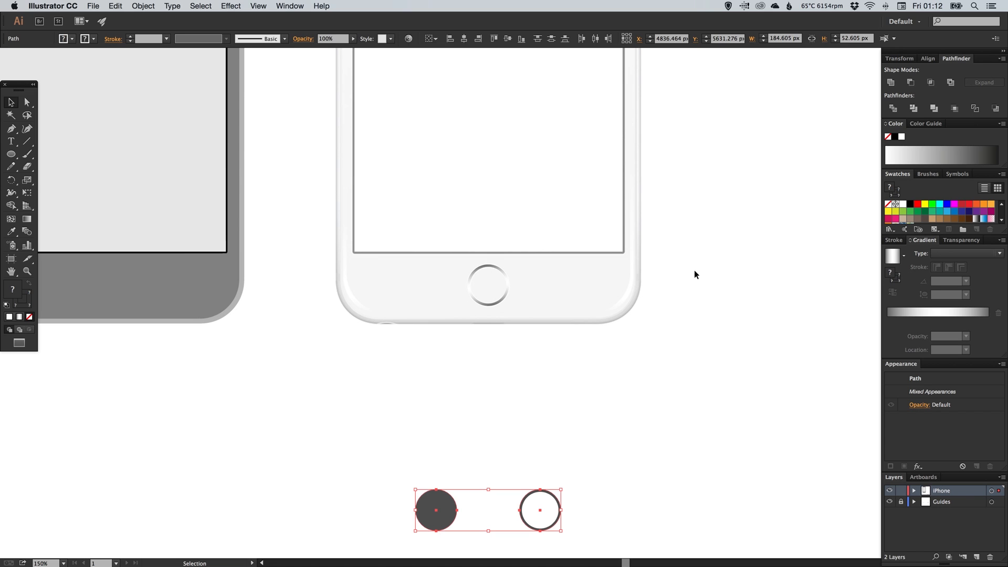
left_click(309, 372)
Move the gradient ring horizontally from the reference home button to the matching spot on the grey vector phone.
key("space")
left_click_drag(303, 336, 421, 411)
left_click_drag(339, 389, 399, 387)
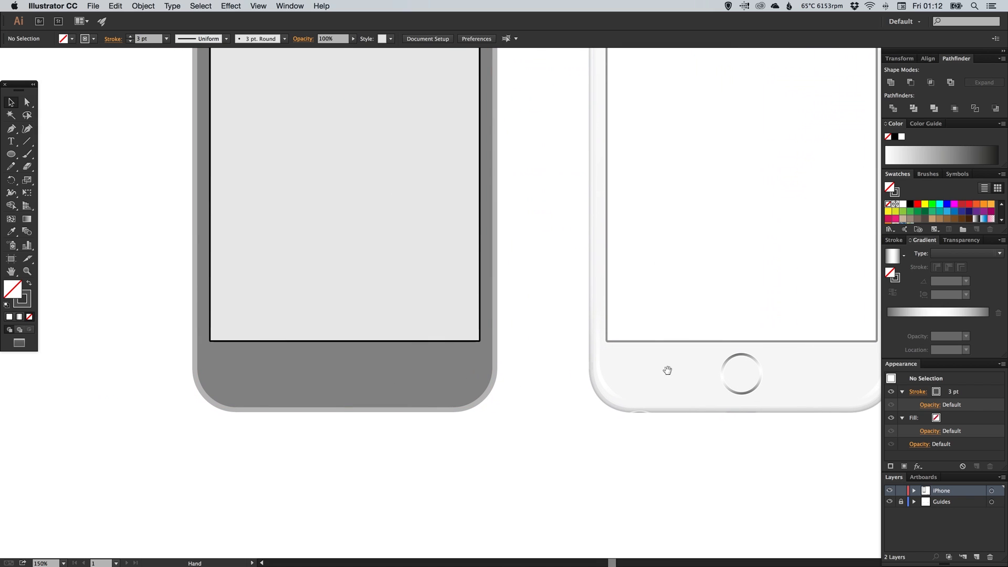
left_click_drag(732, 358, 335, 359)
key("super+shift+a")
Fill the vector phone's inner body shape with the light grey swatch R=242 G=242 B=242 and deselect it.
scroll(463, 367, "up", 2)
key("a")
left_click(451, 385)
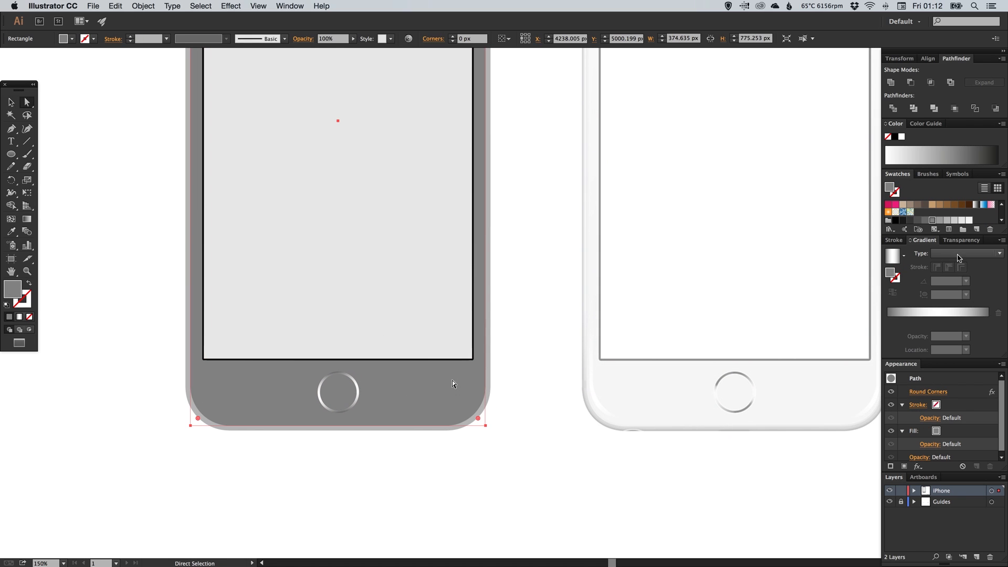
left_click(967, 220)
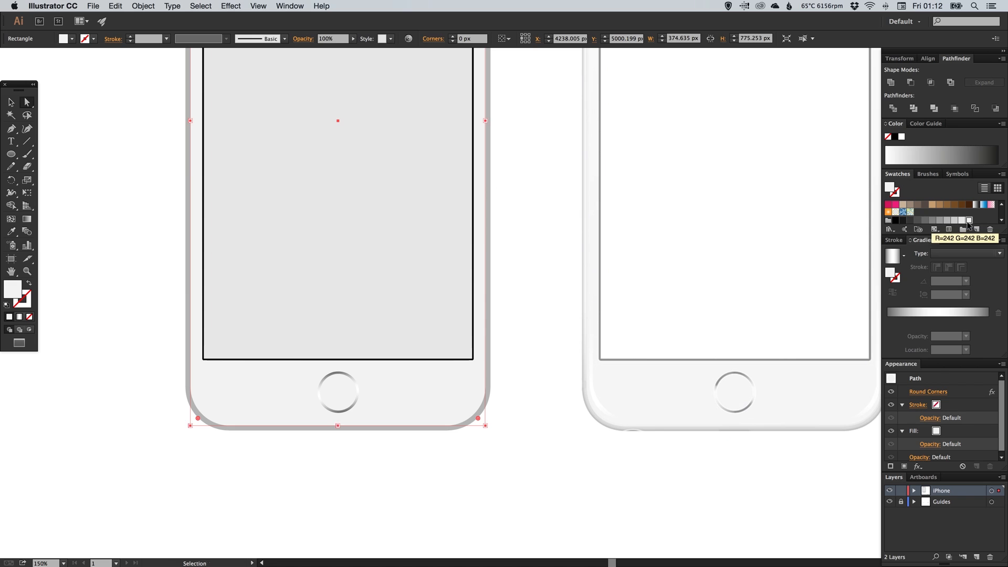
key("super+shift+a")
Recolour the vector phone's screen outline stroke to the grey swatch 808080.
key("v")
left_click_drag(516, 295, 513, 355)
key("a")
left_click(334, 341)
left_click(21, 302)
key("v")
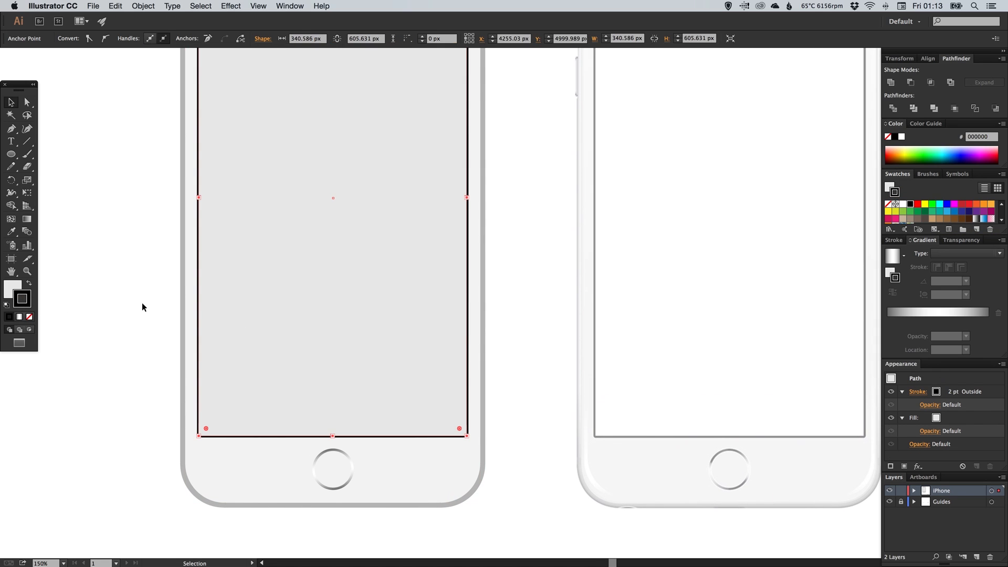
left_click(1001, 220)
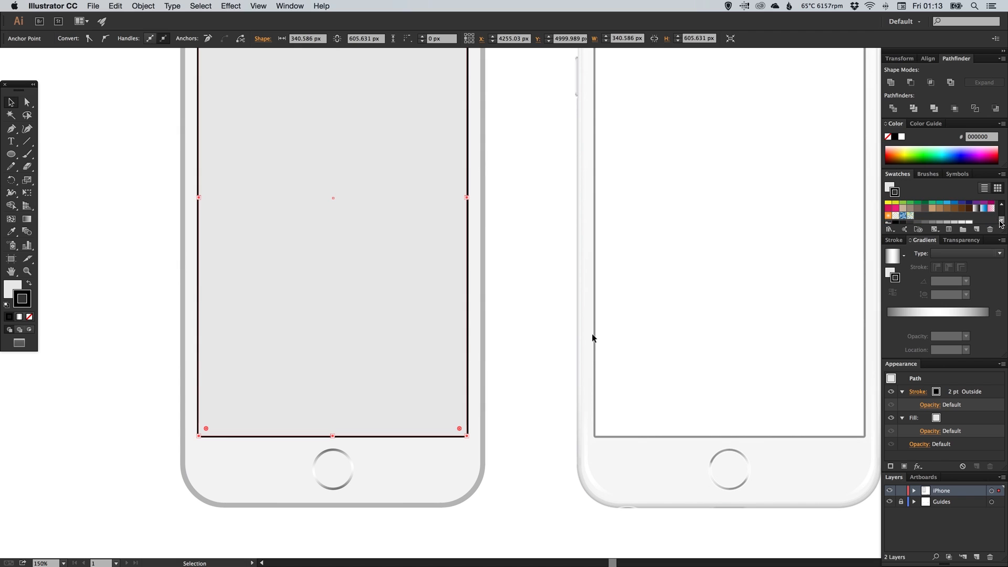
left_click(1001, 221)
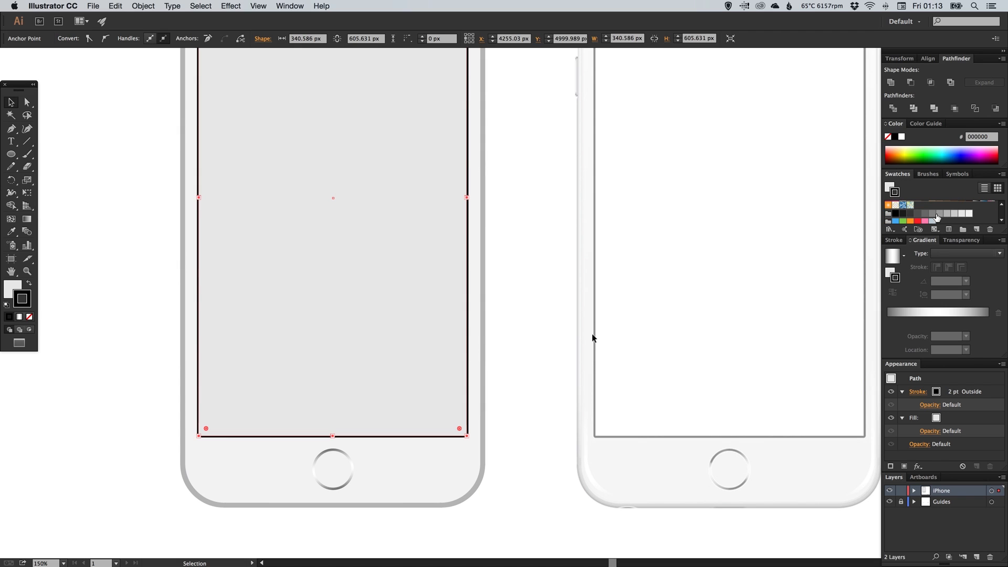
left_click(939, 213)
left_click(932, 214)
left_click(426, 321)
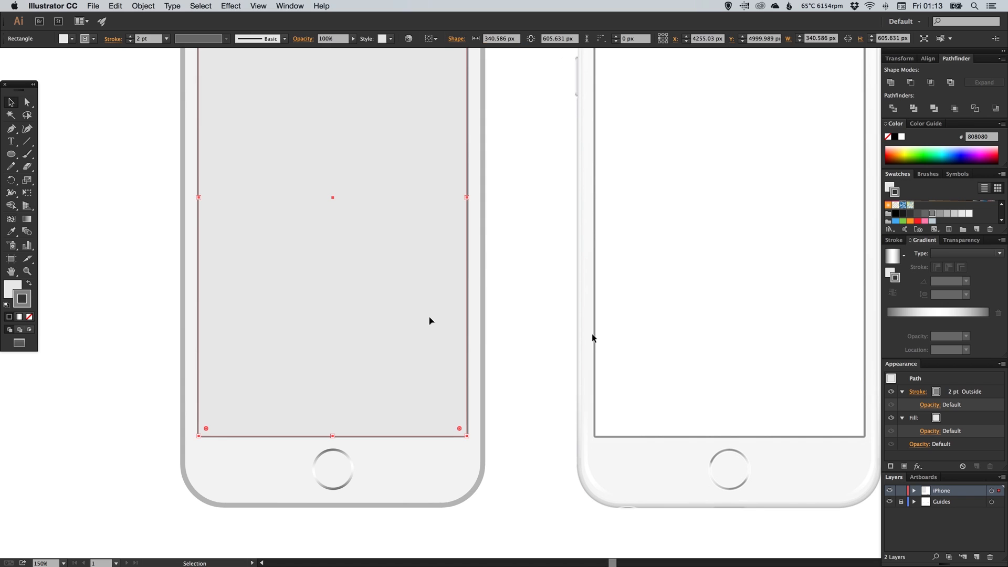
Fill the vector phone's screen rectangle with white and deselect it.
left_click(12, 289)
left_click(1001, 204)
left_click(1001, 204)
left_click(903, 203)
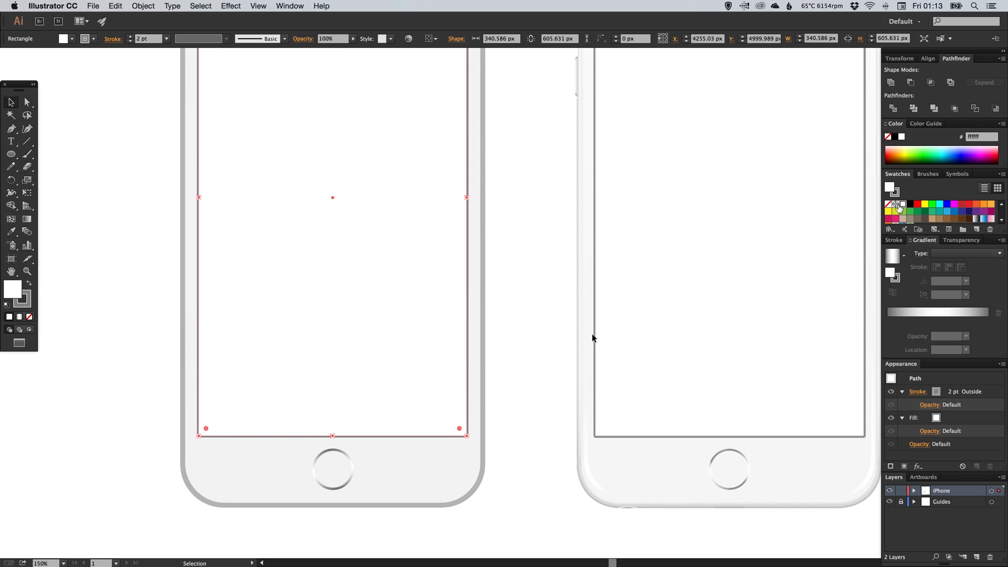
left_click(657, 236)
Fill the small sensor dot above the vector phone's speaker with grey 999999 and deselect it.
scroll(499, 292, "up", 2)
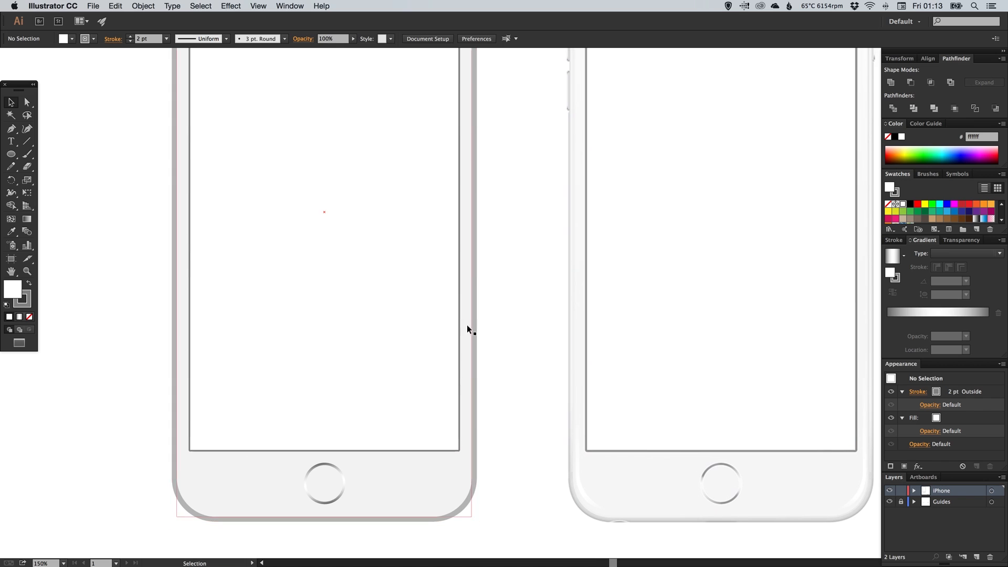
scroll(485, 356, "up", 10)
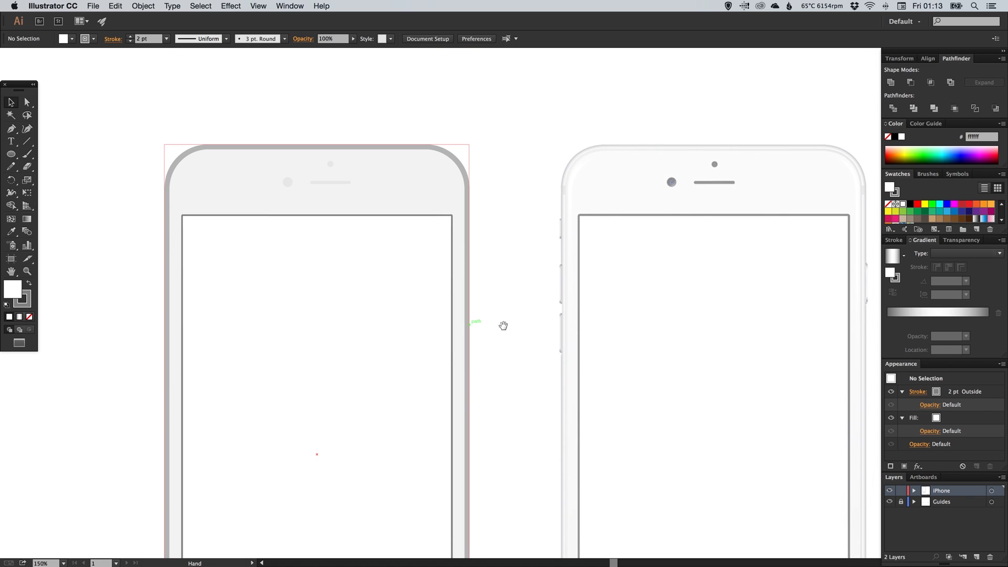
key("a")
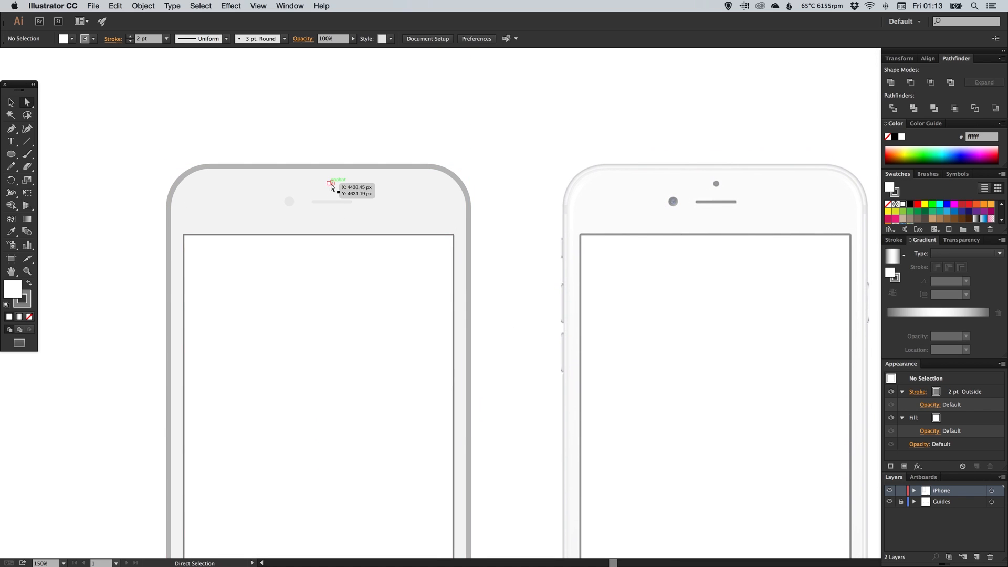
left_click(332, 184)
left_click(939, 220)
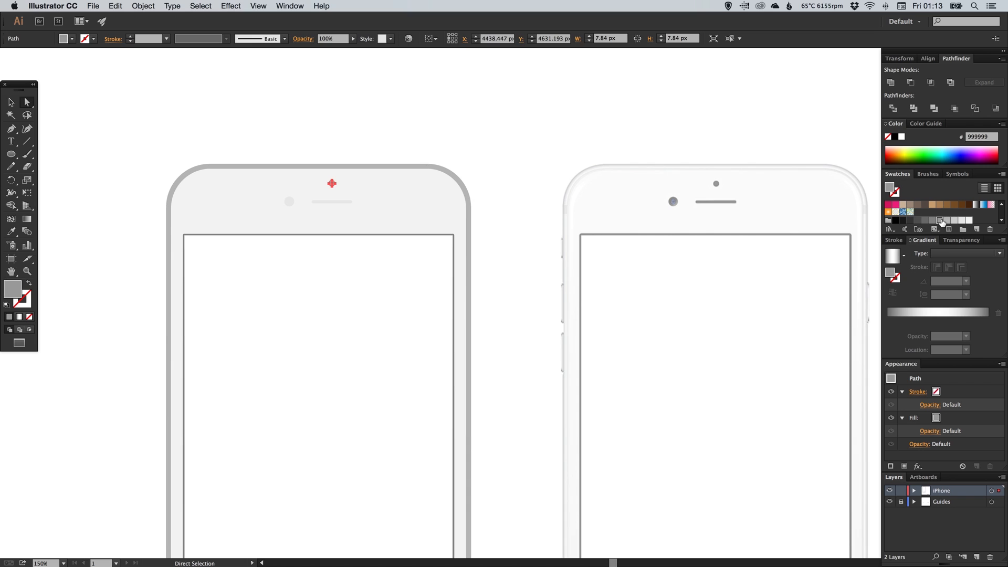
key("super+shift+a")
Copy the sensor dot's grey fill to the camera circle and the speaker bar with the Eyedropper, and deselect them.
left_click_drag(195, 153, 453, 260)
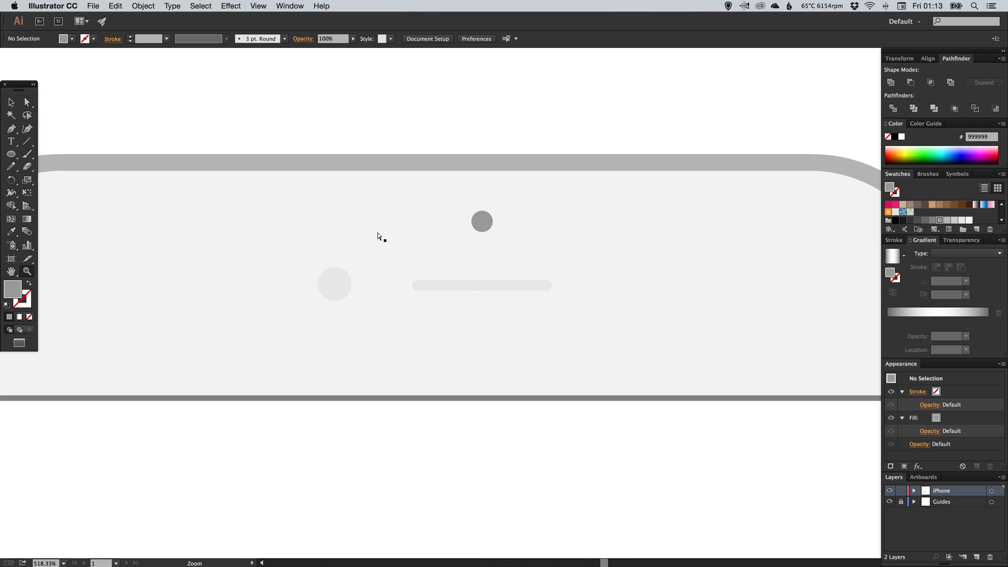
left_click(343, 284)
left_click(443, 285, "shift")
key("i")
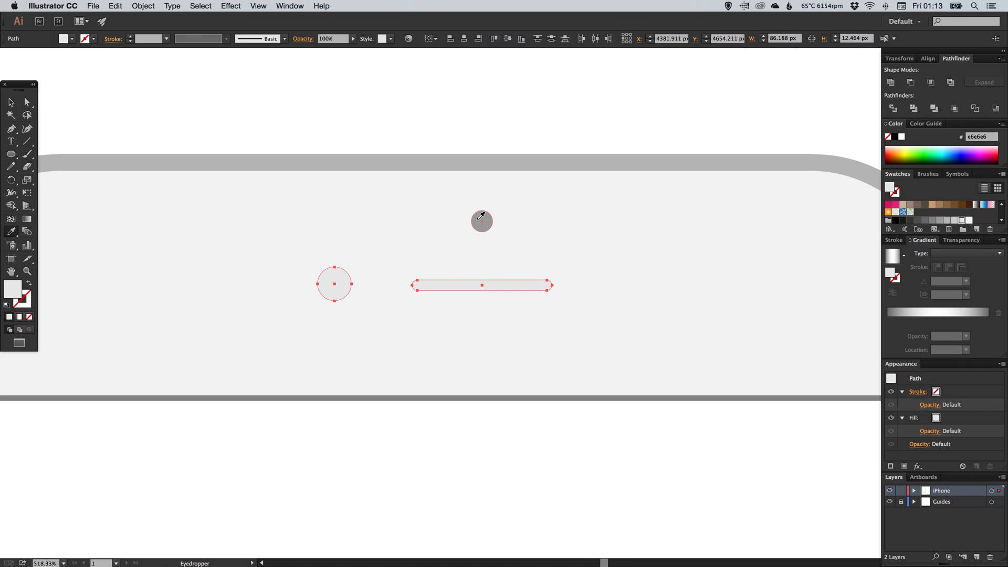
left_click(481, 218)
key("super+1")
key("v")
key("super+shift+a")
Draw a rectangle about 4.8 × 11.5 px over the antenna band on the reference phone's upper left edge.
left_click_drag(328, 219, 402, 241)
key("z")
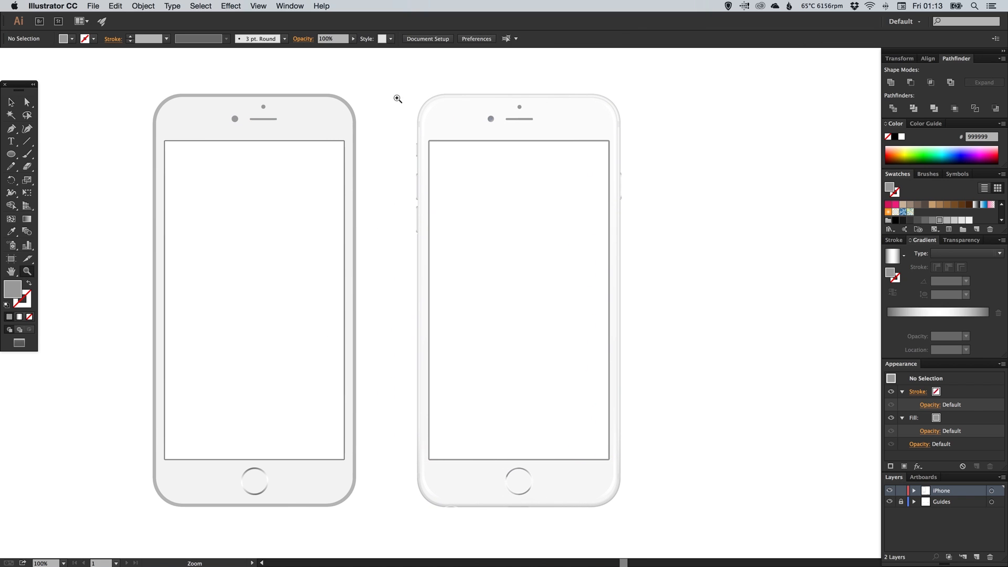
left_click_drag(387, 93, 443, 175)
key("v")
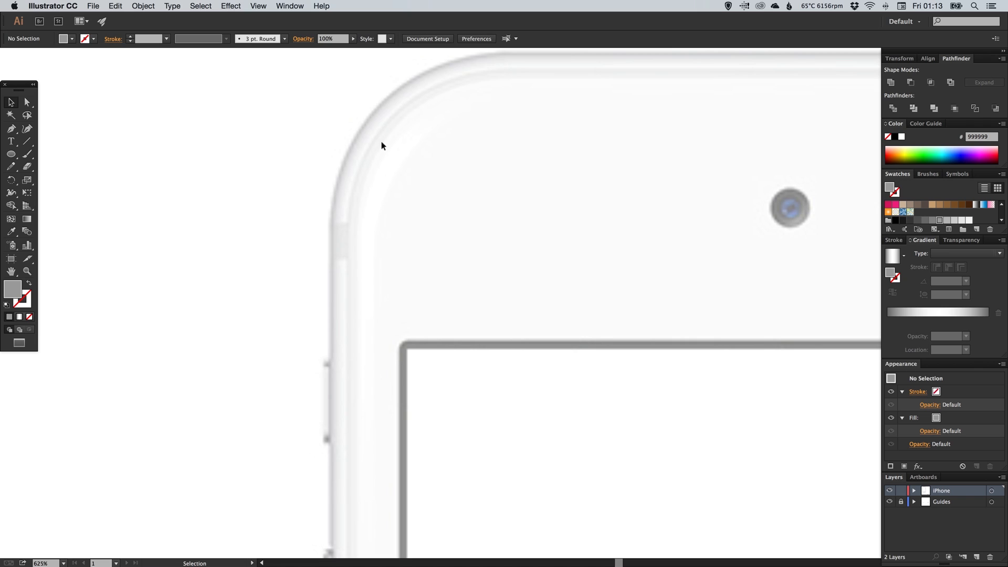
key("super+minus")
key("super+minus")
key("super+minus")
key("z")
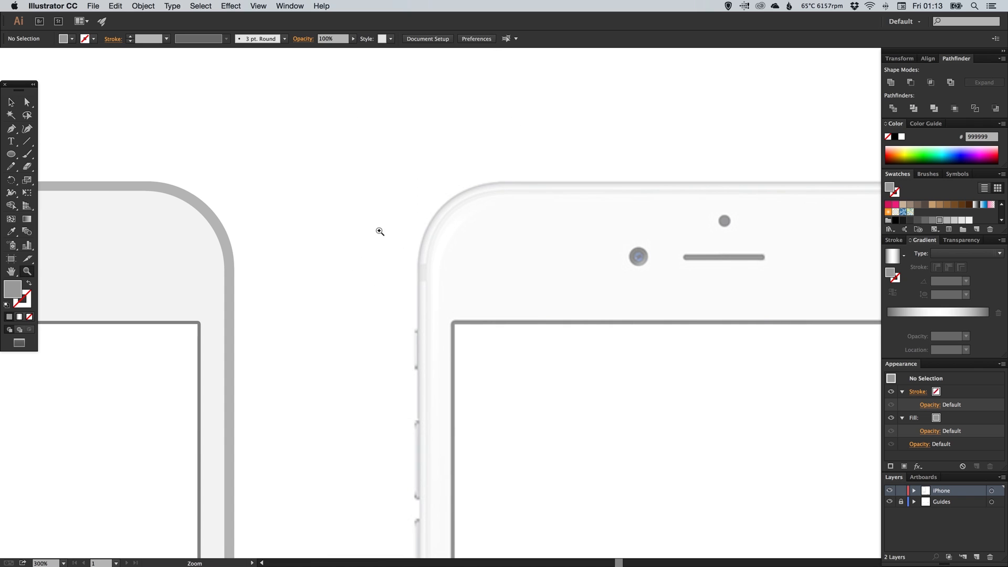
left_click_drag(374, 232, 466, 341)
key("v")
key("super+minus")
left_click(37, 154)
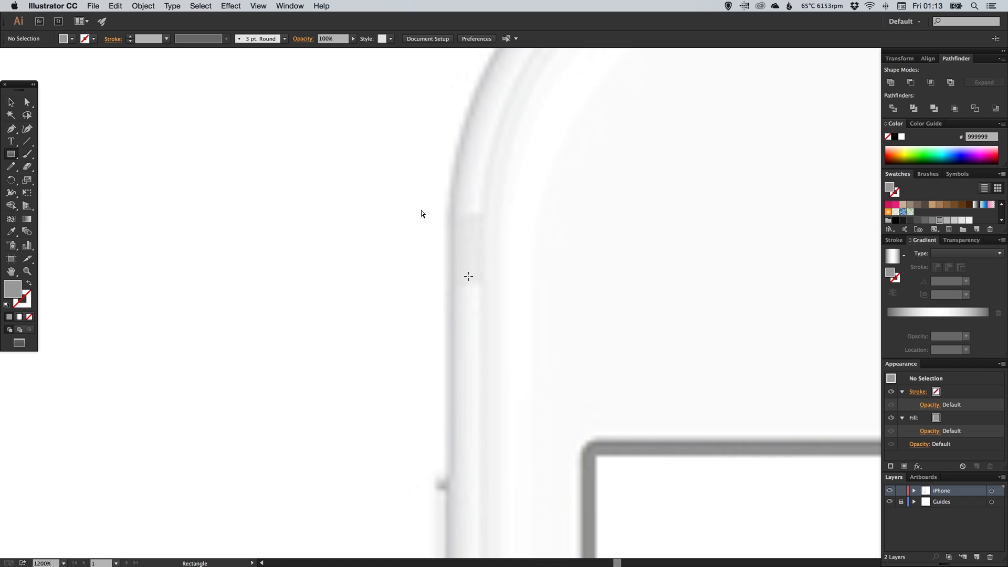
left_click_drag(451, 213, 491, 286)
key("v")
key("super+minus")
key("super+minus")
key("super+minus")
key("super+minus")
key("super+minus")
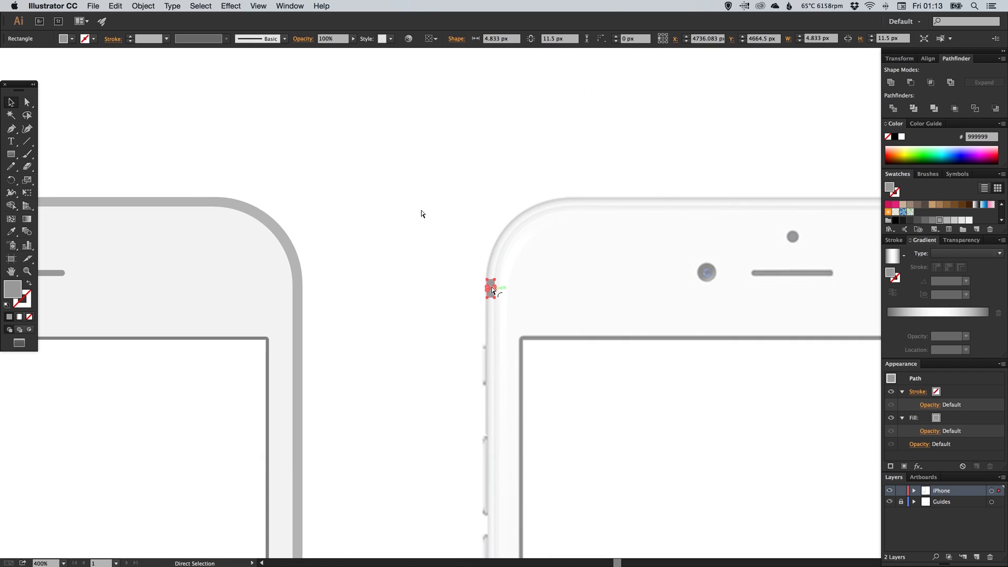
Fill the antenna band rectangle with pink ed1e79 and fit it across the vector phone's upper right border, about 6.3 px wide.
left_click(454, 243)
scroll(525, 226, "left", 5)
scroll(525, 226, "down", 2)
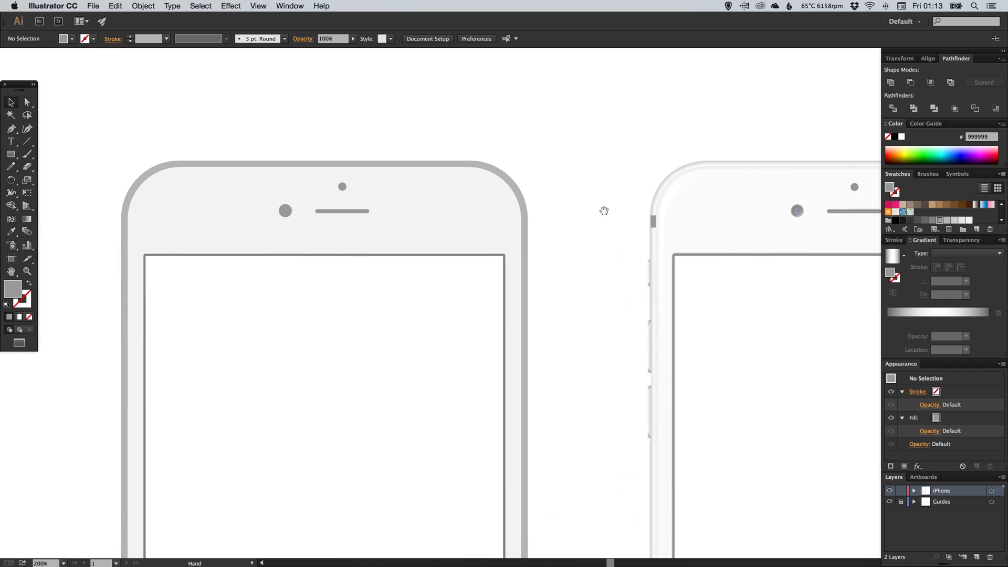
left_click(896, 204)
left_click_drag(653, 226, 525, 236)
scroll(532, 223, "up", 5)
left_click_drag(505, 194, 447, 218)
left_click(531, 218)
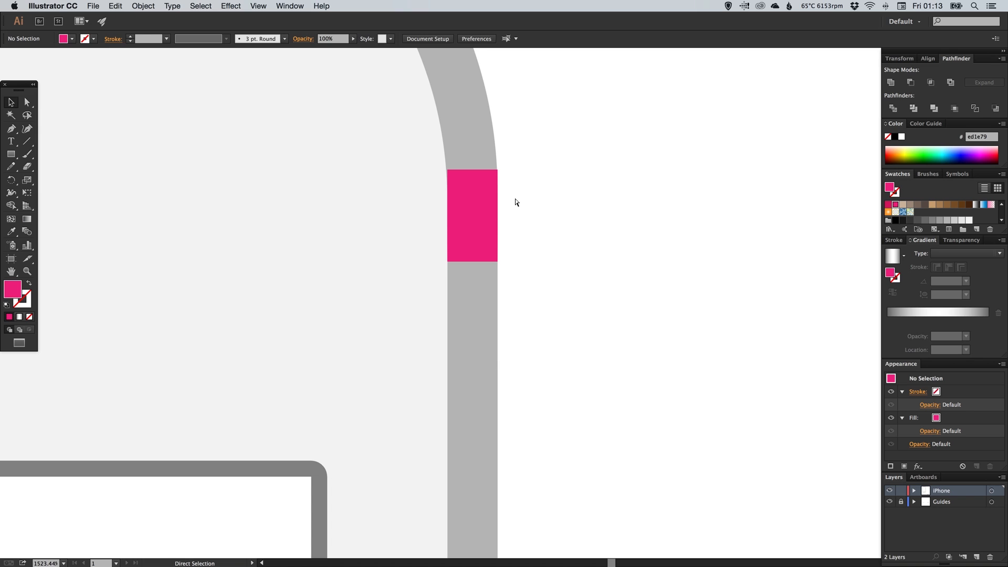
Copy the pink antenna band to the matching place on the vector phone's left border and deselect it.
key("super+minus")
key("super+minus")
key("super+minus")
key("super+minus")
left_click_drag(619, 249, 581, 243)
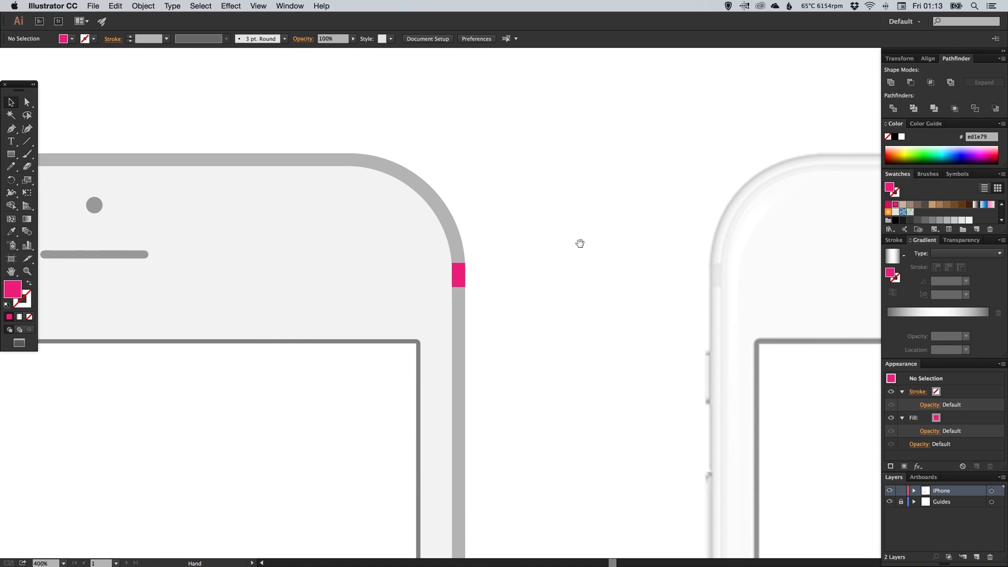
left_click_drag(522, 260, 506, 225)
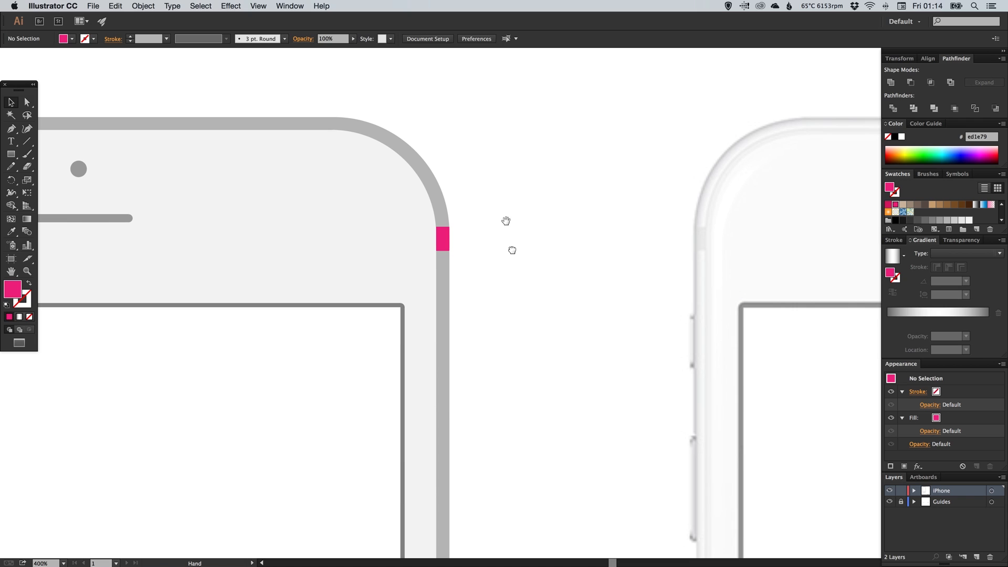
left_click(444, 198)
key("space")
left_click_drag(420, 209, 489, 206)
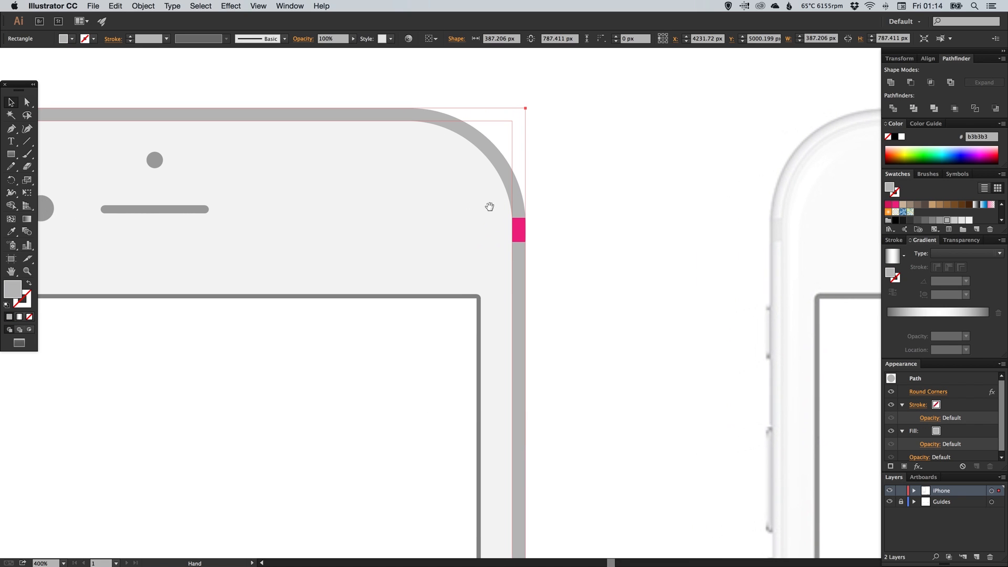
left_click_drag(645, 229, 596, 225)
key("super+minus")
key("super+minus")
key("super+minus")
left_click(561, 199)
left_click_drag(477, 275, 396, 227)
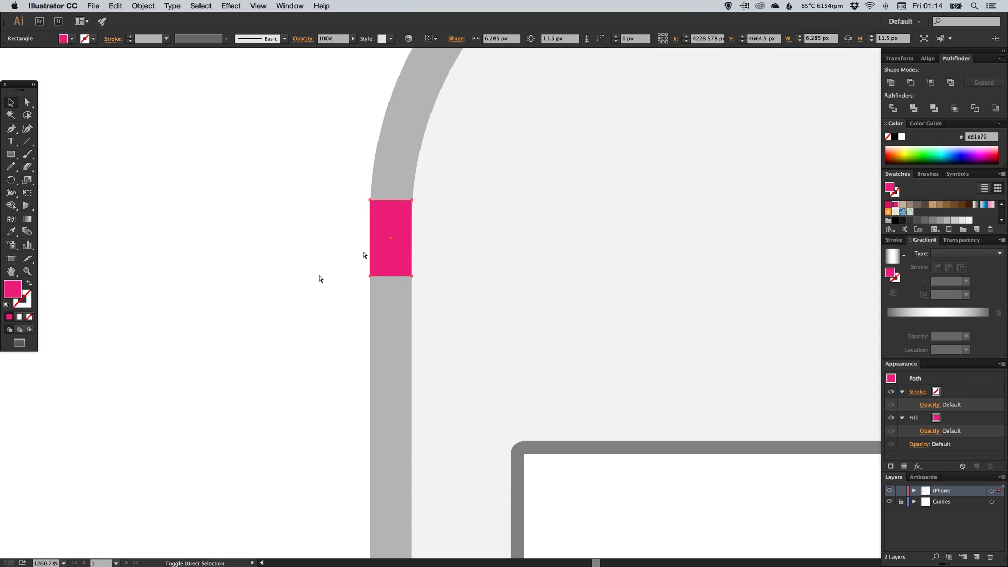
key("super+shift+a")
Examine the rim and side edge at the reference phone's upper left corner up close.
key("super+minus")
key("super+minus")
key("super+minus")
key("super+minus")
key("super+minus")
key("super+minus")
key("super+minus")
left_click_drag(851, 332, 552, 253)
key("z")
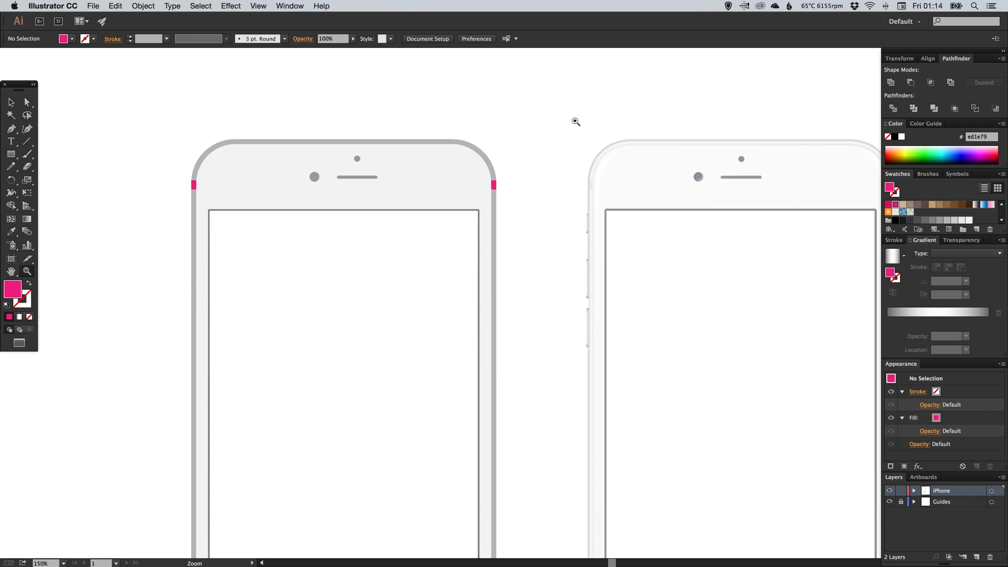
key("super+space")
left_click_drag(536, 125, 671, 255)
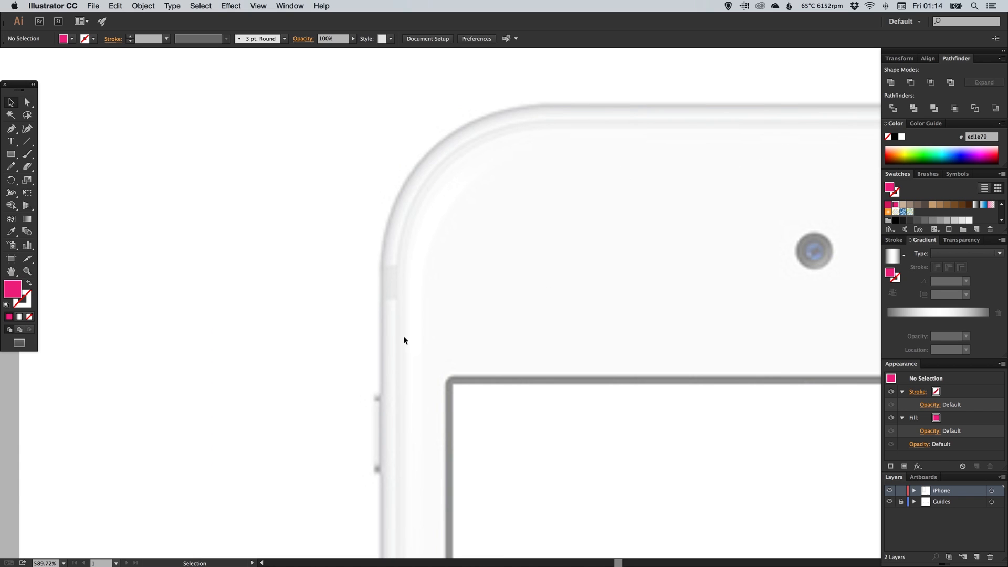
key("super+1")
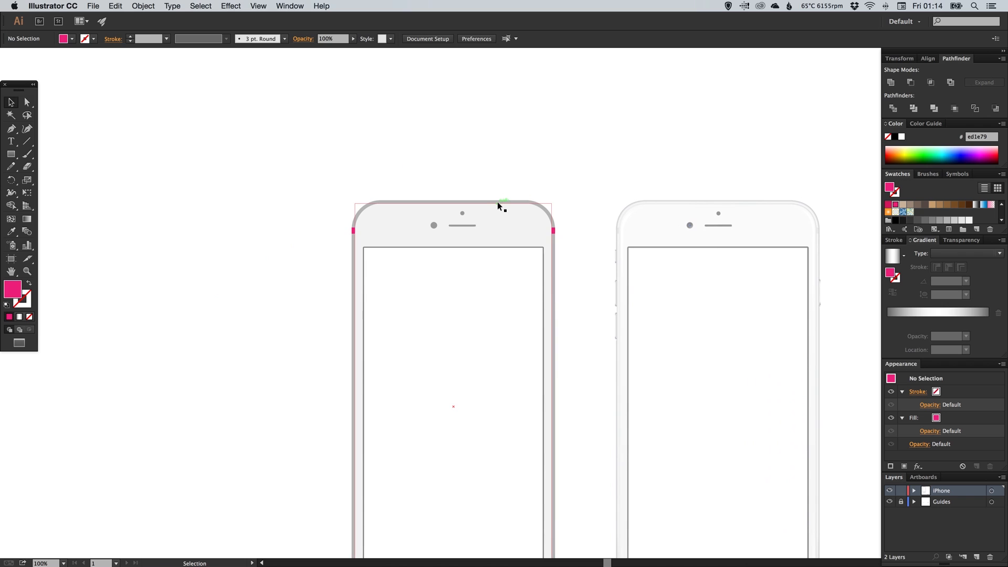
Copy the vector phone's outer grey body shape and paste the copy in place.
left_click(502, 201)
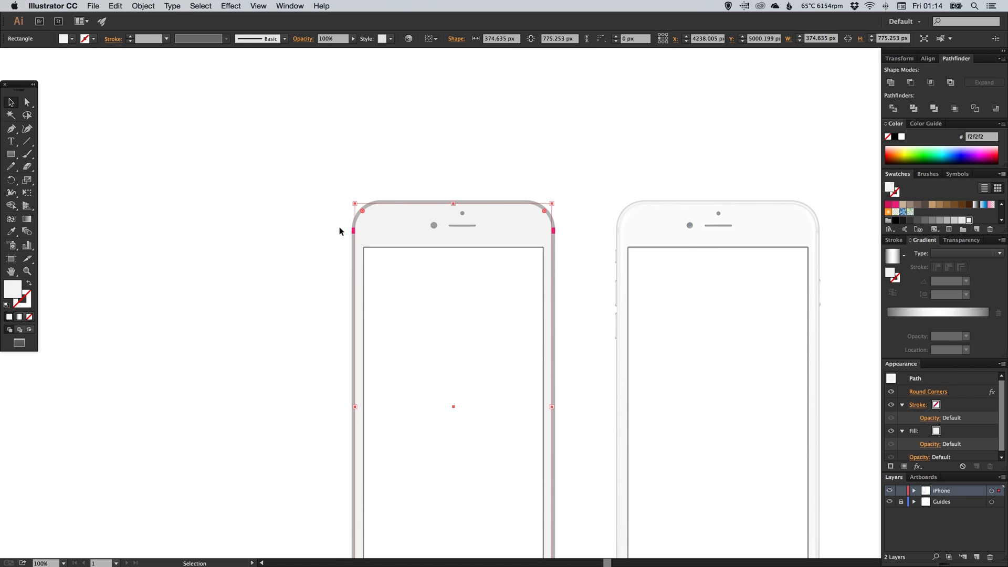
left_click(414, 201)
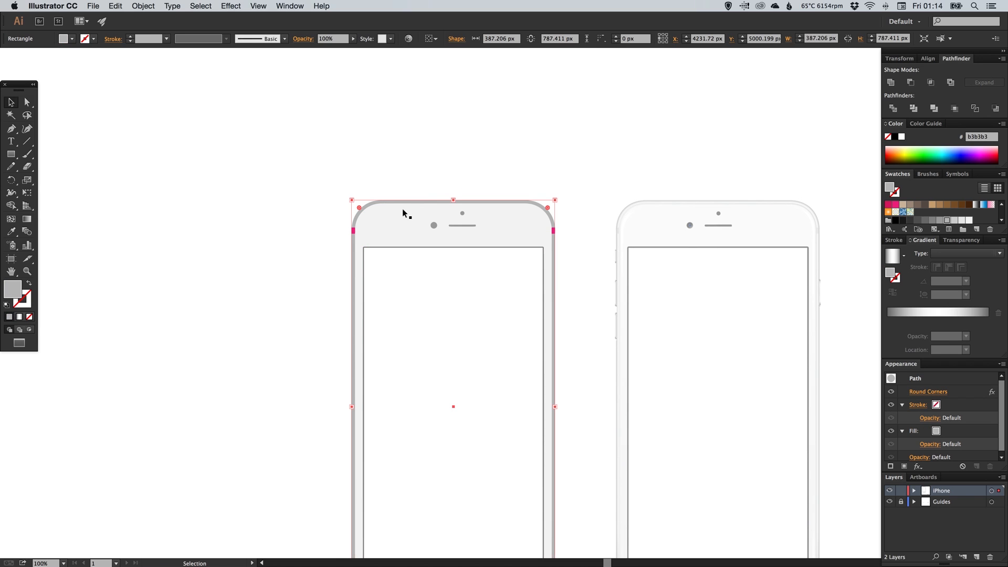
left_click(116, 6)
left_click(122, 54)
left_click(116, 7)
left_click(147, 94)
Move the pasted grey body shape 450 px to the left, clear of the vector phone.
key("Left")
key("Left")
key("Left")
key("Left")
key("Left")
key("Left")
key("Left")
key("Left")
key("Left")
key("Left")
key("Left")
key("Left")
key("Left")
key("Left")
key("Left")
key("Left")
key("Left")
key("Left")
key("Left")
key("Left")
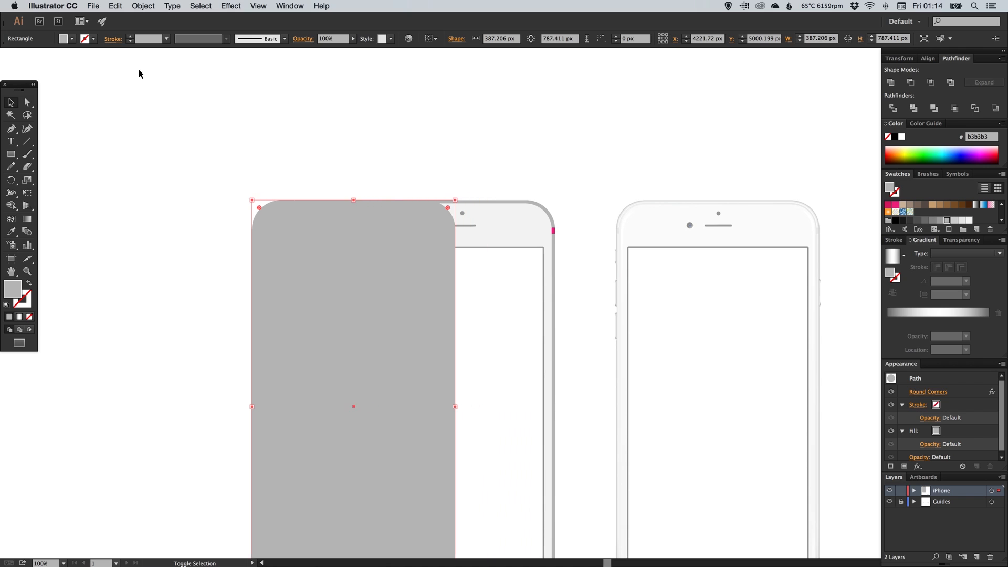
key("Left")
key("Left")
key("Left")
key("Left")
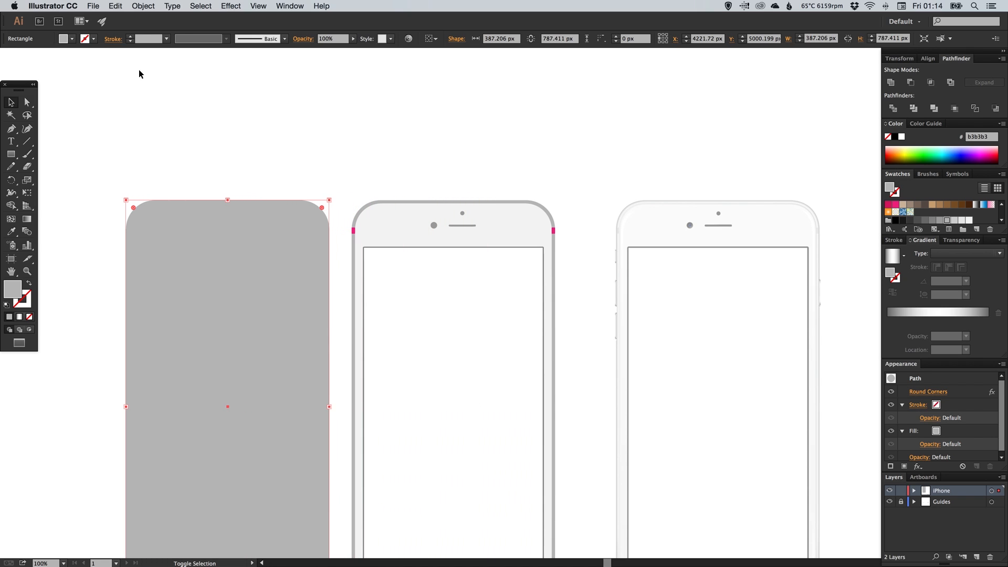
Move the grey body copy to the empty area right of the reference phone and deselect it.
left_click_drag(259, 225, 336, 208)
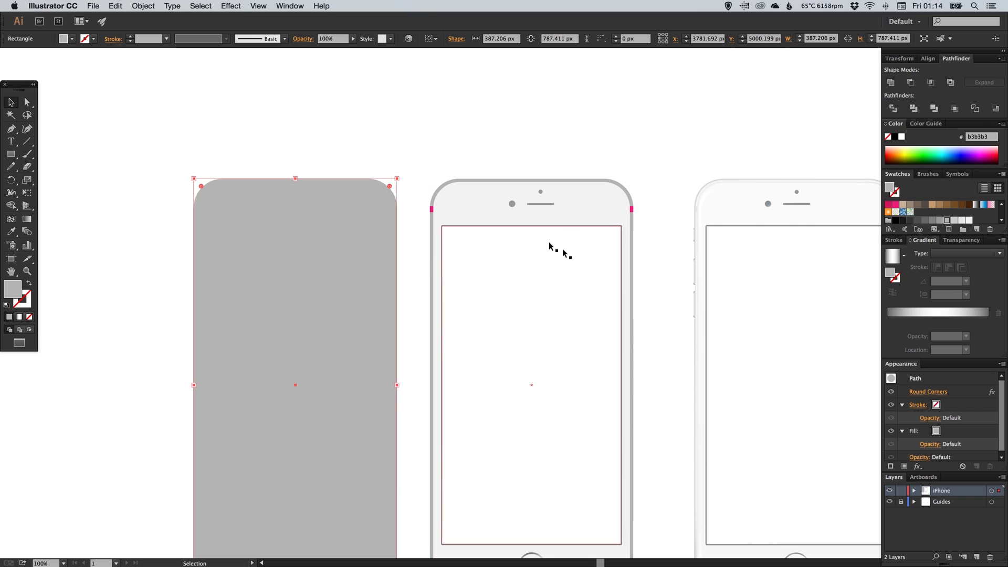
left_click_drag(506, 234, 389, 225)
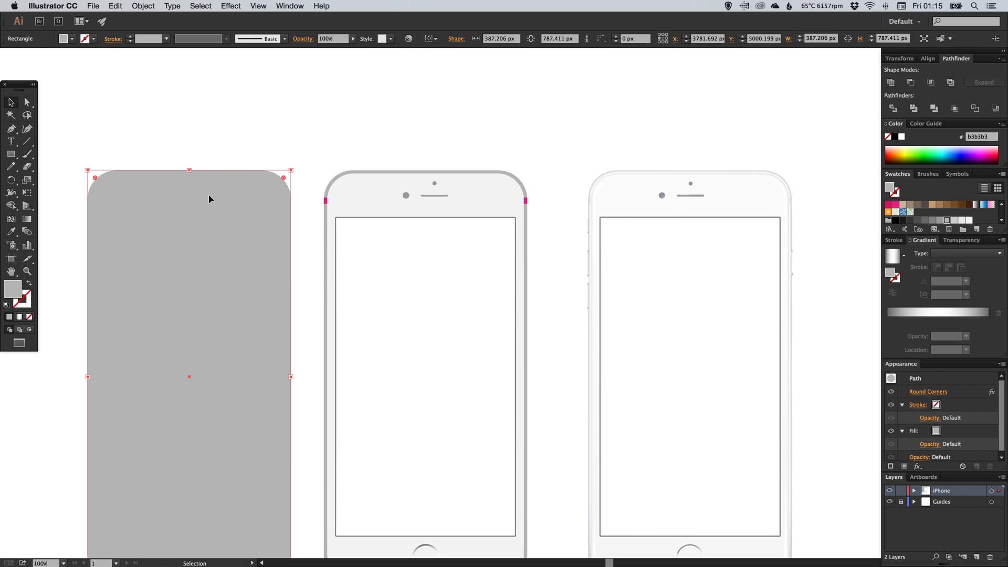
left_click_drag(278, 204, 828, 189)
left_click(641, 181)
Swap the grey body copy's fill and stroke, leaving an unfilled 1 pt b3b3b3 outline, and deselect it.
key("super+space")
left_click_drag(529, 150, 795, 284)
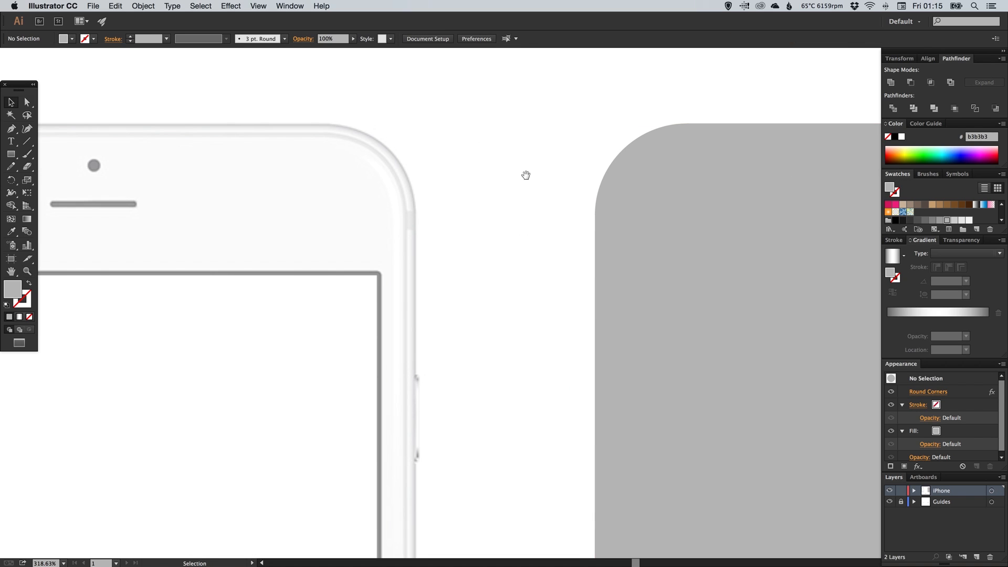
key("space")
left_click_drag(547, 176, 556, 174)
left_click(677, 185)
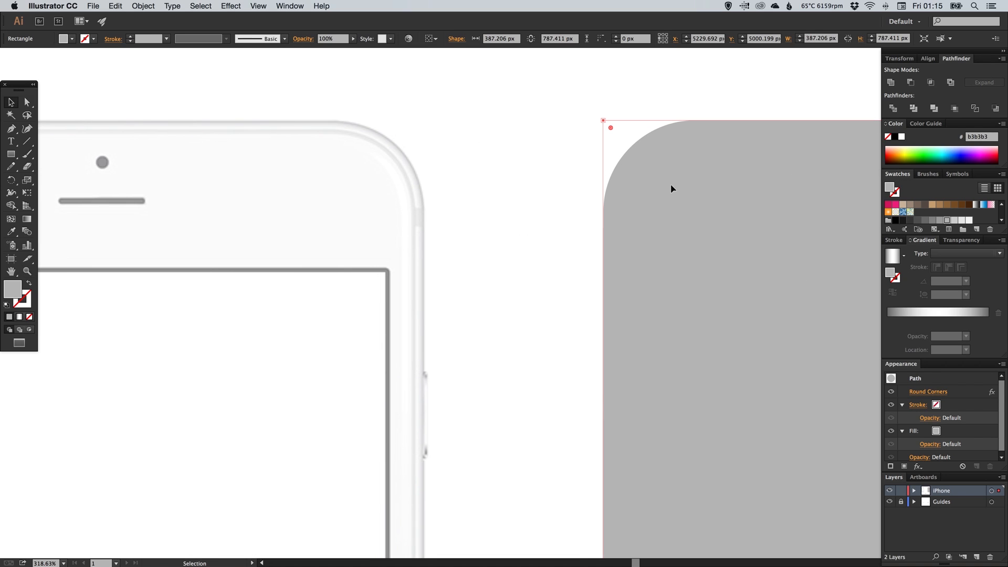
key("super+minus")
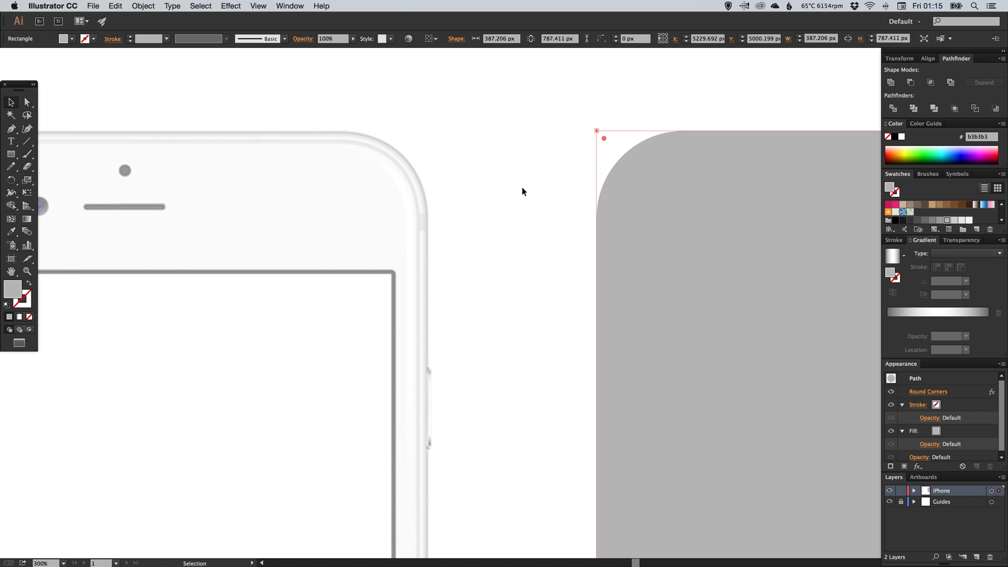
left_click(29, 284)
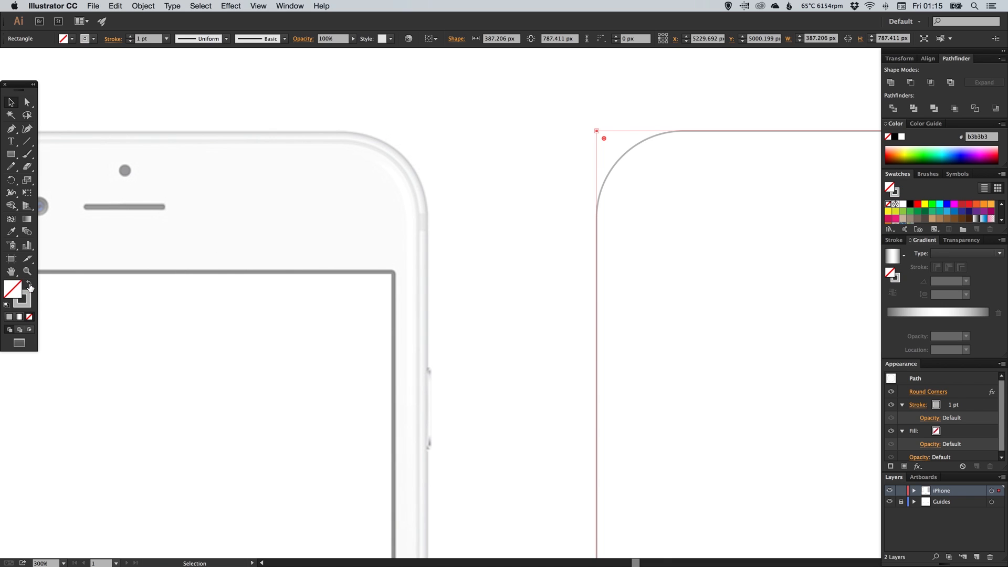
left_click(530, 176)
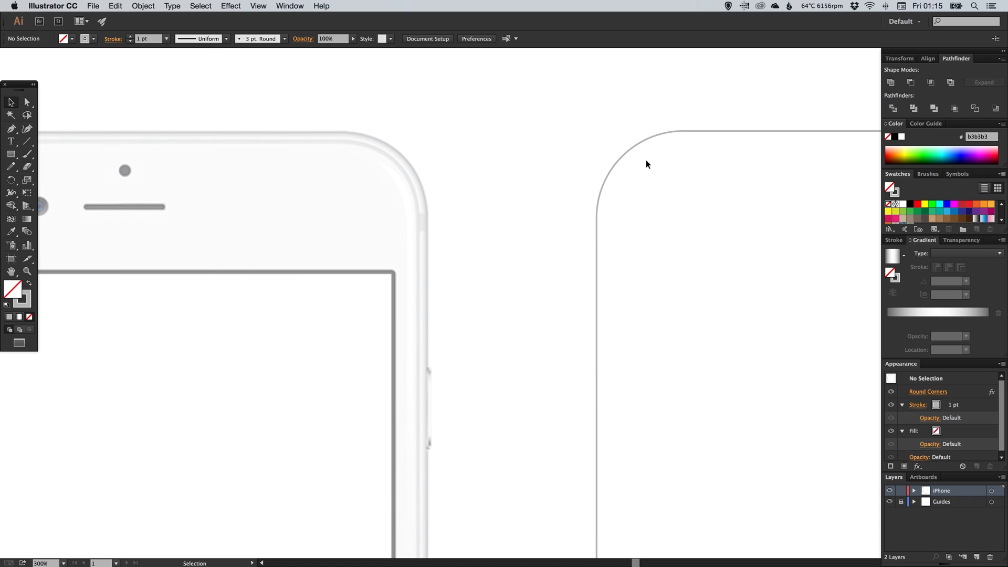
Duplicate the body outline in place and give the duplicate a light grey f2f2f2 fill with no stroke.
left_click(625, 153)
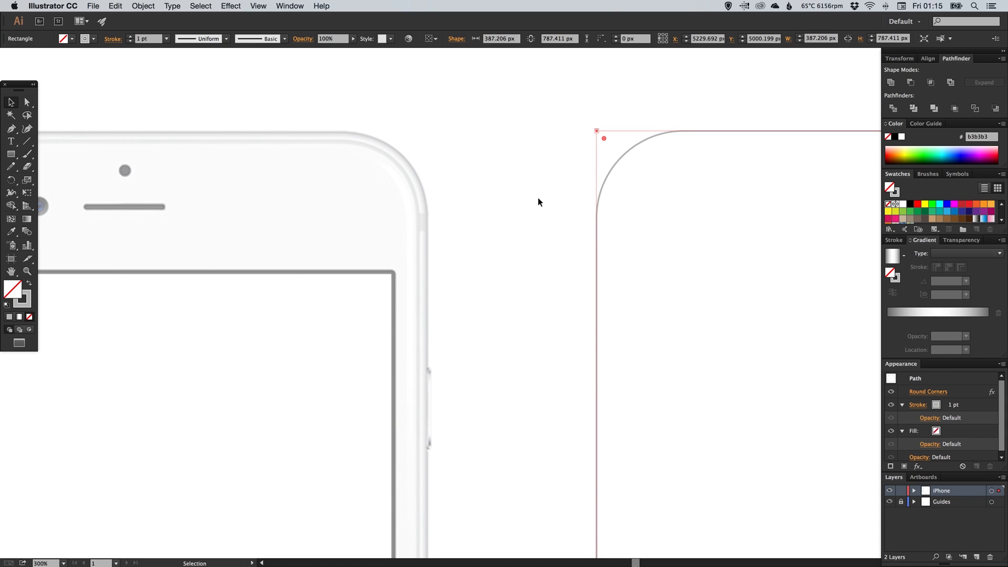
left_click(114, 6)
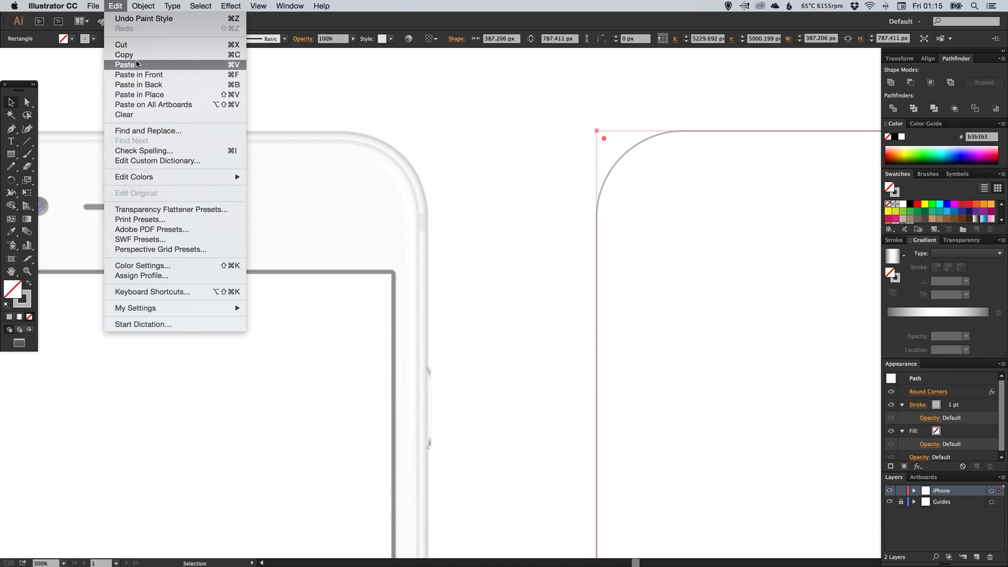
left_click(138, 95)
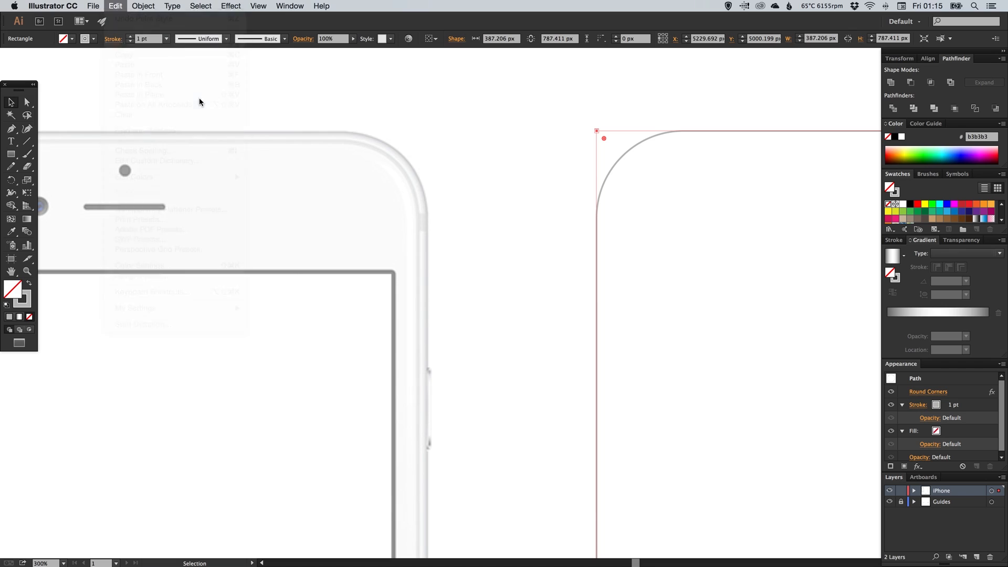
left_click(30, 284)
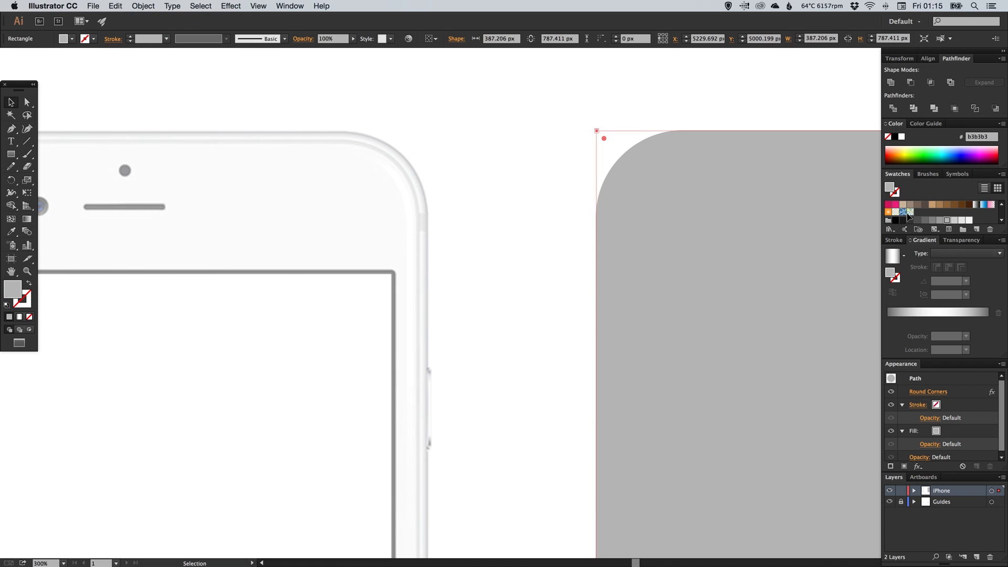
left_click(962, 221)
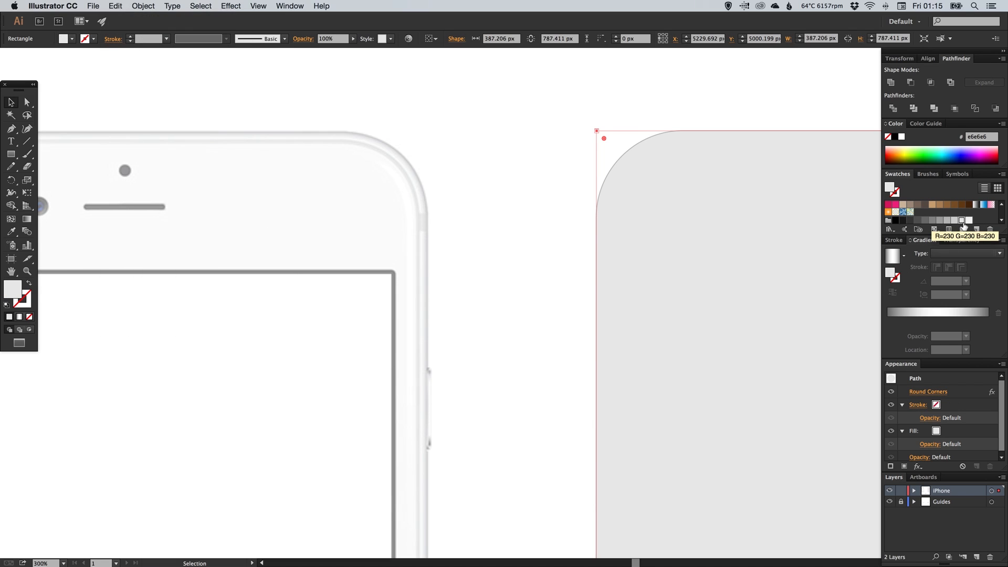
left_click(969, 221)
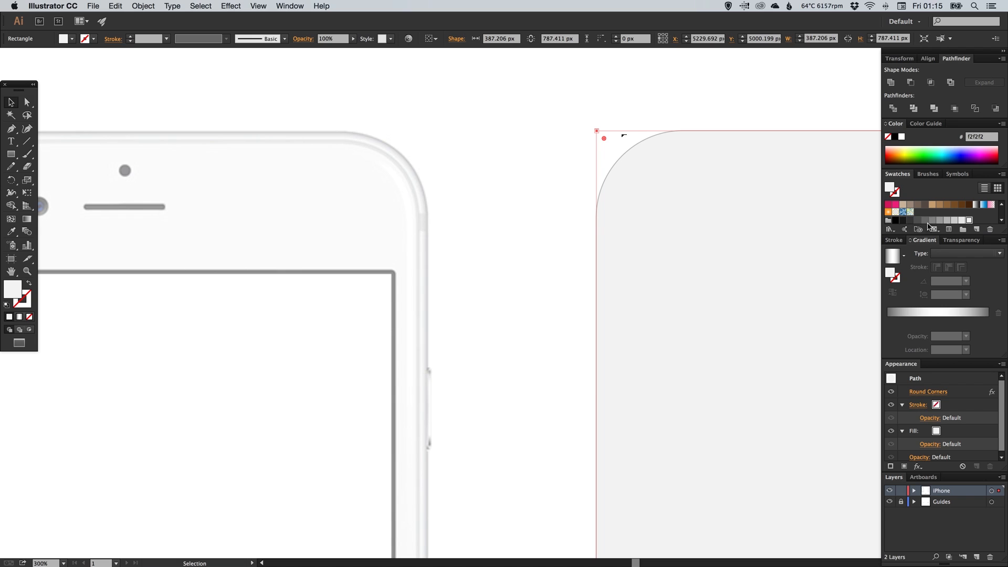
Shrink the filled duplicate evenly inside the outline to about 374.6 × 775 px and reduce its Round Corners radius.
left_click_drag(597, 131, 607, 142)
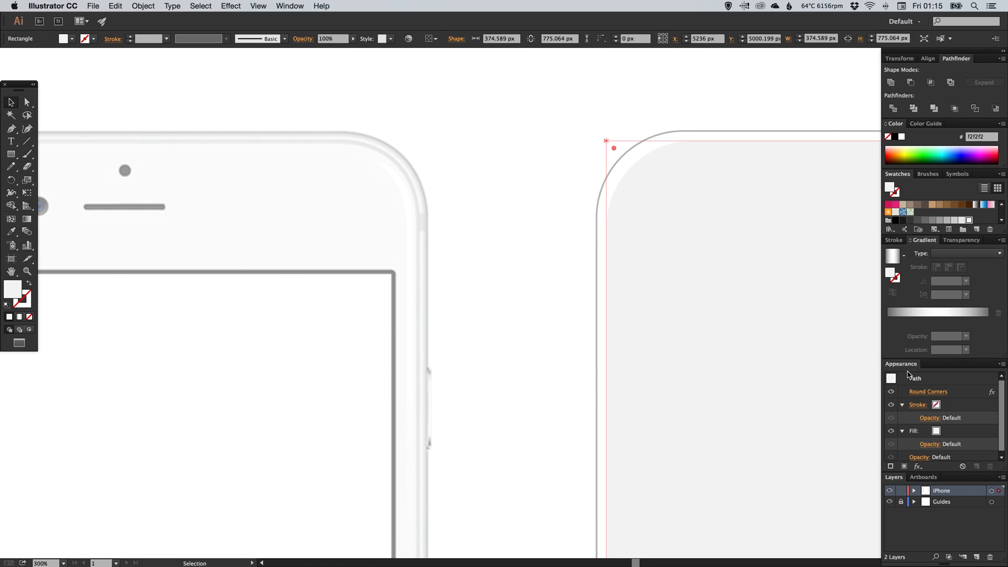
left_click(927, 393)
left_click(729, 211)
left_click(757, 187)
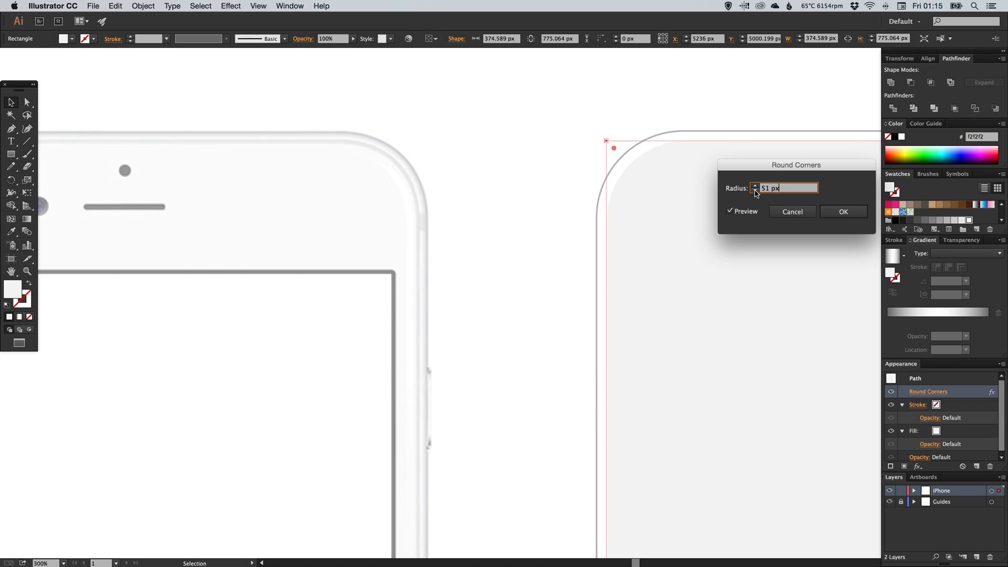
left_click(755, 190)
left_click(842, 211)
left_click(538, 153)
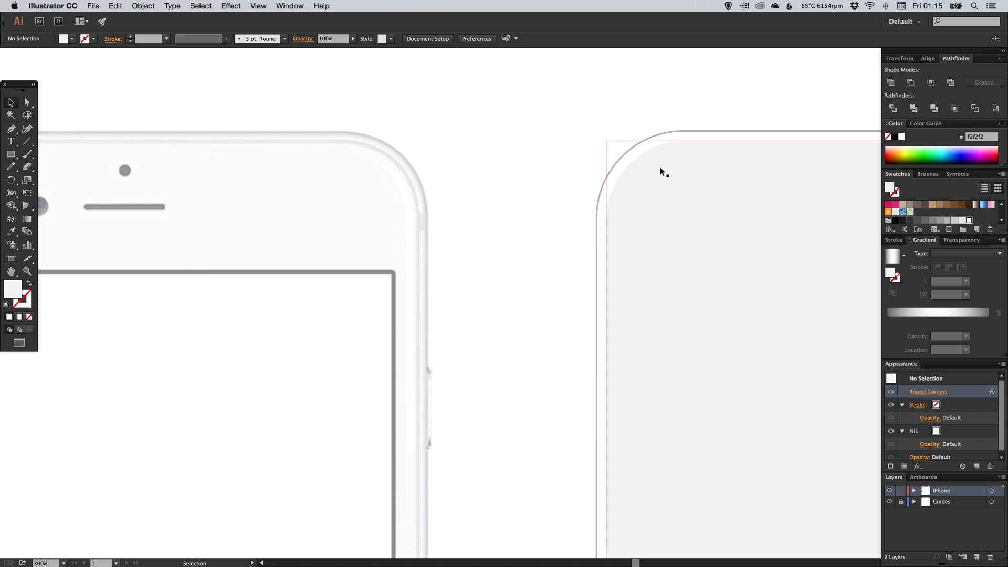
Duplicate the f2f2f2 body shape in place and shrink the duplicate evenly to about 369.9 × 771 px.
left_click(646, 171)
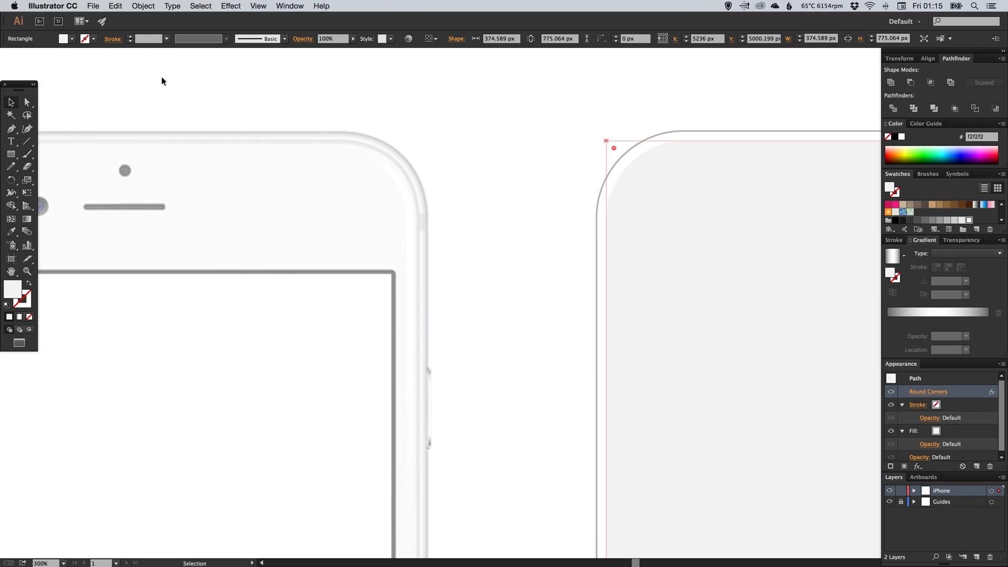
left_click(117, 6)
left_click(115, 6)
left_click(115, 6)
left_click(157, 95)
left_click_drag(608, 141, 612, 146)
key("super+z")
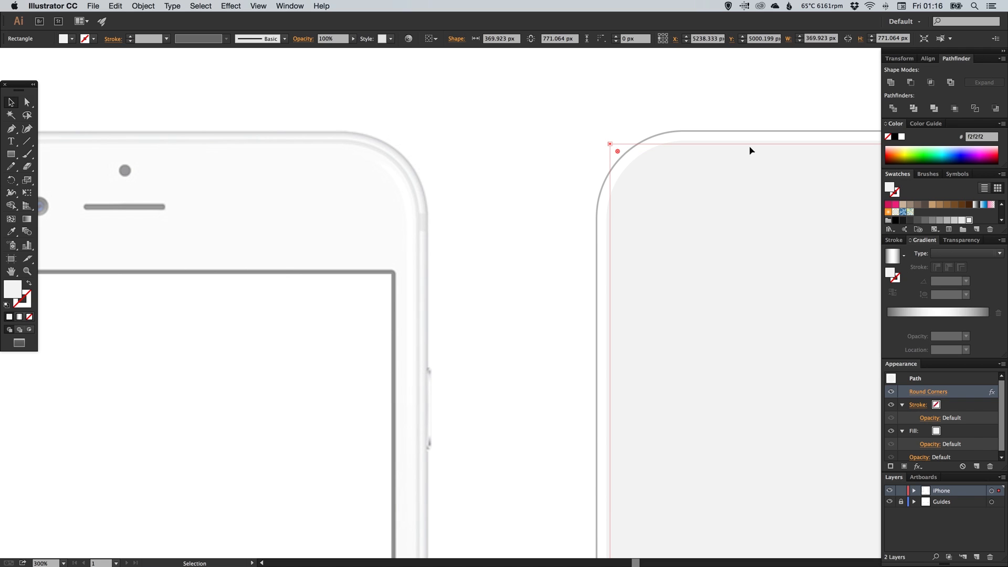
Try filling the smaller body copy with cccccc and adding another f2f2f2 duplicate shrunk to about 364.6 × 766.4 px.
left_click(953, 221)
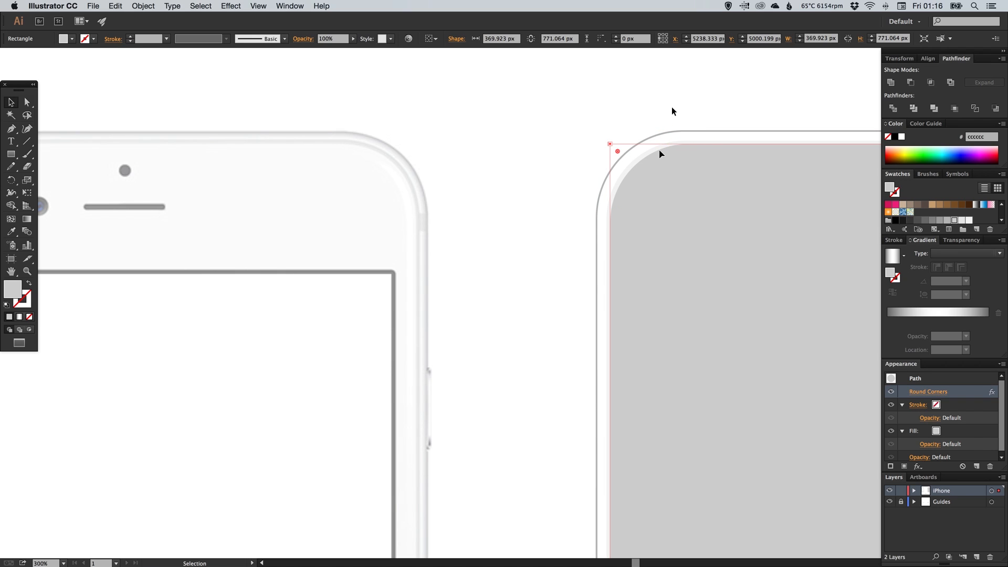
left_click(116, 6)
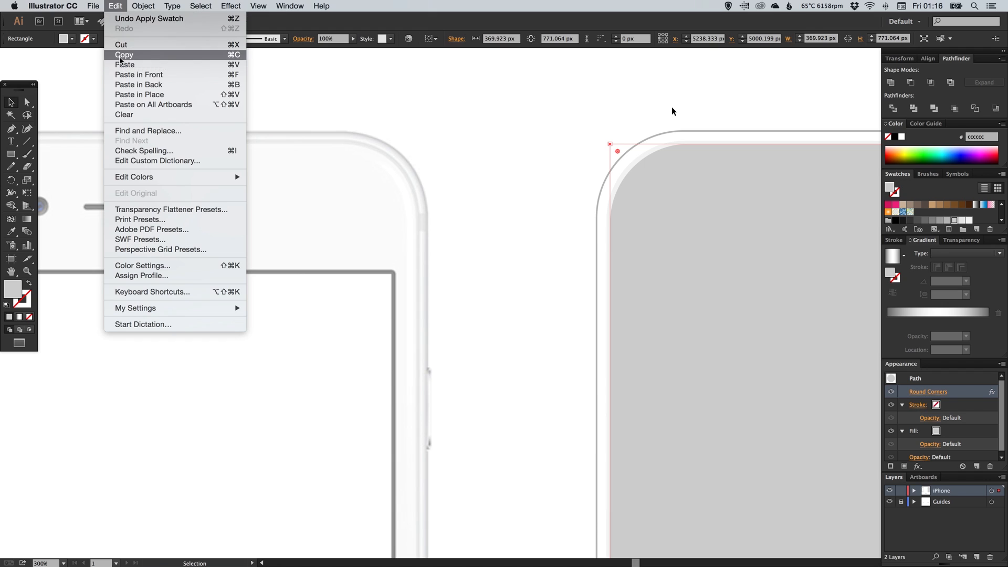
left_click(234, 95)
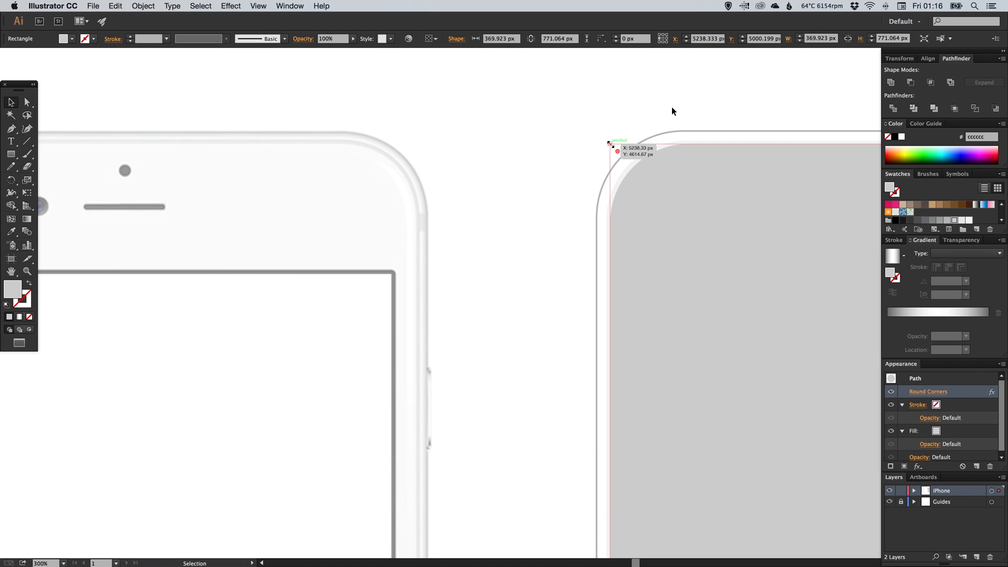
left_click_drag(610, 144, 615, 149)
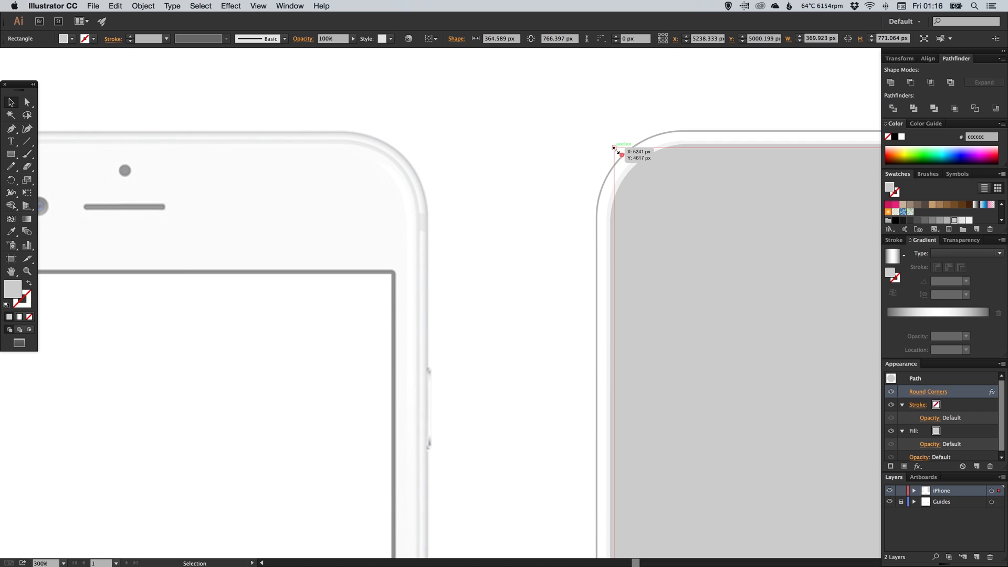
left_click(967, 219)
key("super+shift+a")
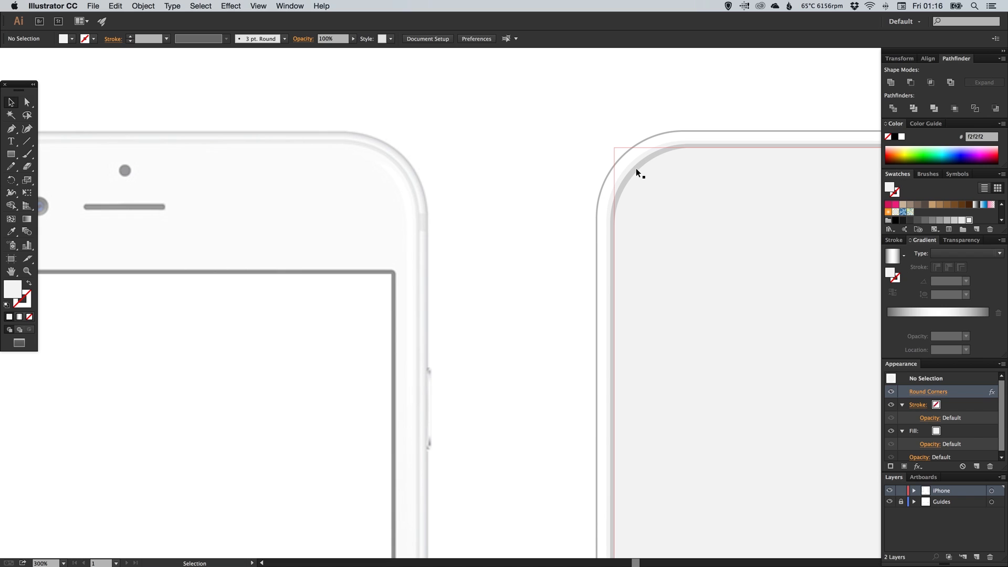
Undo the addition of the third, innermost body copy.
left_click(653, 179)
key("super+z")
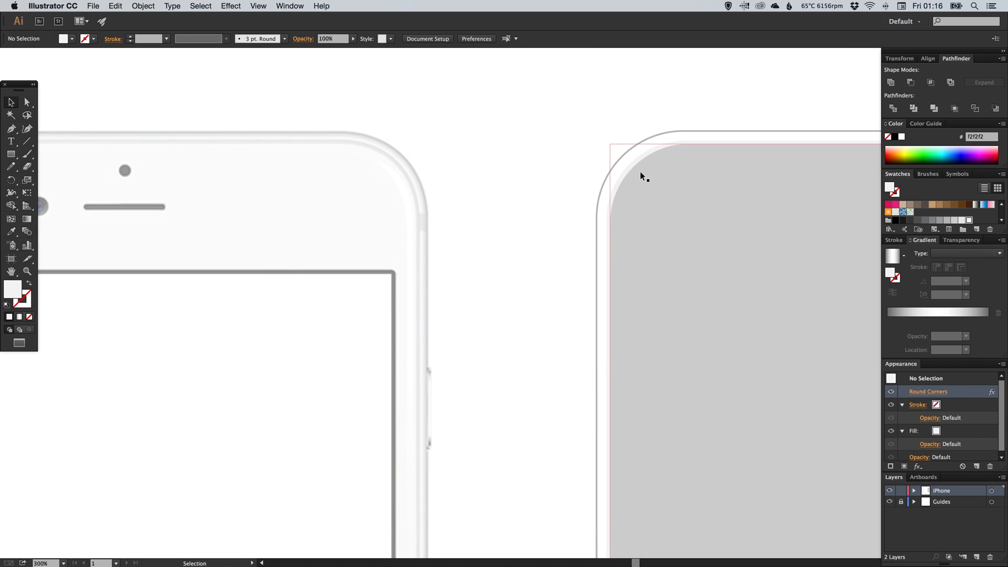
key("super+z")
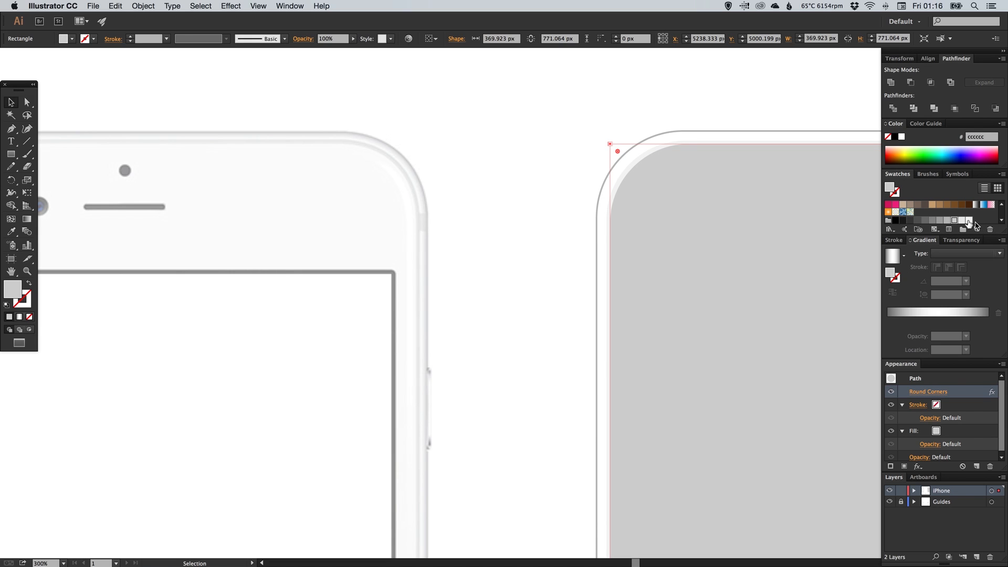
Fill the smaller body copy with f2f2f2 and the slightly larger one behind it with e6e6e6, then deselect.
left_click(969, 221)
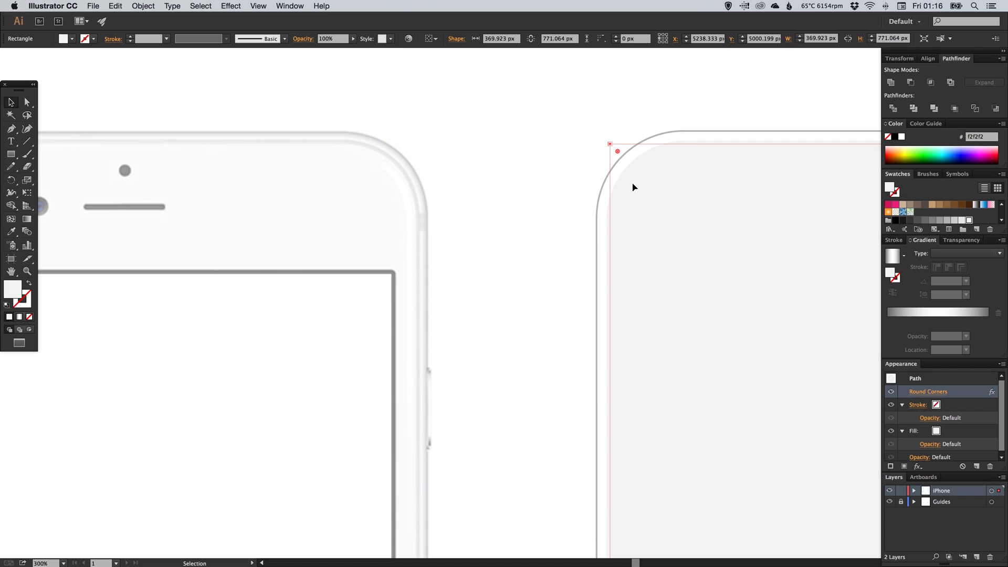
left_click_drag(621, 175, 609, 212)
left_click(949, 221)
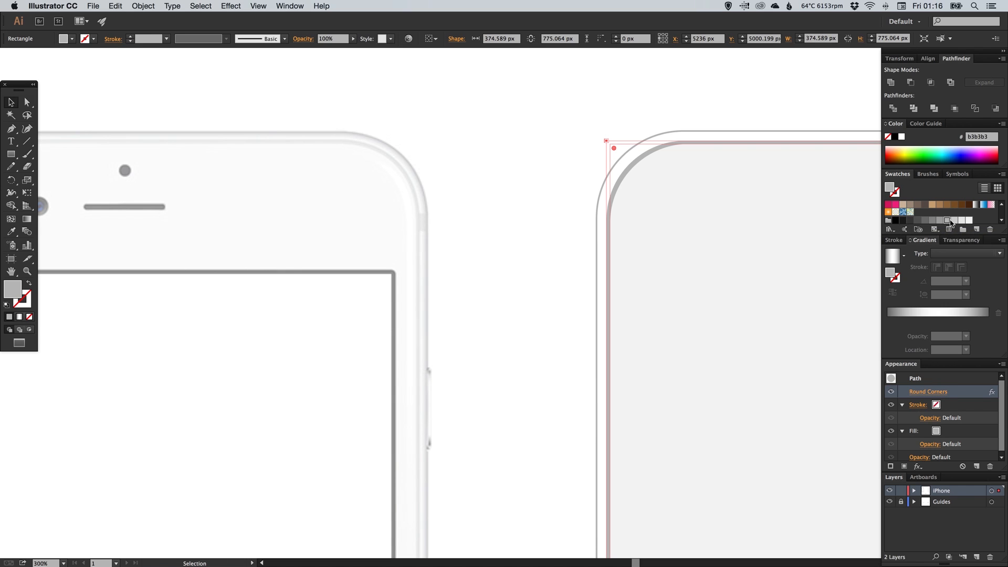
left_click(961, 221)
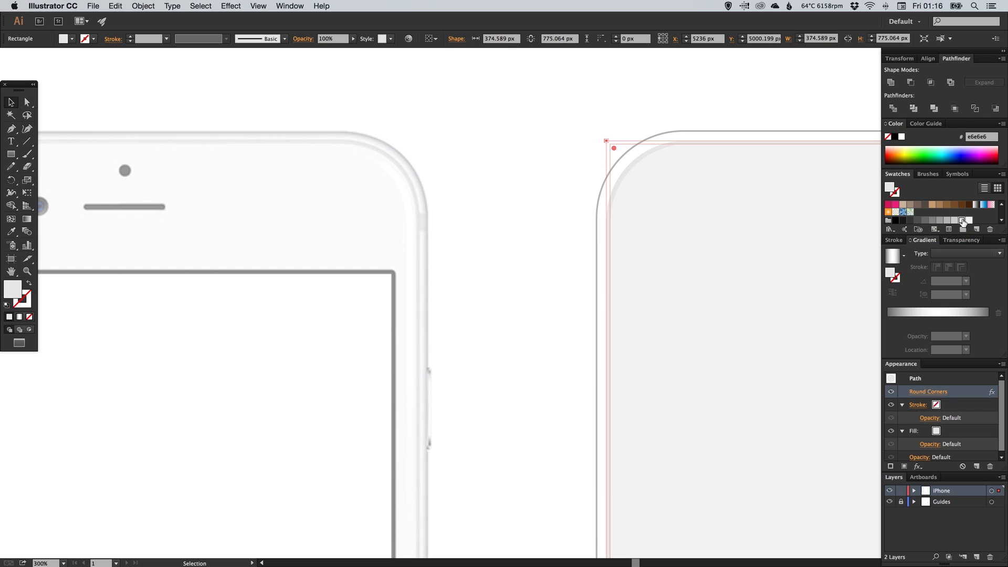
key("super+shift+a")
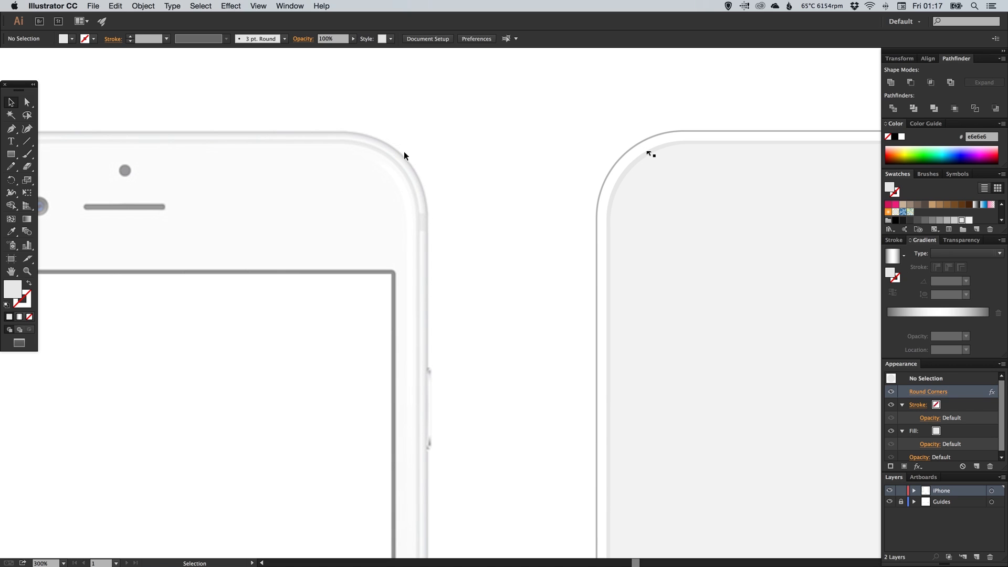
Duplicate the outermost unfilled 1 pt body outline in place.
left_click_drag(631, 188, 450, 180)
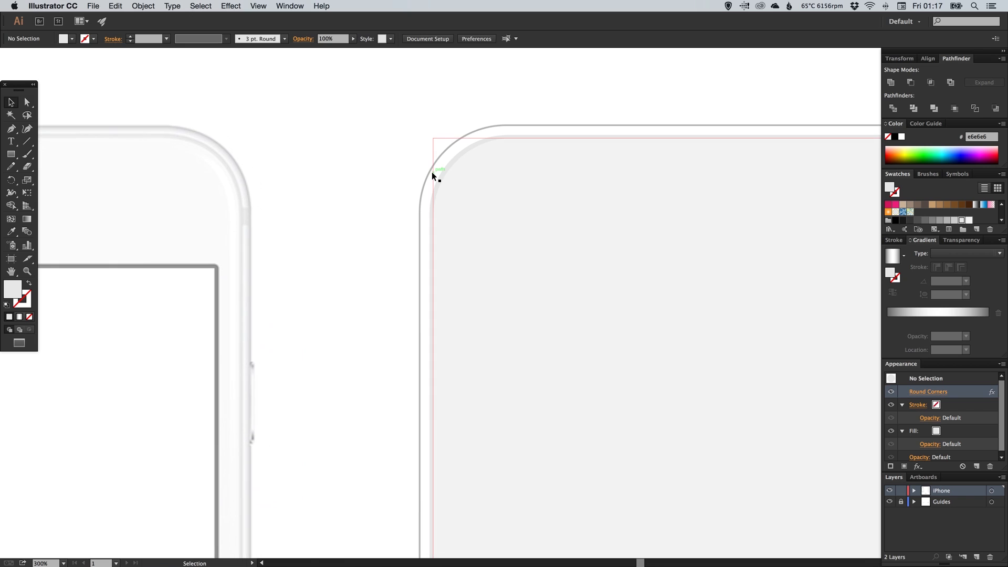
key("super+minus")
key("super+minus")
key("super+minus")
key("super+minus")
left_click_drag(576, 227, 505, 197)
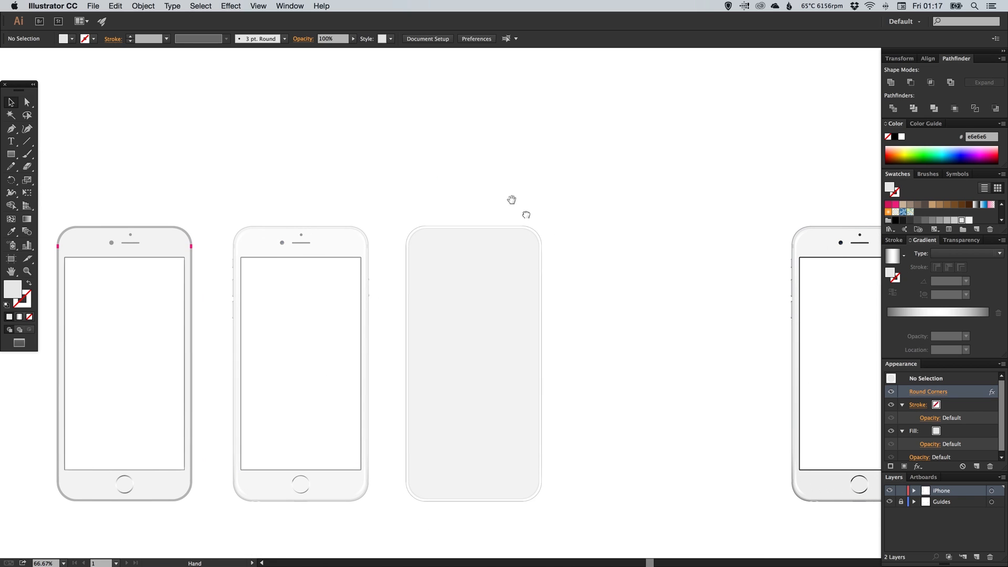
left_click_drag(356, 198, 634, 322)
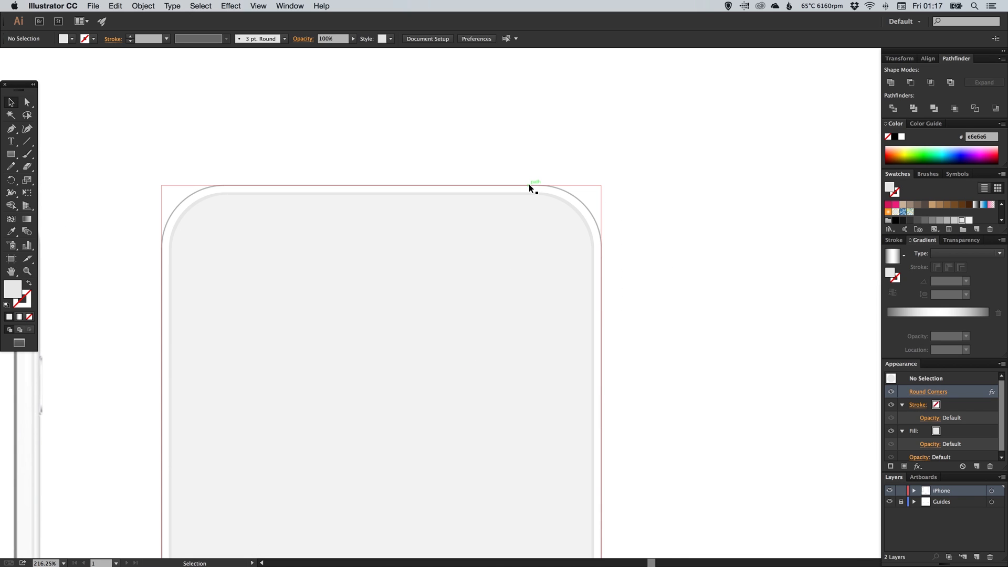
left_click(528, 184)
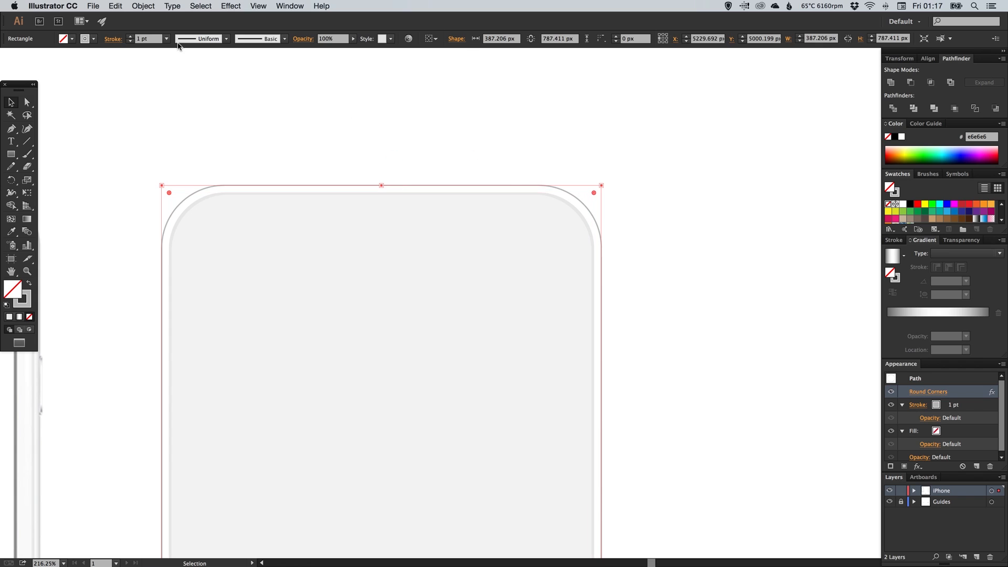
left_click(116, 6)
left_click(126, 54)
left_click(116, 6)
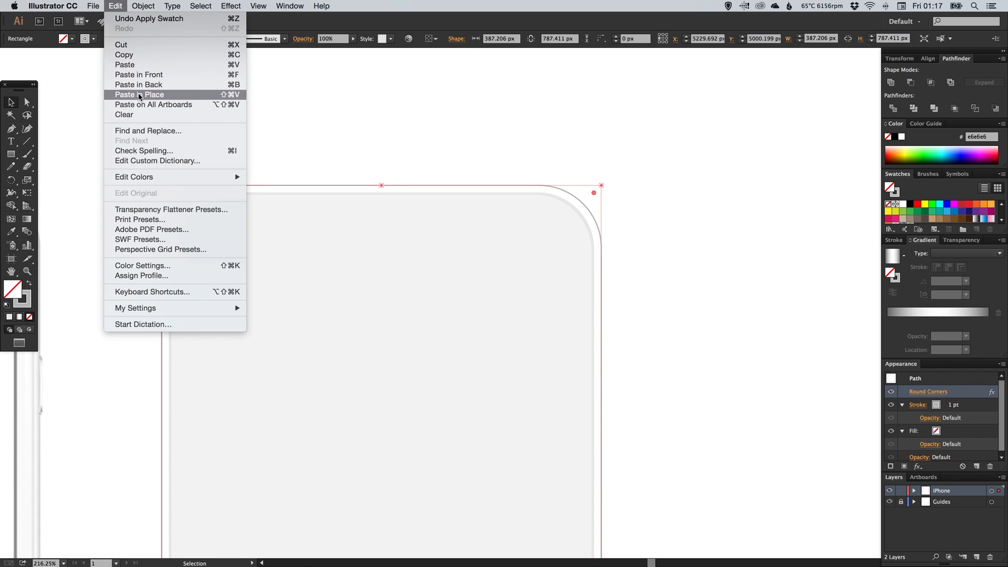
left_click(139, 98)
Move the duplicated outline about 420 px horizontally into the empty area right of the body shapes.
key("Right")
key("Right")
key("Right")
key("Right")
key("Right")
key("Right")
key("Right")
key("Right")
key("Right")
key("Right")
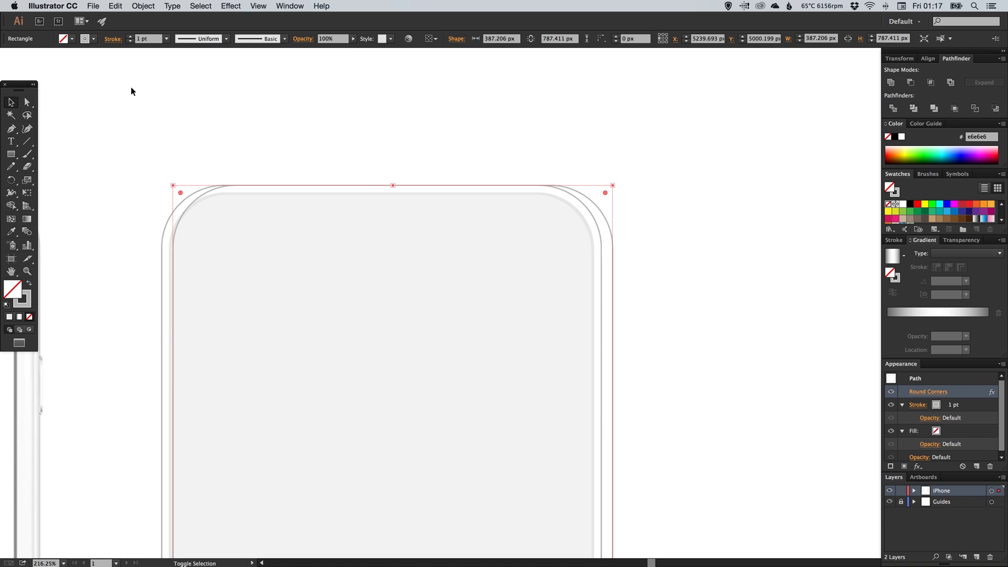
key("shift+Right")
key("shift+Right")
key("shift+Right")
key("shift+Right")
key("shift+Right")
key("shift+Right")
key("shift+Right")
key("shift+Right")
key("shift+Right")
key("shift+Right")
key("shift+Right")
key("shift+Right")
key("shift+Right")
key("shift+Right")
key("shift+Right")
key("shift+Right")
key("shift+Right")
key("shift+Right")
key("shift+Right")
key("shift+Right")
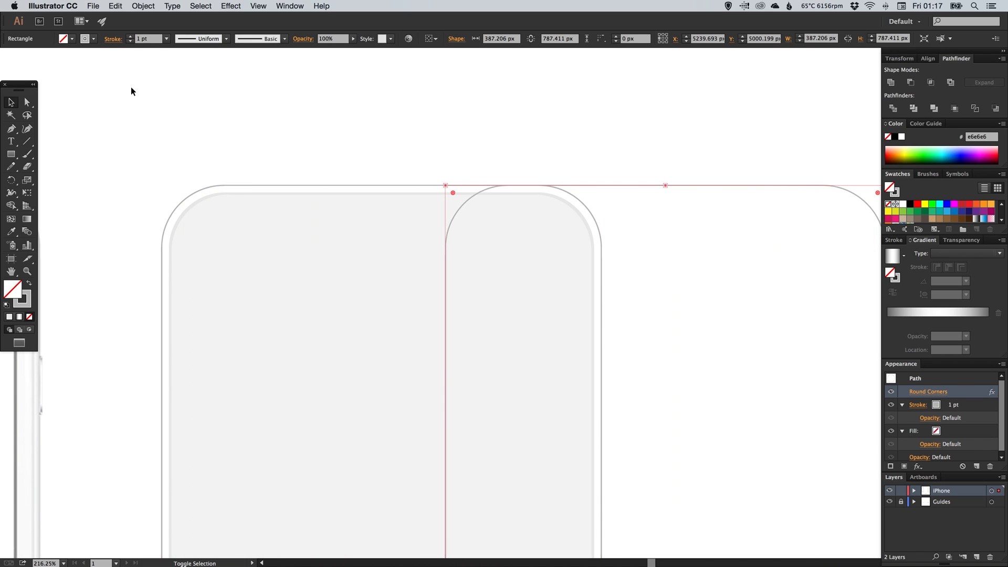
key("shift+Right")
key("shift+Right")
key("shift+Right")
key("shift+Right")
key("shift+Right")
key("shift+Right")
key("shift+Right")
key("shift+Right")
key("shift+Right")
key("shift+Right")
key("shift+Right")
left_click_drag(611, 231, 434, 225)
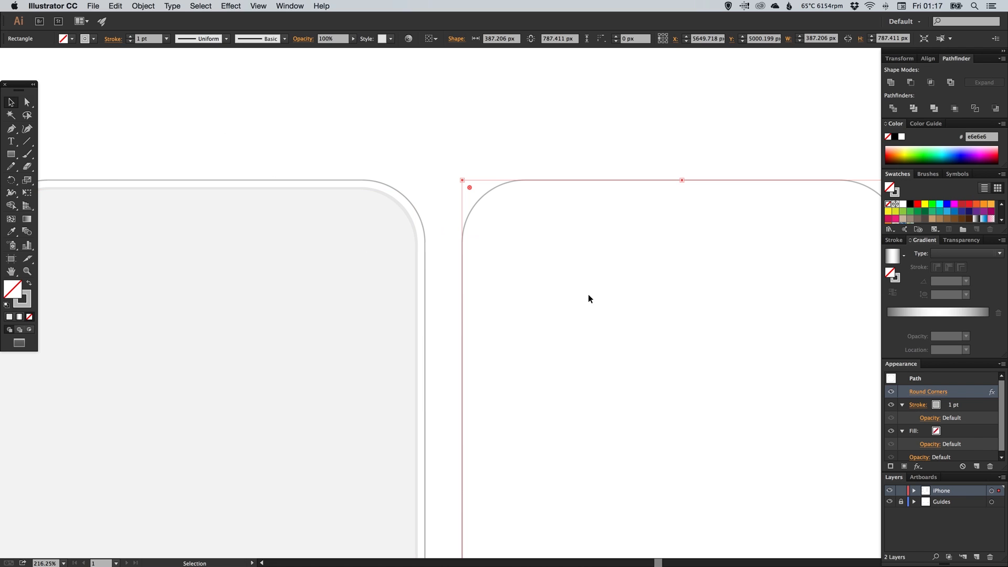
Set the moved outline's stroke to 4 pt aligned to the inside and expand its appearance into a filled compound path.
left_click(894, 240)
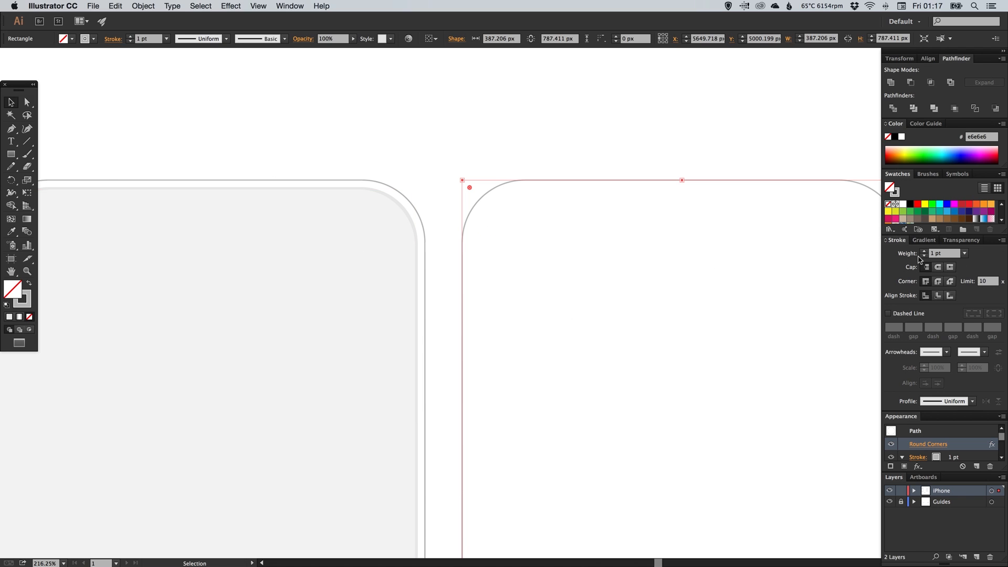
left_click(924, 252)
left_click(924, 251)
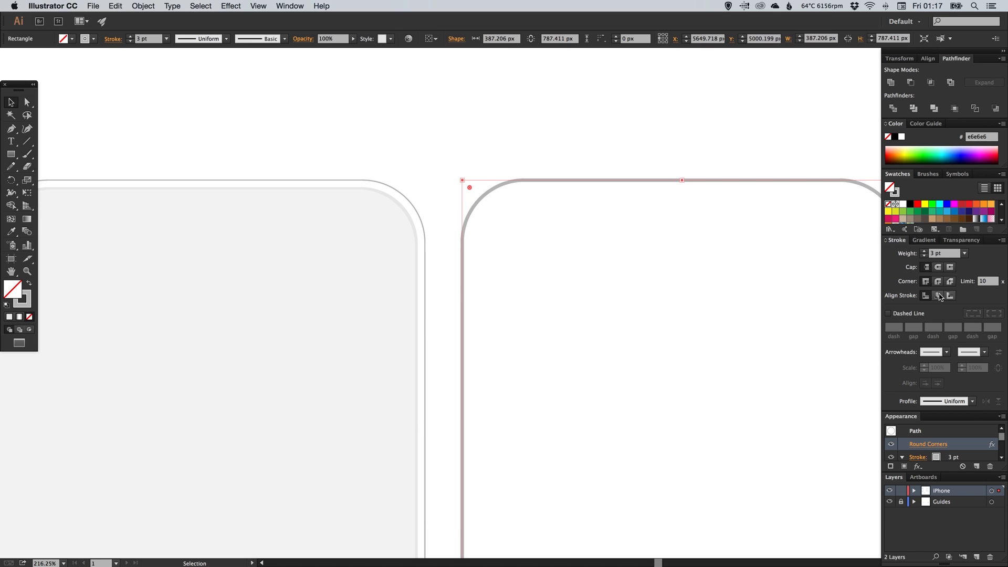
left_click(939, 296)
left_click(924, 252)
left_click(144, 6)
left_click(168, 115)
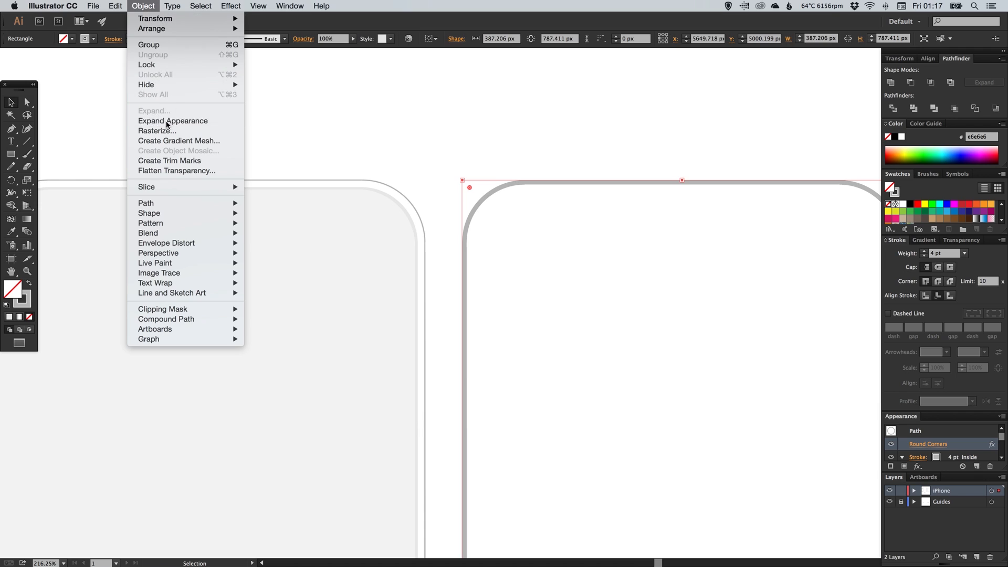
Apply a Gaussian Blur with a 2 pixel radius to the expanded outline and deselect it.
left_click(231, 5)
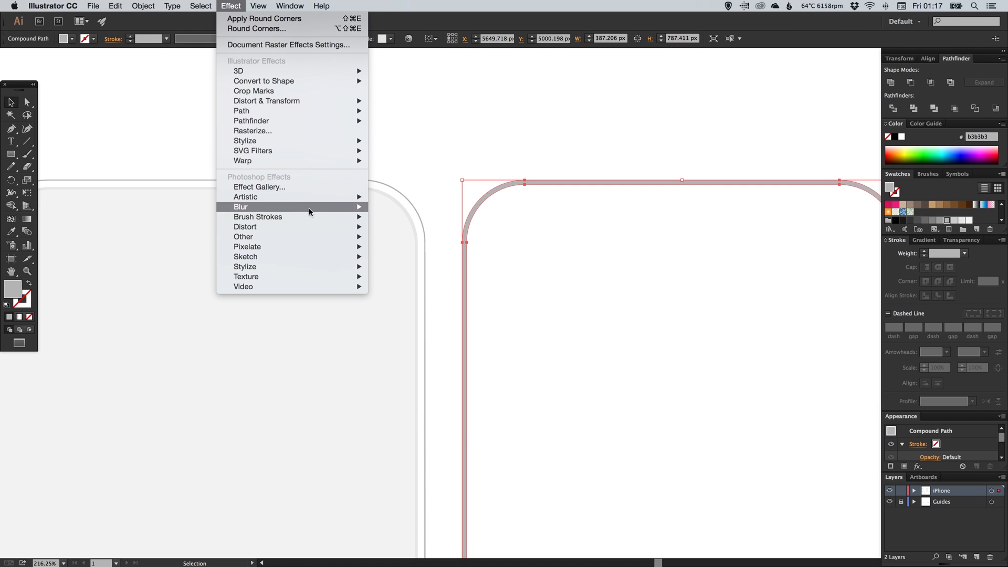
mouse_move(308, 208)
left_click(399, 210)
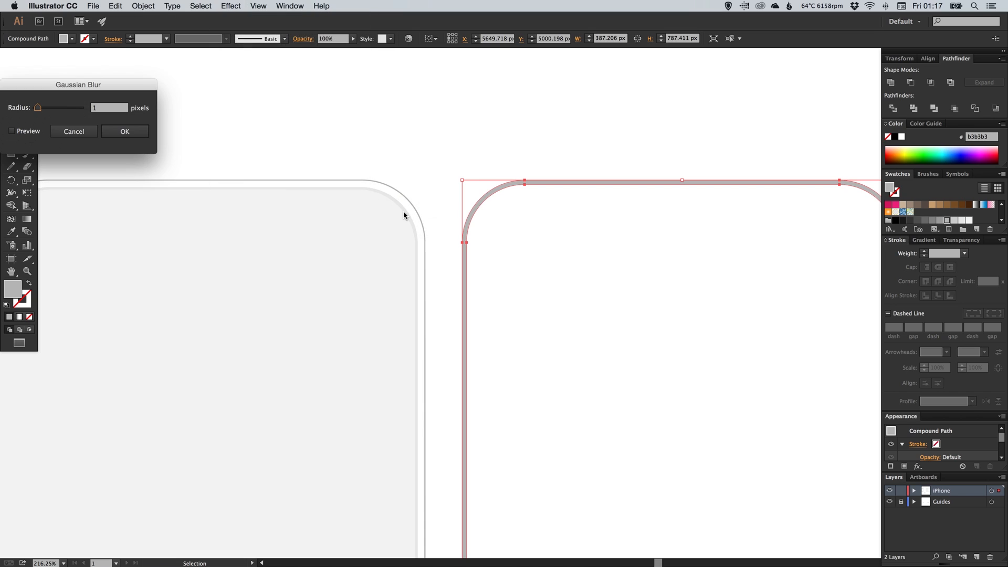
left_click(11, 130)
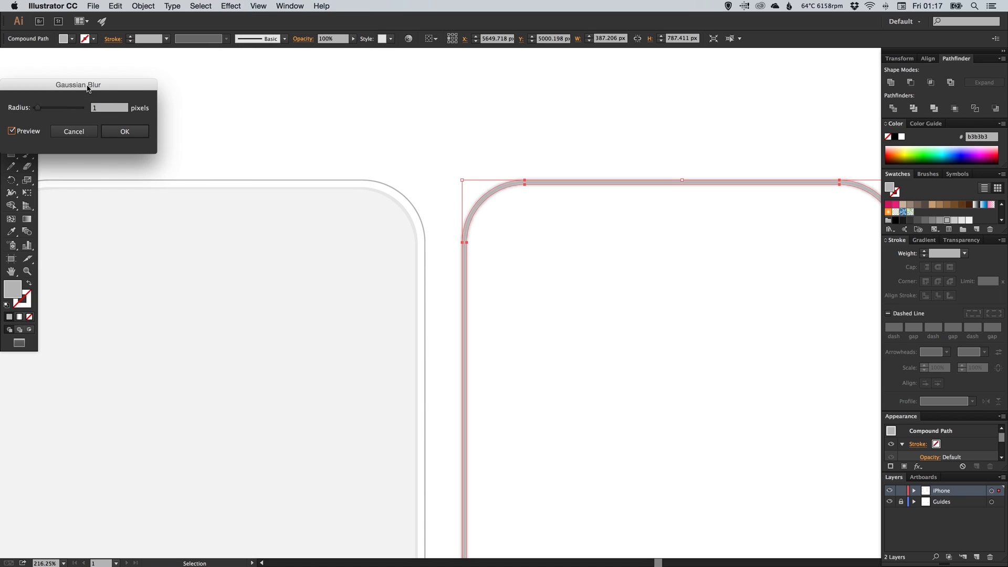
left_click_drag(87, 89, 281, 90)
key("Tab")
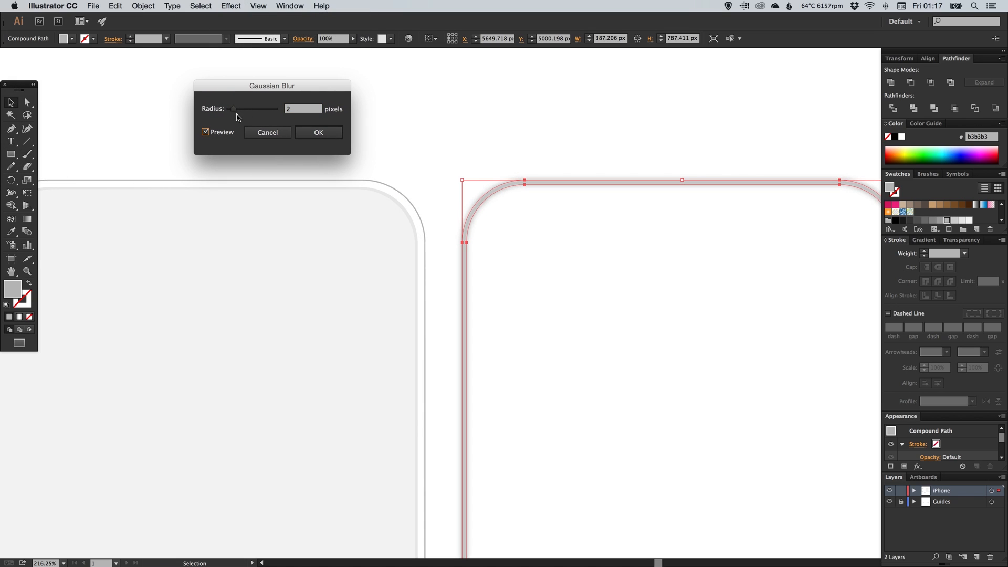
left_click(311, 134)
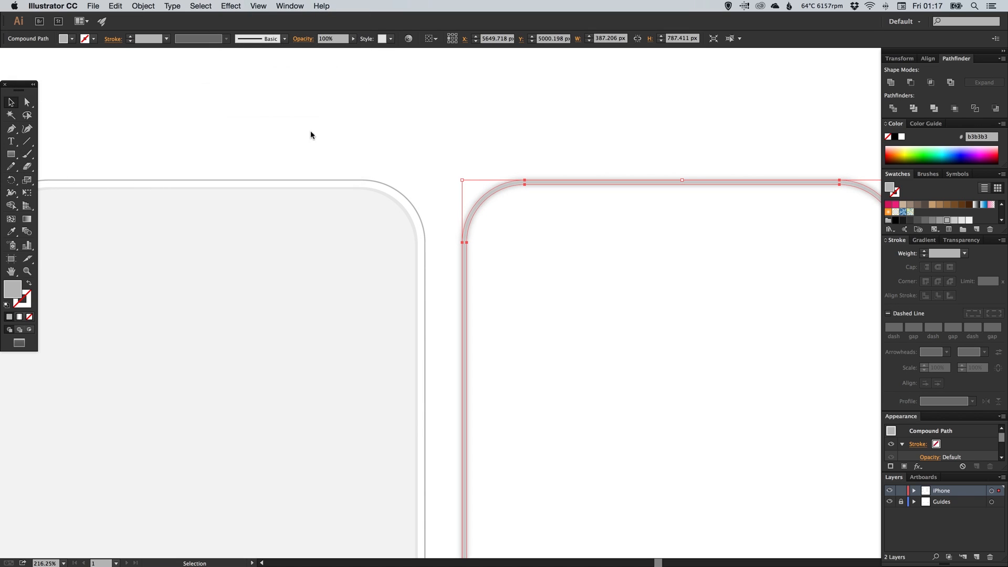
left_click(563, 149)
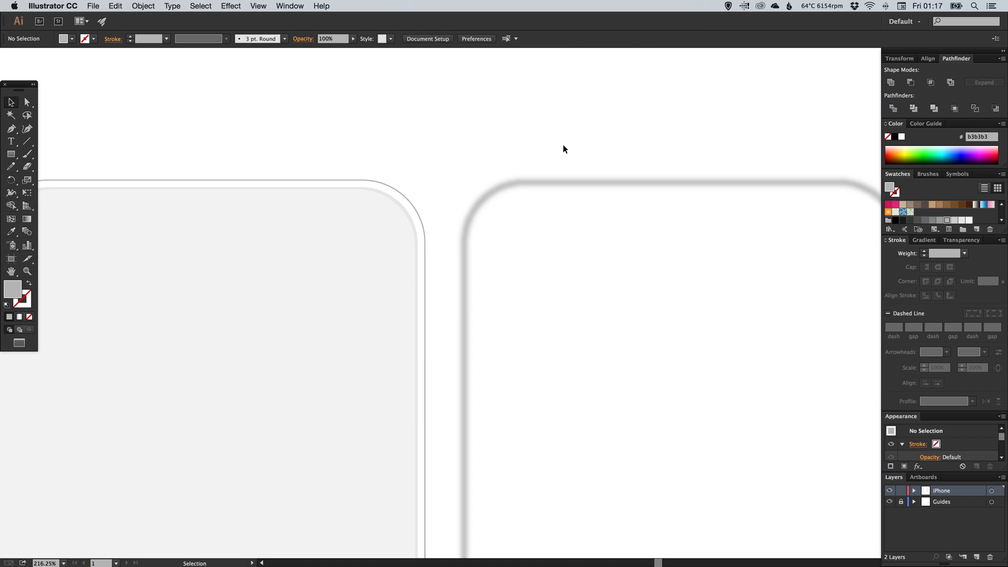
Duplicate the outermost unfilled 1 pt body outline in place.
left_click(366, 181)
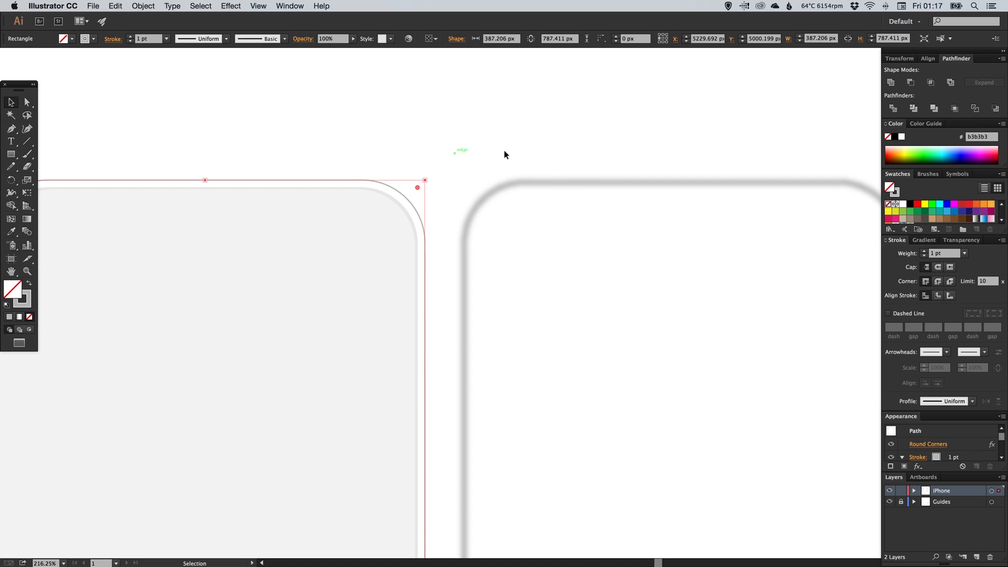
left_click(115, 5)
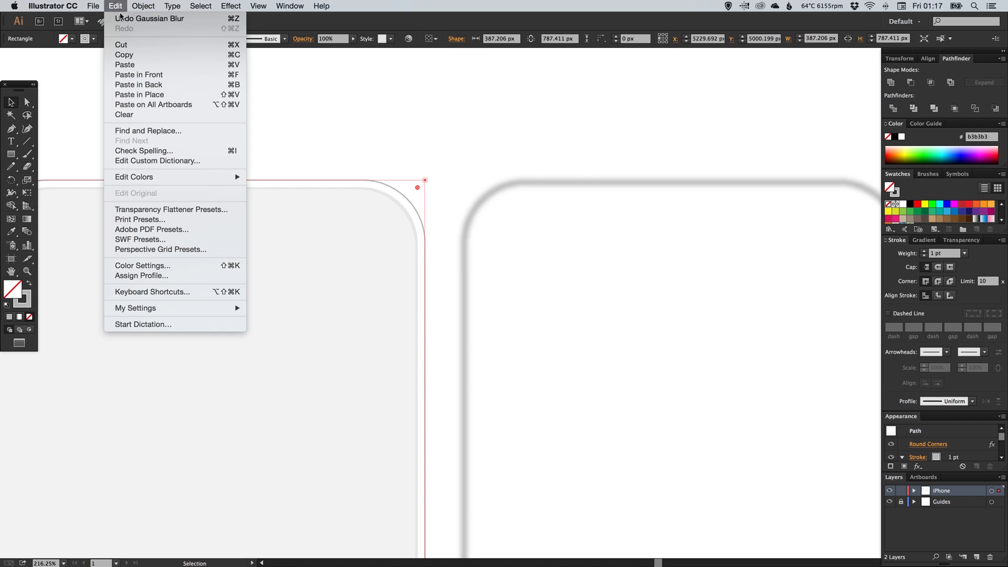
left_click(150, 94)
Move the duplicated outline 420 px to the right so it lies over the blurred outline.
key("shift+Right")
key("shift+Right")
key("shift+Right")
key("shift+Right")
key("shift+Right")
key("shift+Right")
key("shift+Right")
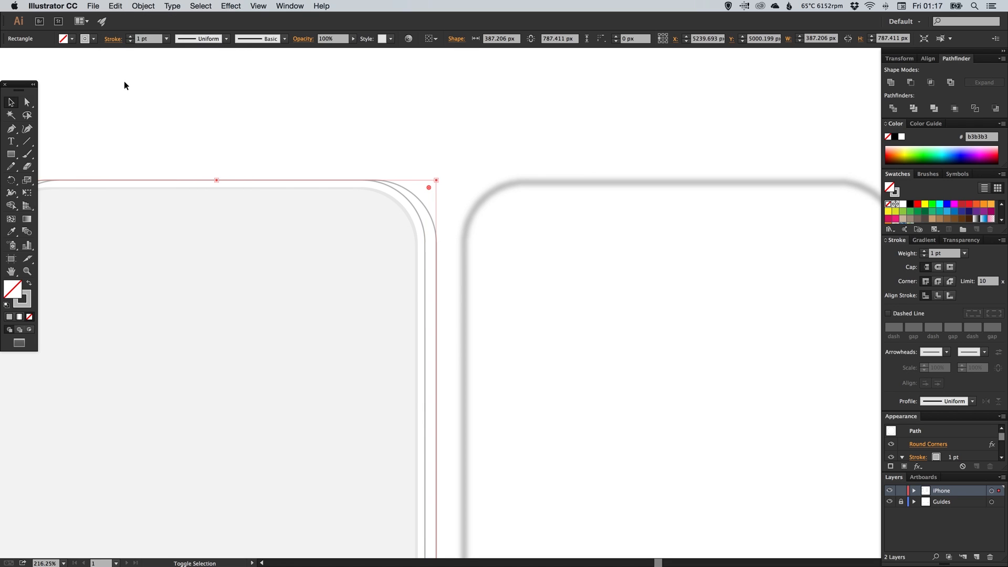
key("shift+Right")
key("shift+Right")
key("shift+Right")
key("shift+Right")
key("shift+Right")
key("shift+Right")
key("shift+Right")
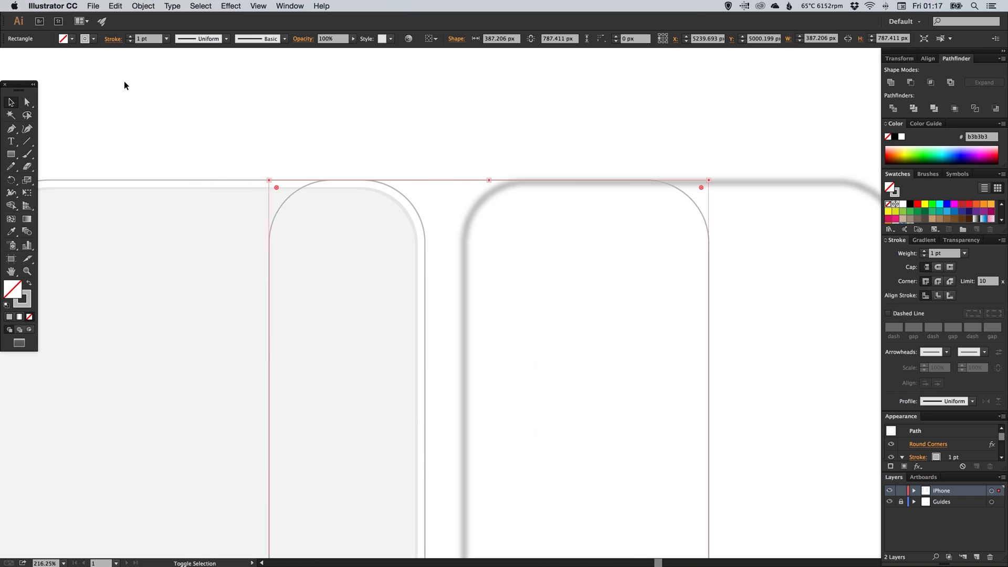
key("shift+Right")
key("shift+Right")
key("shift+Right")
key("shift+Right")
key("shift+Right")
key("shift+Right")
key("shift+Right")
key("shift+Right")
key("shift+Right")
key("shift+Right")
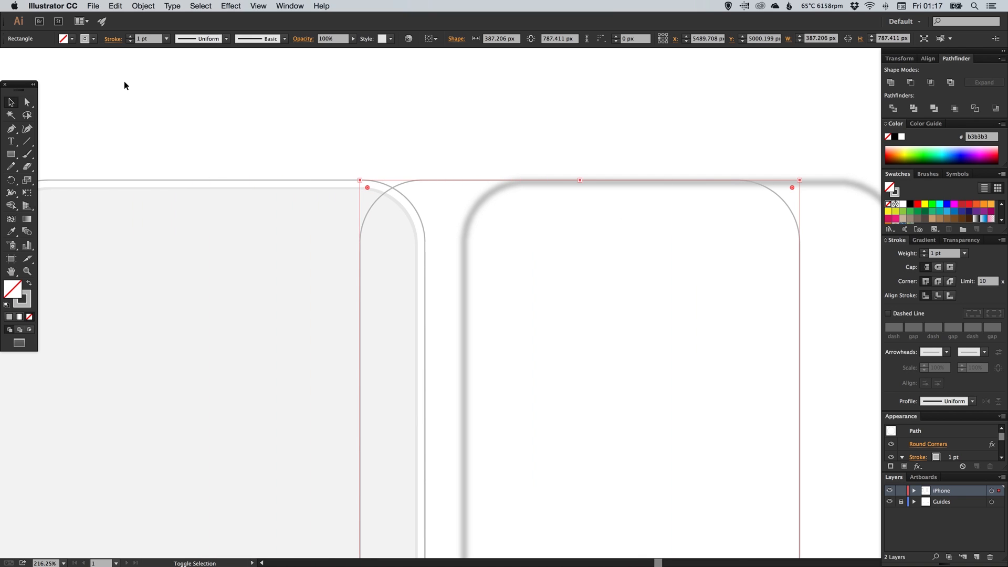
key("shift+Right")
key("shift+Right")
key("shift+Right")
key("shift+Right")
key("shift+Right")
key("shift+Right")
Swap fill and stroke on the outline copy so it becomes a solid grey shape without a stroke.
key("space")
left_click_drag(564, 216, 420, 196)
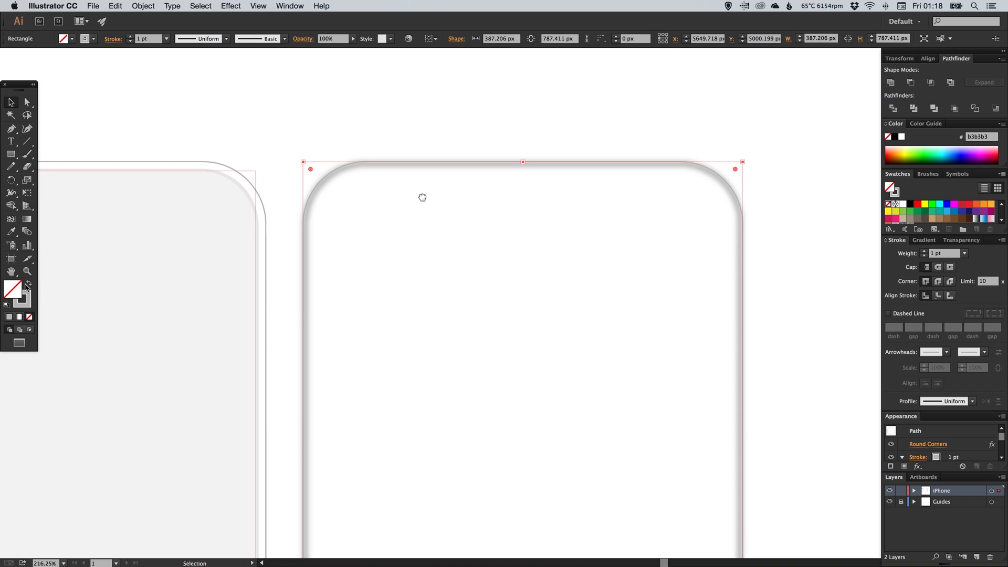
left_click(26, 285)
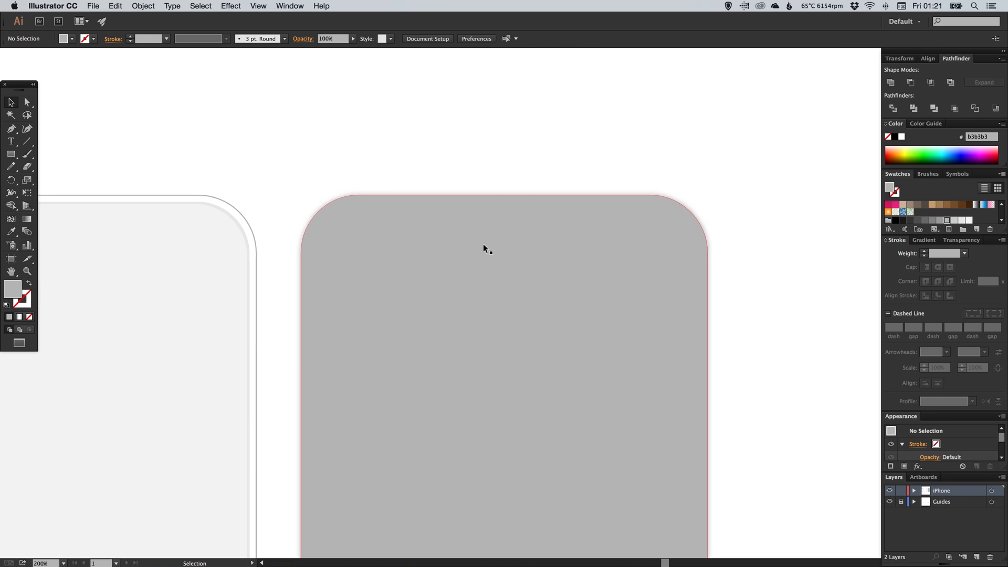
Make a clipping mask from the grey shape and the blurred outline beneath it, and deselect the result.
left_click_drag(425, 142, 458, 236)
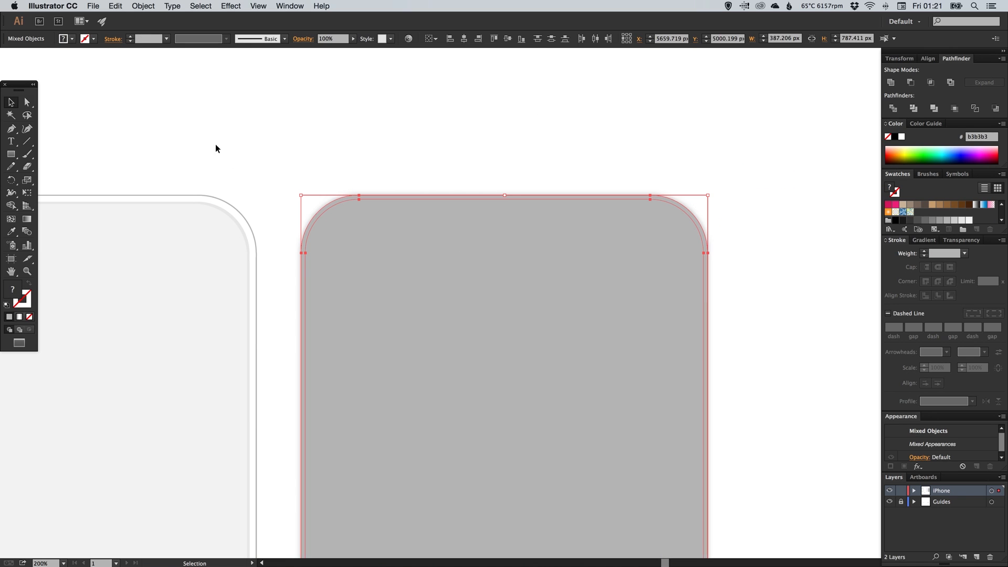
left_click(151, 9)
mouse_move(231, 309)
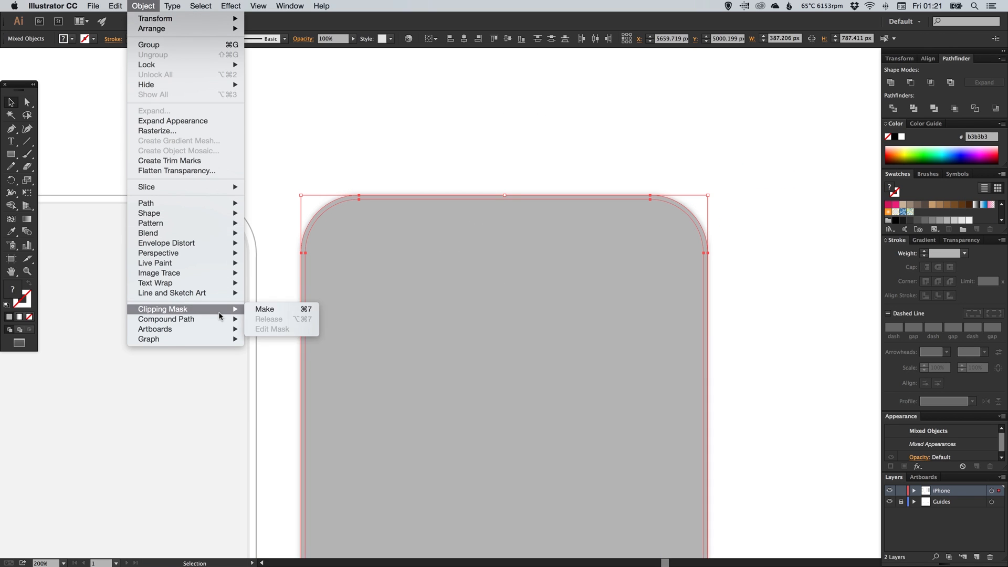
left_click(270, 309)
left_click(450, 138)
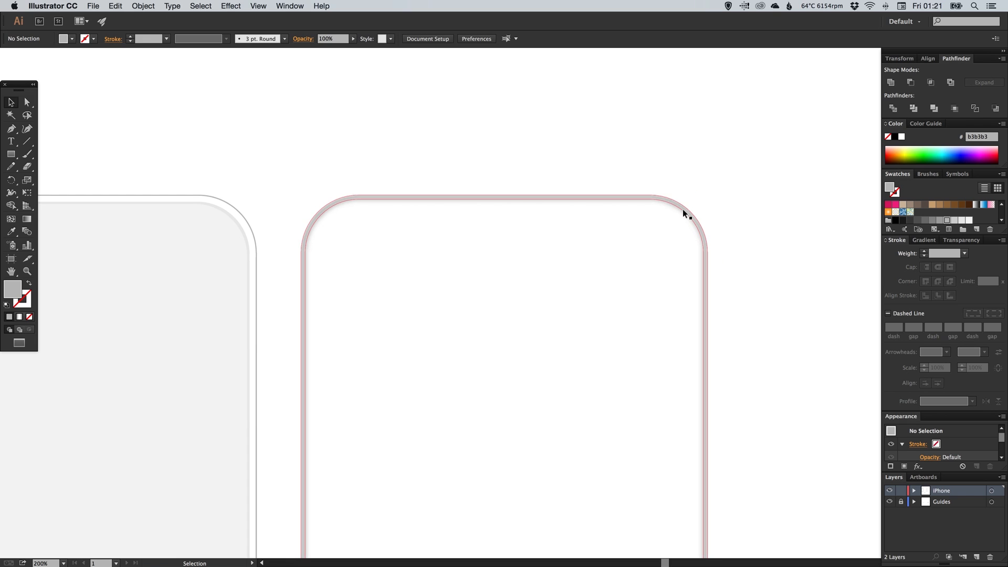
Move the clipped blur group about 430 px left so it lies exactly over the phone body shapes.
left_click_drag(407, 196, 593, 161)
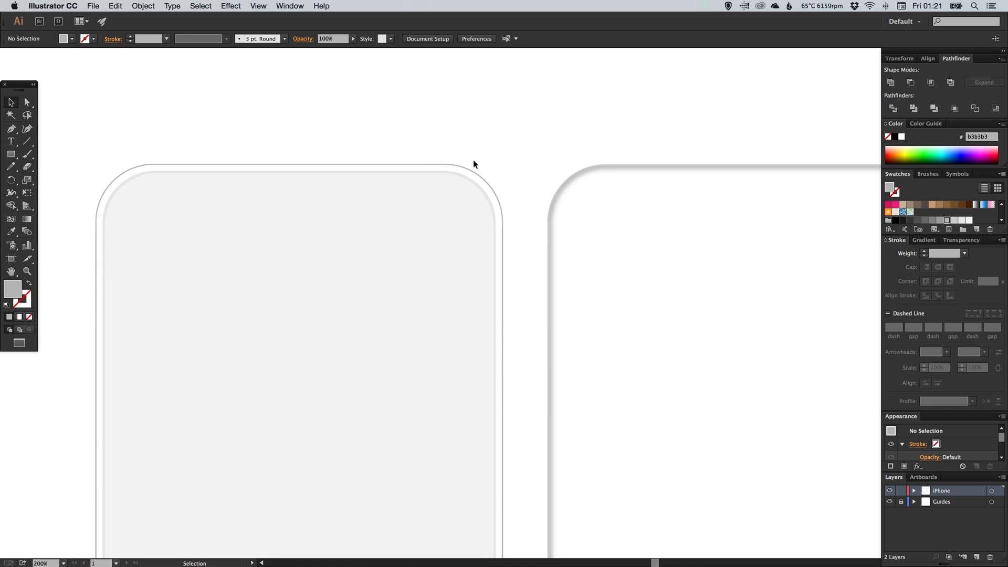
left_click(595, 168)
key("shift+Left")
key("shift+Left")
key("shift+Left")
key("shift+Left")
key("shift+Left")
key("shift+Left")
key("shift+Left")
key("shift+Left")
key("shift+Left")
key("shift+Left")
key("shift+Left")
key("shift+Left")
key("shift+Left")
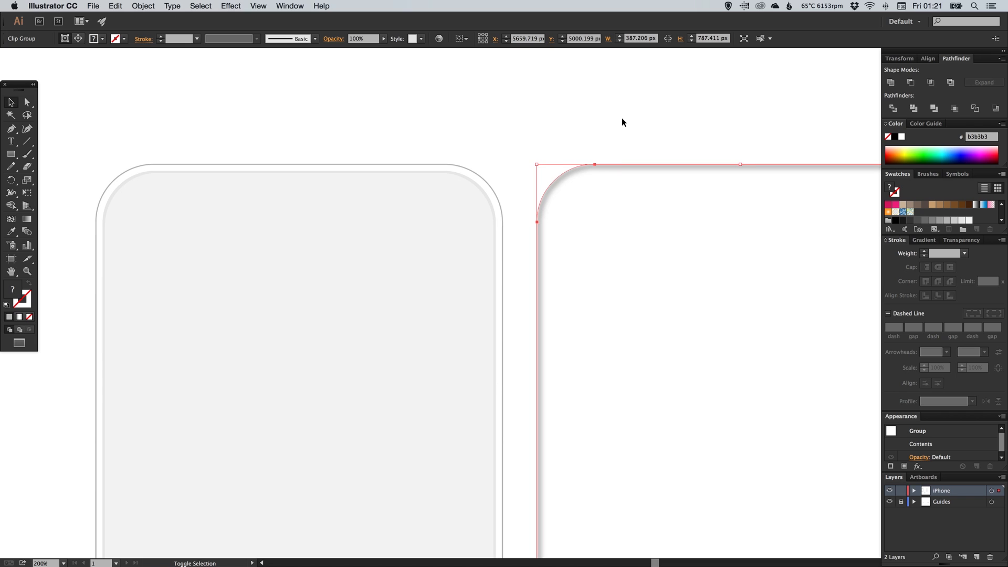
key("shift+Left")
key("shift+Left")
key("shift+Left")
key("shift+Left")
key("shift+Left")
key("shift+Left")
key("shift+Left")
key("shift+Left")
key("shift+Left")
key("shift+Left")
key("shift+Left")
key("shift+Left")
key("shift+Left")
key("shift+Left")
key("shift+Left")
key("shift+Left")
key("shift+Left")
key("shift+Left")
key("shift+Left")
key("shift+Left")
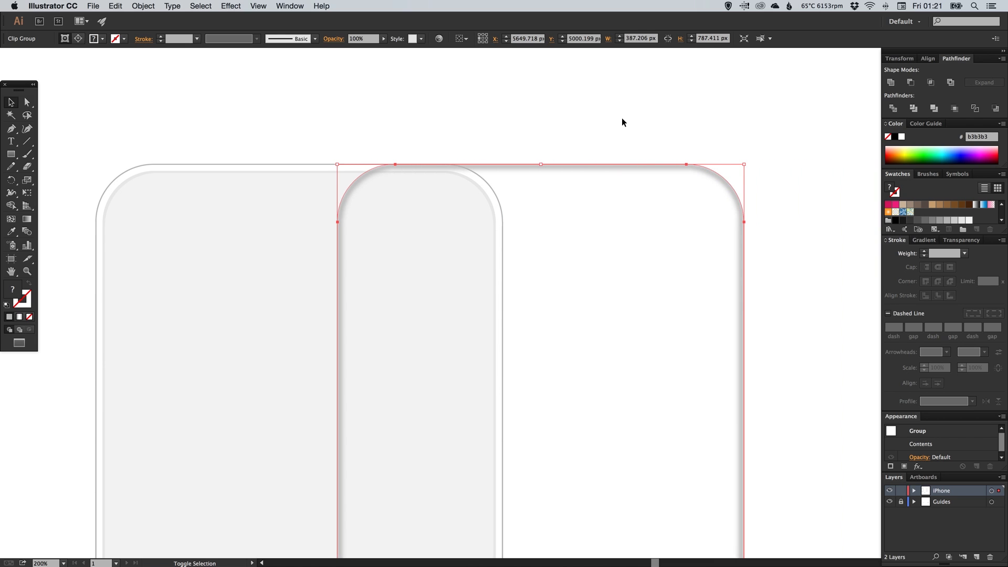
key("shift+Left")
key("shift+Left")
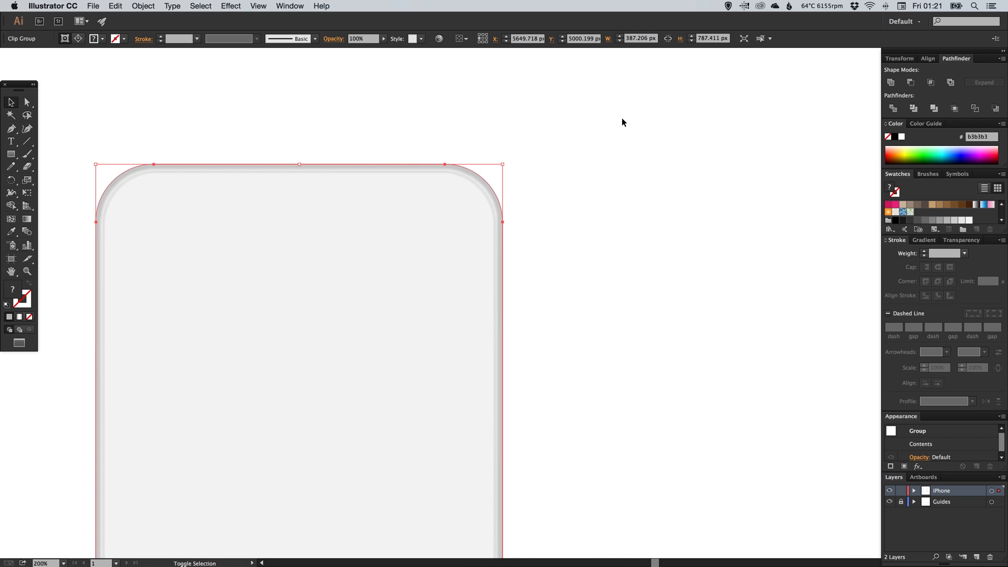
Send the clipped blur group to the back of the stacking order and deselect it.
left_click(138, 4)
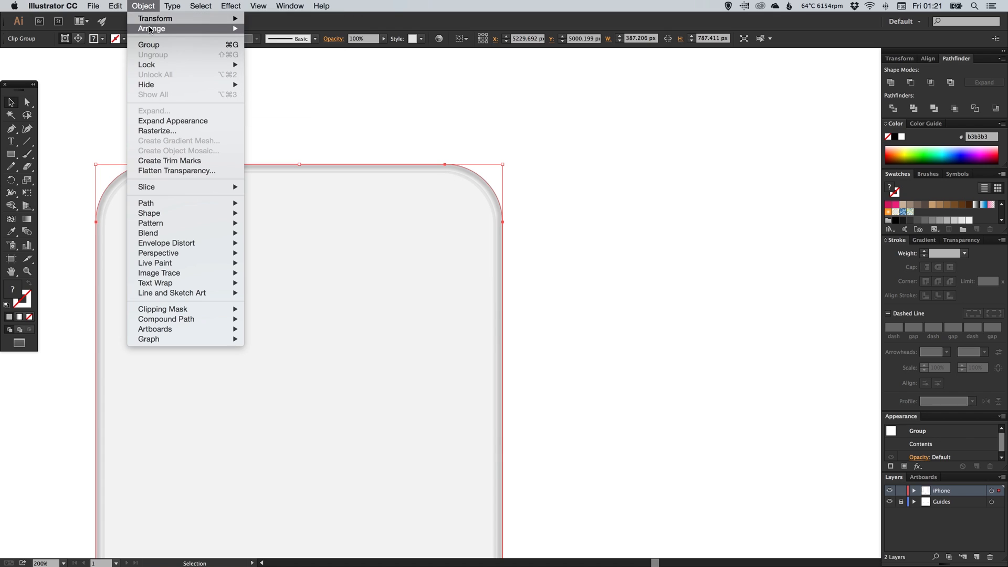
mouse_move(196, 28)
left_click(303, 59)
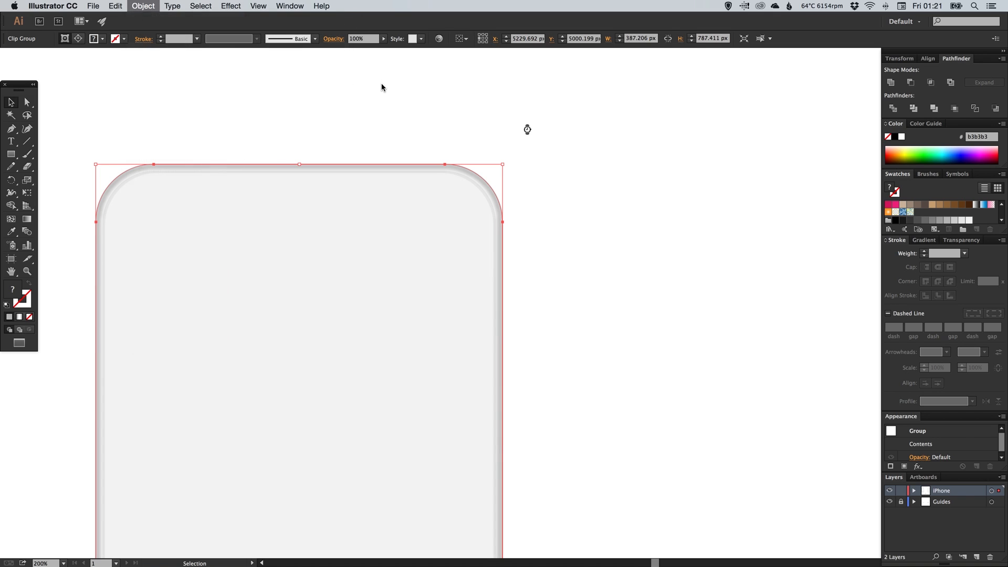
left_click(572, 210)
left_click_drag(463, 167, 504, 178)
key("super+z")
key("super+z")
key("super+z")
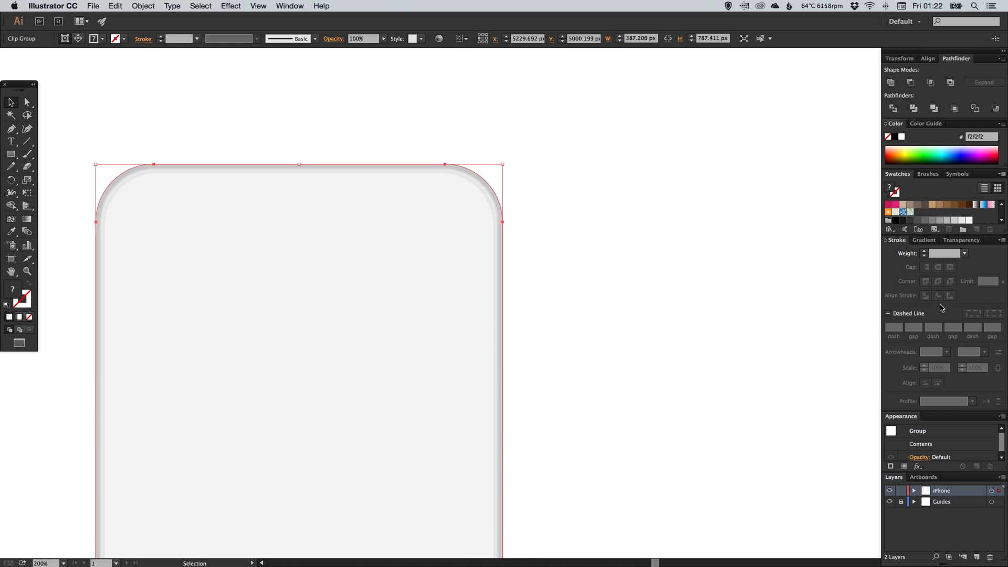
Lower the clipped blur group's opacity to 50%, compare it with the neighbouring reference phone, and reduce it to 40%.
left_click(976, 242)
left_click(980, 253)
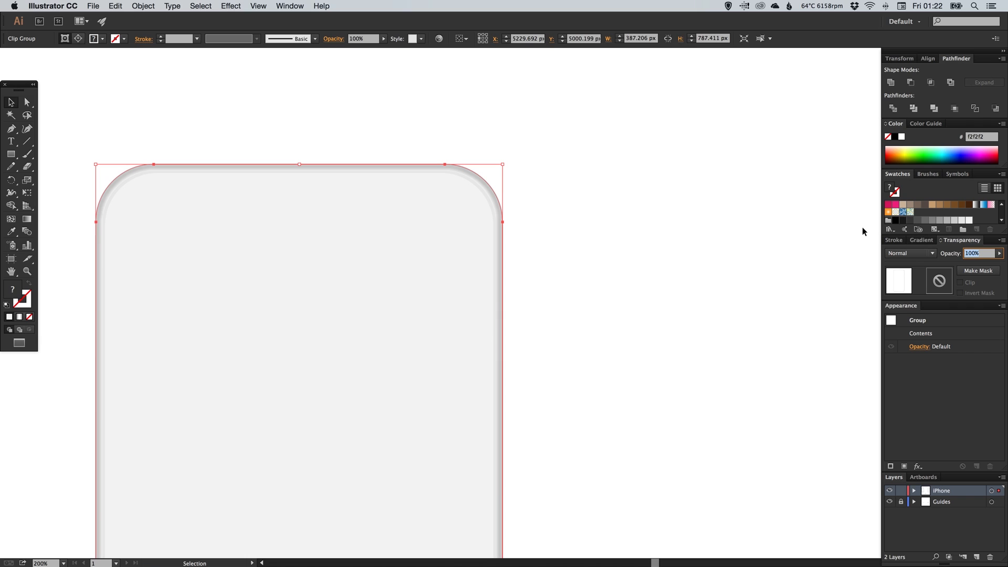
type("50")
key("Return")
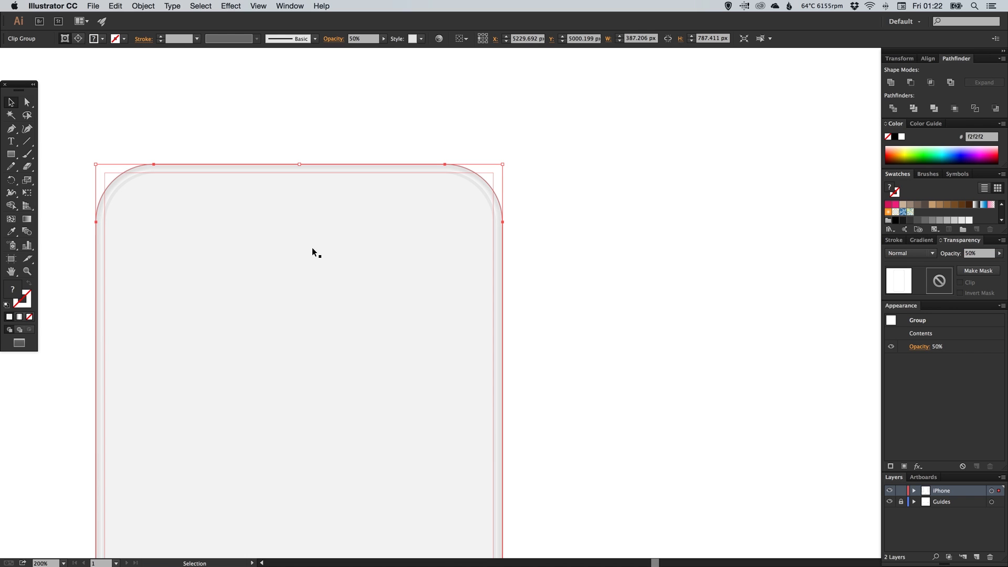
key("space")
left_click_drag(222, 254, 515, 254)
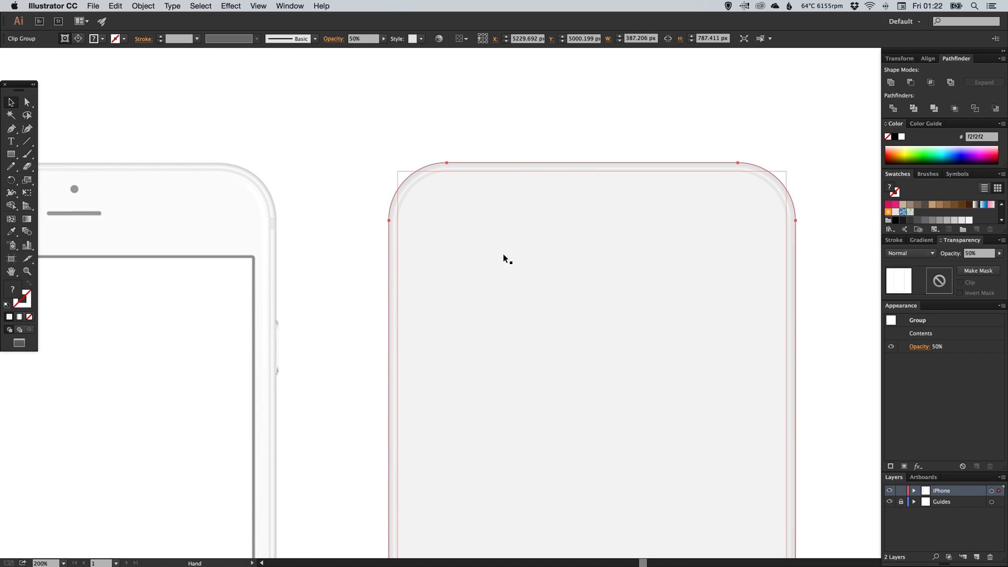
left_click(987, 255)
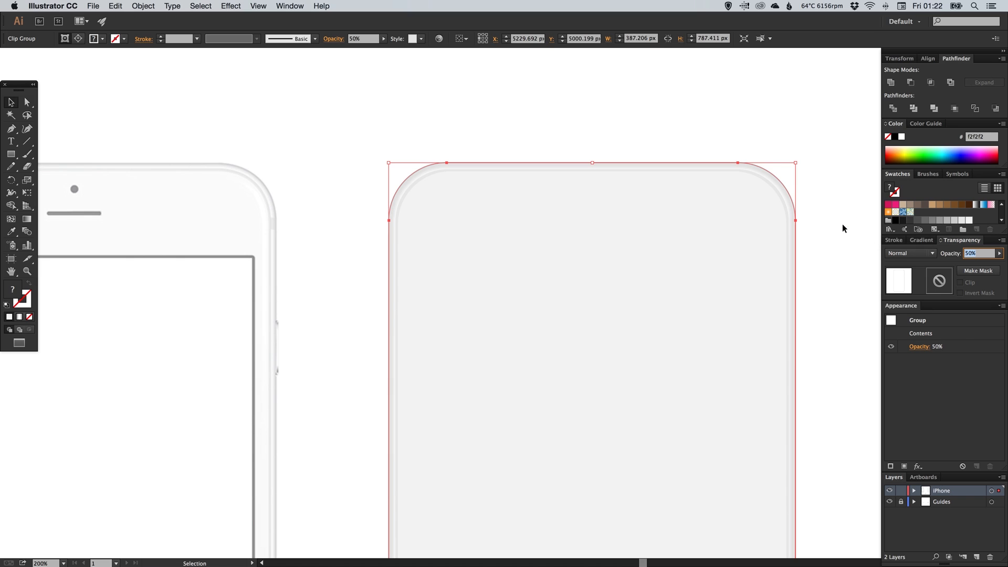
type("40")
key("Return")
Move the clipped blur group 40 px left, away from the body shapes, and deselect it.
key("shift+Left")
key("shift+Left")
key("shift+Left")
key("shift+Left")
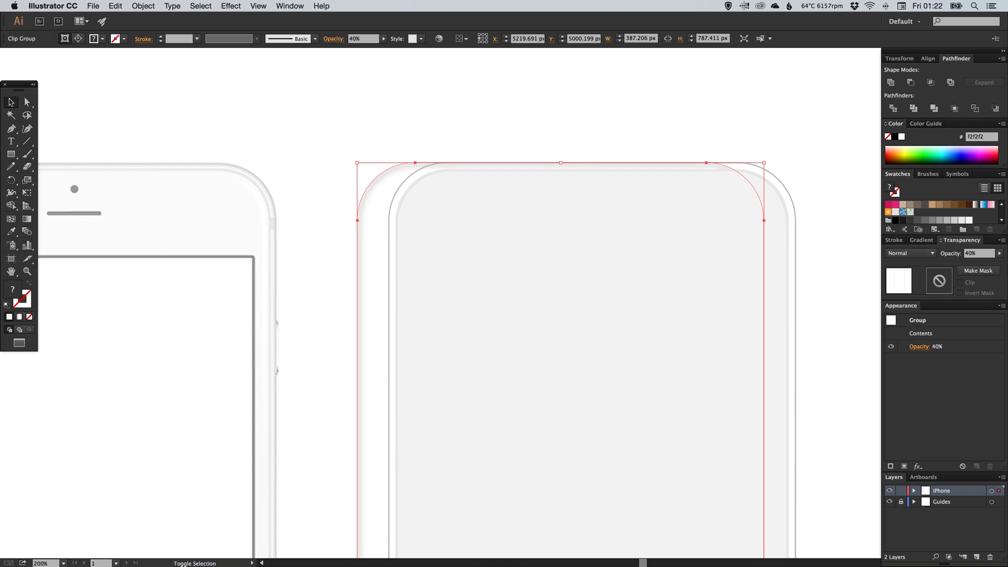
left_click(306, 146)
Isolate the compound path inside the clip group, adjust its Gaussian Blur radius with preview on, and exit isolation mode.
scroll(361, 182, "up", 5)
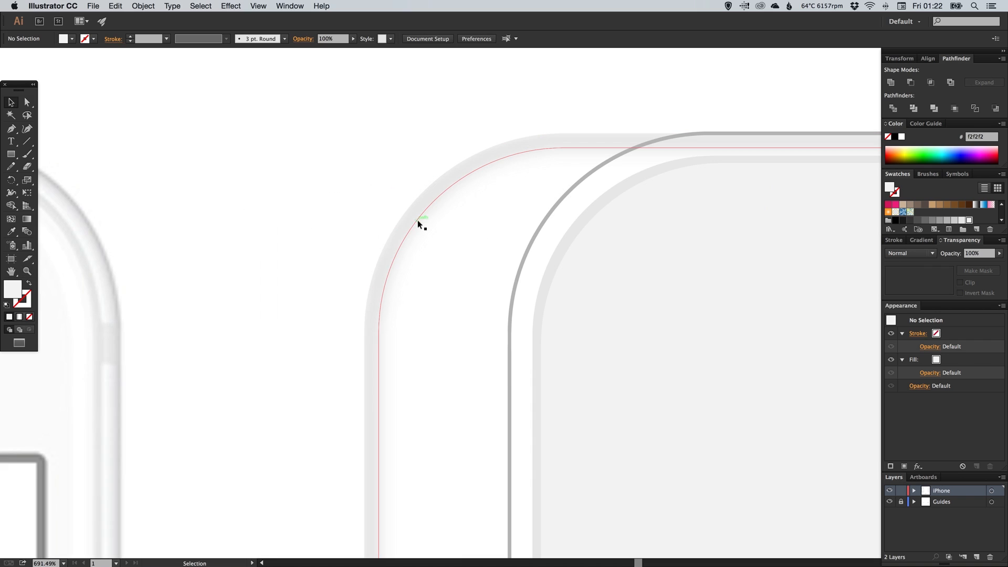
double_click(414, 218)
left_click(414, 222)
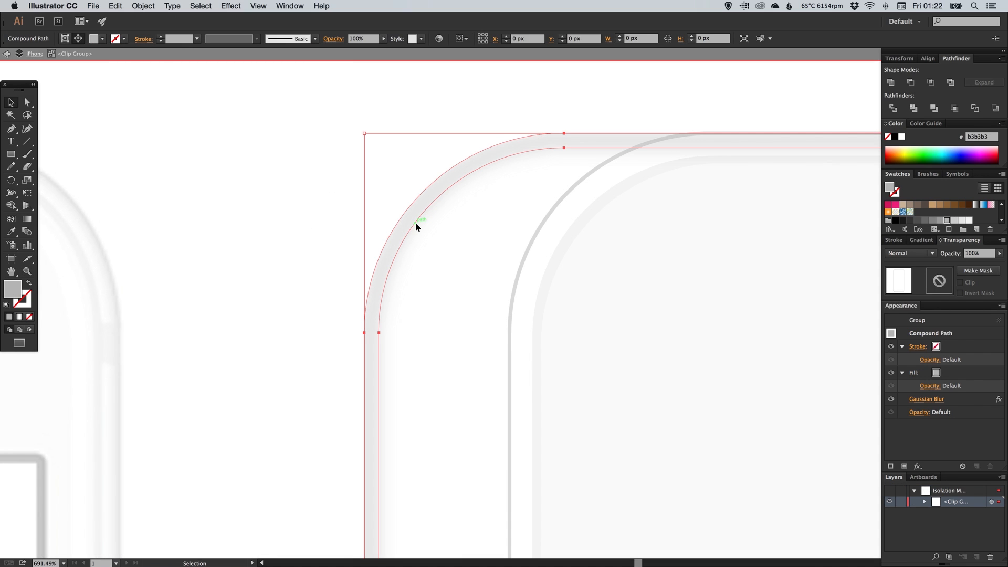
double_click(413, 224)
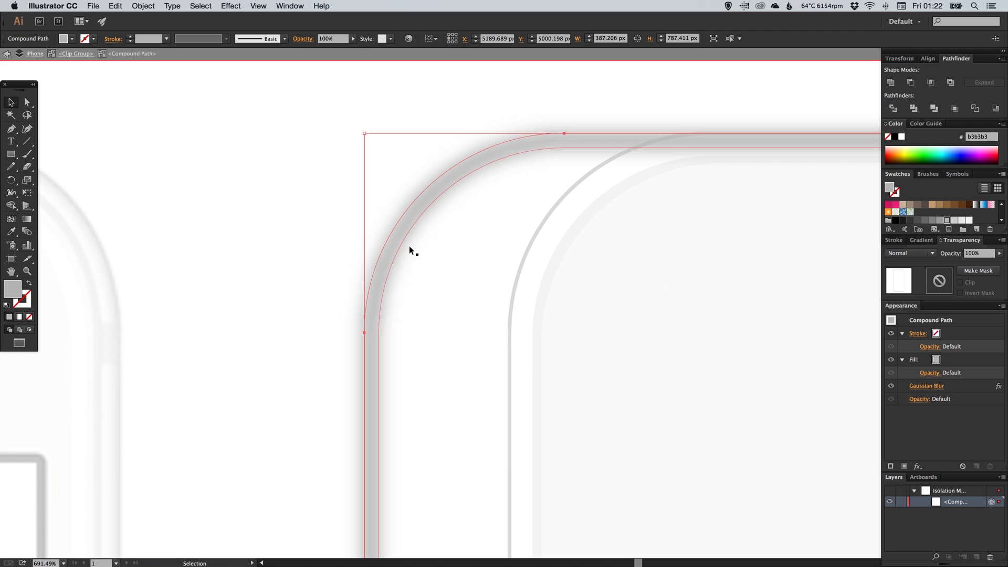
left_click(927, 386)
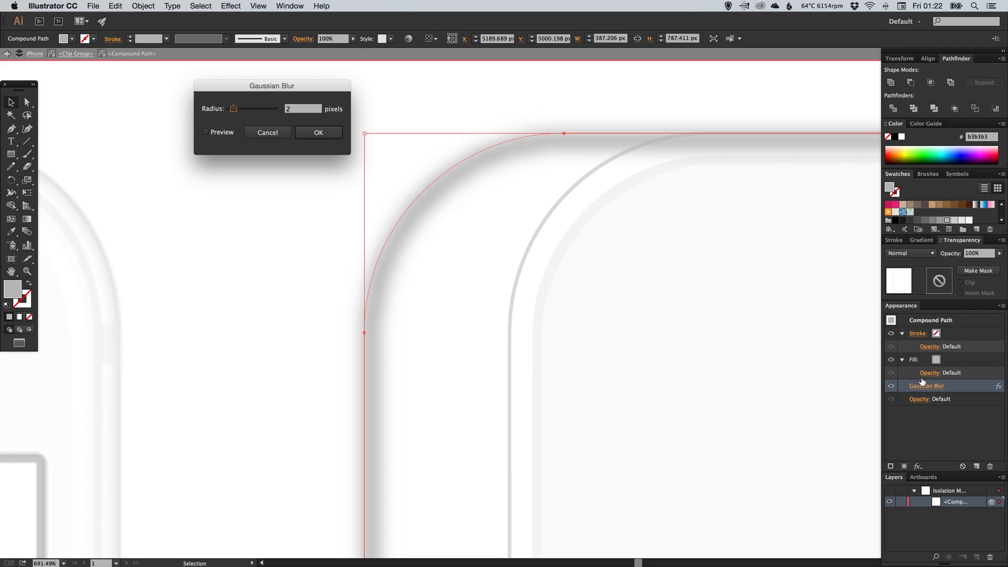
left_click(206, 131)
left_click(311, 134)
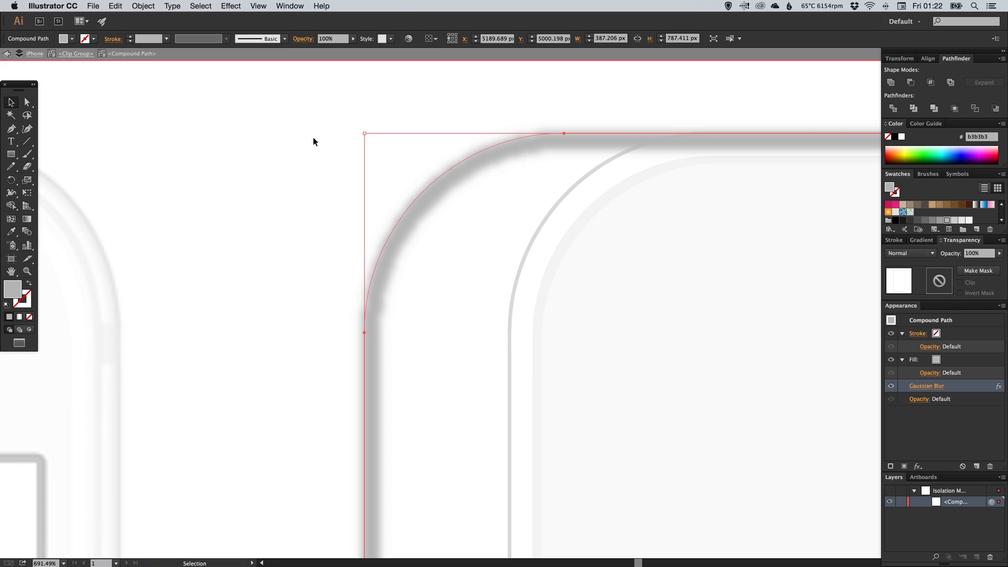
left_click(75, 55)
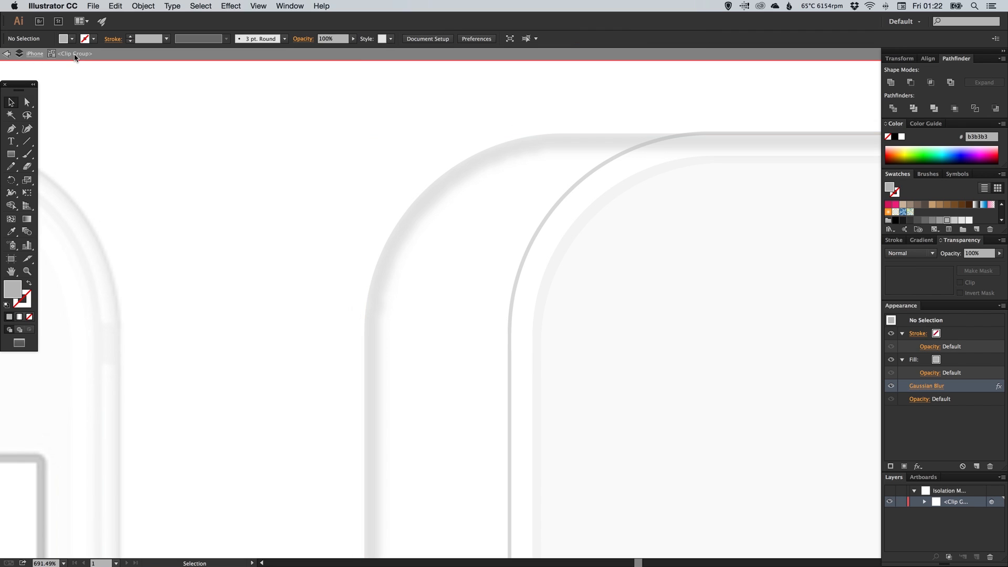
left_click(6, 54)
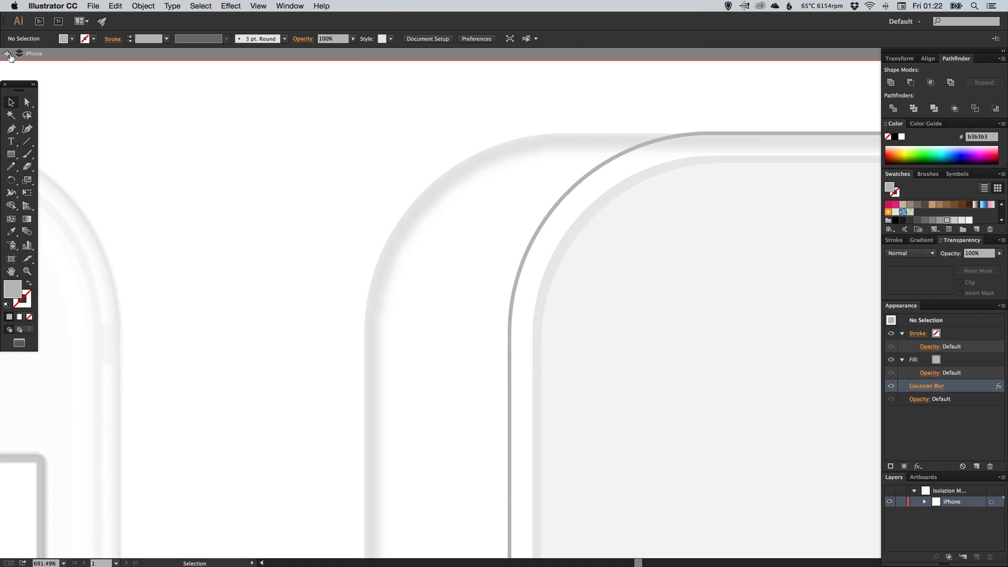
left_click(7, 54)
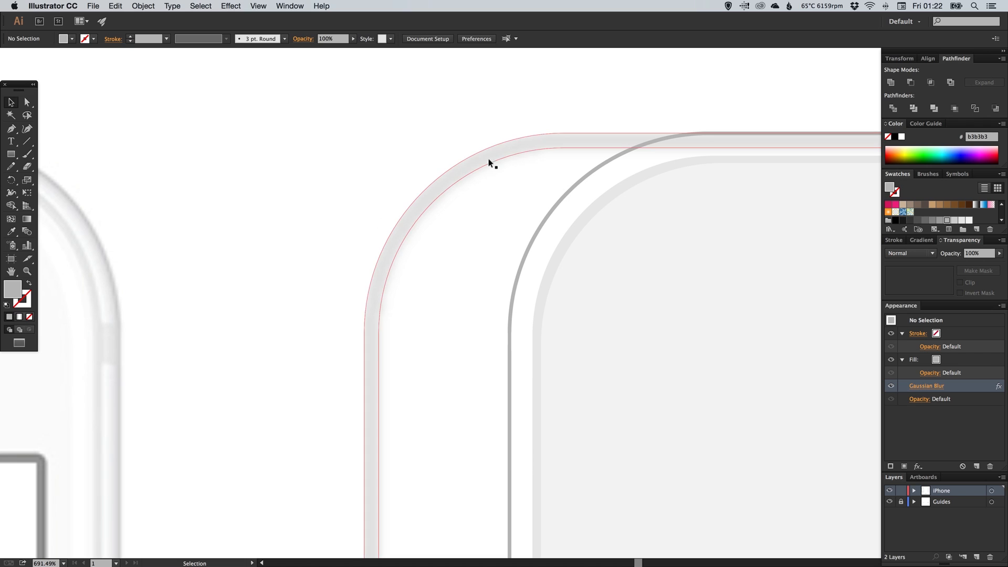
Move the clipped blur group 40 px right, back onto the phone body, and deselect it.
key("super+1")
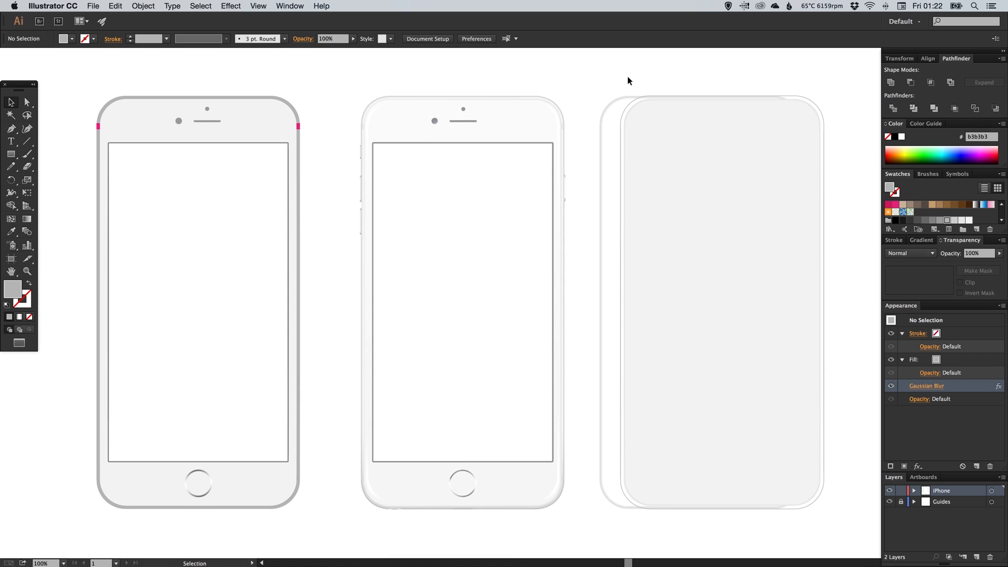
left_click(608, 99)
key("shift+Right")
key("shift+Right")
key("shift+Right")
key("shift+Right")
left_click(710, 92)
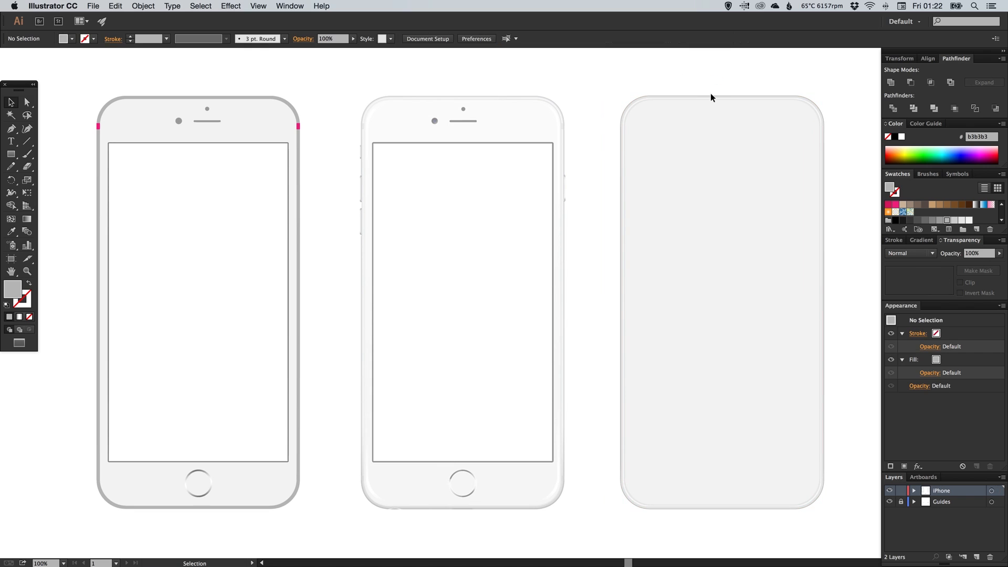
Set the stroke of the new phone body's outer outline to light grey CCCCCC and deselect it.
scroll(630, 90, "right", 3)
key("z")
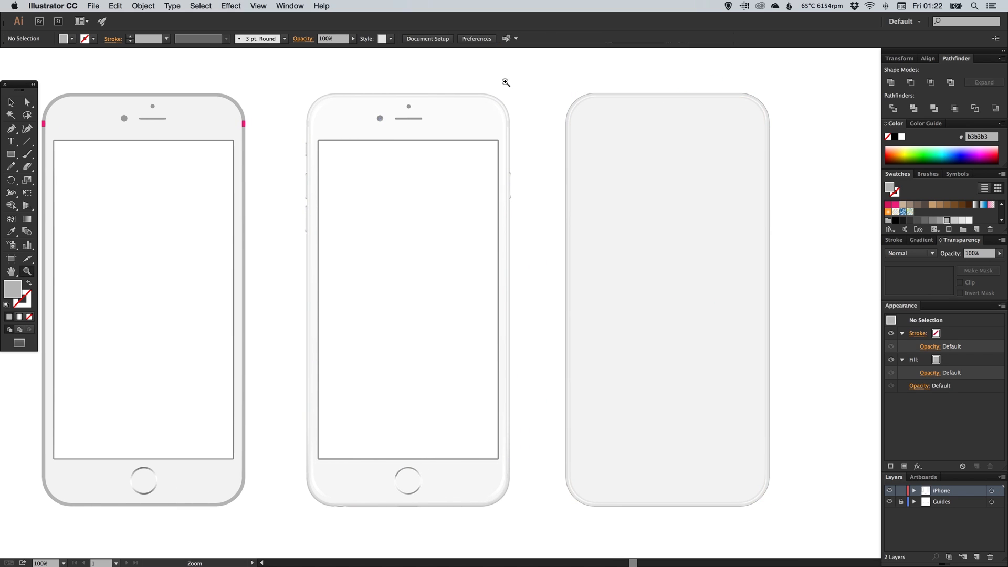
left_click_drag(506, 83, 600, 186)
key("v")
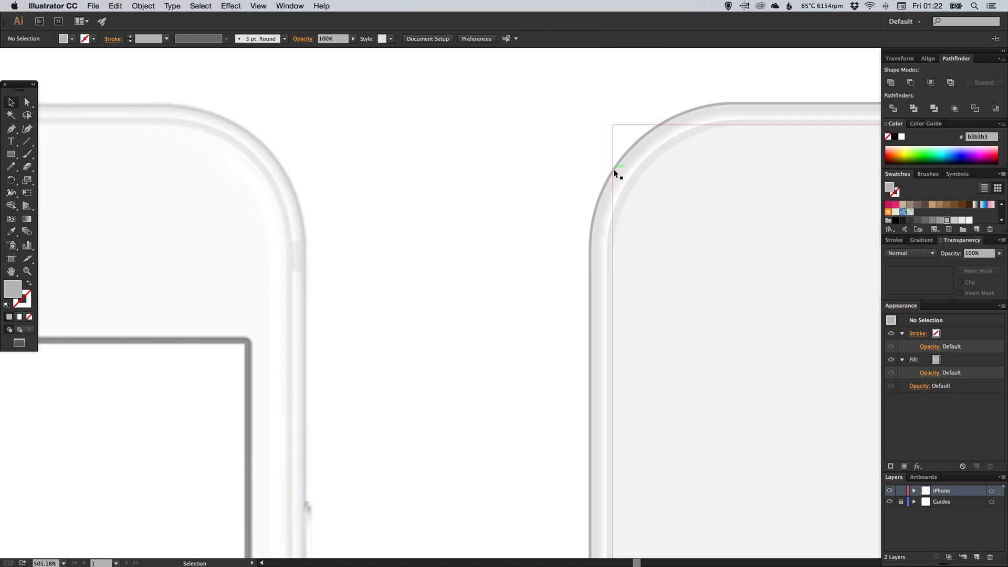
left_click(588, 242)
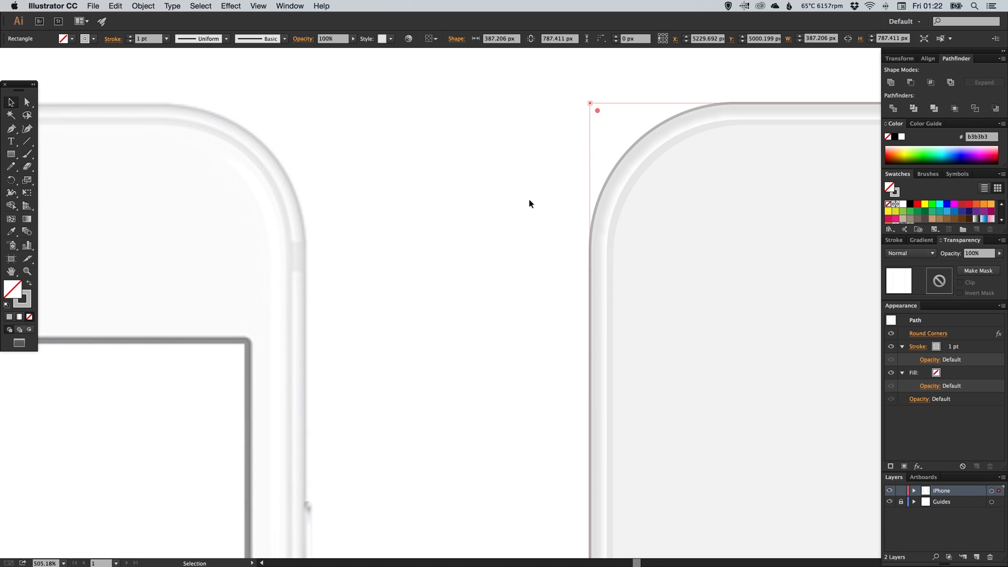
scroll(1001, 219, "down", 5)
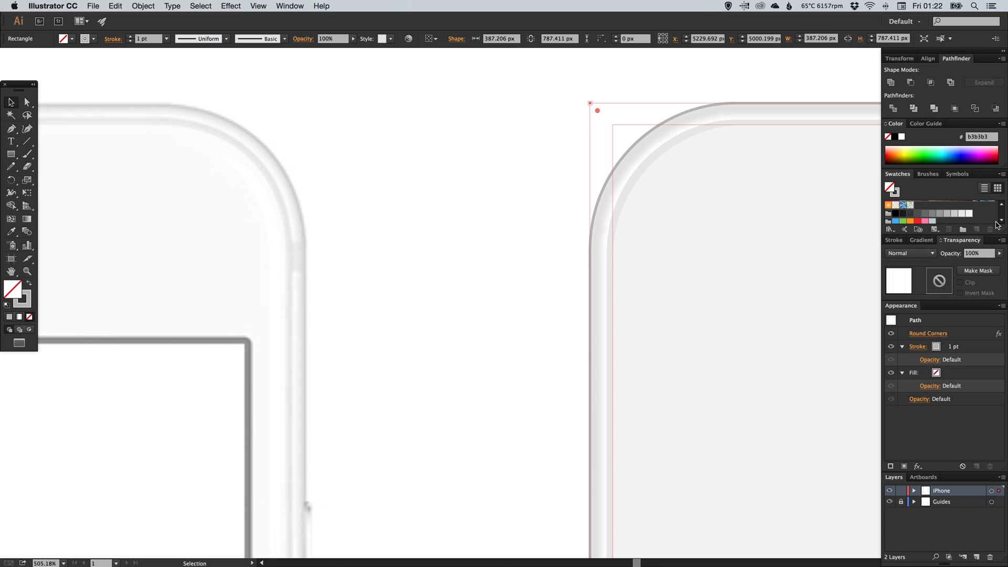
left_click(26, 303)
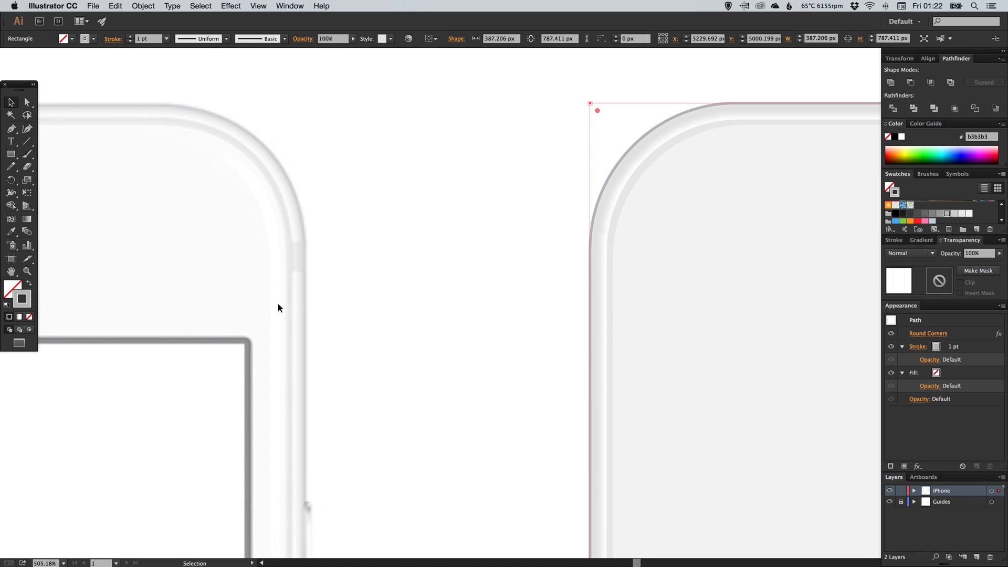
left_click(953, 214)
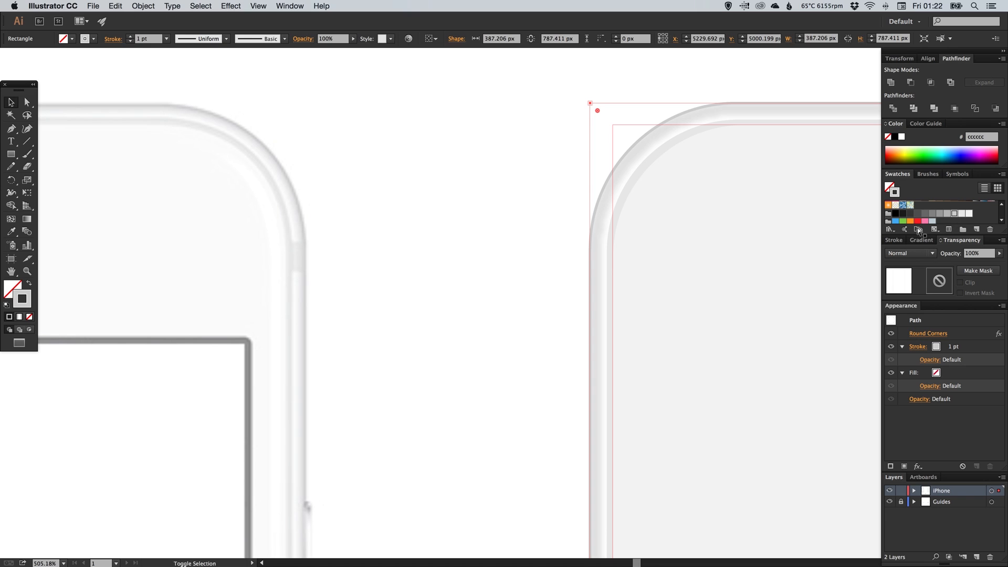
key("super+shift+a")
key("super+minus")
key("super+minus")
key("super+minus")
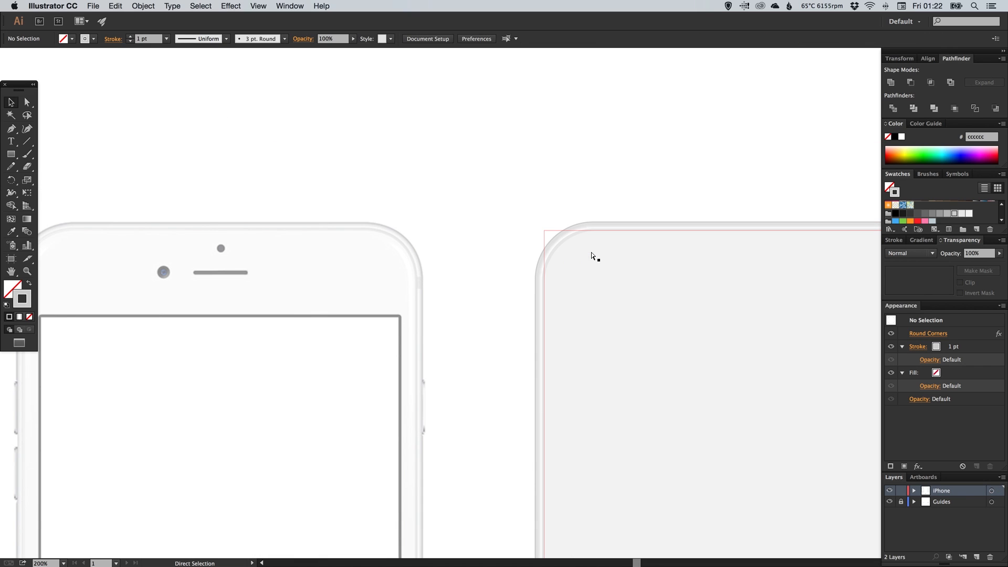
key("super+minus")
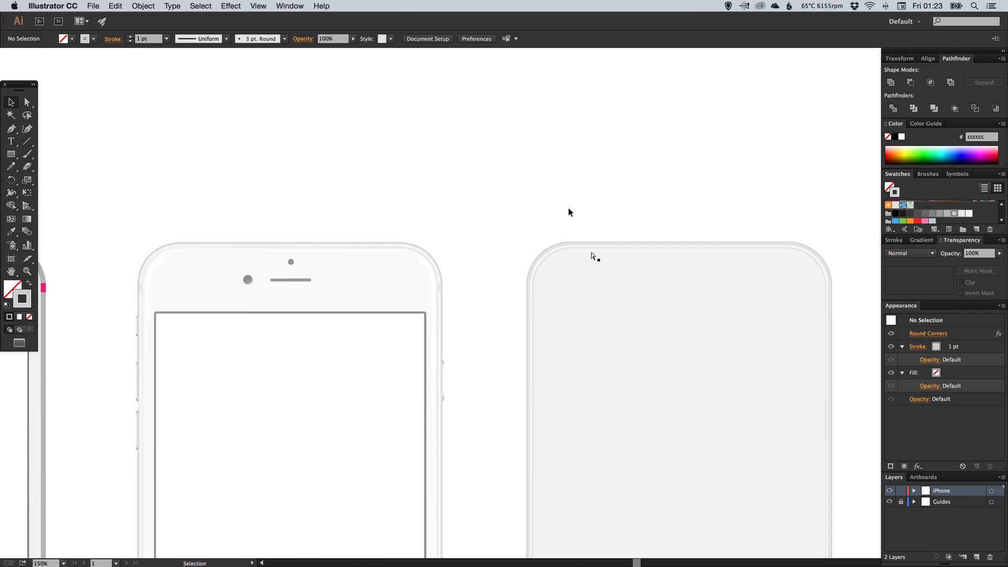
Move the clipped blur group 20 px left, away from the new phone body's outline.
key("z")
left_click_drag(462, 223, 583, 320)
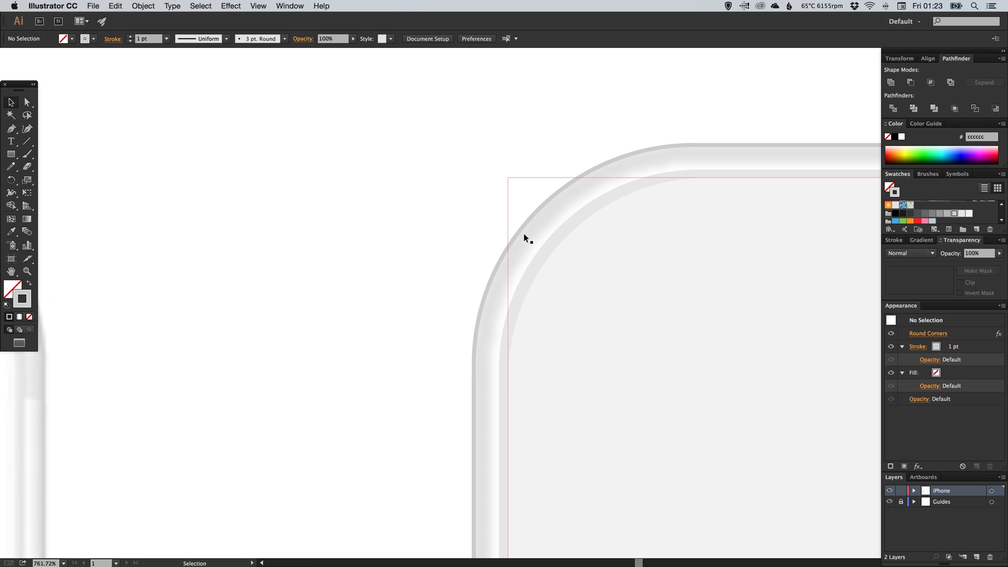
left_click(493, 292)
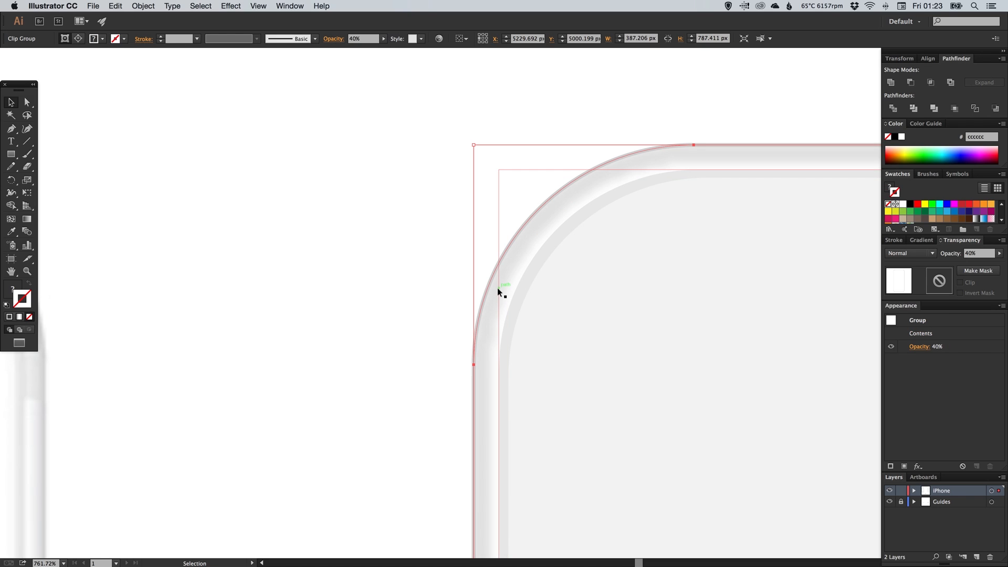
key("shift+Left")
key("shift+Left")
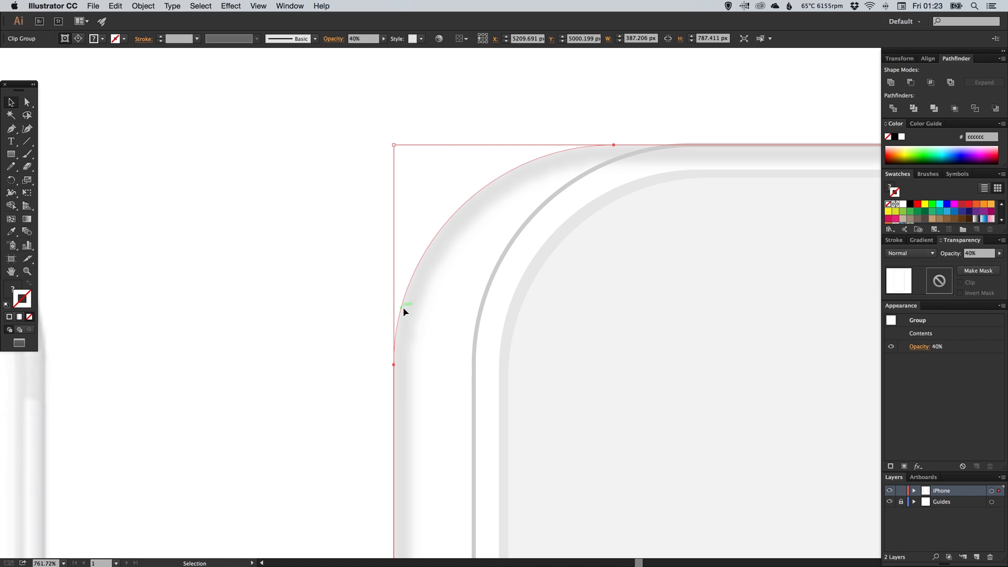
Isolate the compound path inside the clip group, set its Gaussian Blur radius to 0.5 pixels with preview on, and exit isolation mode.
double_click(405, 313)
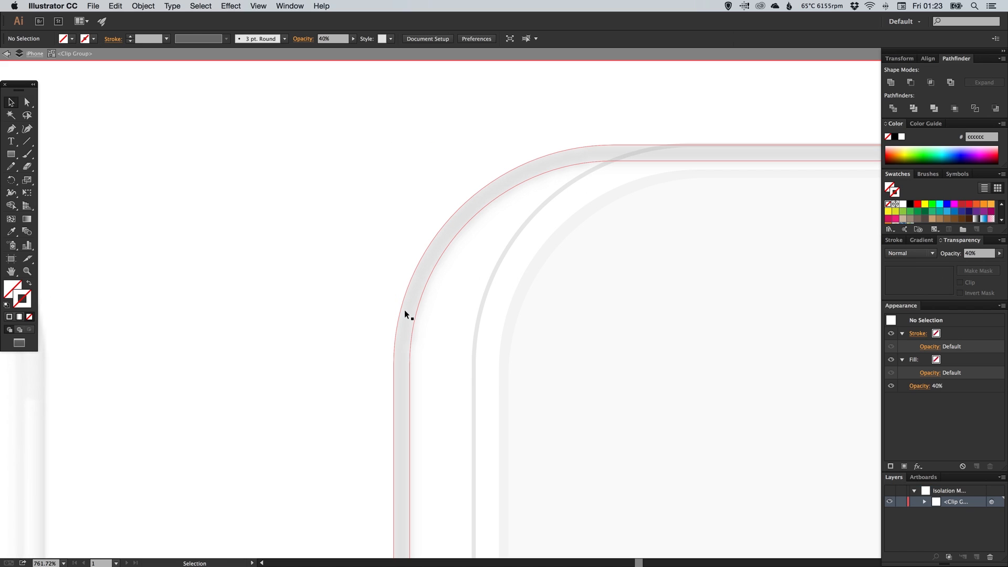
left_click(406, 314)
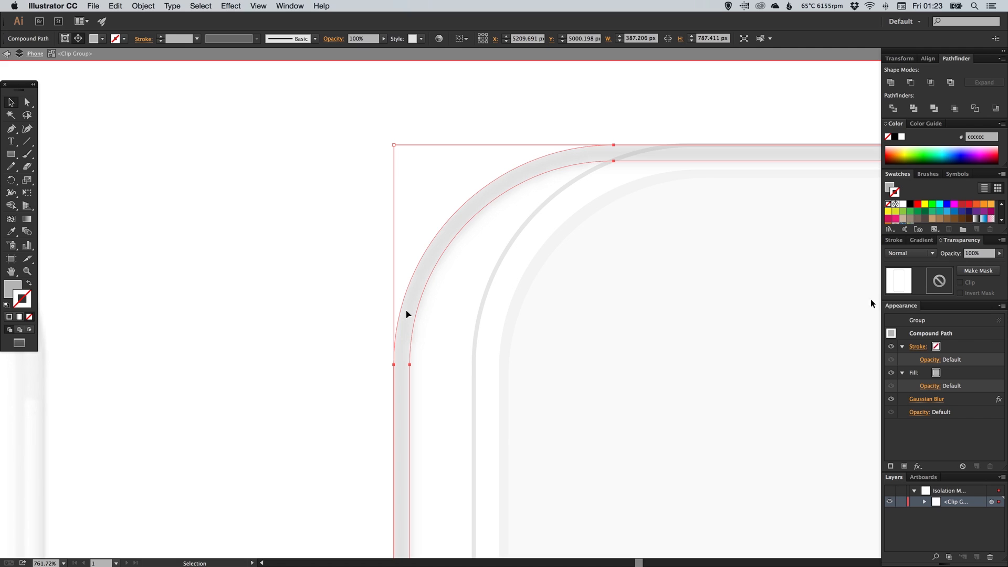
left_click(927, 399)
left_click(205, 132)
left_click_drag(291, 110, 182, 102)
type("0.5")
key("Tab")
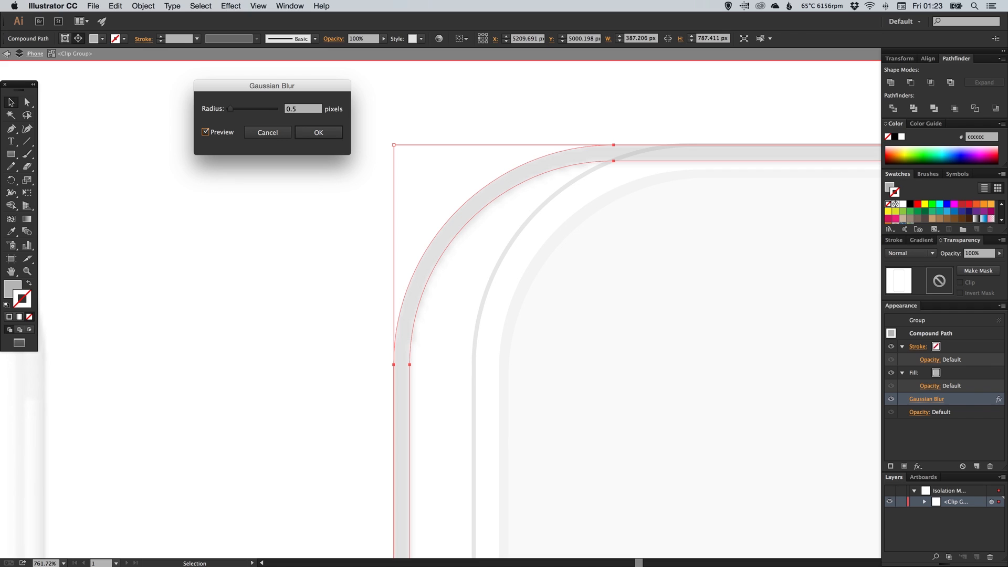
key("Return")
key("a")
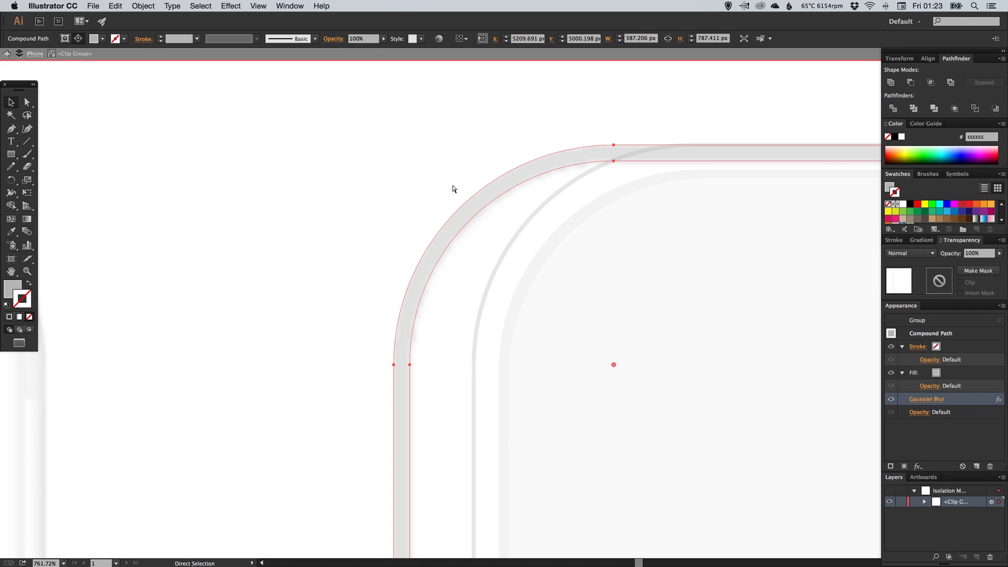
key("v")
key("a")
key("v")
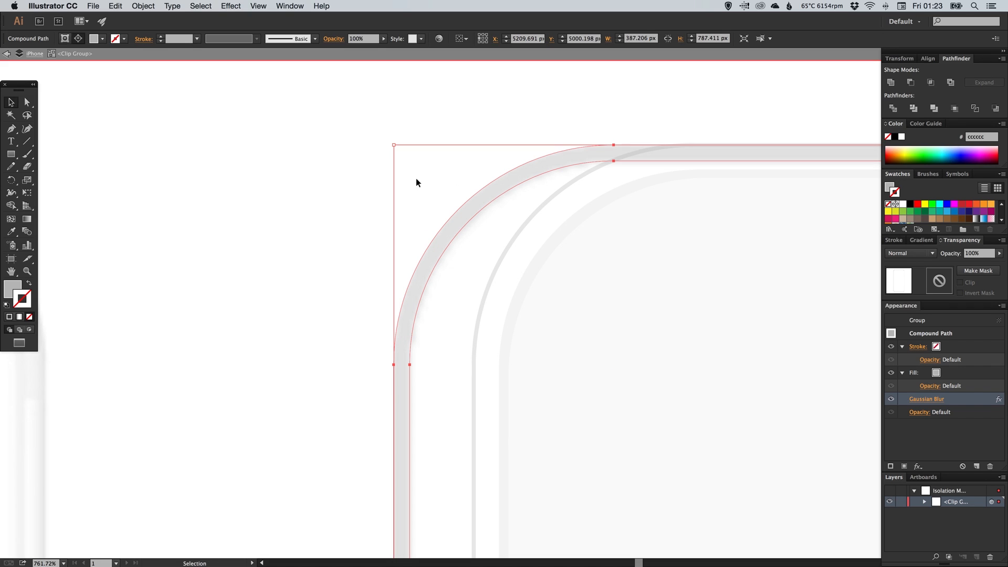
left_click(33, 55)
Move the clipped blur group 20 px right, back onto the phone body.
left_click(418, 244)
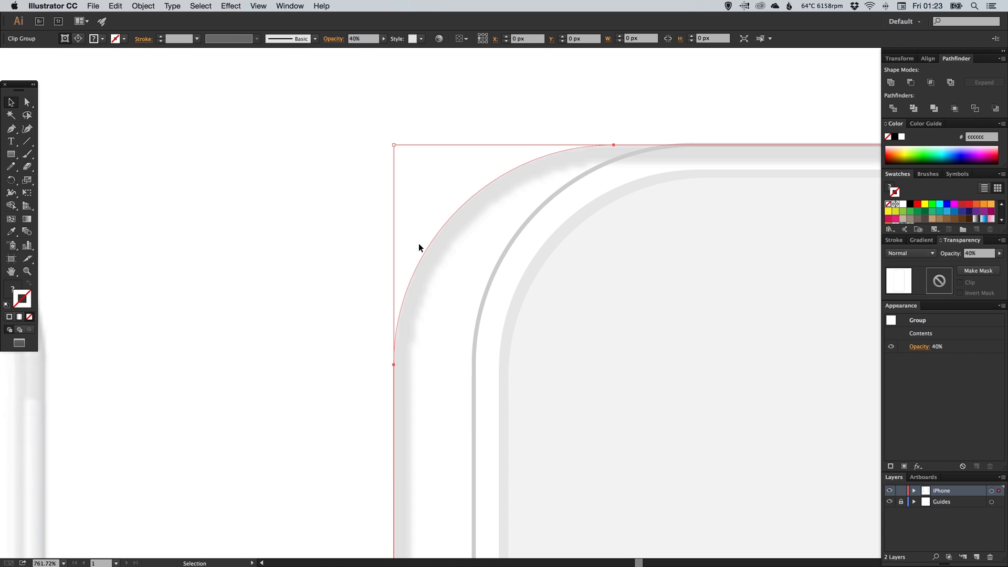
key("shift+Right")
key("shift+Right")
key("a")
key("super+1")
key("v")
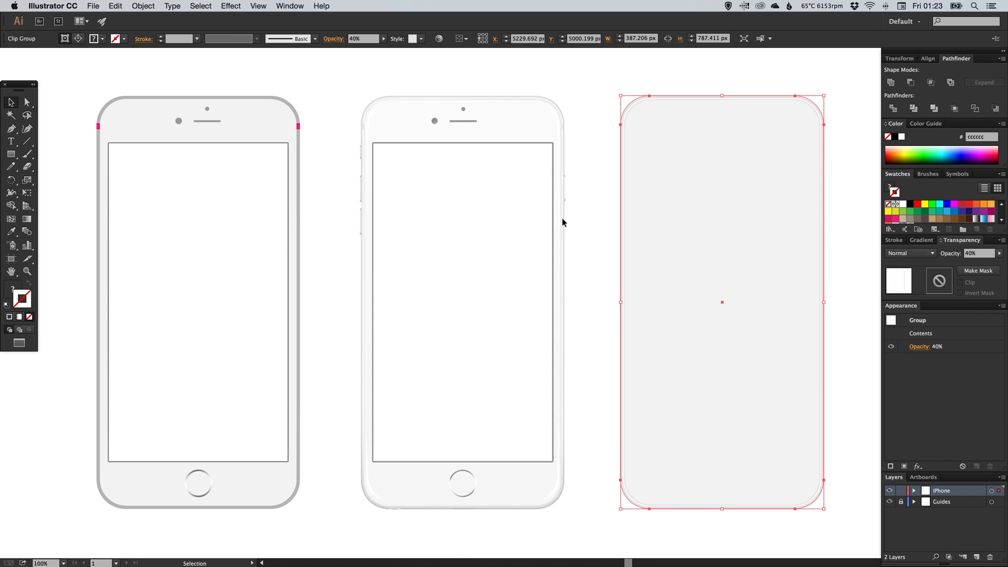
Move the body's 1 pt outer outline 10 px left to expose the blurred clip group.
left_click(594, 101)
scroll(620, 115, "right", 3)
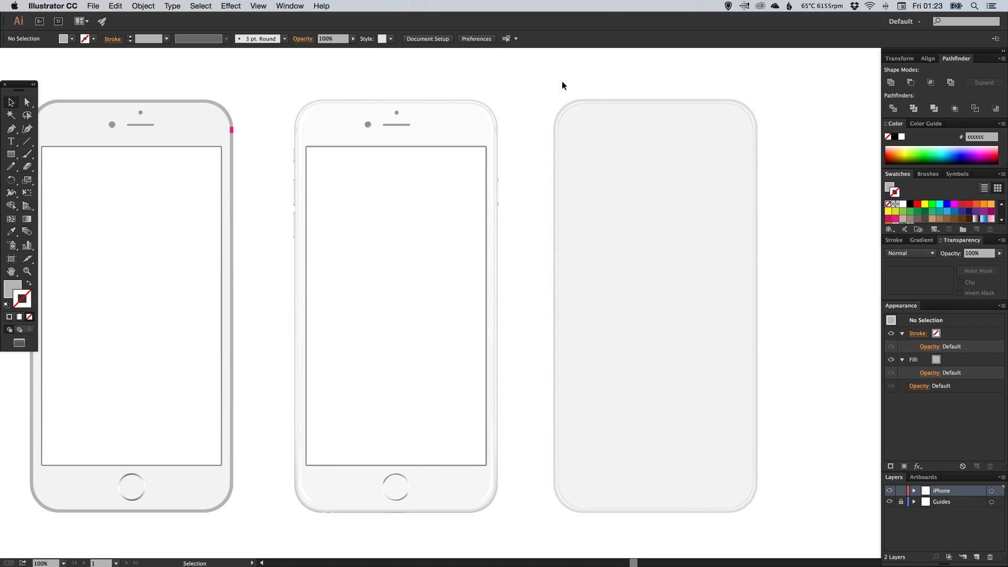
left_click_drag(514, 86, 584, 186)
left_click(508, 172)
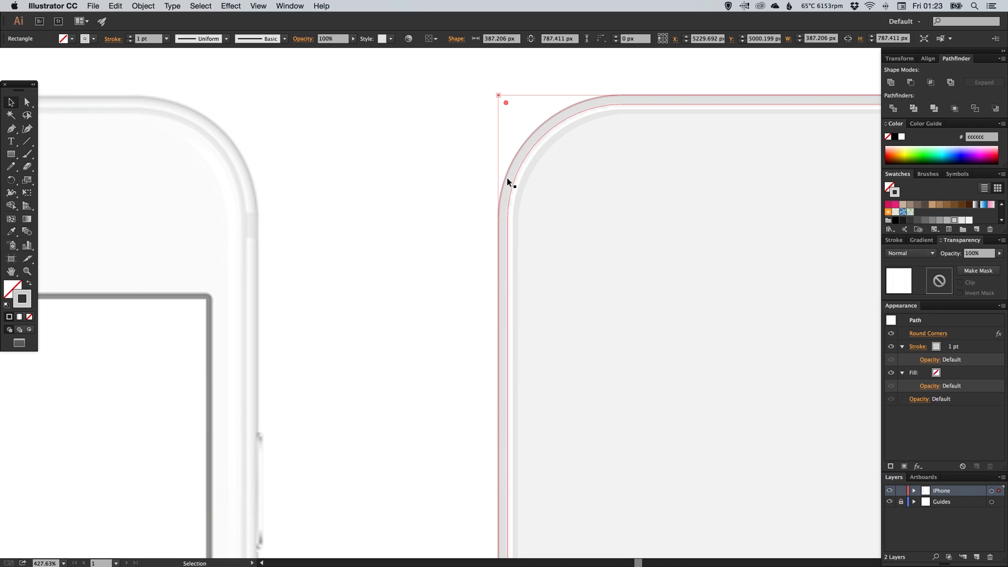
key("shift+Left")
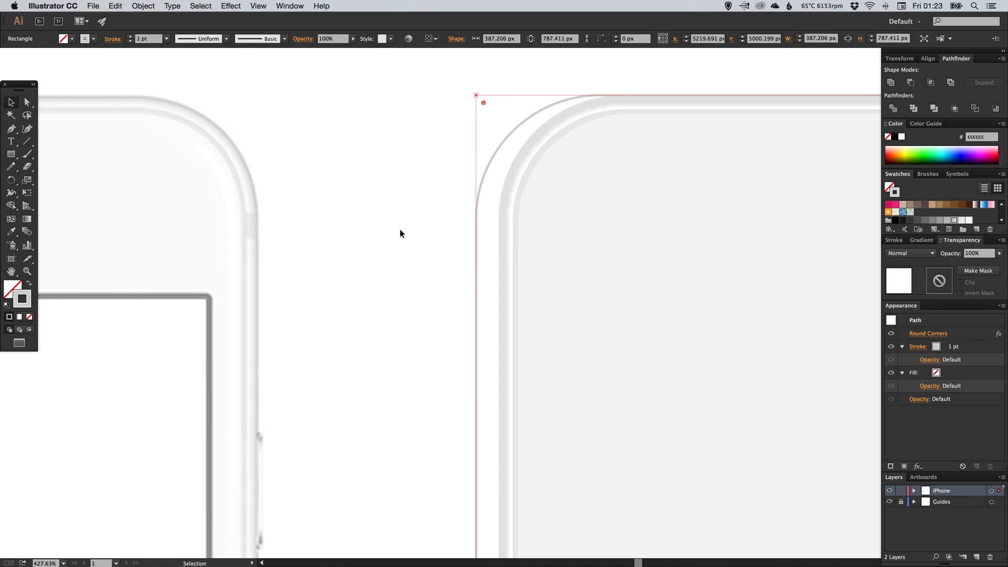
Isolate the blurred compound path in the clip group, fill it with light grey E6E6E6, and leave the clip group.
left_click(502, 218)
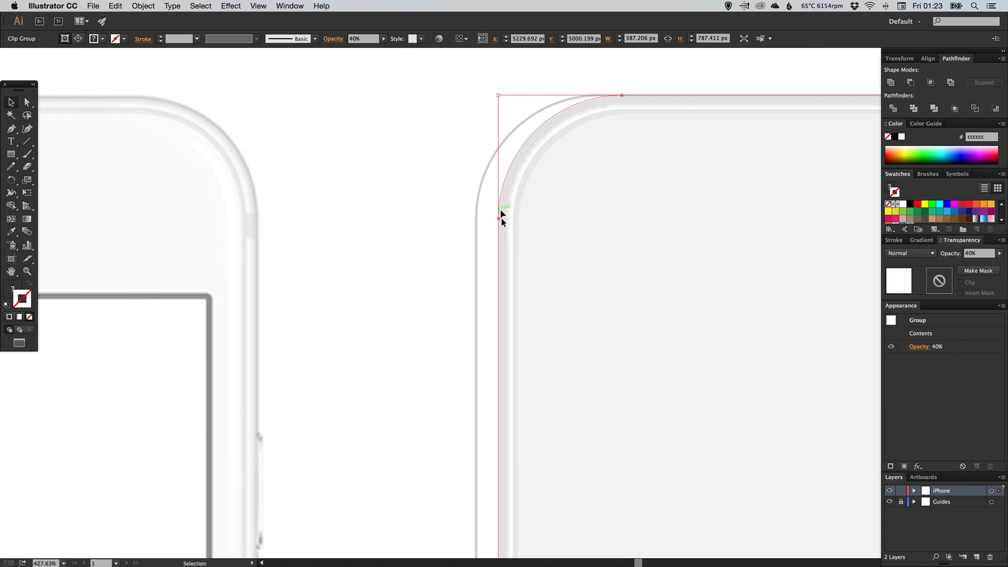
double_click(502, 215)
left_click(502, 217)
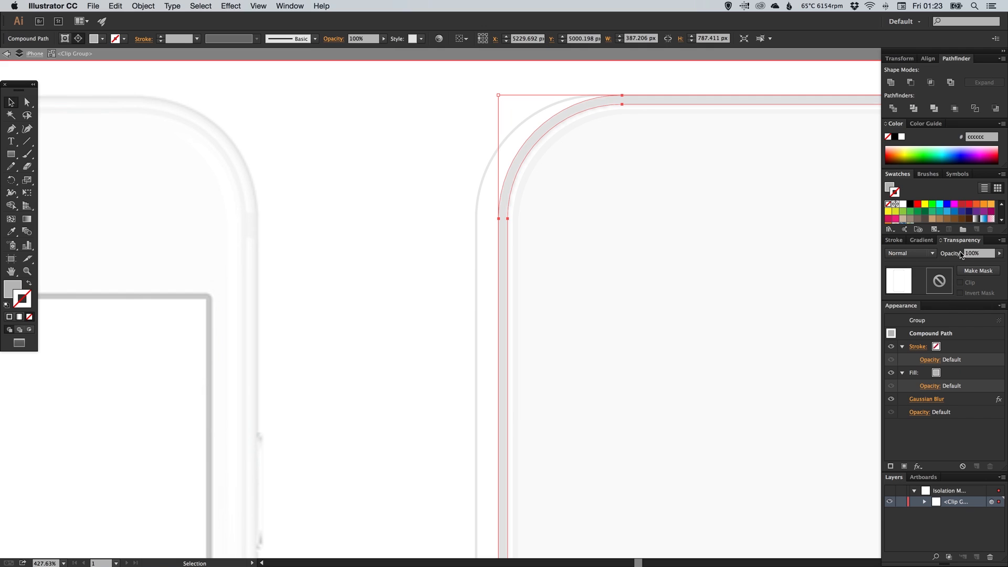
left_click(11, 286)
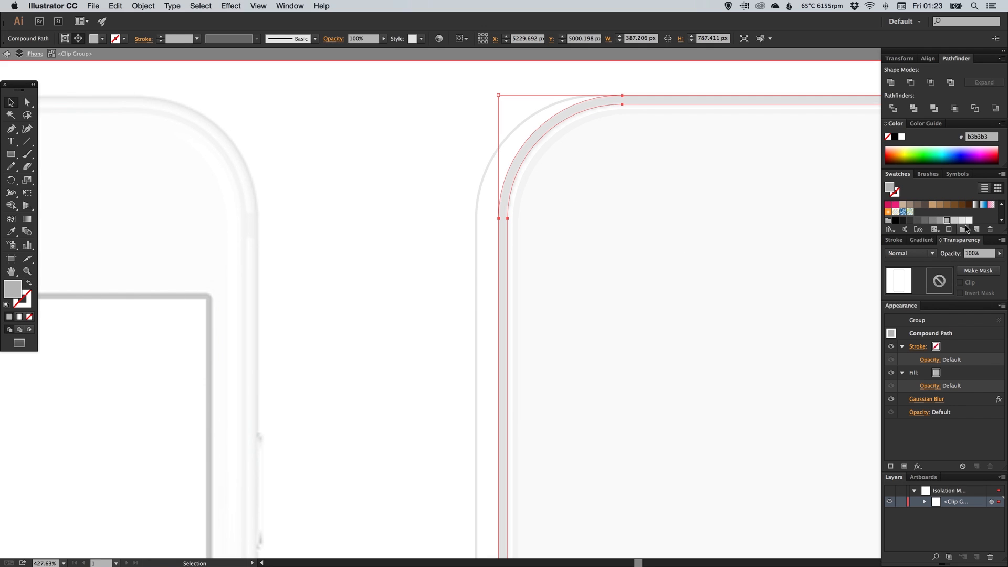
left_click(955, 221)
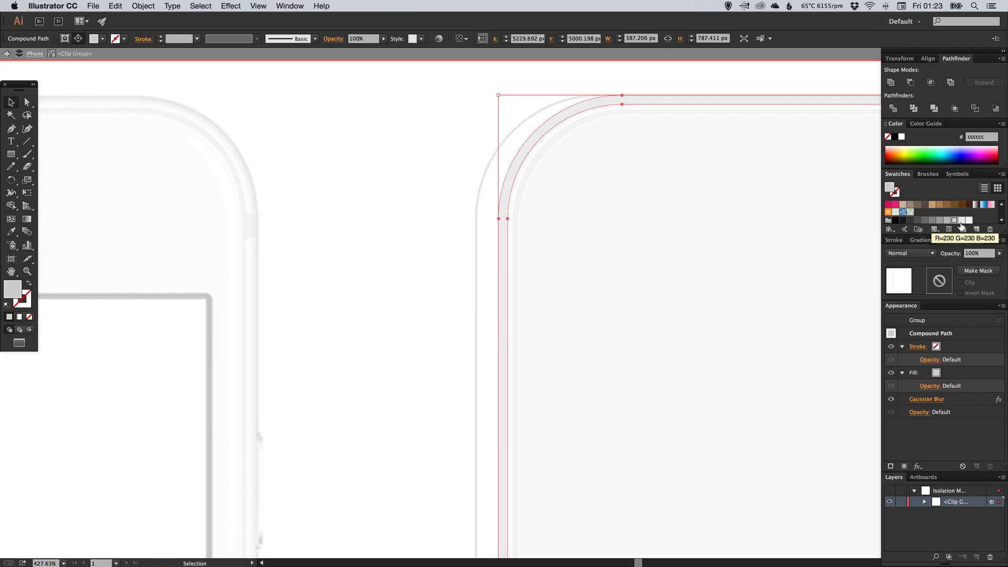
left_click(961, 221)
left_click(569, 222)
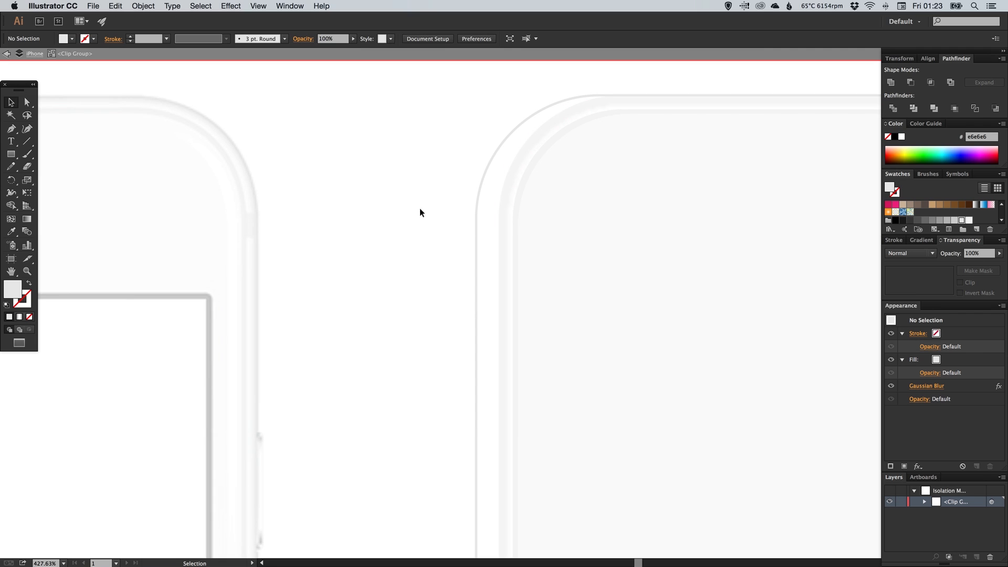
left_click(8, 55)
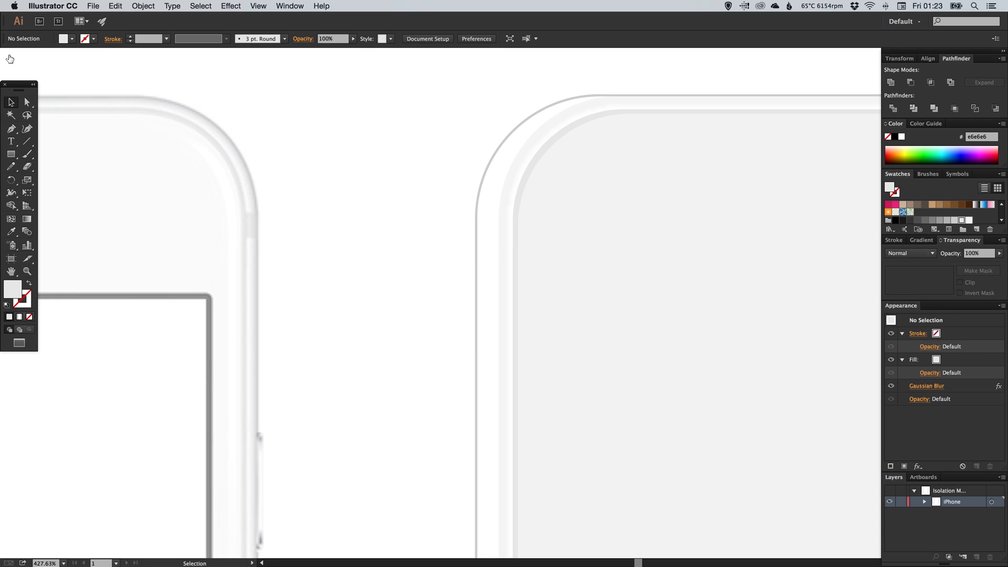
Move the 1 pt outer outline 10 px right, back onto the phone body, and deselect it.
left_click(498, 229)
key("shift+Right")
key("shift+Left")
left_click(475, 217)
key("shift+Right")
left_click(458, 172)
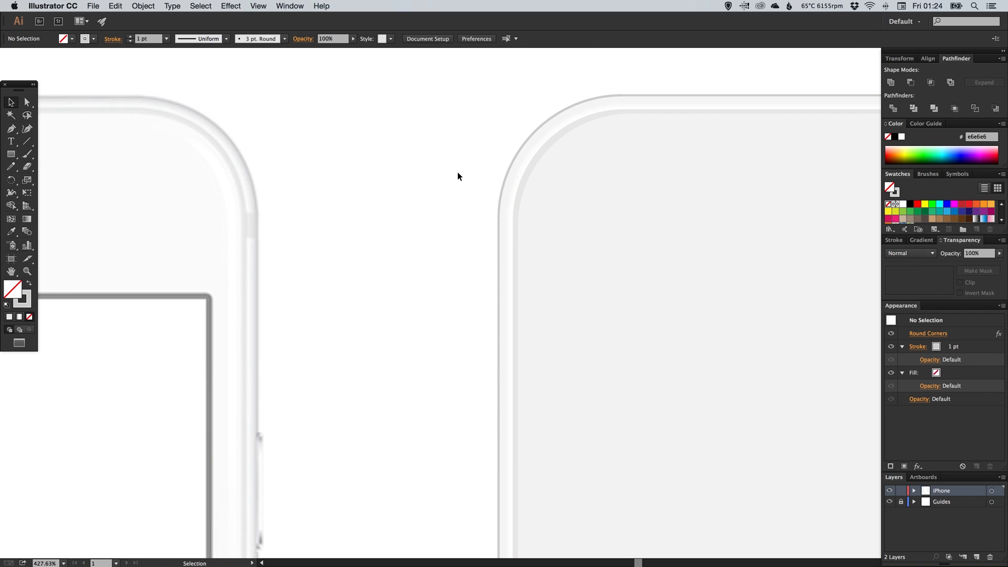
Cut the dark grey outer body shape out of the first phone.
key("super+1")
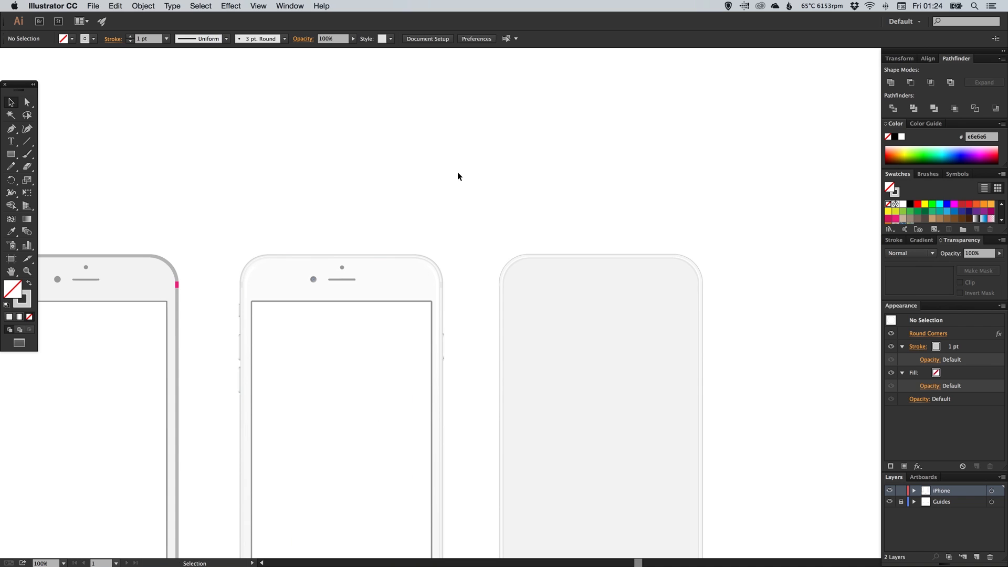
left_click_drag(475, 277, 495, 198)
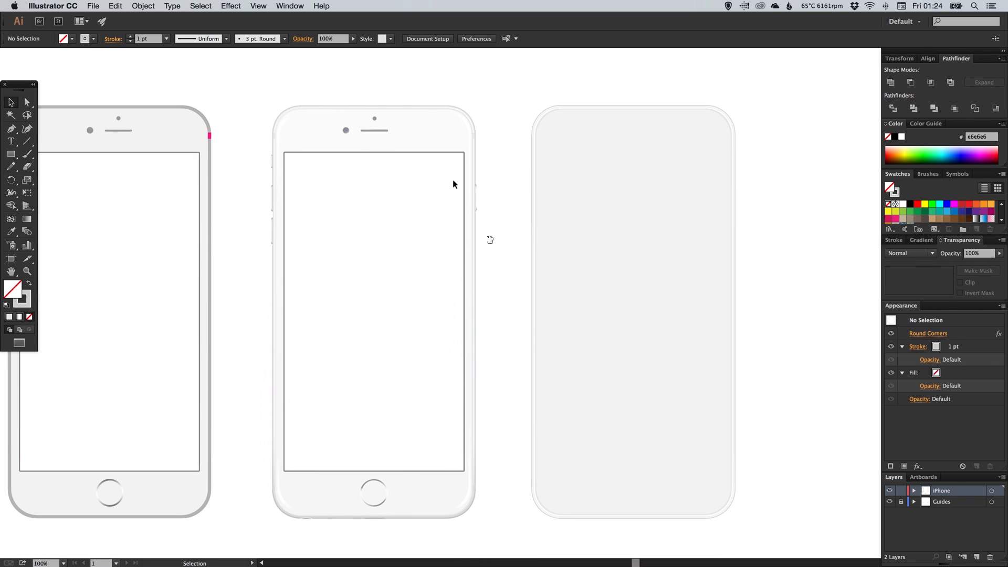
left_click_drag(514, 96, 594, 255)
left_click_drag(369, 228, 457, 216)
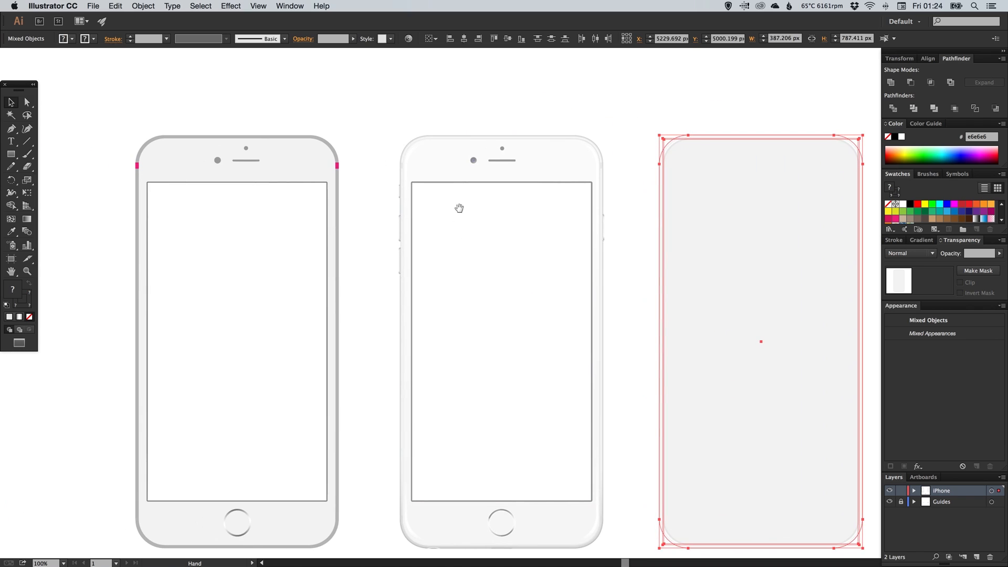
left_click(325, 138, "shift")
left_click(310, 135)
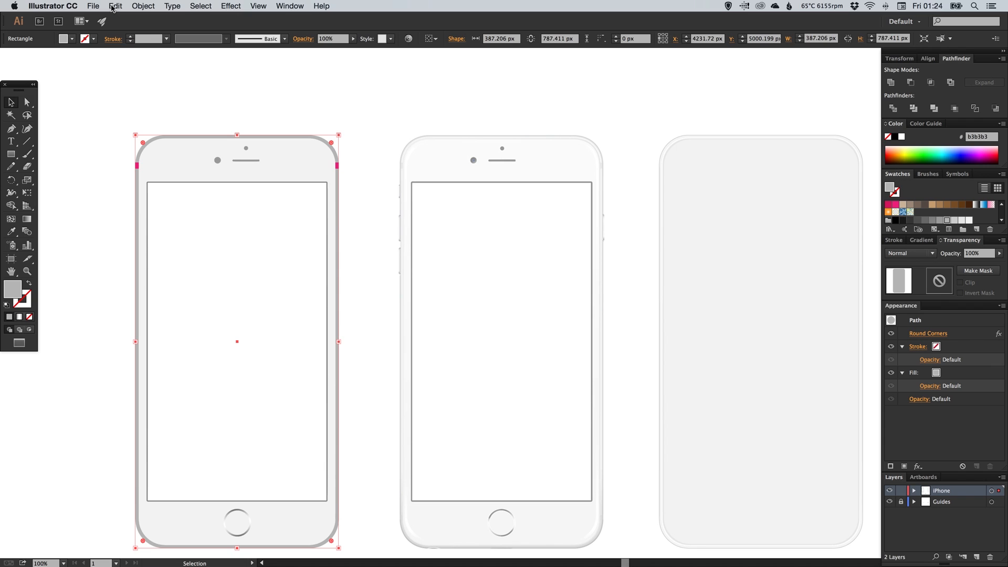
key("super+x")
Group all shapes of the newly shaded phone body and move the group onto the first phone.
left_click_drag(648, 116, 868, 549)
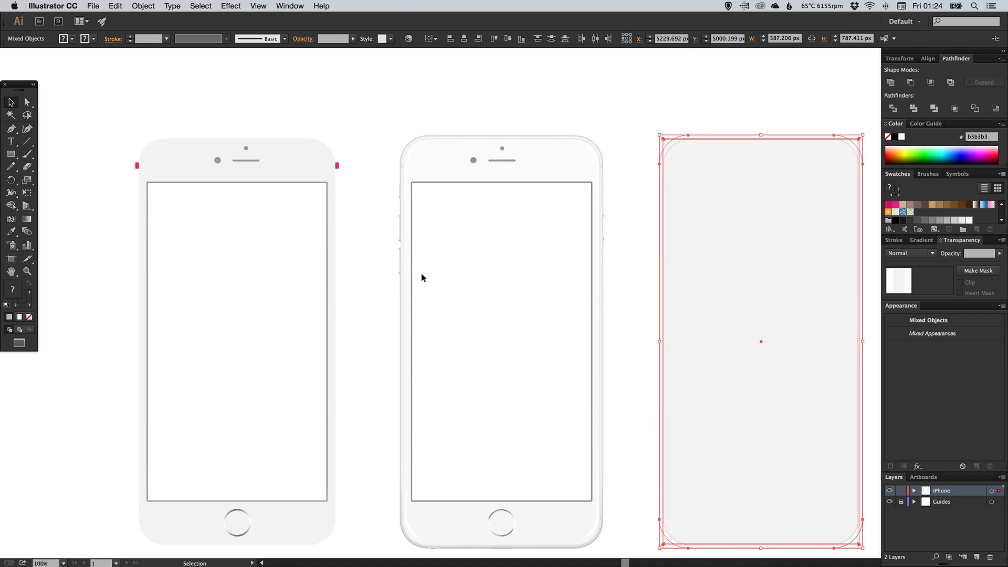
left_click(140, 6)
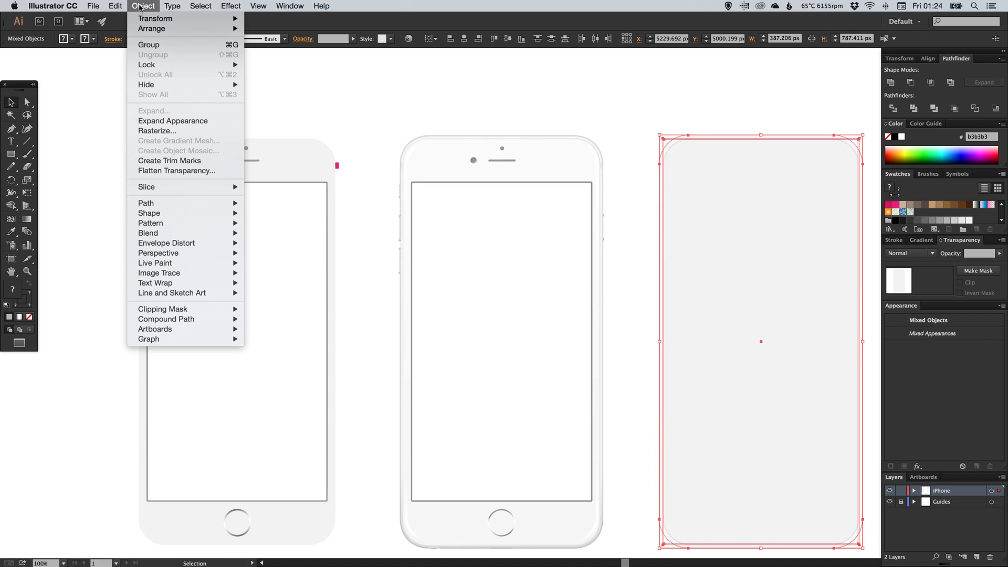
left_click(144, 45)
left_click_drag(826, 174, 316, 185)
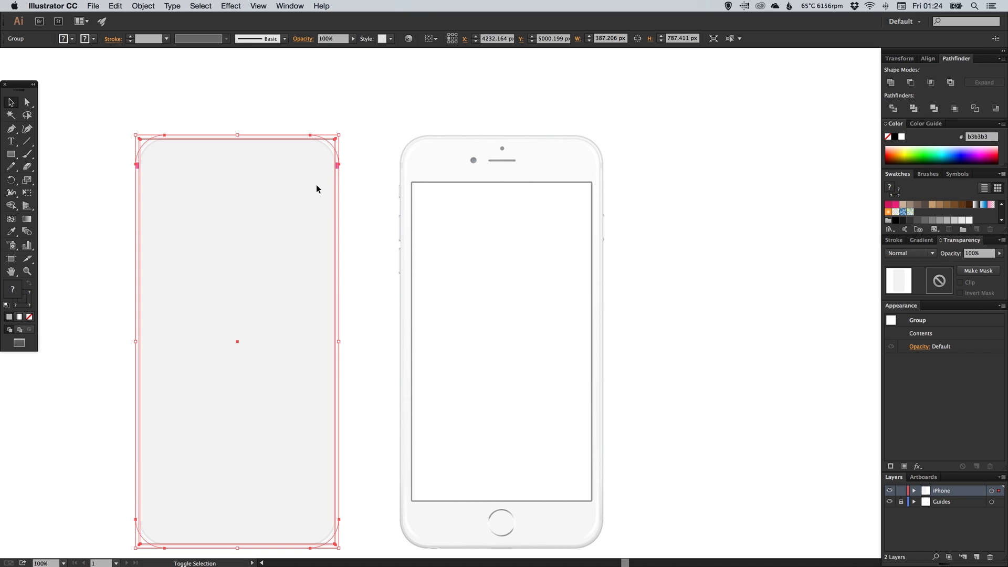
Send the shaded body group to the back, behind the first phone's screen, camera, speaker and home button, and deselect it.
left_click(143, 6)
mouse_move(149, 29)
left_click(278, 63)
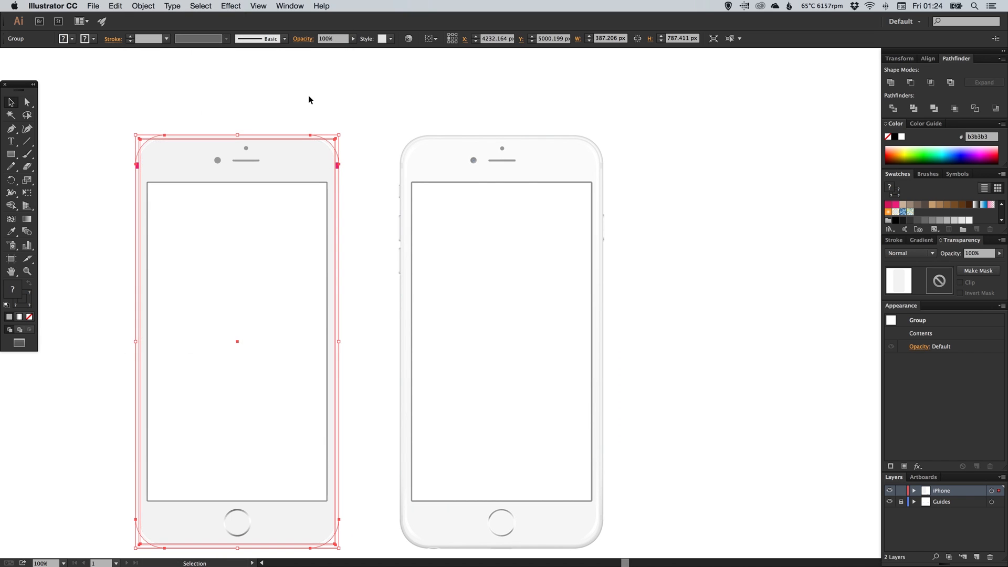
left_click(283, 112)
left_click_drag(281, 117, 367, 95)
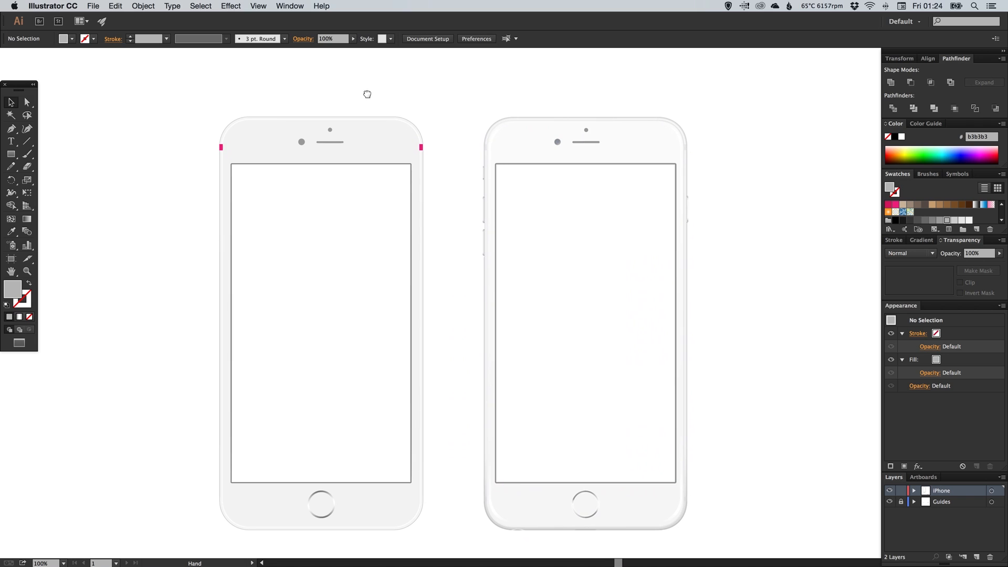
left_click_drag(369, 205, 382, 208)
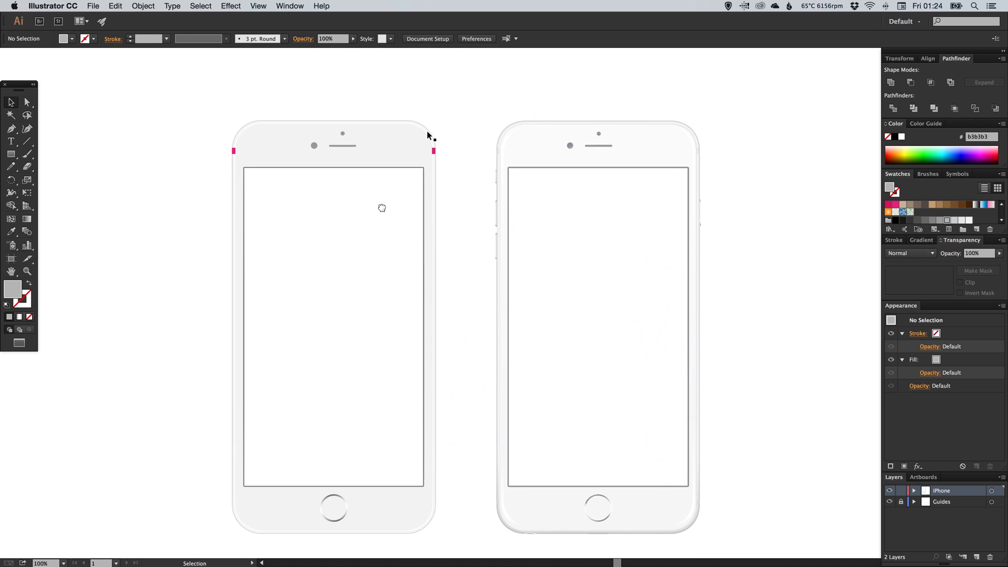
Fill only the inner rounded body shape of the first phone with white FFFFFF and deselect it.
key("a")
left_click(258, 156)
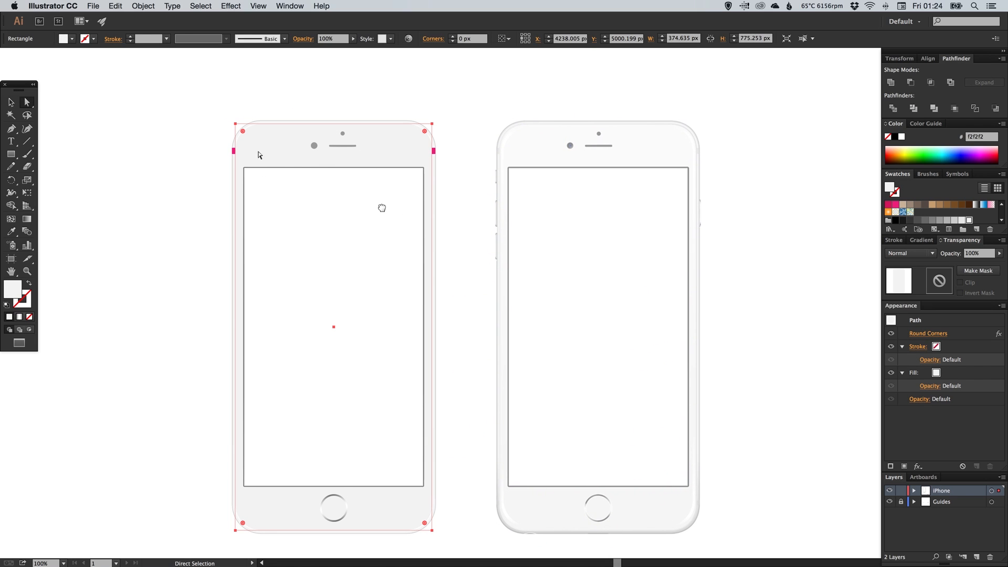
left_click(1001, 206)
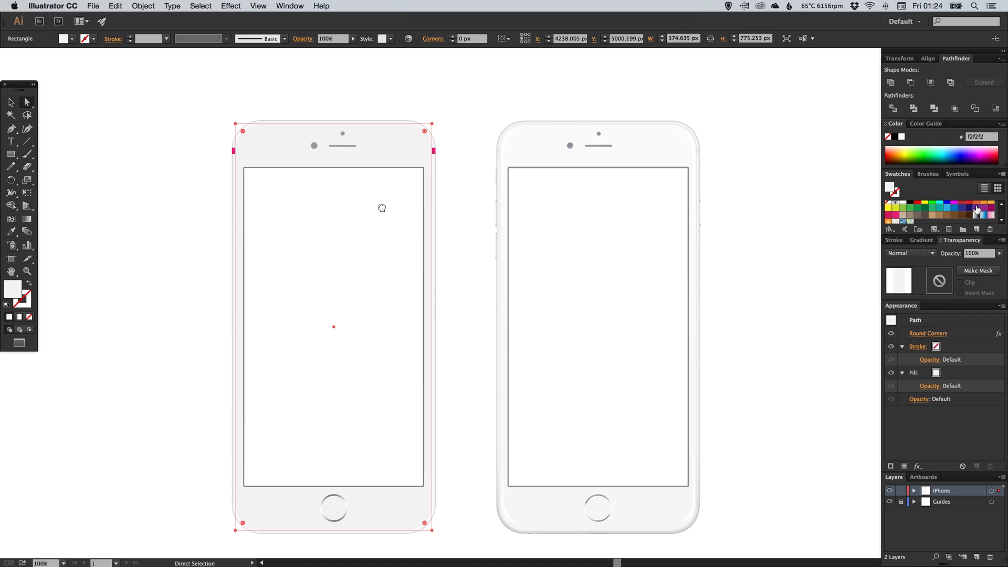
scroll(943, 205, "up", 1)
left_click(907, 206)
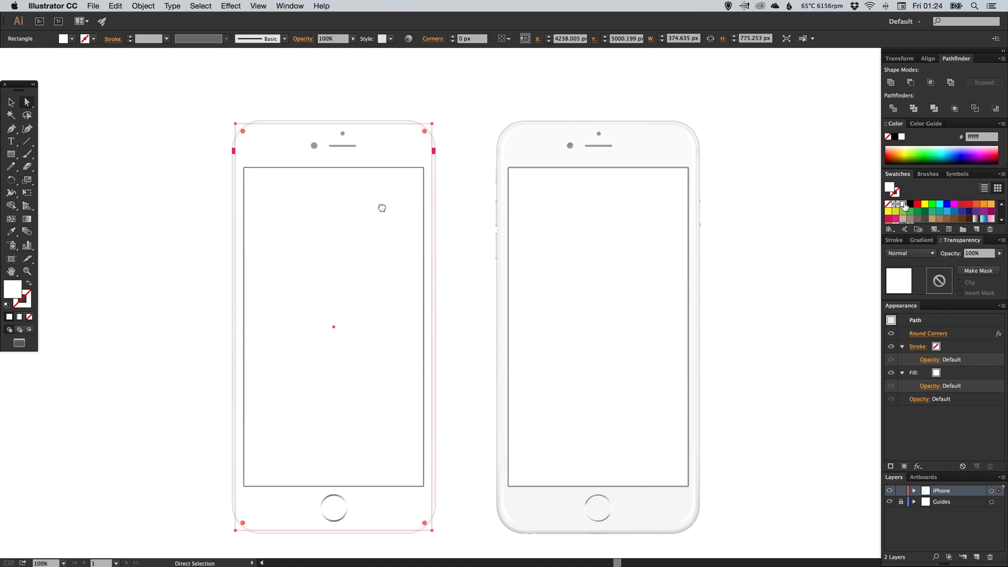
left_click(726, 182)
key("v")
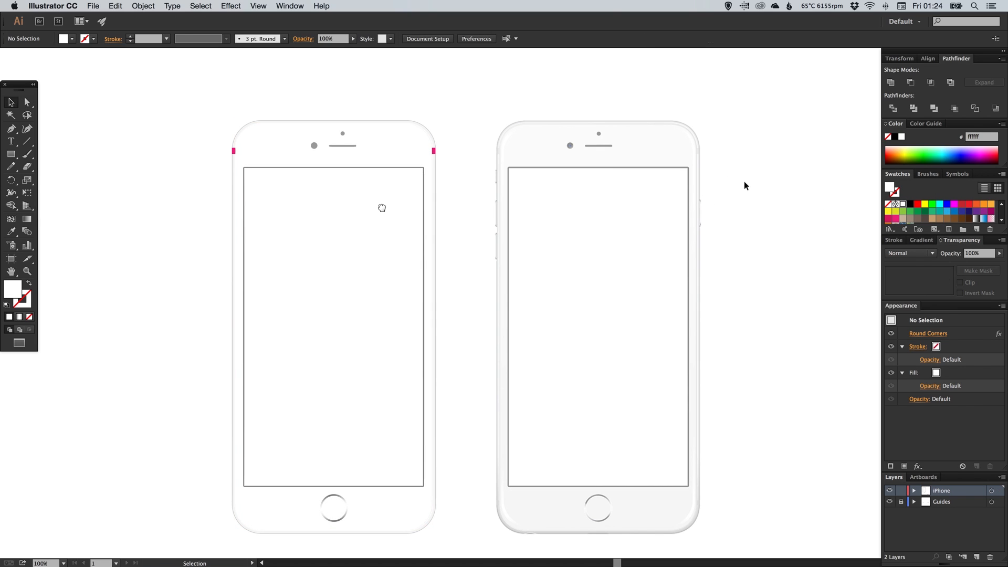
left_click_drag(670, 235, 680, 210)
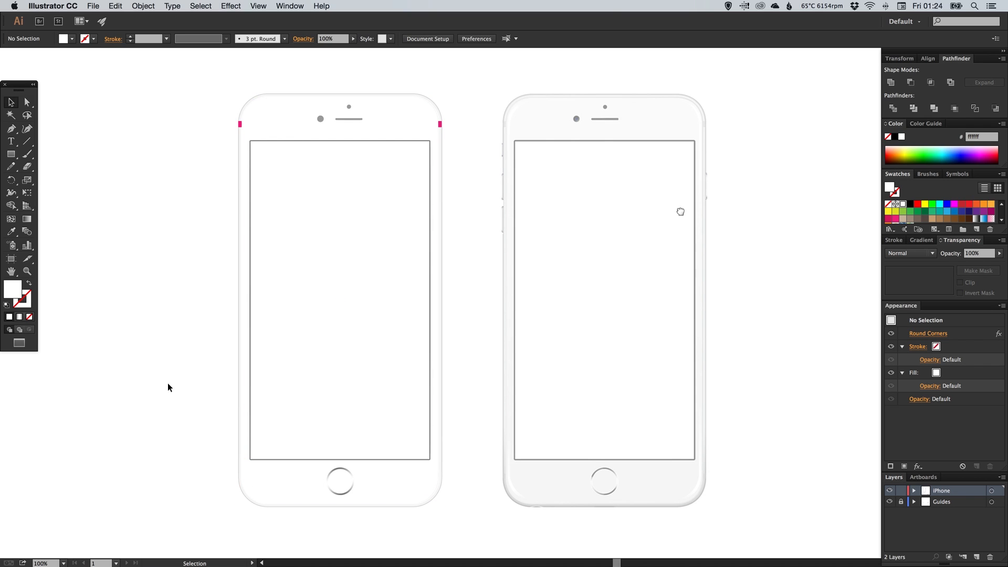
Trace the reference phone's lower-left corner highlight as a closed, white-filled curved sliver about 40 px wide and 98 px tall.
key("z")
left_click_drag(436, 408, 637, 519)
key("v")
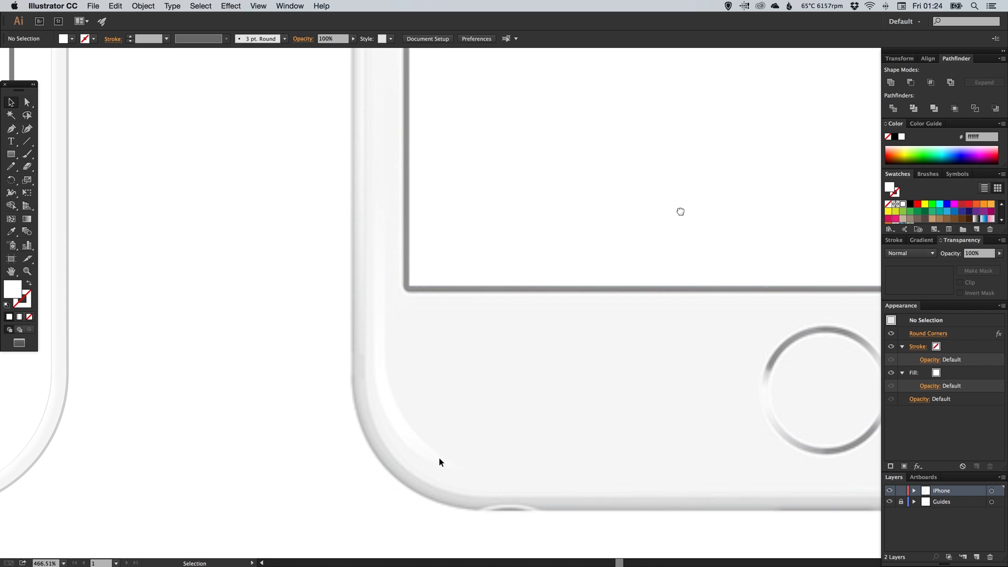
key("p")
left_click(472, 469)
left_click_drag(386, 350, 398, 258)
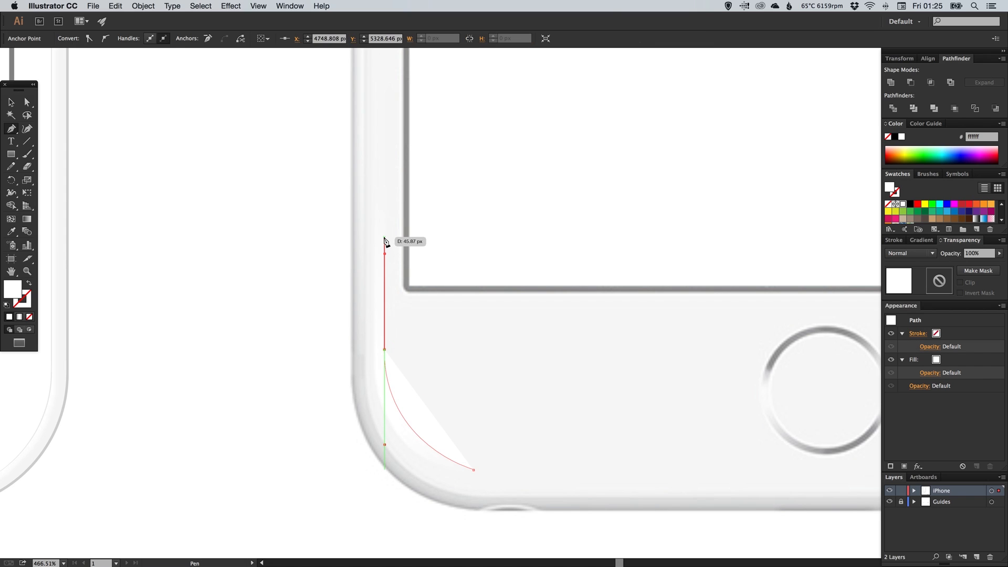
left_click(385, 231)
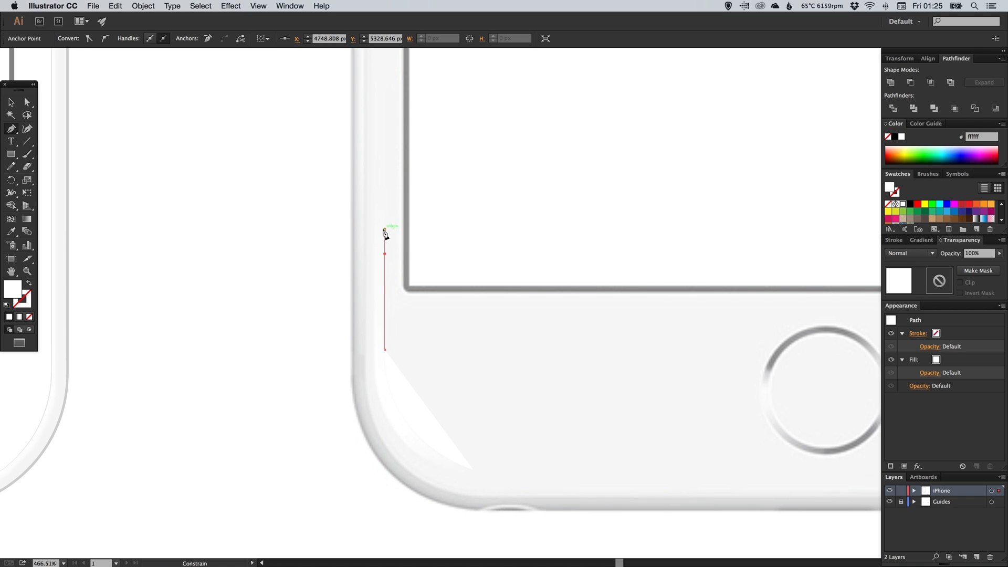
left_click_drag(376, 350, 376, 387)
left_click_drag(477, 474, 572, 484)
key("super+shift+a")
key("v")
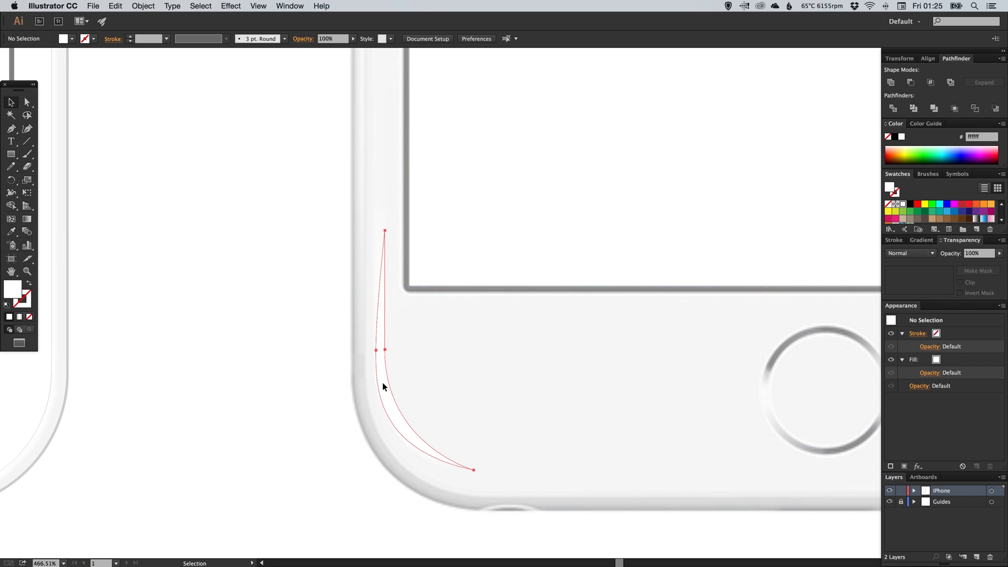
Move the traced corner highlight 44 px left, off the reference phone, and fill it with grey 808080.
left_click(383, 387)
key("super+minus")
key("super+minus")
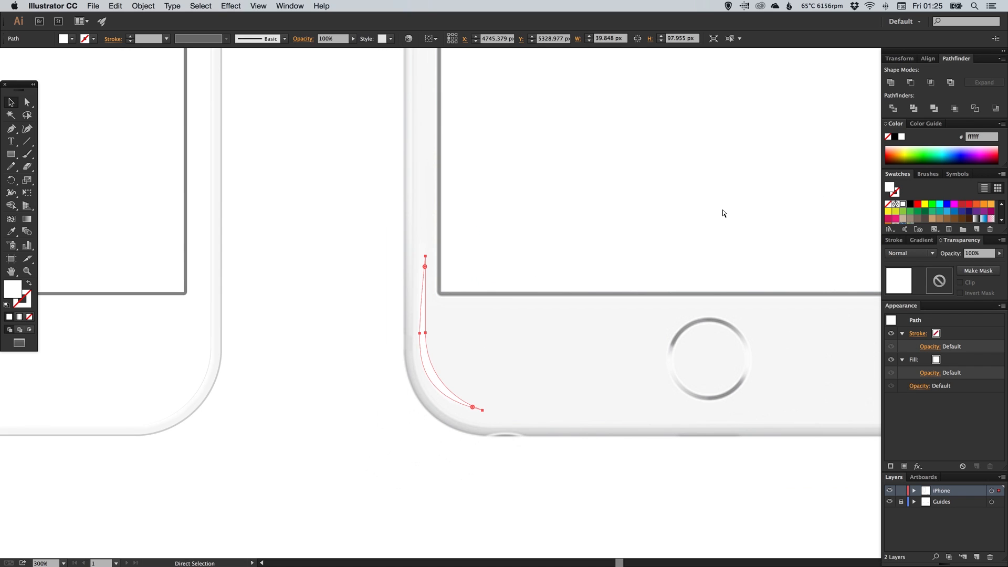
key("shift+Left")
key("shift+Left")
key("shift+Left")
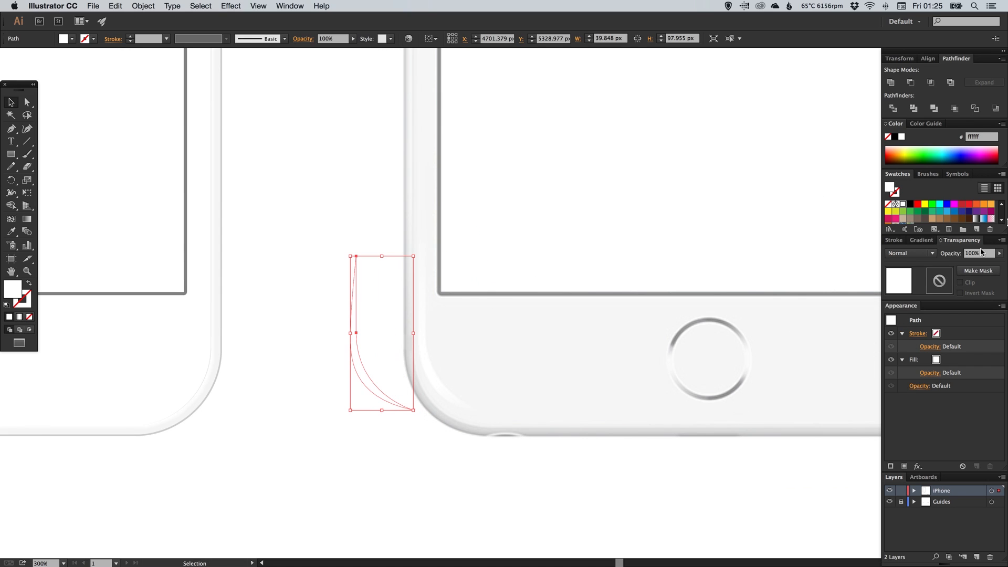
left_click(1002, 221)
left_click(932, 222)
key("super+shift+a")
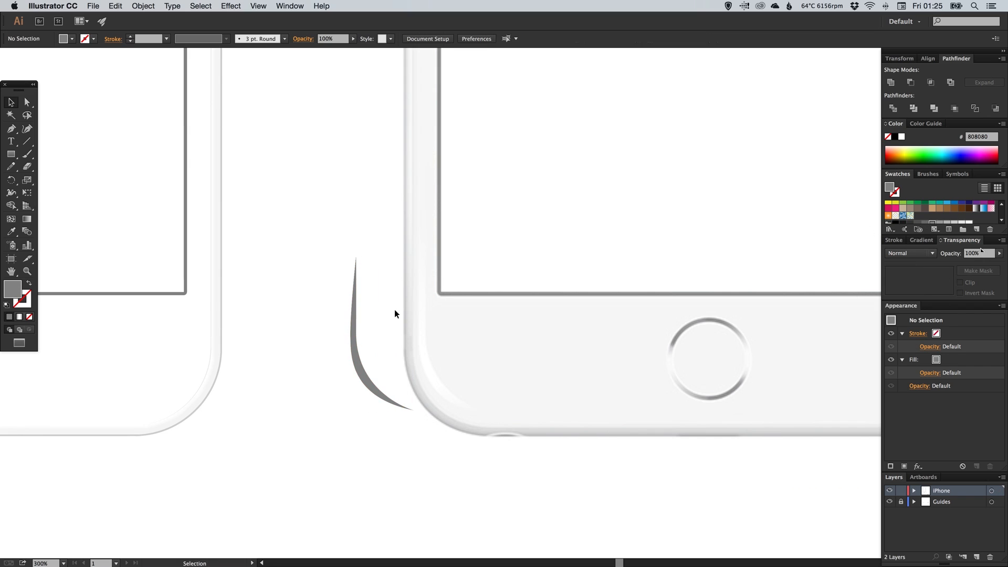
left_click(353, 329)
left_click(367, 353)
left_click(356, 321)
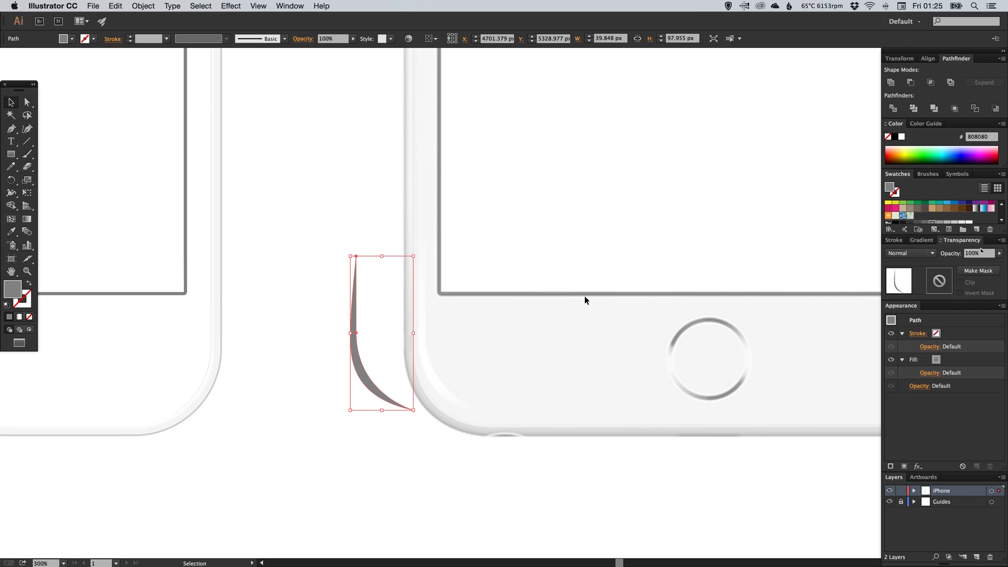
Give the first phone's inner body shape a linear gradient fill from white to light grey F2F2F2.
scroll(284, 339, "left", 15)
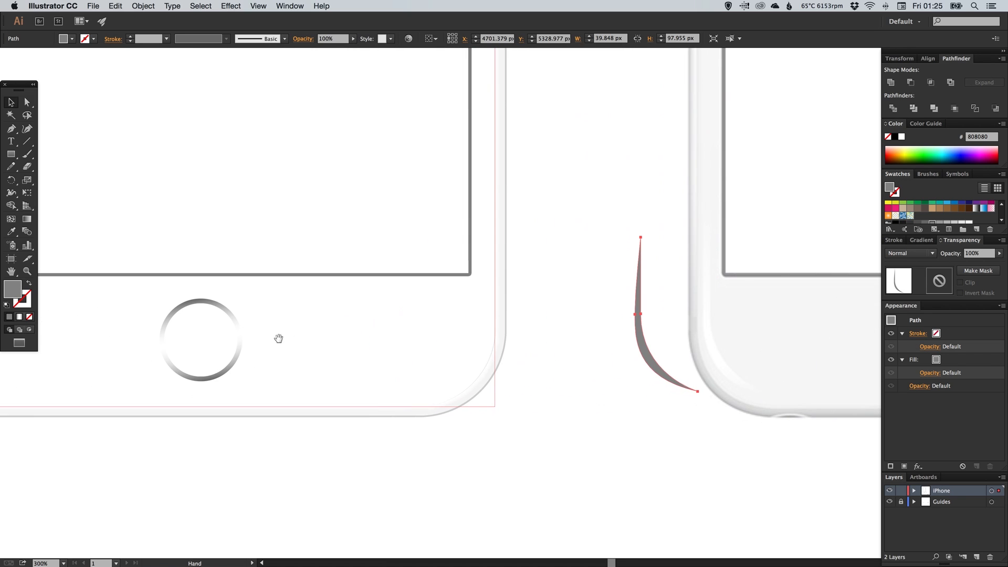
left_click(161, 345)
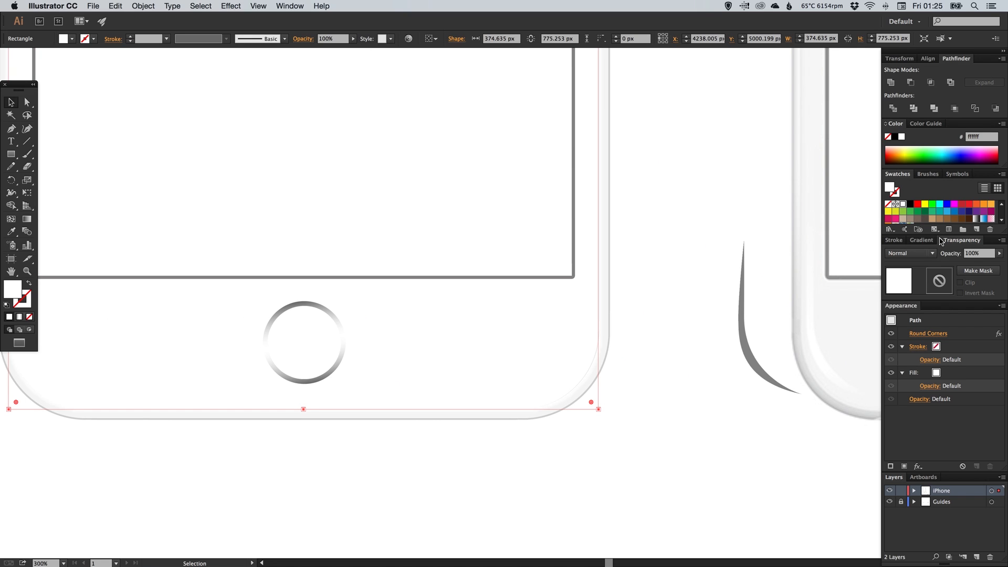
left_click(922, 240)
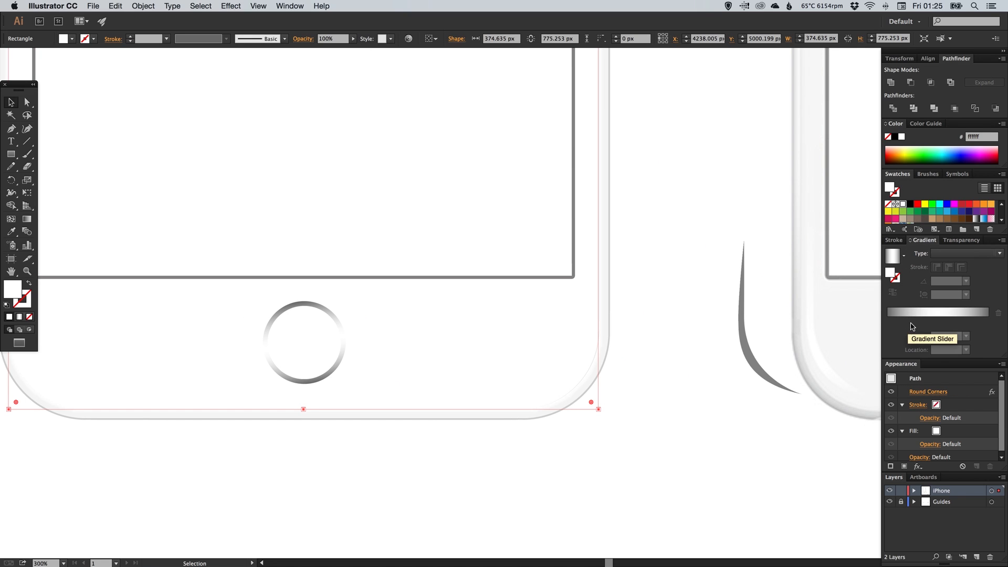
left_click(909, 328)
mouse_move(888, 321)
left_mouse_down()
mouse_move(888, 336)
mouse_move(940, 335)
mouse_move(888, 322)
left_mouse_up()
left_click(1002, 220)
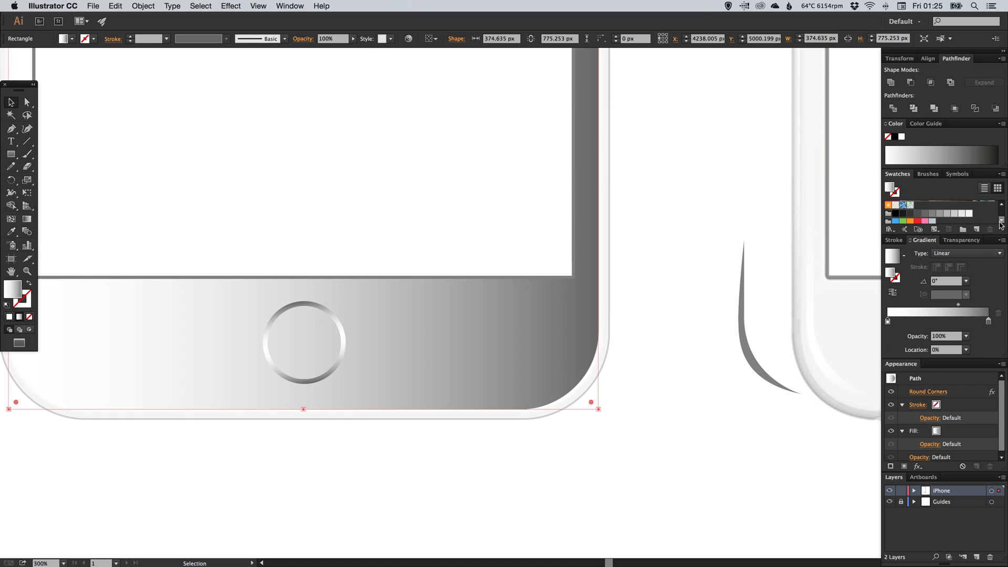
left_click_drag(970, 213, 989, 323)
Set the inner body gradient's angle to 90°, reverse the gradient, and deselect the shape.
left_click(948, 283)
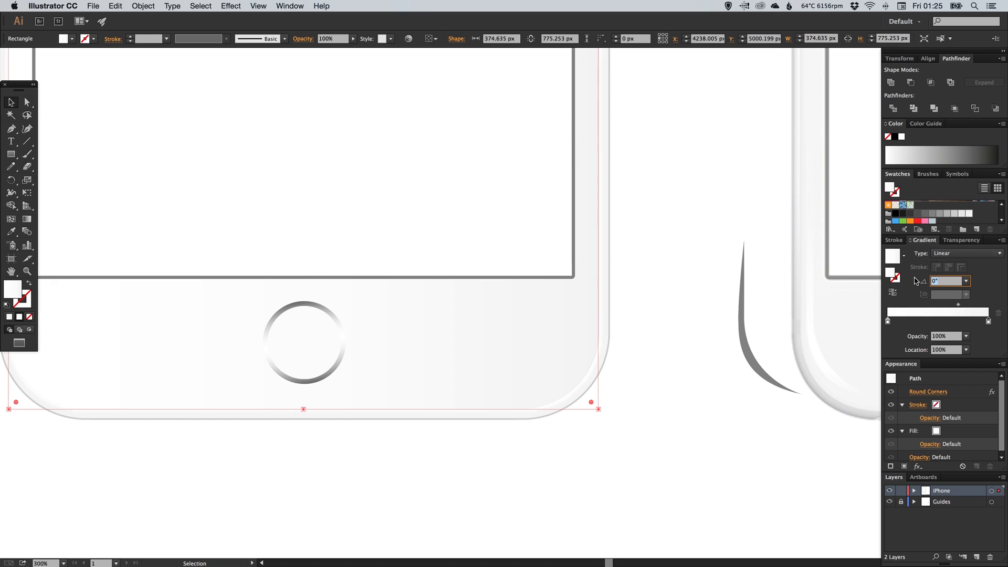
type("90")
key("Return")
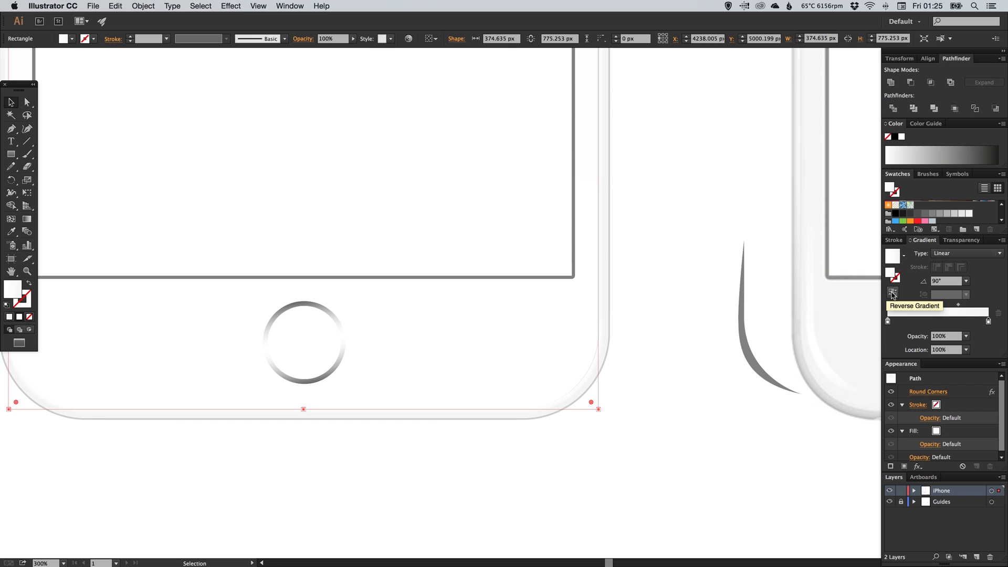
left_click(893, 293)
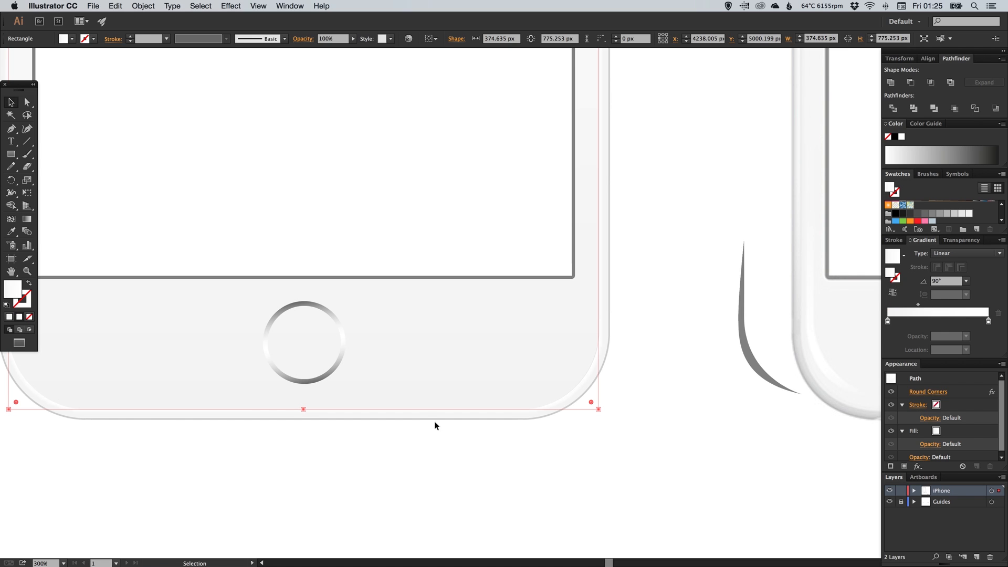
left_click(454, 464)
Compare the first phone's body shading with the reference phone, examining the reference's lower-left corner close up.
left_click_drag(408, 370, 505, 387)
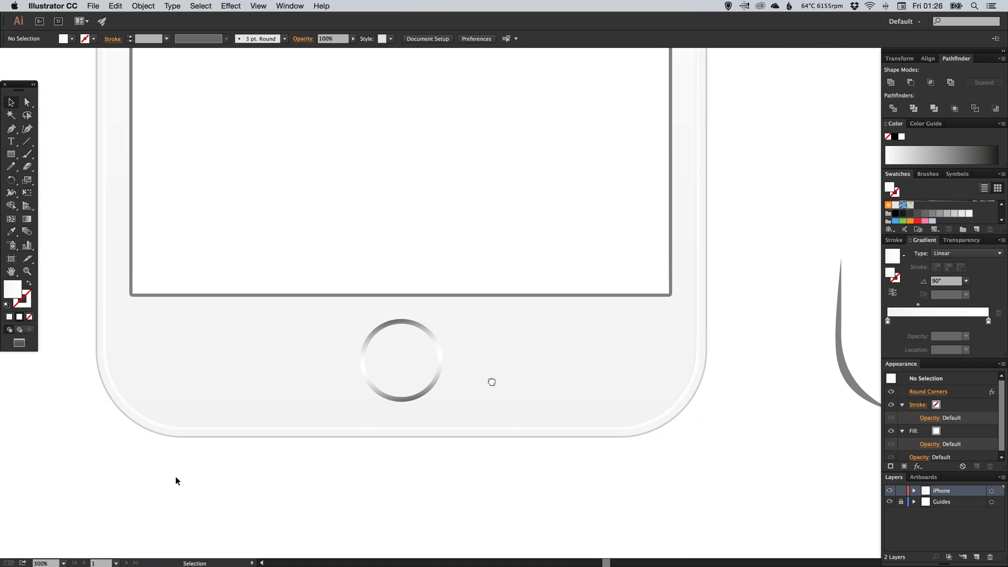
key("super+minus")
key("super+minus")
key("super+minus")
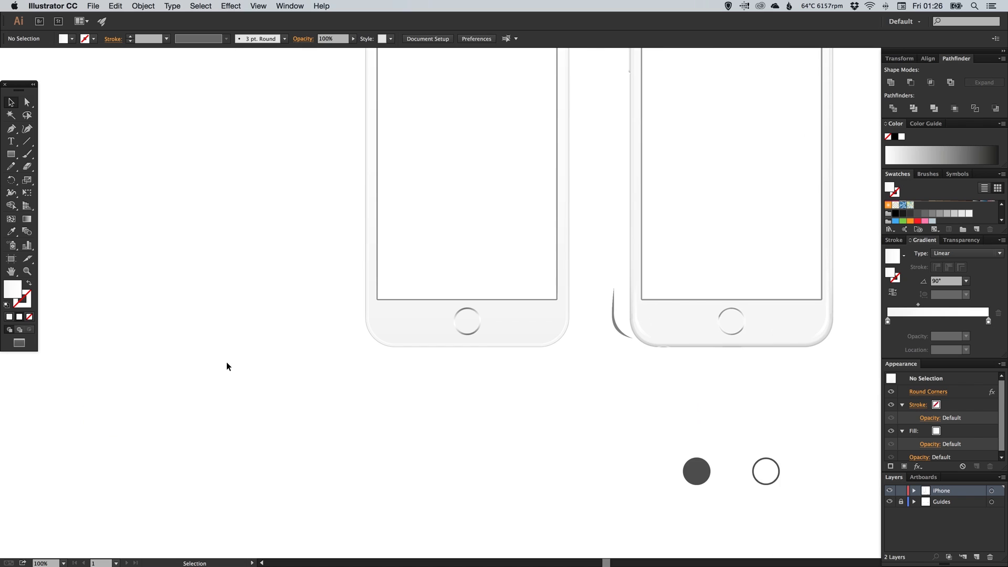
left_click_drag(659, 317, 632, 356)
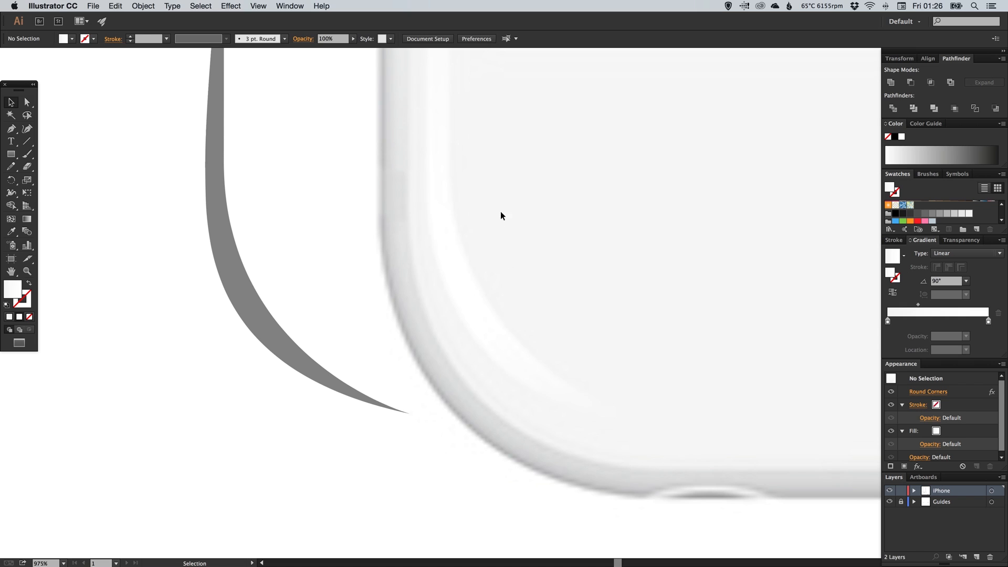
key("super+minus")
key("super+minus")
key("super+minus")
key("super+minus")
key("super+minus")
key("super+minus")
left_click_drag(446, 283, 441, 241)
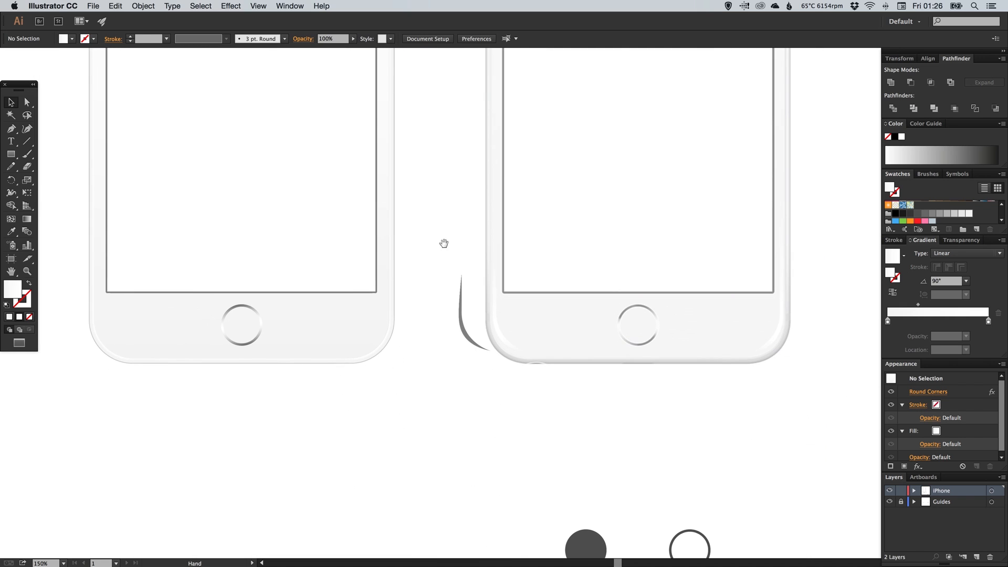
Fill the first phone's inner body shape with solid F2F2F2 and create a new RGB swatch with R, G and B at 246.
key("z")
left_click_drag(336, 241, 569, 408)
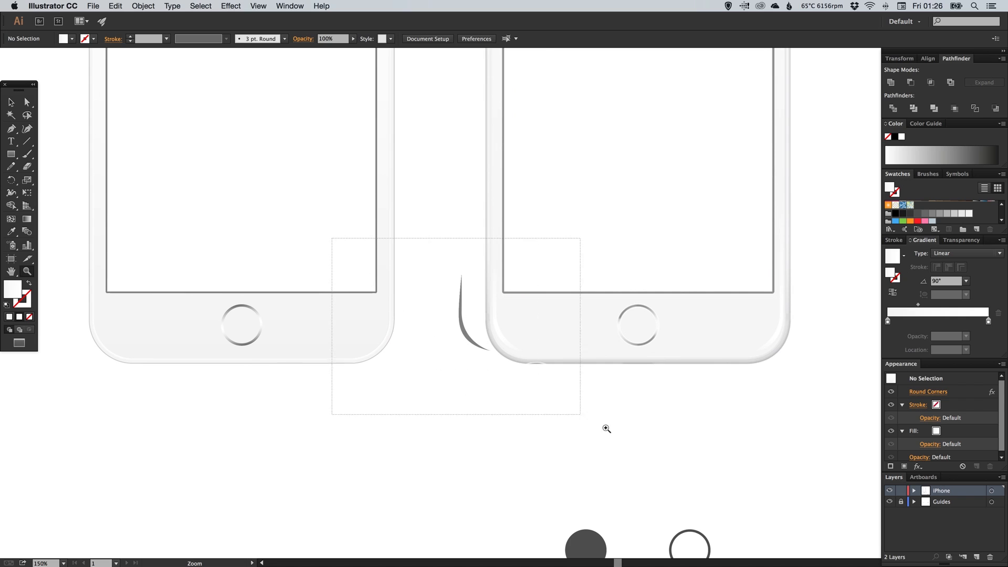
key("a")
left_click(201, 288)
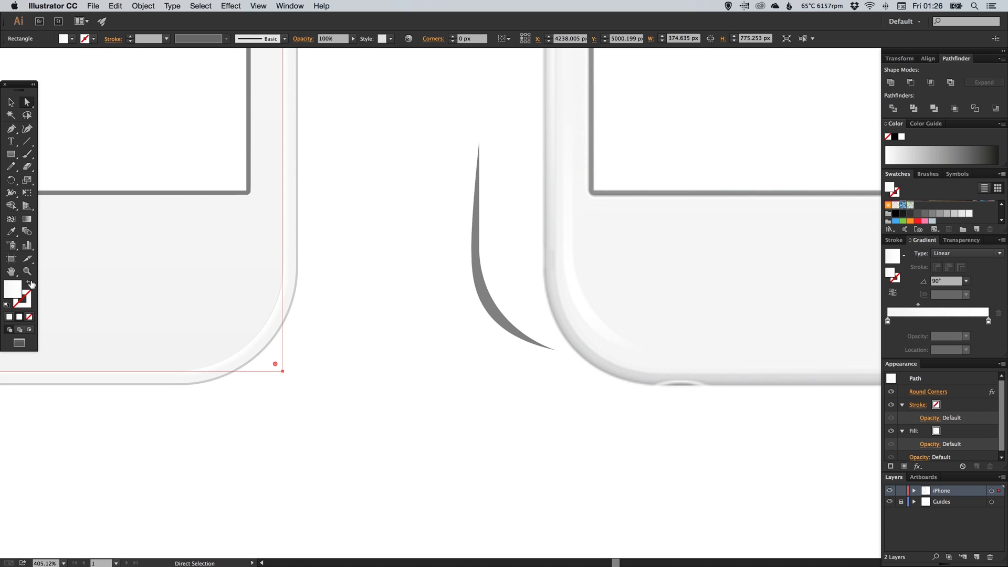
left_click(970, 216)
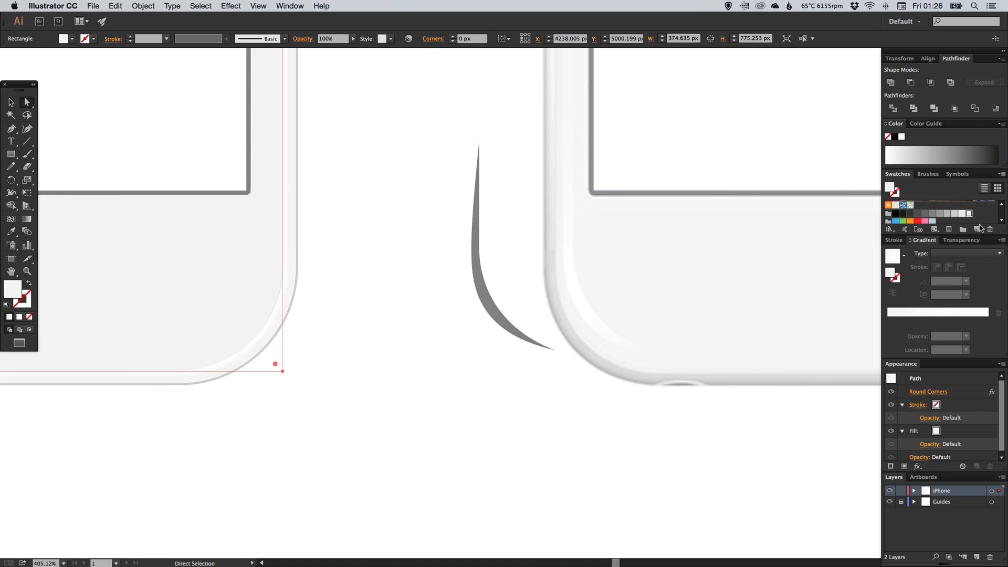
left_click(977, 230)
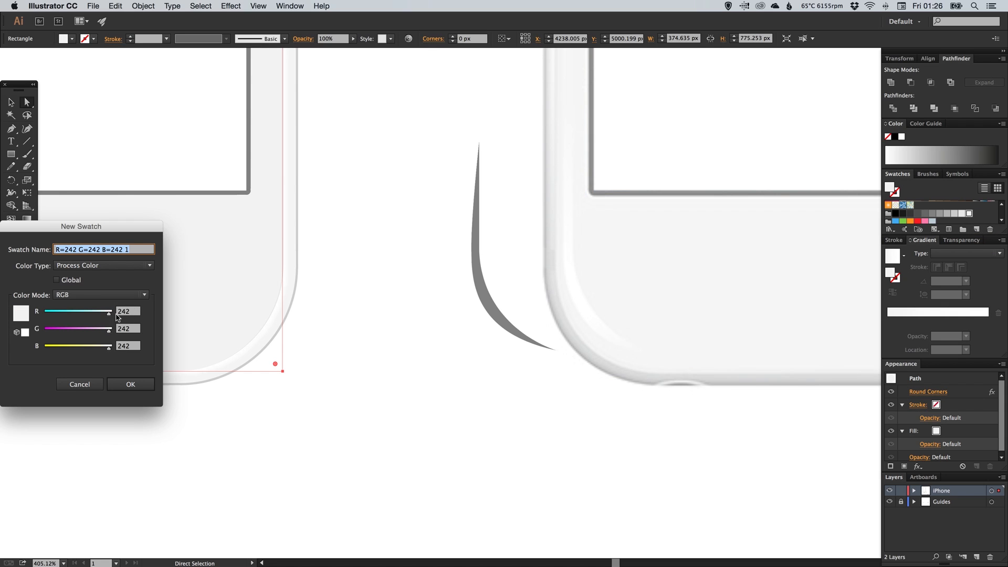
left_click_drag(111, 315, 108, 311)
left_click(135, 330)
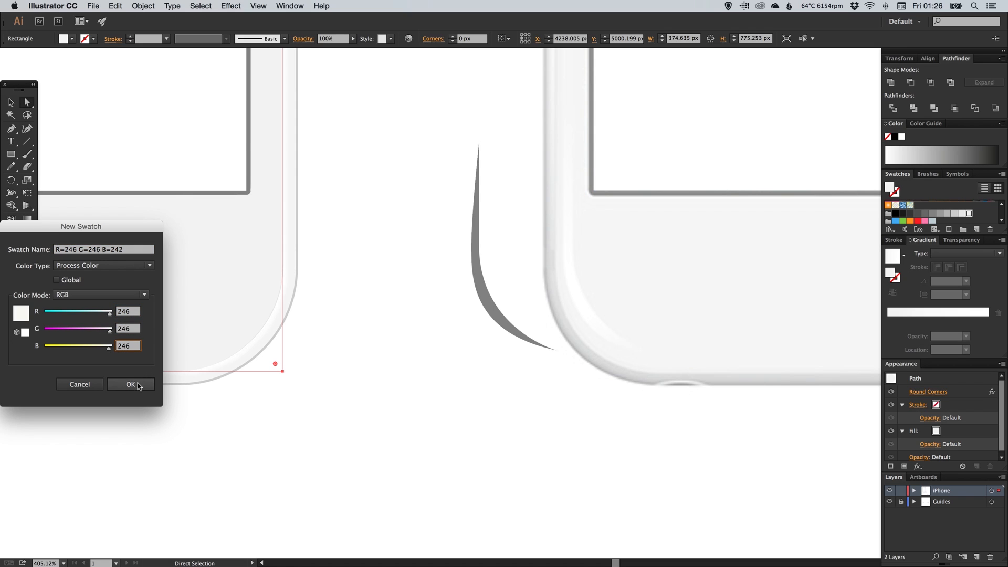
left_click(131, 385)
Reapply the linear gradient to the inner body shape, use the new R=246 G=246 B=246 swatch as its end colour, and deselect it.
left_click(933, 311)
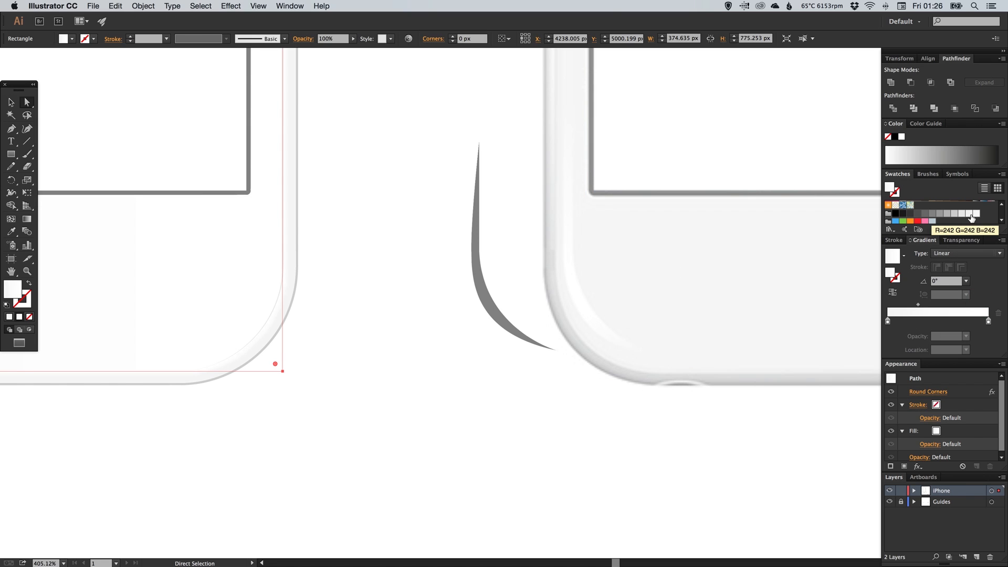
left_click_drag(976, 216, 989, 325)
key("v")
left_click(397, 326)
left_click(260, 278)
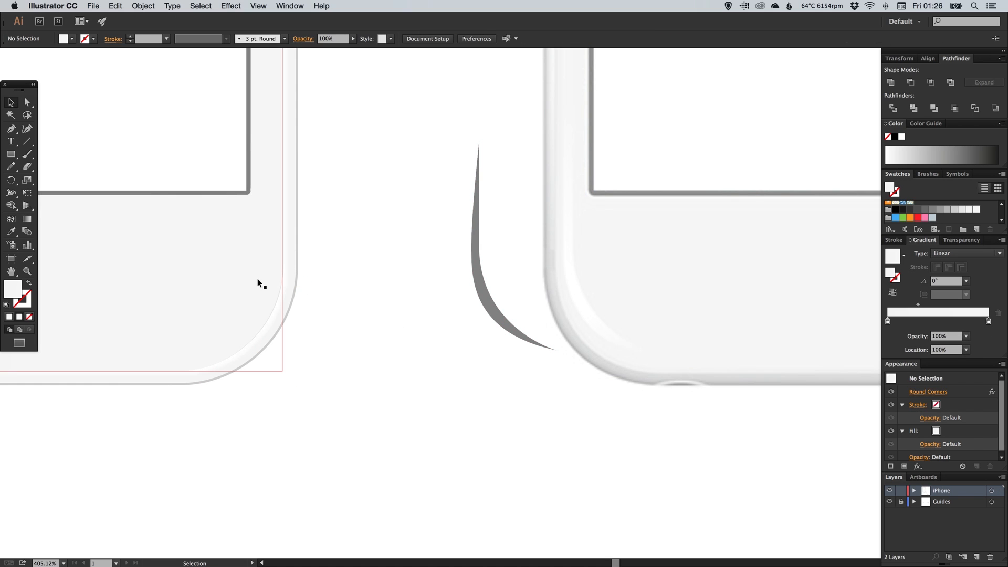
key("a")
left_click(339, 238)
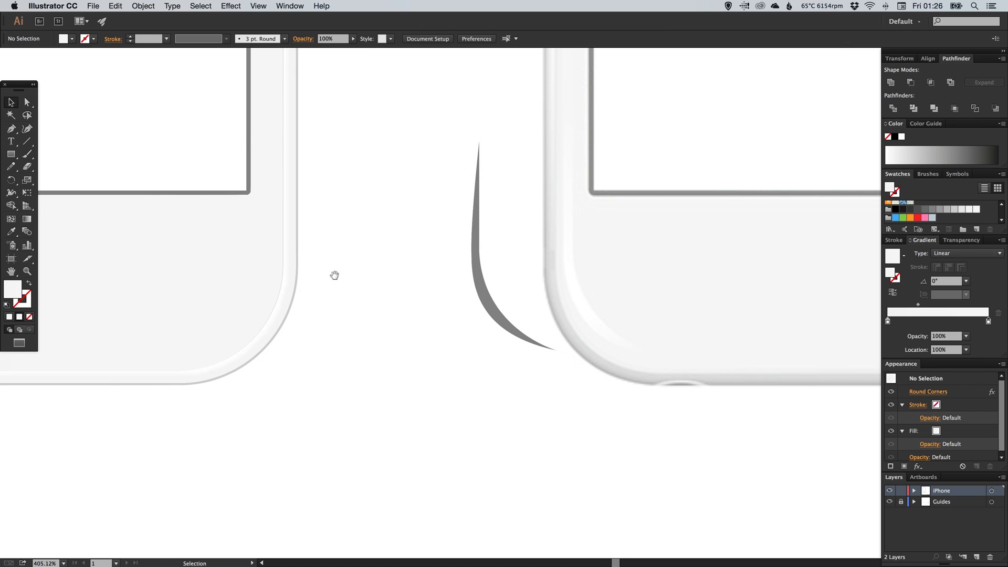
Examine the first phone's finished body gradient and the grey corner highlight shape between the two phones.
left_click_drag(334, 274, 481, 280)
key("super+minus")
key("super+minus")
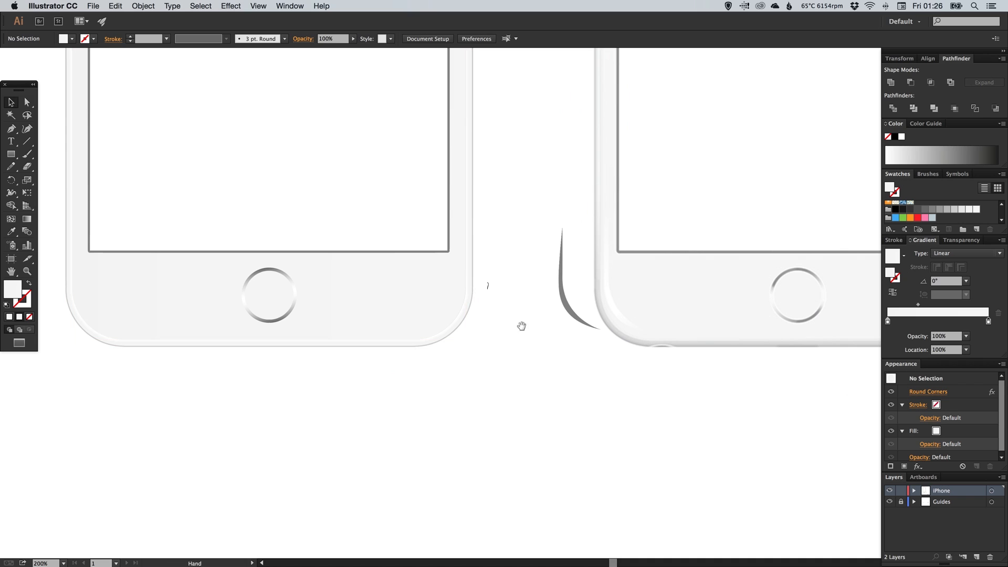
left_click_drag(559, 312, 508, 329)
key("z")
left_click_drag(454, 214, 594, 408)
key("v")
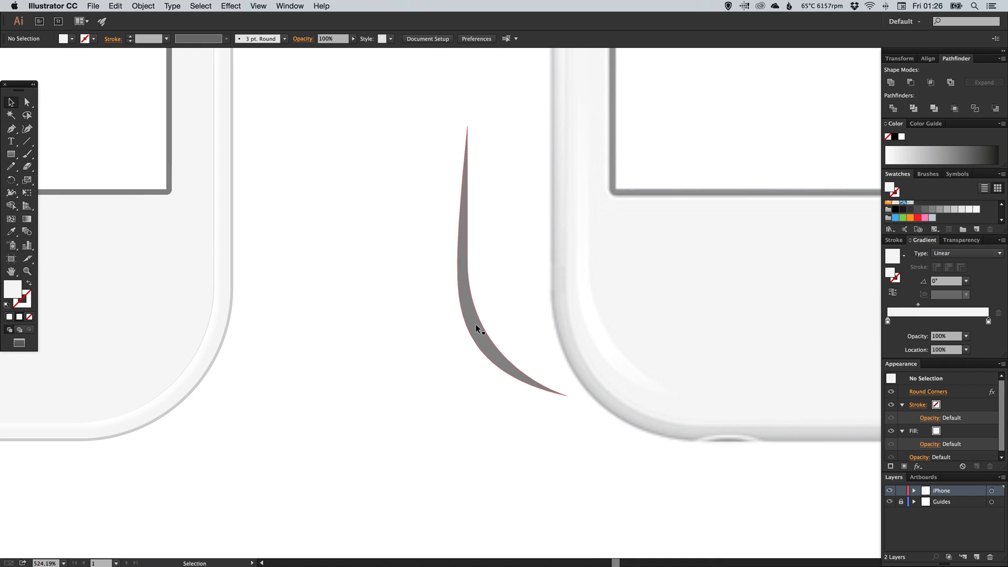
Fill the grey curved shape with a linear gradient and set the gradient midpoint's location to 50%.
left_click(475, 326)
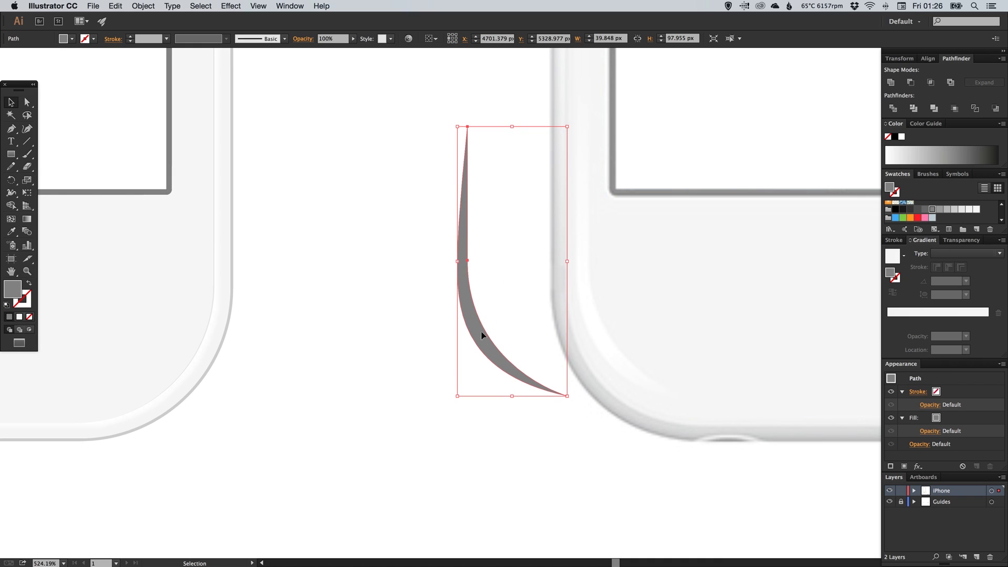
left_click(930, 322)
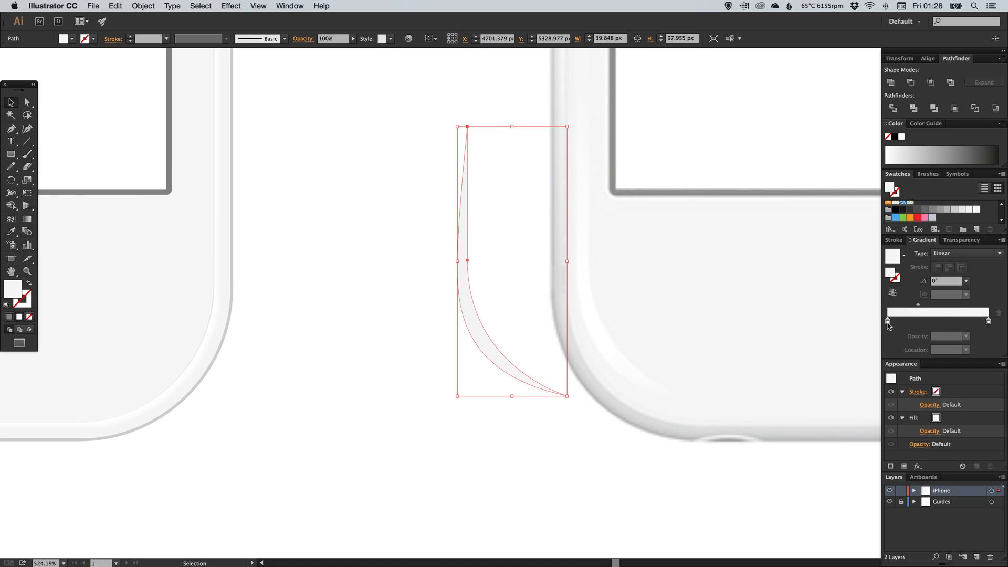
left_click_drag(918, 306, 930, 305)
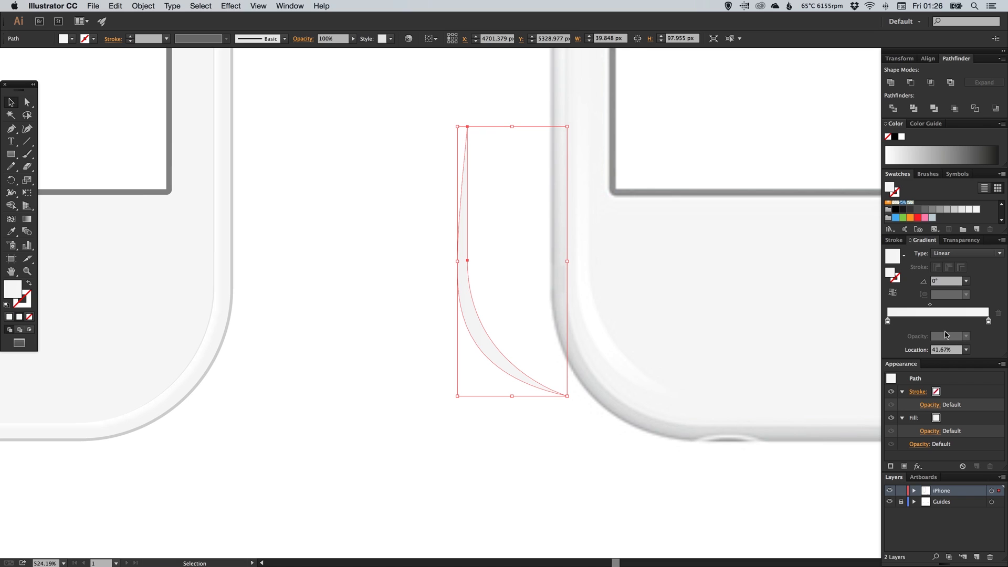
type("50")
key("Return")
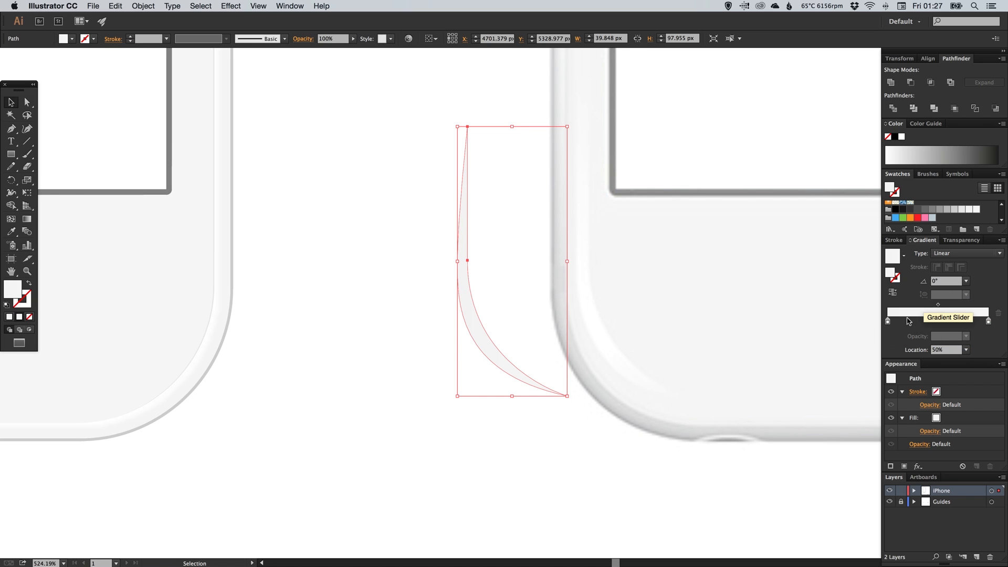
Add a third gradient stop between the two end stops at a location of 50%.
left_click(887, 322)
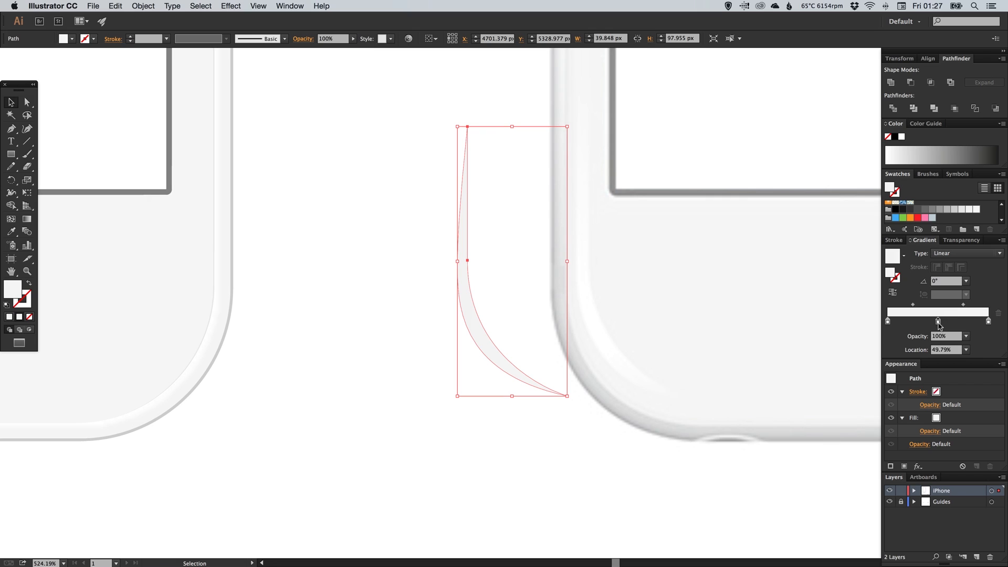
key("super+a")
type("50")
key("Return")
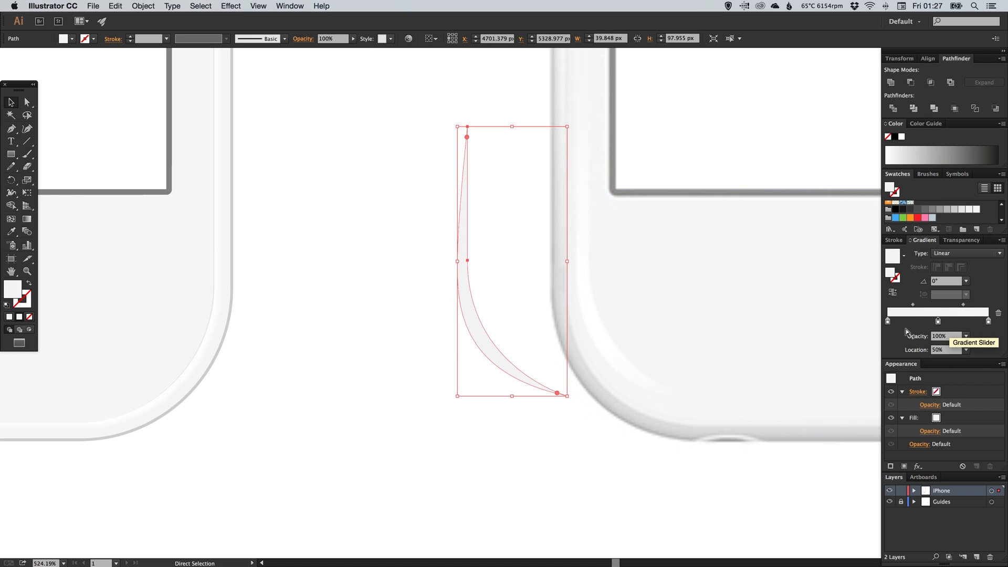
Set the opacity of the gradient's first and last stops to 0%.
left_click(887, 321)
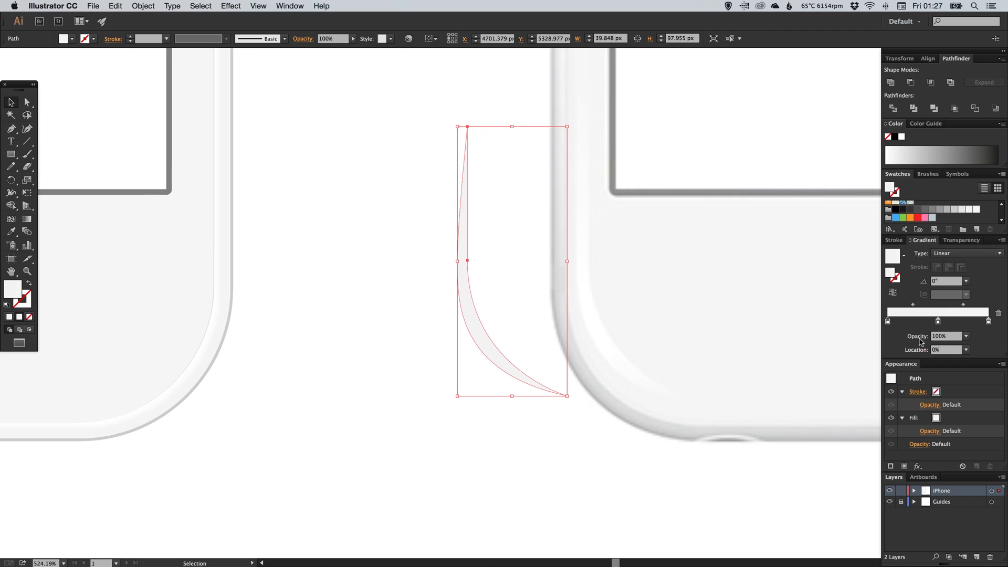
left_click(966, 336)
left_click(977, 348)
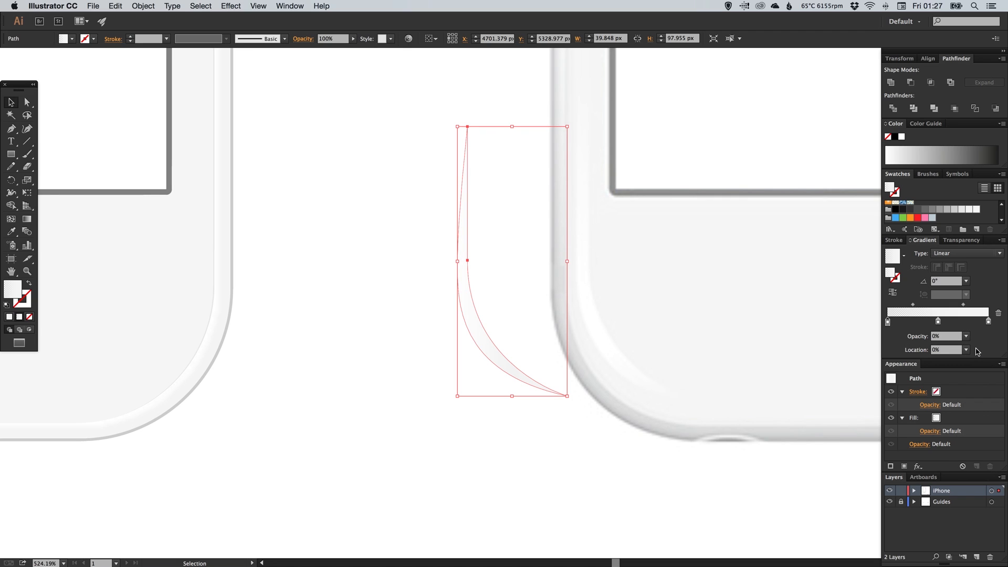
left_click(989, 322)
left_click(966, 336)
left_click(972, 350)
Set the gradient's first midpoint to a location of 30% and its second midpoint to 70%.
left_click(912, 305)
left_click(947, 350)
type("30")
key("Return")
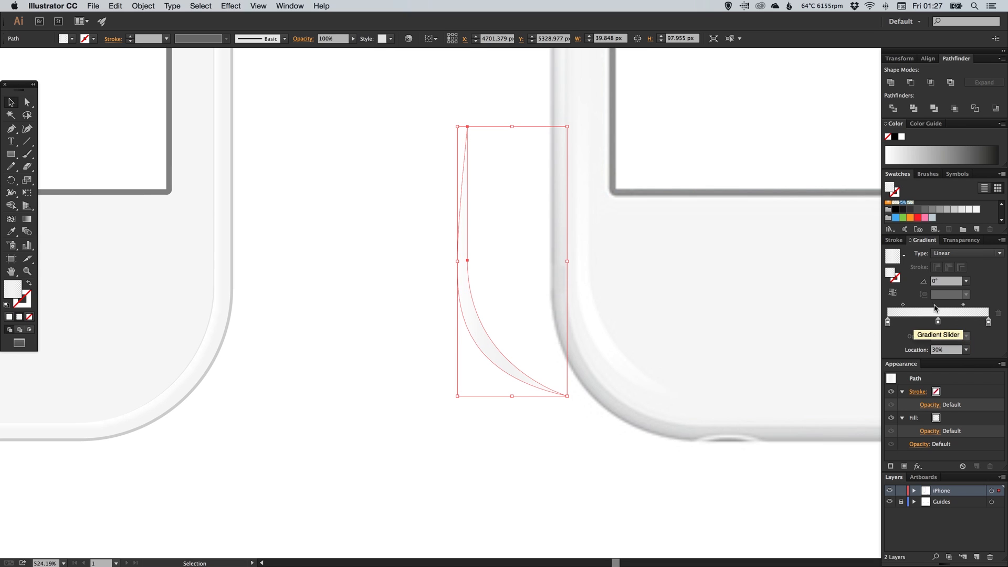
left_click_drag(902, 305, 974, 306)
key("super+z")
left_click(948, 350)
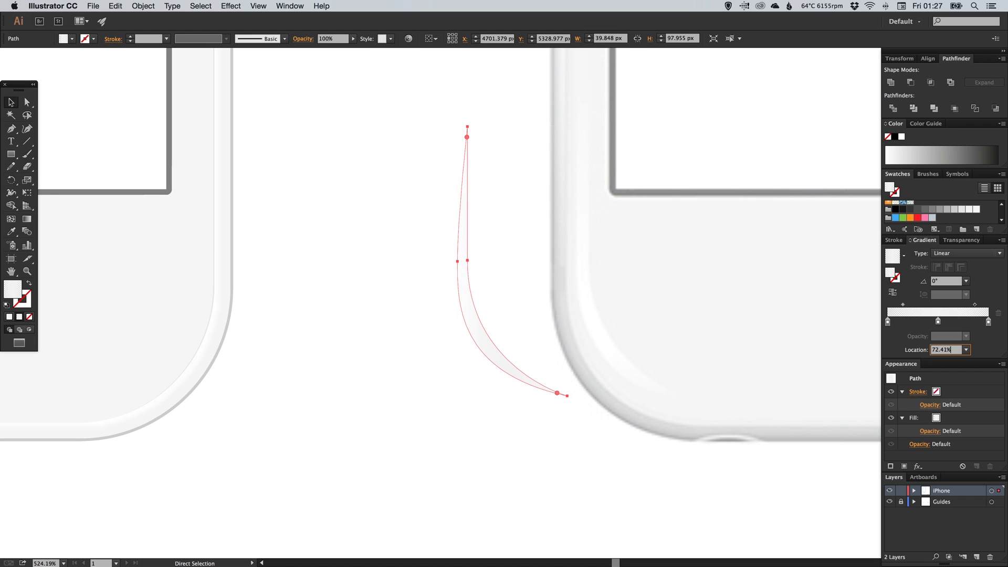
type("70")
key("Return")
Move the curved shape about 53 px right, onto the lower-left corner of the shaded phone.
key("super+minus")
left_click_drag(488, 324, 599, 324)
left_click(499, 180)
key("z")
left_click_drag(413, 156, 694, 378)
key("v")
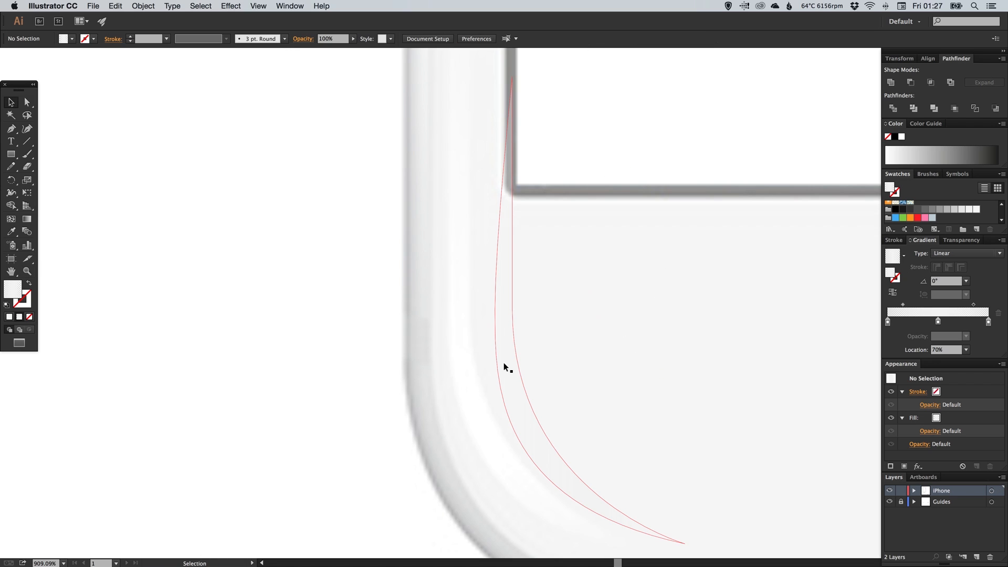
Try a 90° gradient angle on the curved shape.
left_click(503, 362)
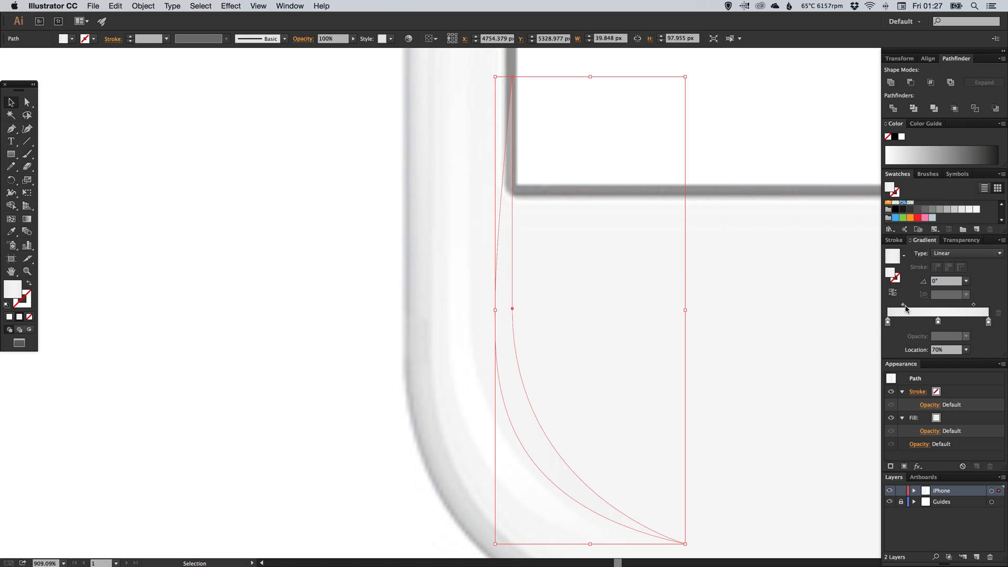
left_click(948, 284)
key("Return")
key("super+shift+a")
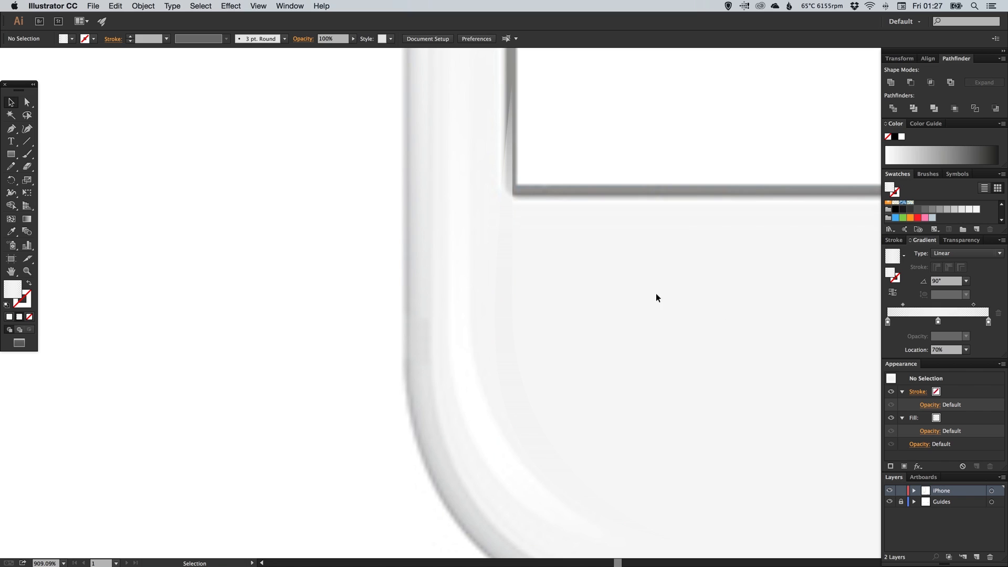
Recolour the middle stop of the curved shape's gradient with the red ff1d25 swatch.
left_click(530, 432)
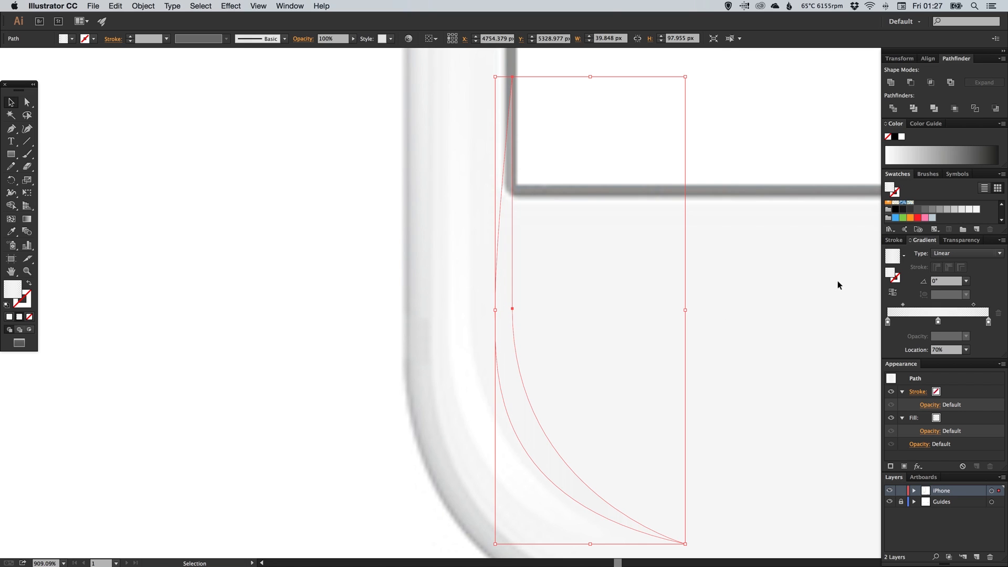
left_click_drag(919, 221, 939, 321)
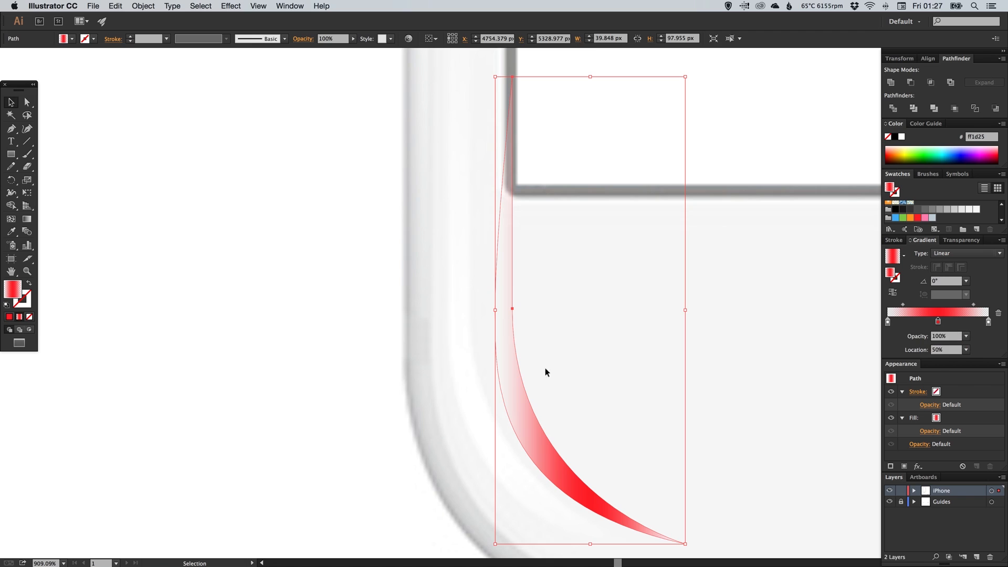
left_click(567, 388)
left_click(525, 423)
Set the gradient angle to 90° and move the curved shape 40 px left, off the phone.
left_click(953, 283)
type("90")
key("Return")
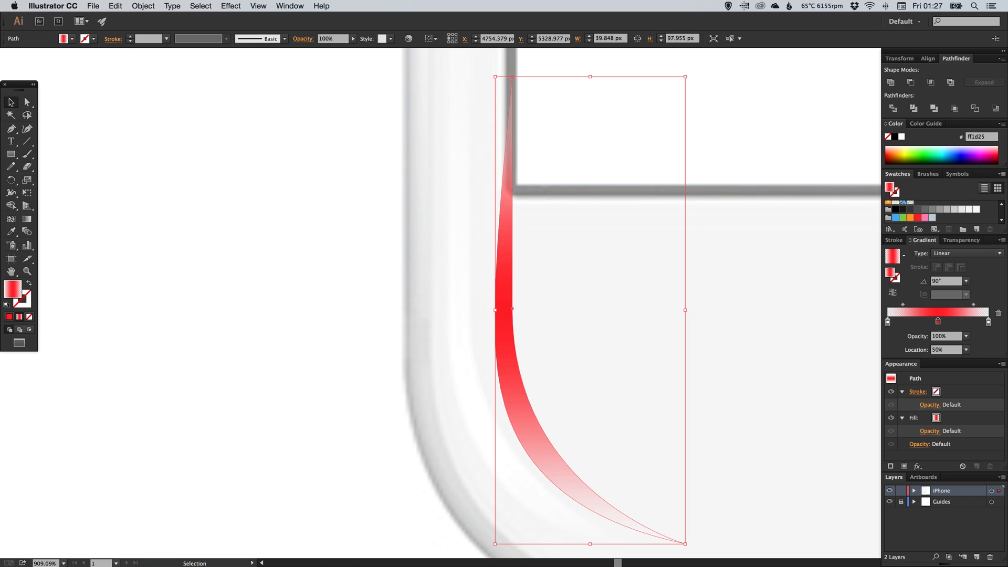
key("super+shift+a")
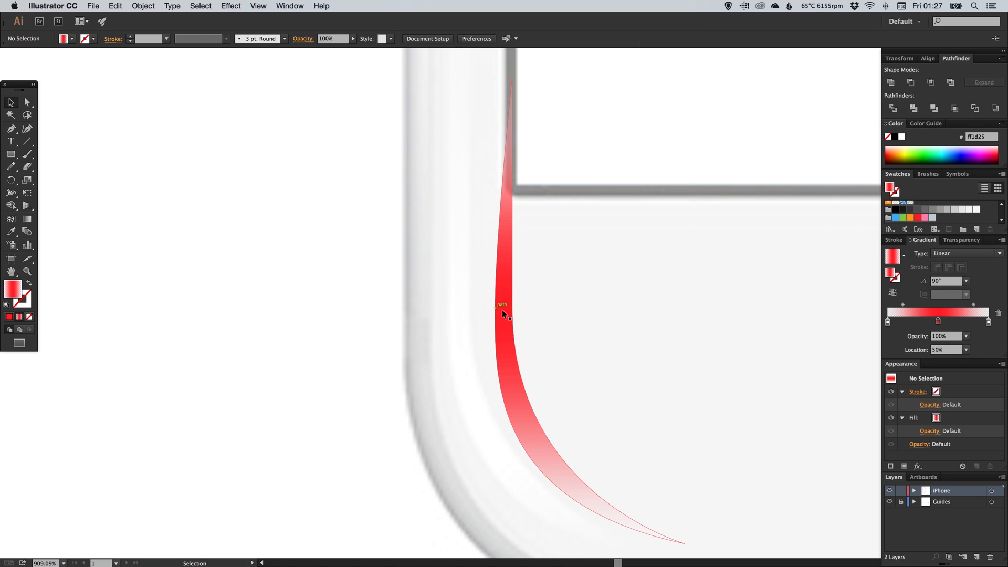
left_click_drag(492, 317, 303, 317)
key("super+shift+a")
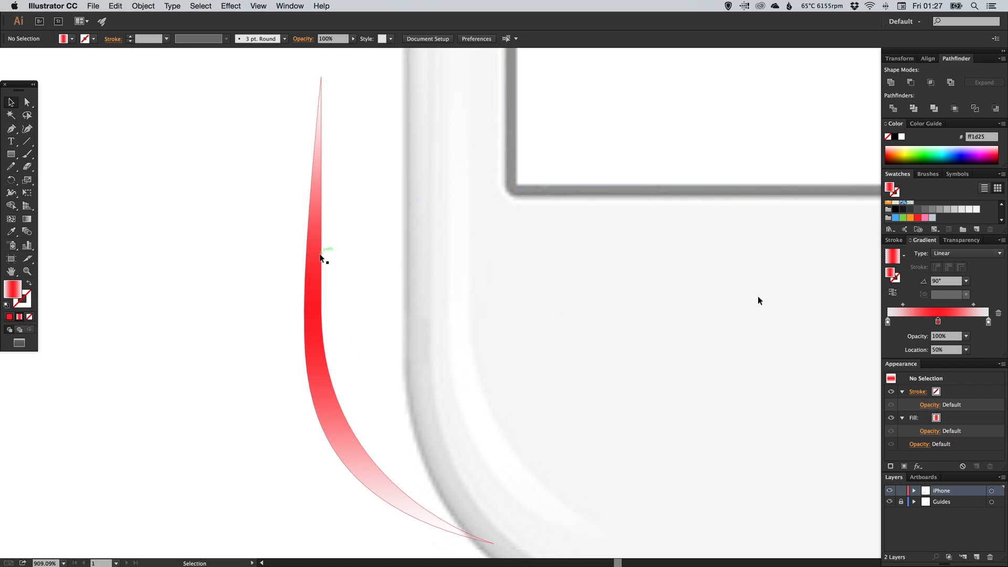
Pull both end stops of the curved shape's gradient inward, setting the first stop's location to 20%.
left_click(321, 257)
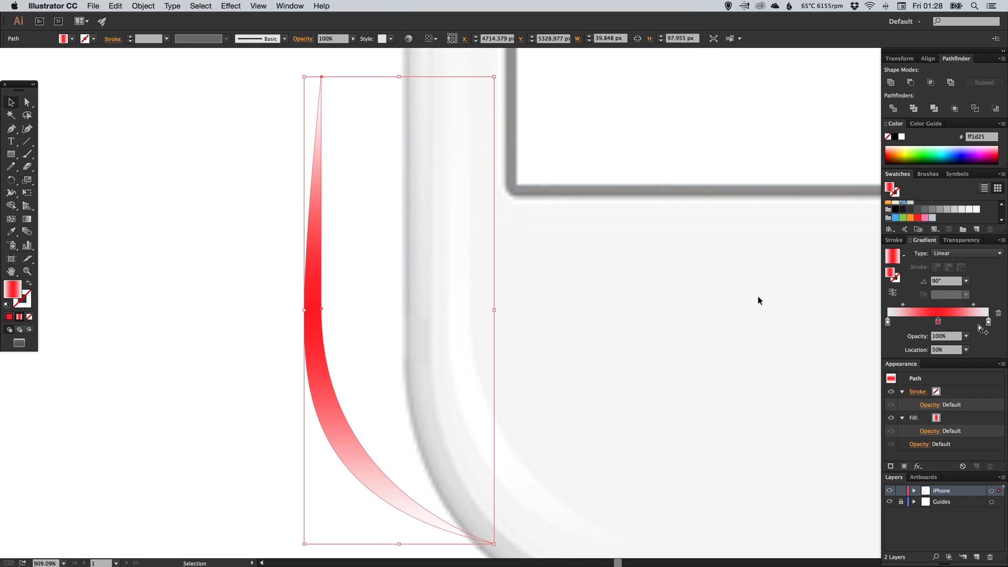
left_click_drag(989, 322, 971, 323)
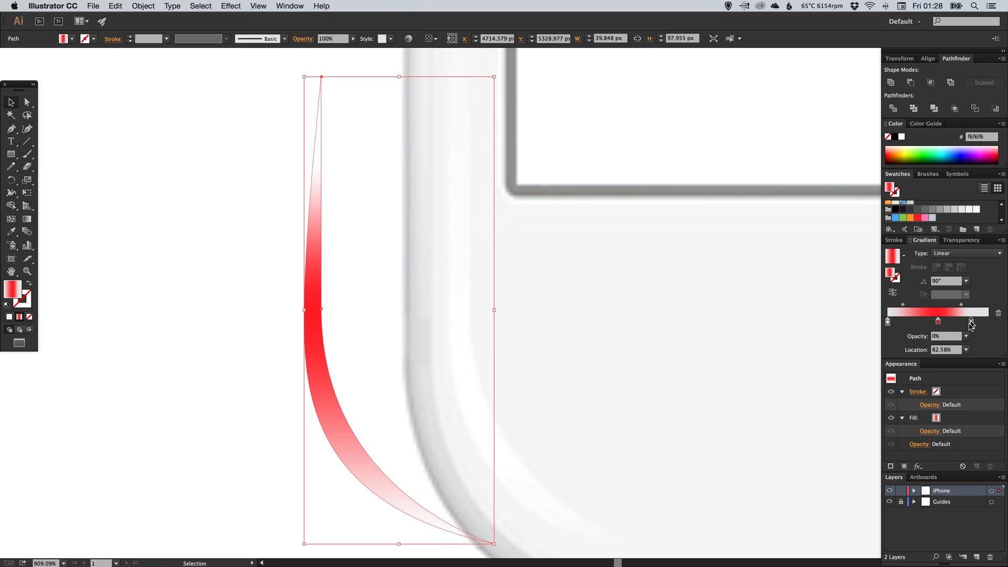
left_click_drag(889, 323, 901, 323)
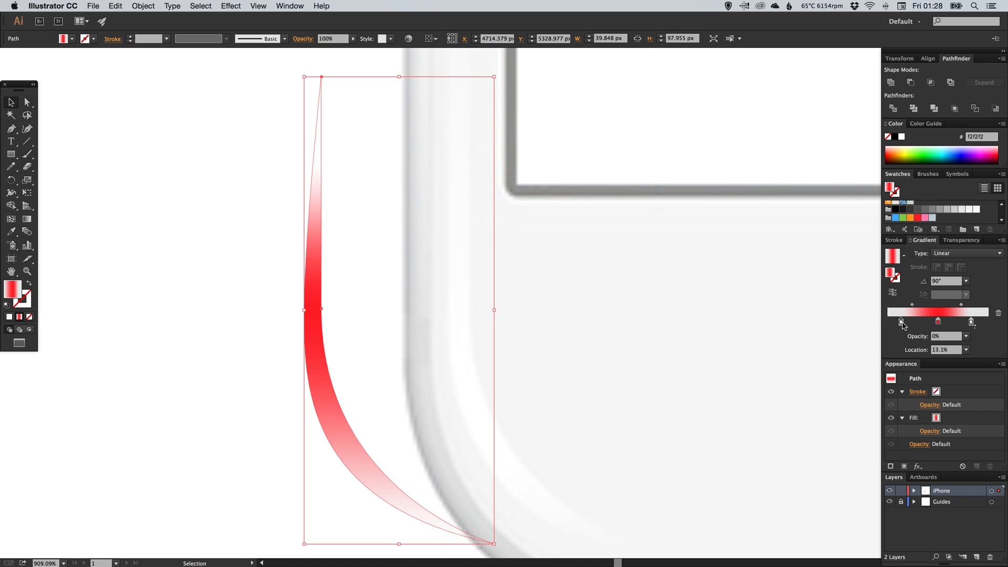
left_click(957, 349)
key("super+a")
type("20")
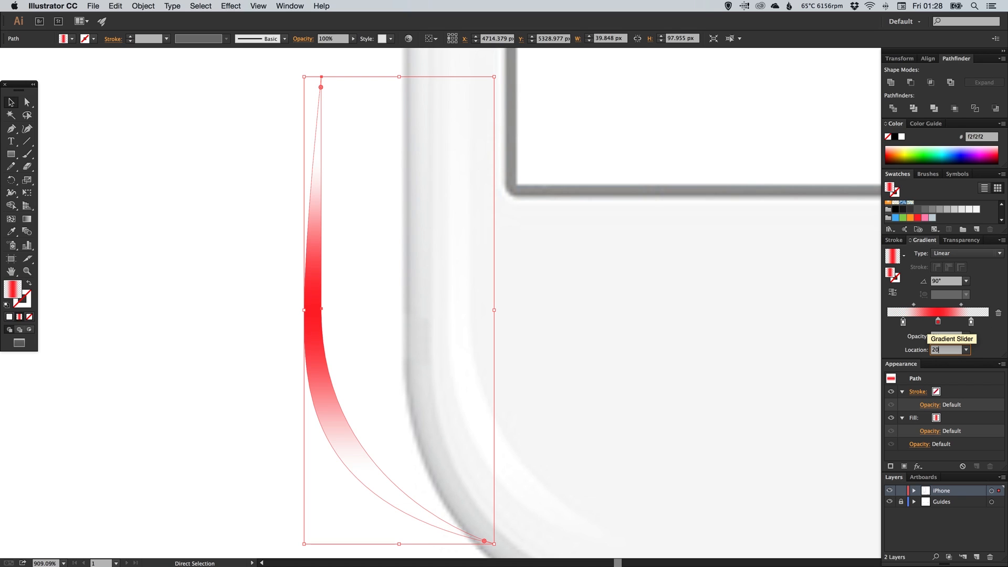
key("Return")
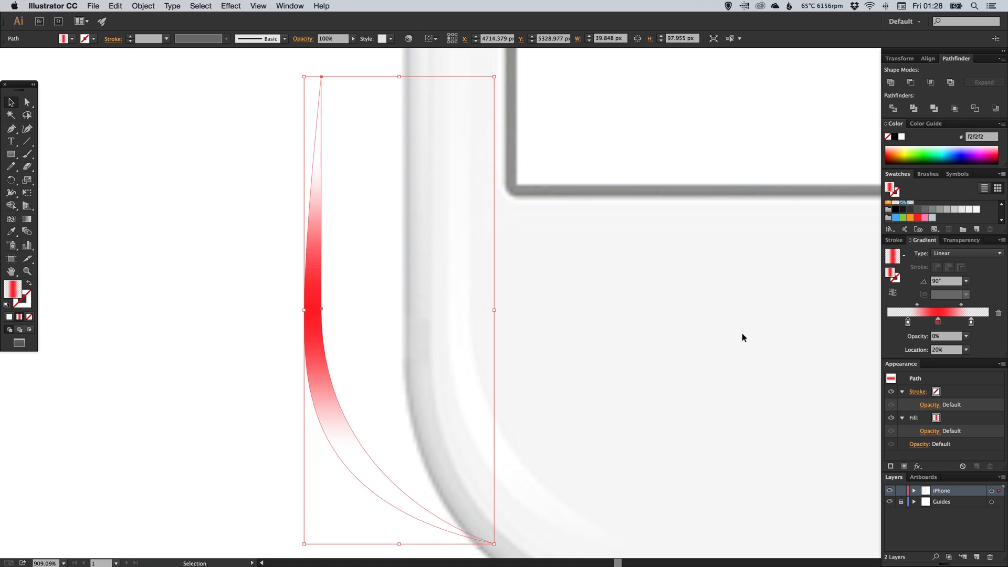
Set the last gradient stop's location to 80% and deselect the shape.
left_click(972, 322)
left_click(950, 350)
key("super+a")
key("Return")
key("v")
left_click(333, 325)
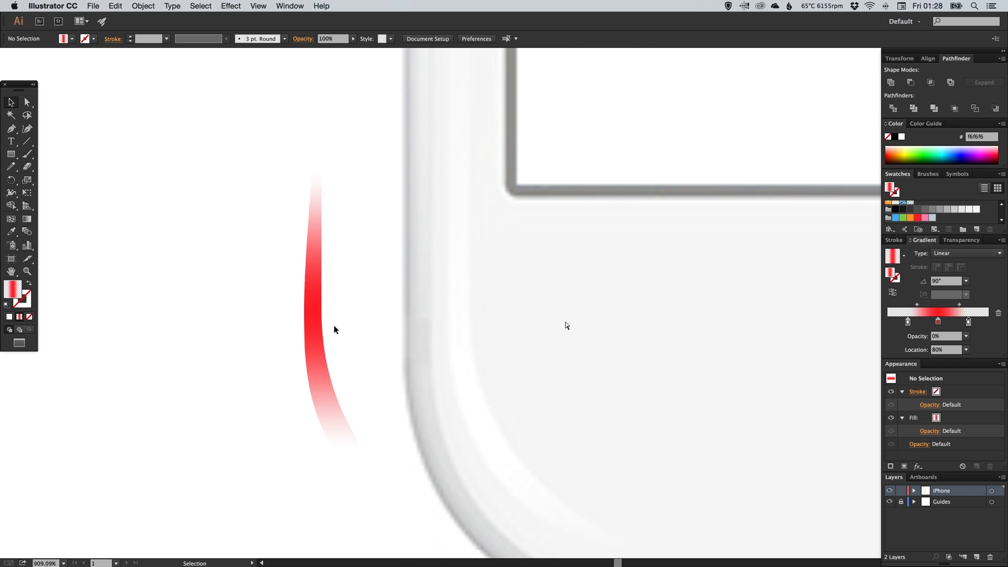
Recolour the middle stop of the curved shape's gradient with the white ffffff swatch and deselect the shape.
left_click(316, 332)
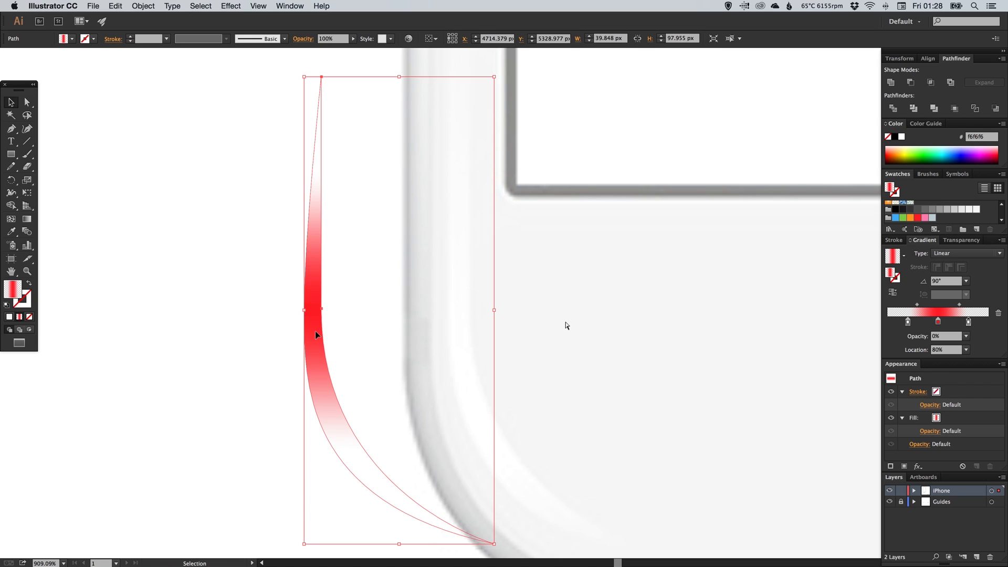
left_click(1003, 206)
left_click(1002, 206)
scroll(978, 212, "up", 1)
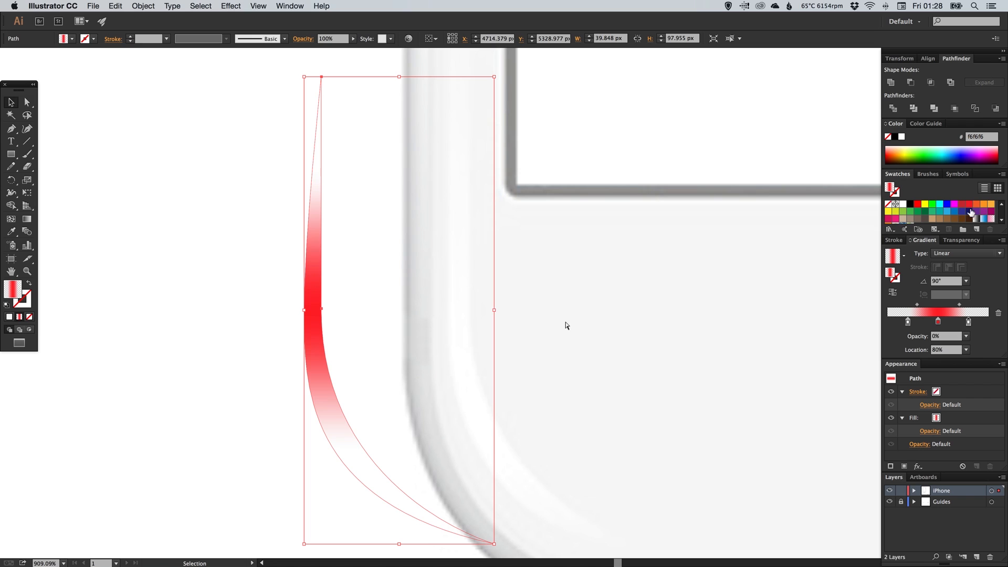
left_click_drag(904, 204, 939, 326)
key("super+shift+a")
Move the white highlight shape onto the lower-left corner of the unshaded phone, just inside its rounded edge.
key("super+minus")
key("super+minus")
key("super+minus")
key("super+minus")
key("super+minus")
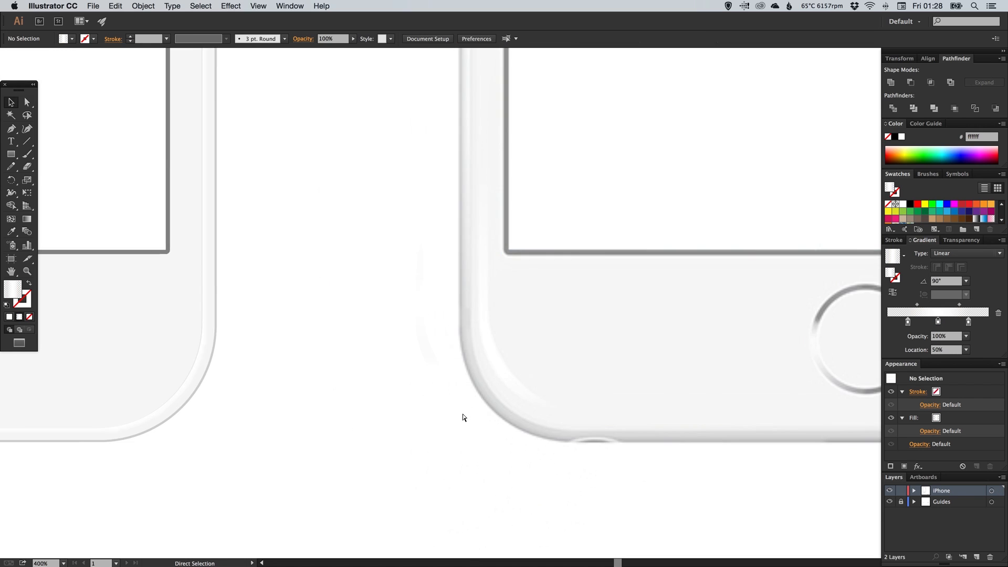
scroll(462, 417, "left", 5)
left_click_drag(672, 296, 179, 318)
key("super+space")
left_click_drag(116, 214, 257, 385)
left_click(408, 279)
left_click_drag(408, 284, 405, 284)
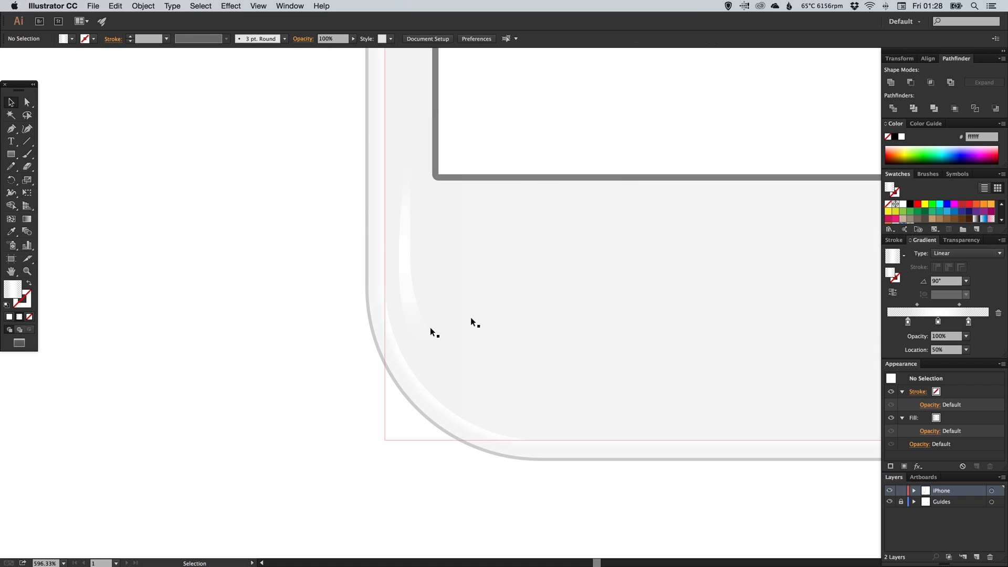
Shift the highlight gradient's first stop outward to a location of about 6% and deselect the shape.
left_click(425, 340)
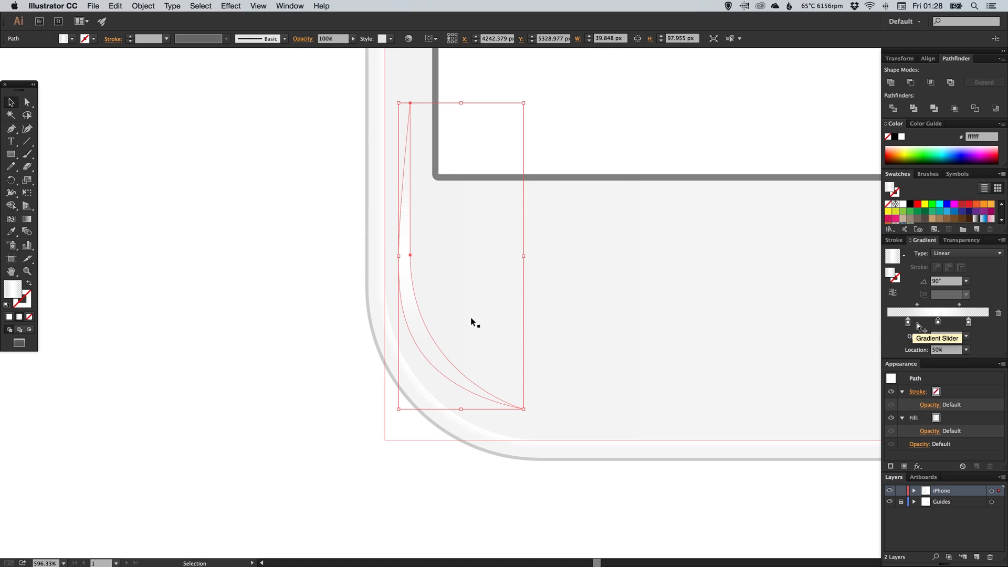
left_click_drag(969, 323, 975, 323)
key("super+z")
left_click_drag(909, 323, 895, 323)
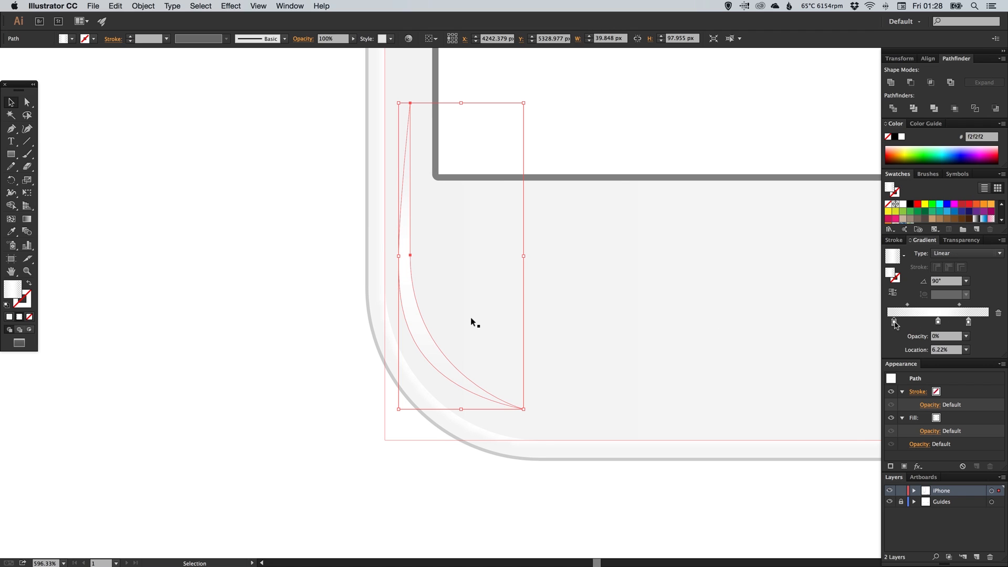
left_click(266, 389)
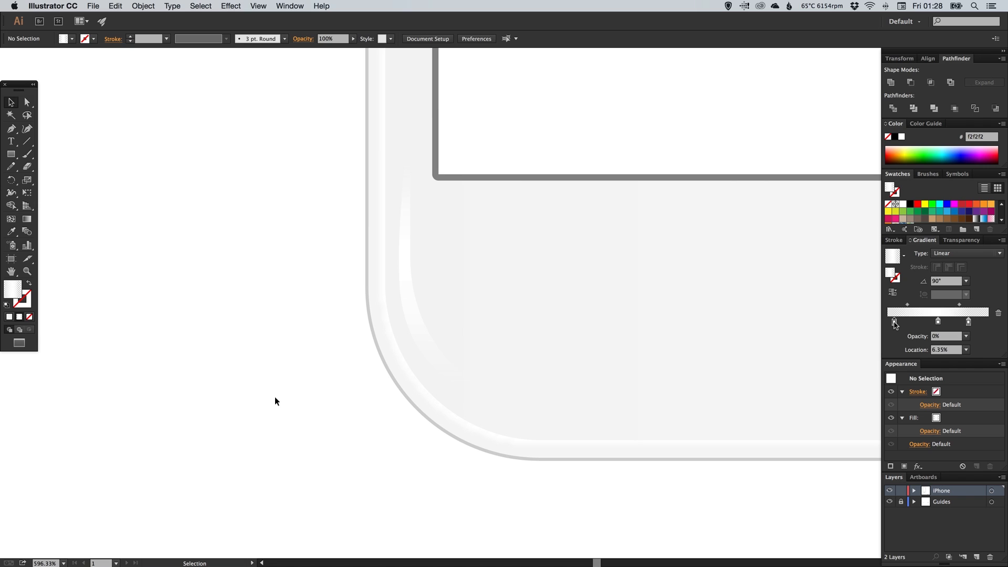
Rotate the highlight shape about 1.4° counterclockwise to follow the phone's corner, and deselect it.
key("super+minus")
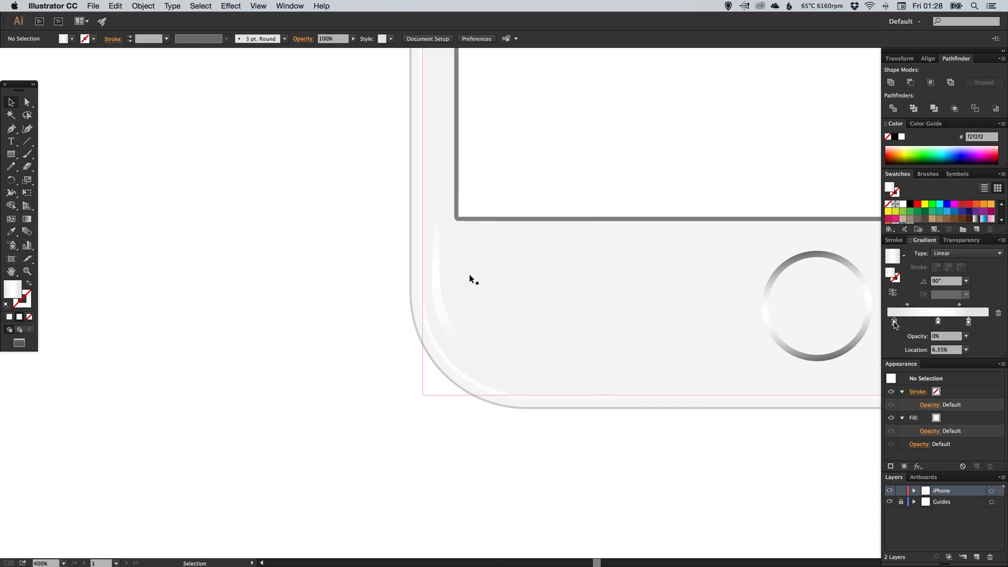
left_click(440, 286)
key("r")
left_click_drag(582, 254, 583, 255)
left_click(261, 340, "super")
key("v")
Set the highlight shape's opacity to 90% and deselect it.
key("space")
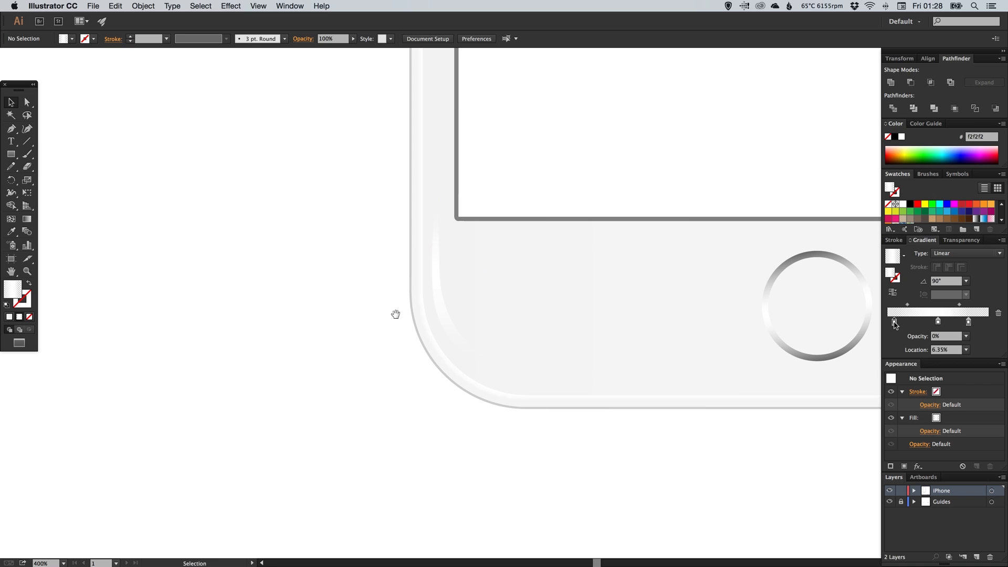
left_click_drag(446, 320, 423, 322)
left_click(421, 316)
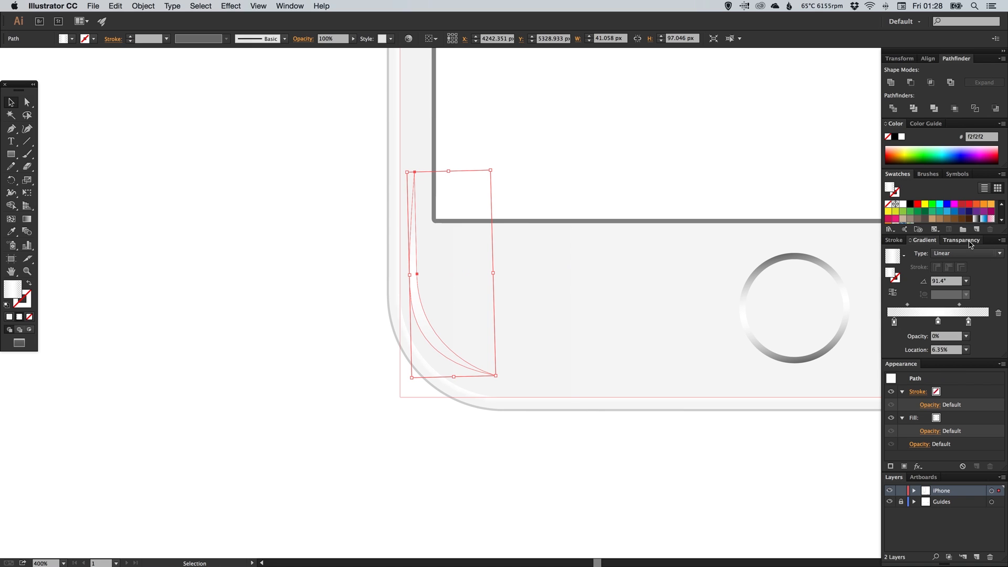
left_click(961, 240)
type("90")
key("Return")
key("shift+super+a")
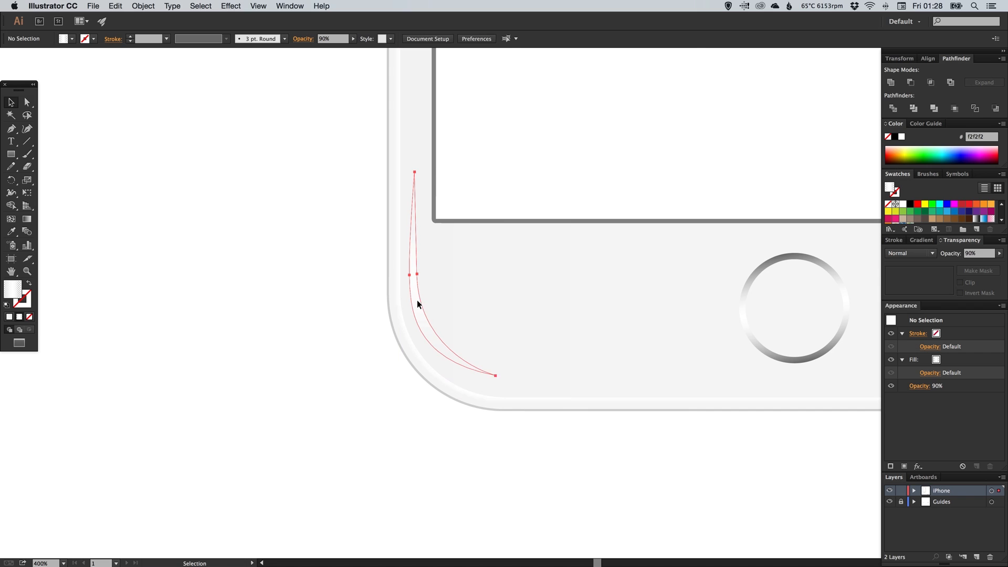
Set the highlight shape's opacity to 70% and deselect it.
left_click(417, 301)
type("70")
key("Return")
key("shift+super+a")
scroll(519, 273, "right", 5)
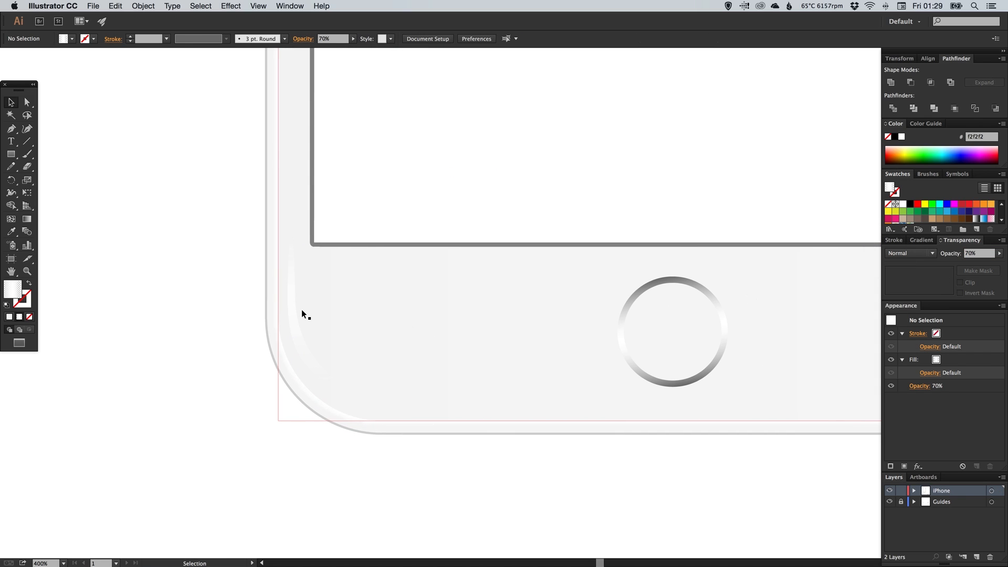
Examine the highlight up close and compare the phone's lower edge with the shaded reference phone.
key("super+space")
left_click_drag(230, 339, 459, 345)
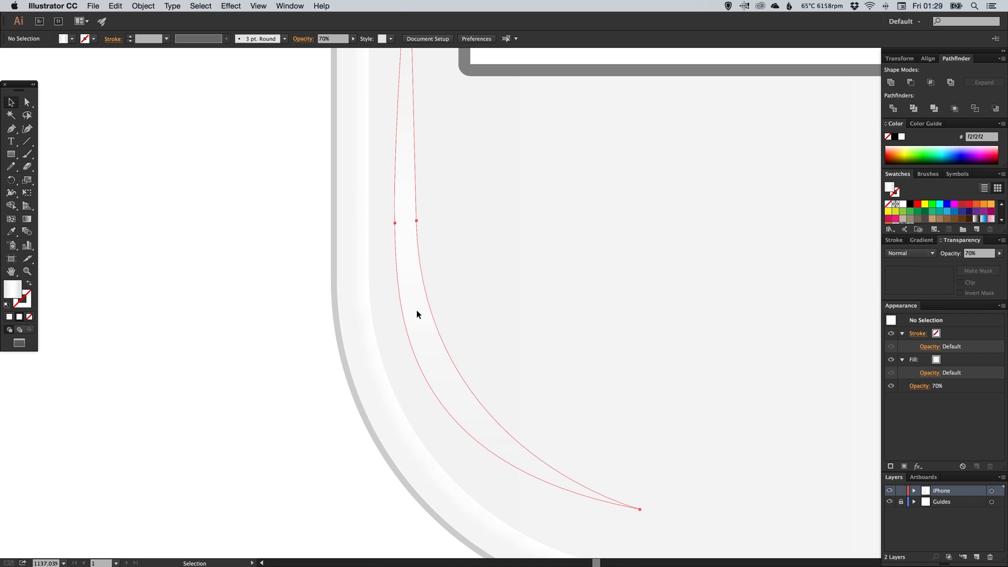
key("super+minus")
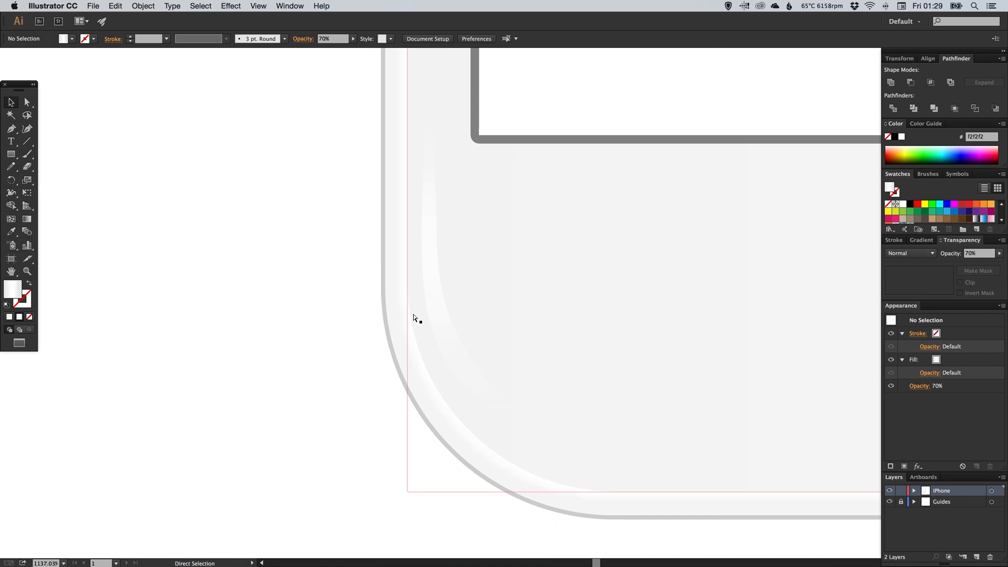
key("super+minus")
key("super+minus")
key("super+minus")
key("super+minus")
key("space")
left_click_drag(651, 295, 240, 304)
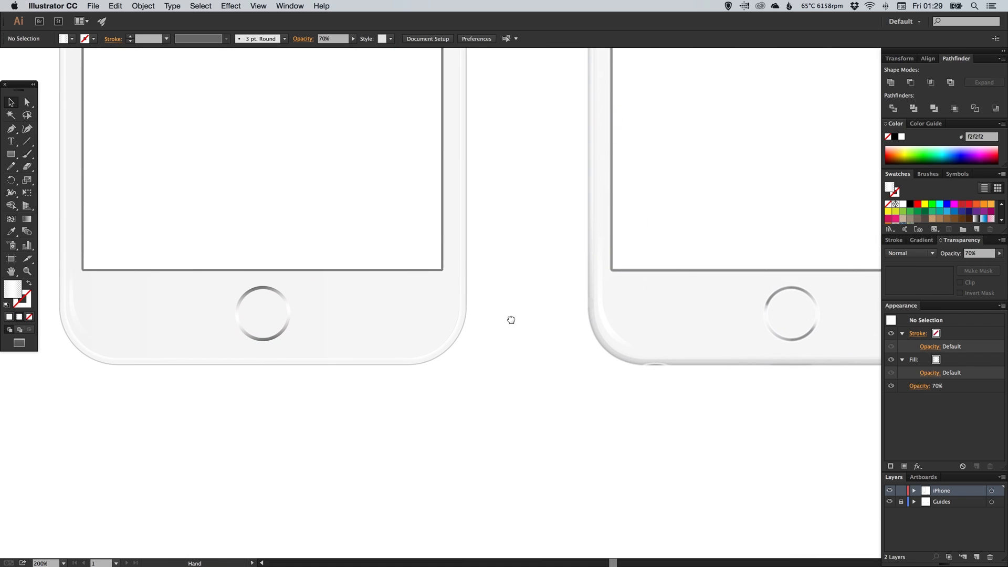
left_click_drag(423, 307, 573, 330)
Nudge the highlight shape slightly upward along the phone's lower-left corner, and deselect it.
key("z")
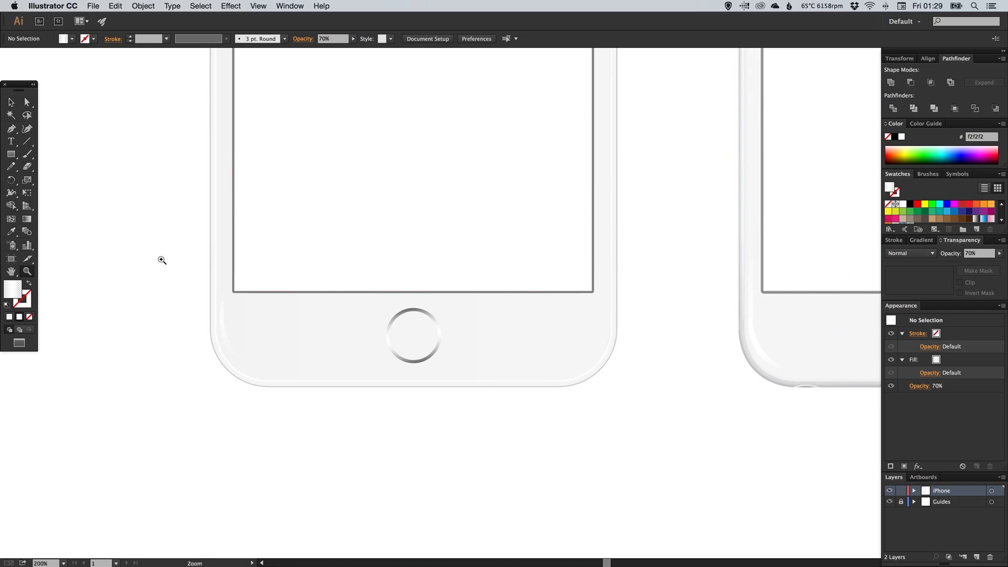
left_click_drag(145, 254, 321, 364)
key("v")
left_click_drag(389, 331, 386, 319)
left_click(189, 384)
Duplicate the highlight shape straight across to the phone's lower-right corner.
key("super+minus")
key("super+minus")
key("super+minus")
key("super+minus")
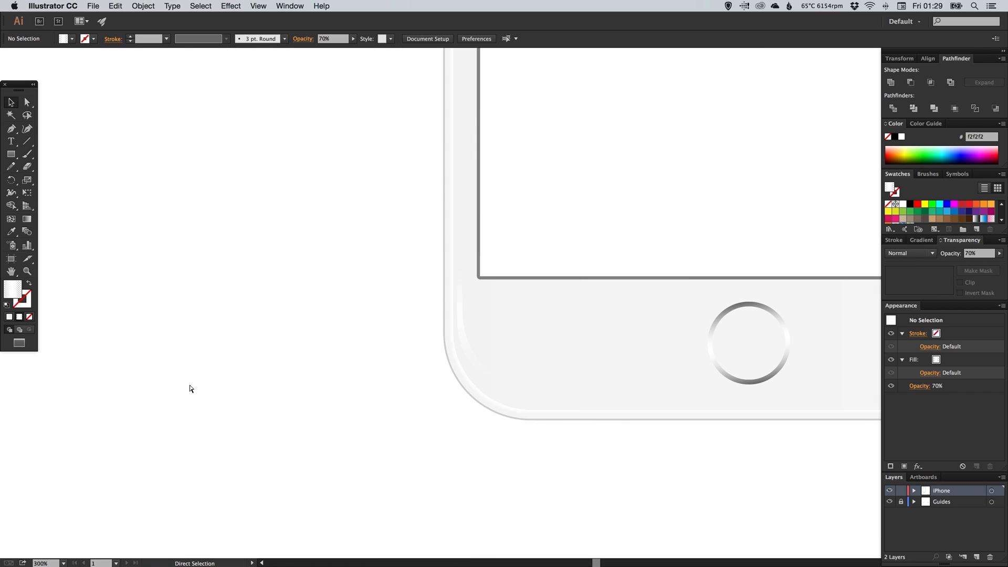
key("super+minus")
key("super+minus")
left_click_drag(574, 274, 261, 294)
left_click_drag(173, 314, 479, 316)
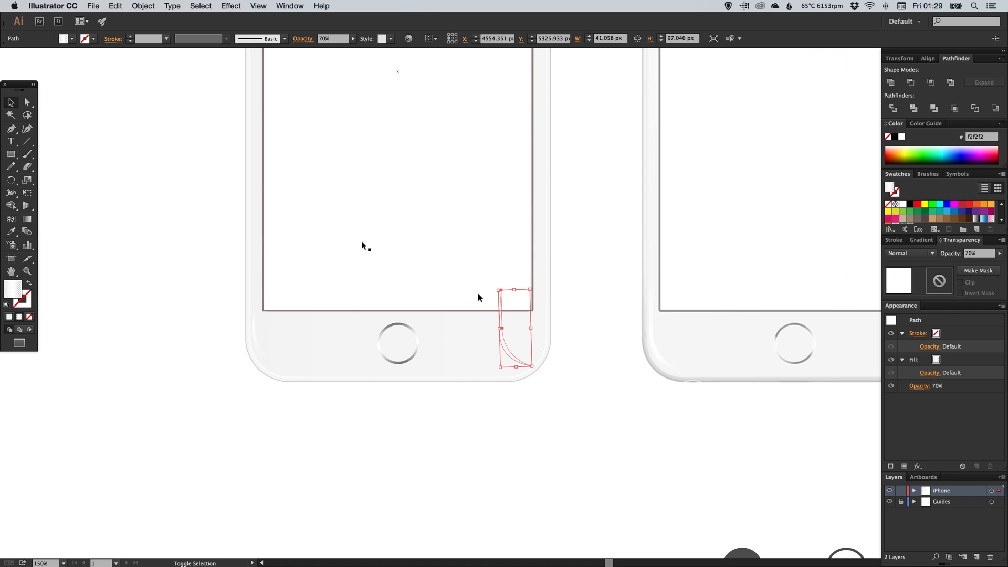
Reflect the duplicated highlight across the vertical axis.
left_click(148, 5)
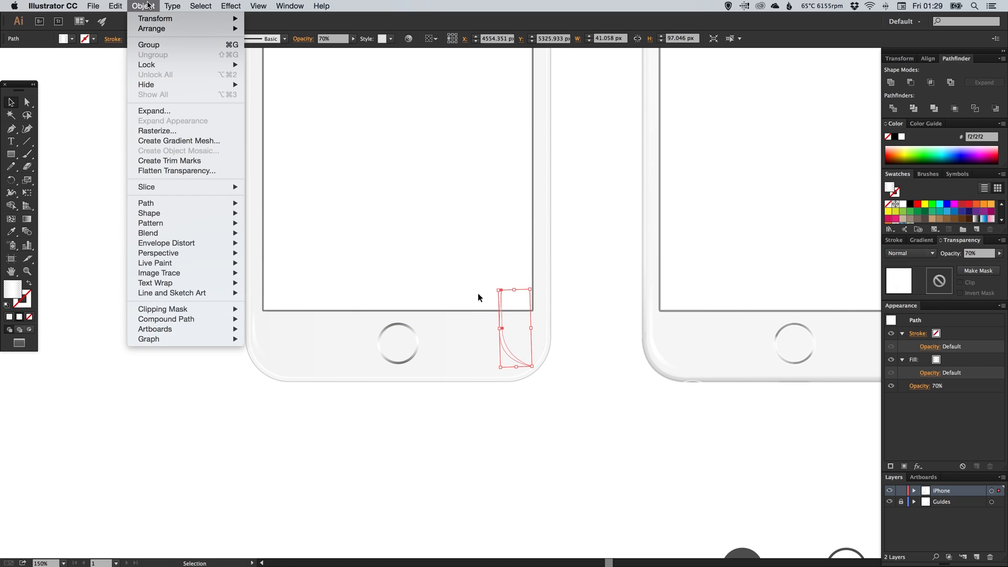
mouse_move(158, 18)
left_click(279, 58)
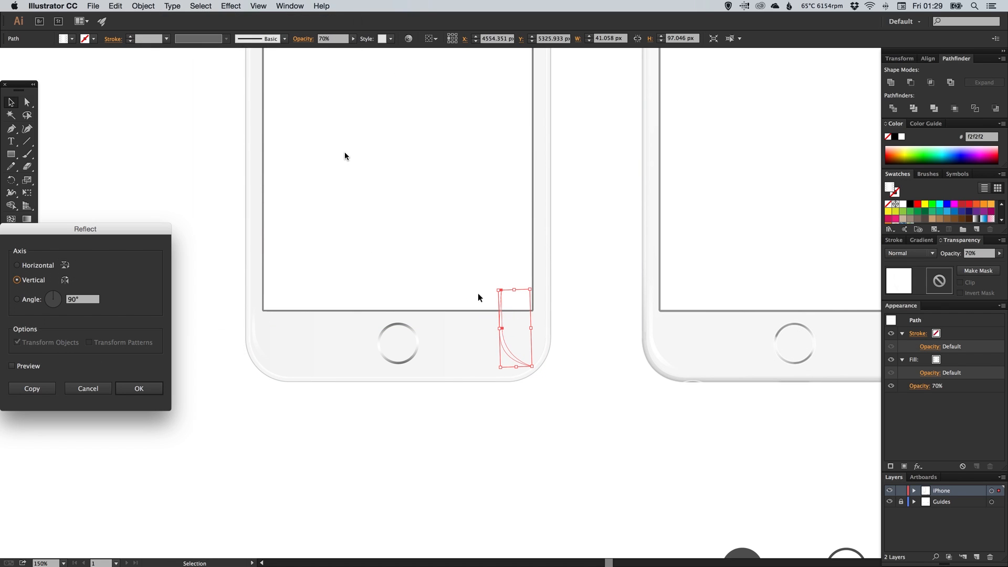
left_click(154, 386)
Move the reflected highlight horizontally outward so it sits just inside the phone's lower-right rounded edge, and deselect it.
key("z")
left_click_drag(426, 256, 582, 403)
key("v")
left_click_drag(531, 259, 570, 256)
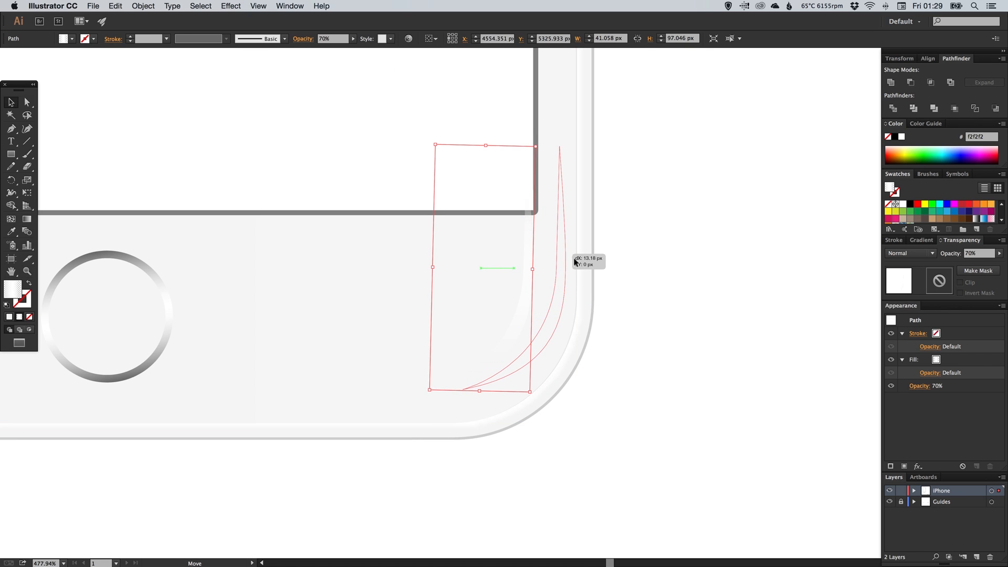
left_click(629, 294)
Examine the placement of the lower-right highlight against the phone's rounded edge.
key("super+minus")
key("super+minus")
key("super+minus")
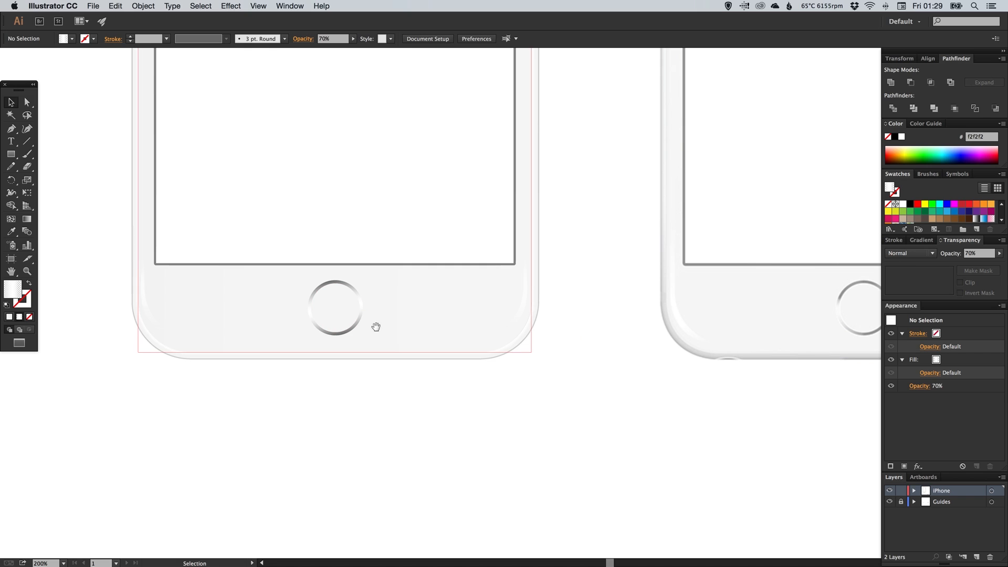
key("z")
left_click_drag(481, 234, 574, 342)
key("v")
key("super+minus")
key("super+minus")
key("super+minus")
key("super+minus")
key("super+minus")
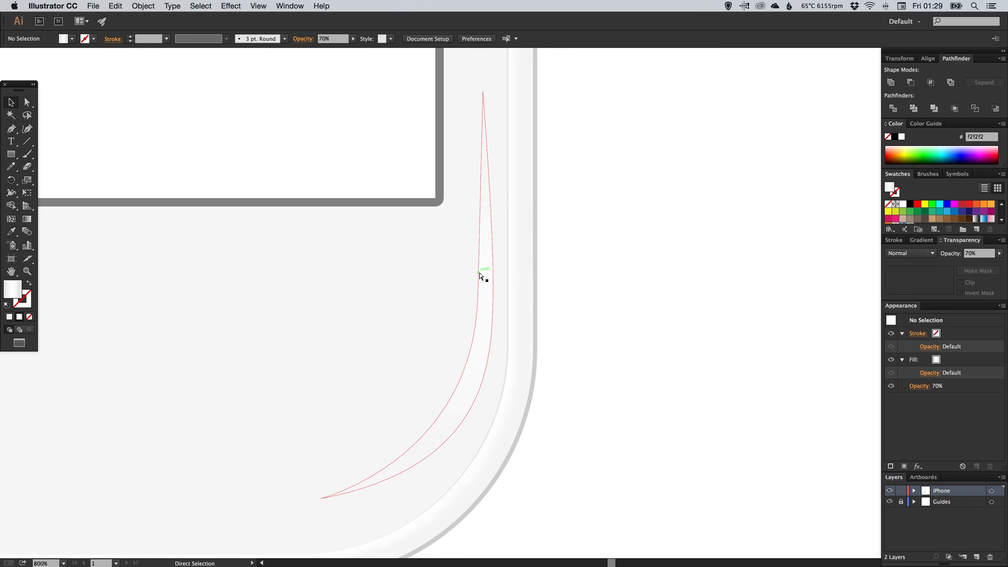
Nudge the lower-left highlight slightly inward from the phone's edge, and deselect it.
key("z")
left_click_drag(73, 272, 182, 357)
key("v")
left_click_drag(414, 263, 433, 263)
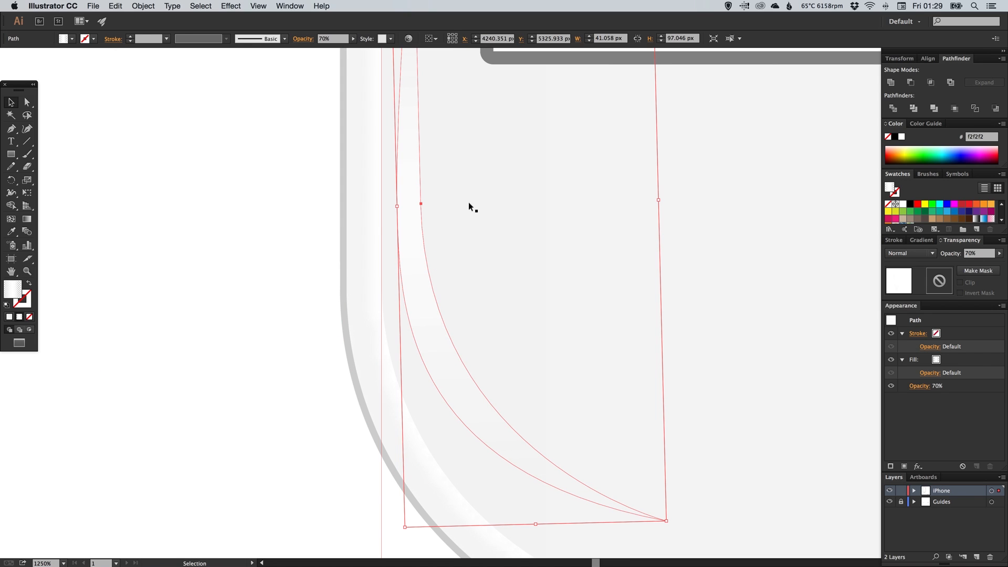
left_click_drag(410, 224, 417, 228)
key("super+shift+a")
Compare the highlighted phone with the shaded reference phone from the bottom corners up to the top.
key("super+minus")
key("super+minus")
key("super+minus")
key("super+minus")
key("super+minus")
key("super+minus")
key("super+minus")
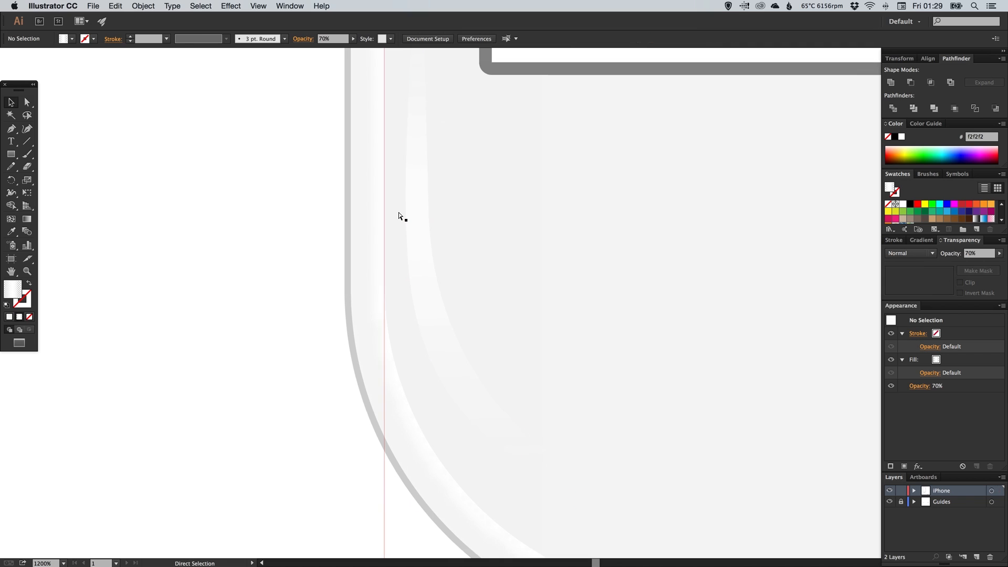
left_click_drag(711, 239, 518, 291)
left_click_drag(596, 283, 456, 295)
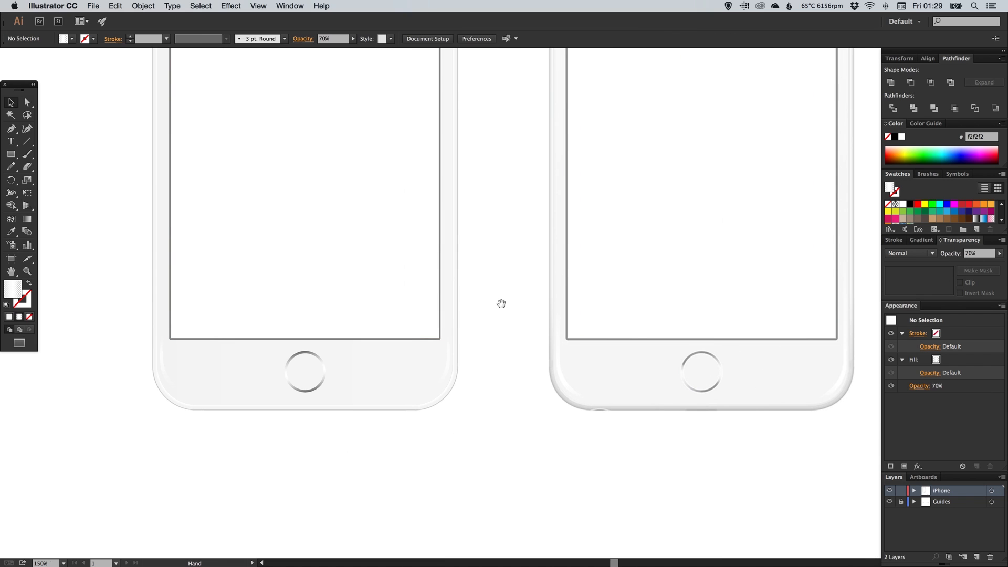
scroll(497, 265, "up", 10)
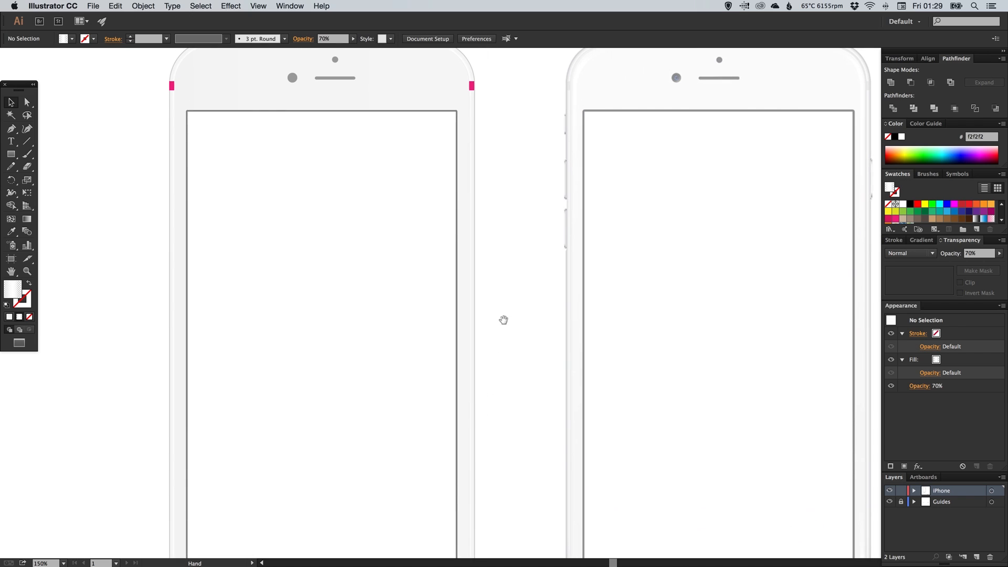
scroll(504, 351, "up", 1)
scroll(507, 337, "left", 2)
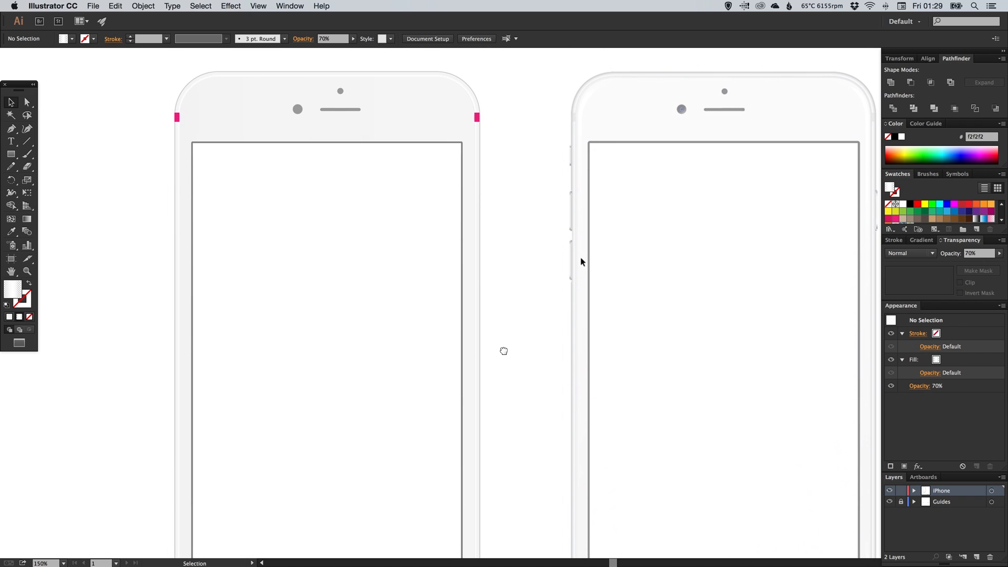
Draw a rounded rectangle about 6.8 by 50.8 px over the lowest left-side button of the reference phone.
scroll(553, 245, "up", 5)
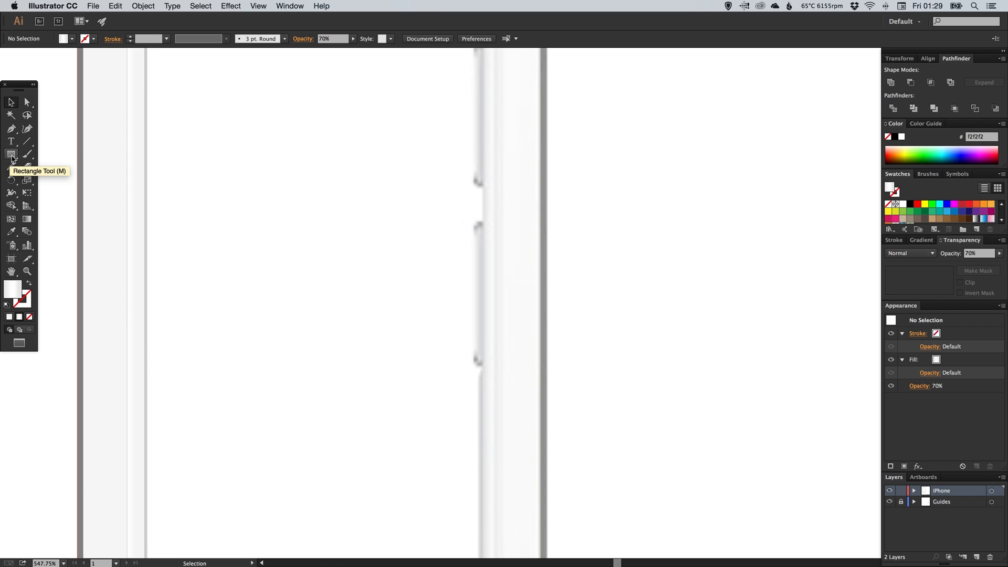
left_click_drag(13, 159, 58, 164)
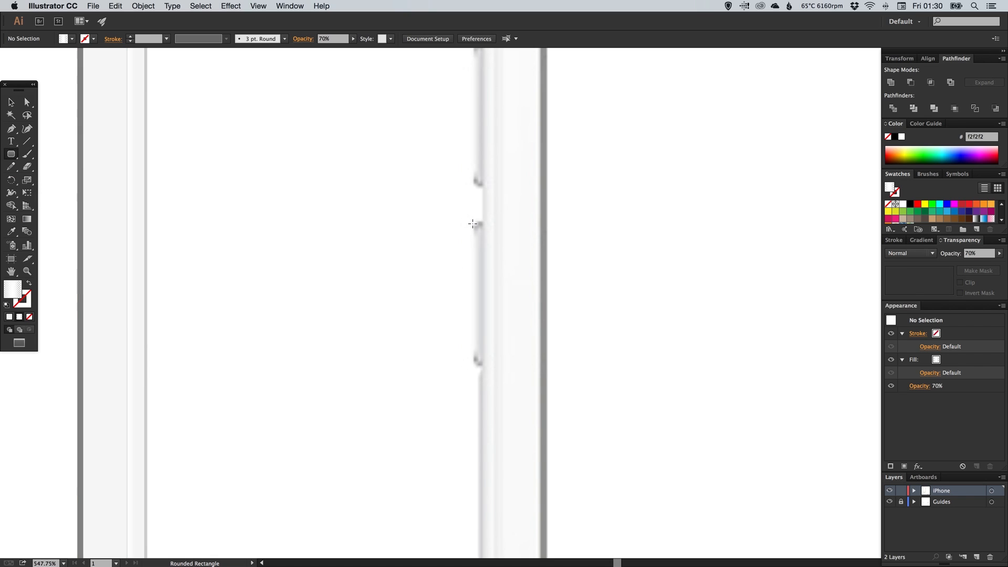
left_click_drag(474, 222, 493, 367)
key("v")
Expand the rounded rectangle drawn over the side button.
left_click(146, 7)
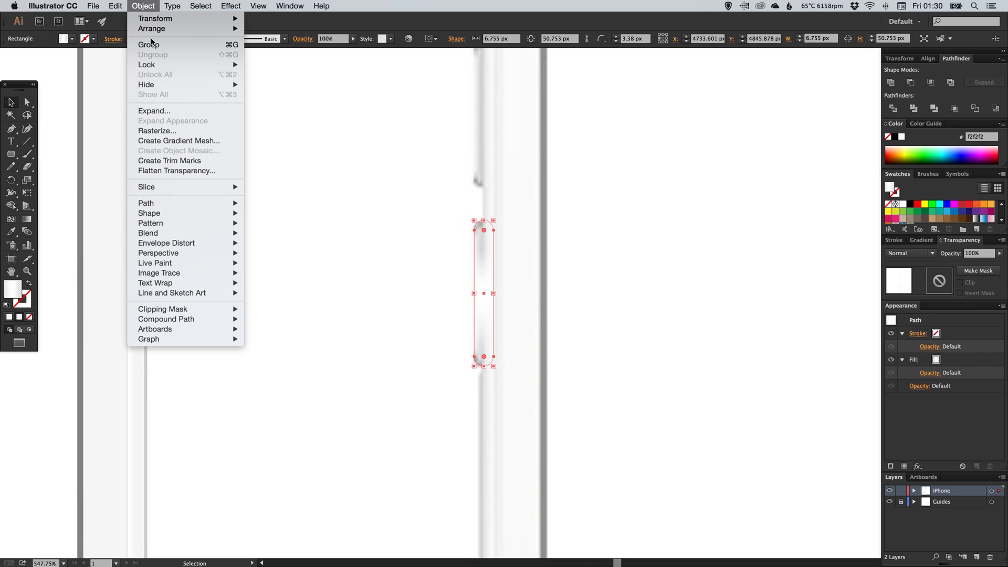
left_click(154, 111)
left_click(509, 343)
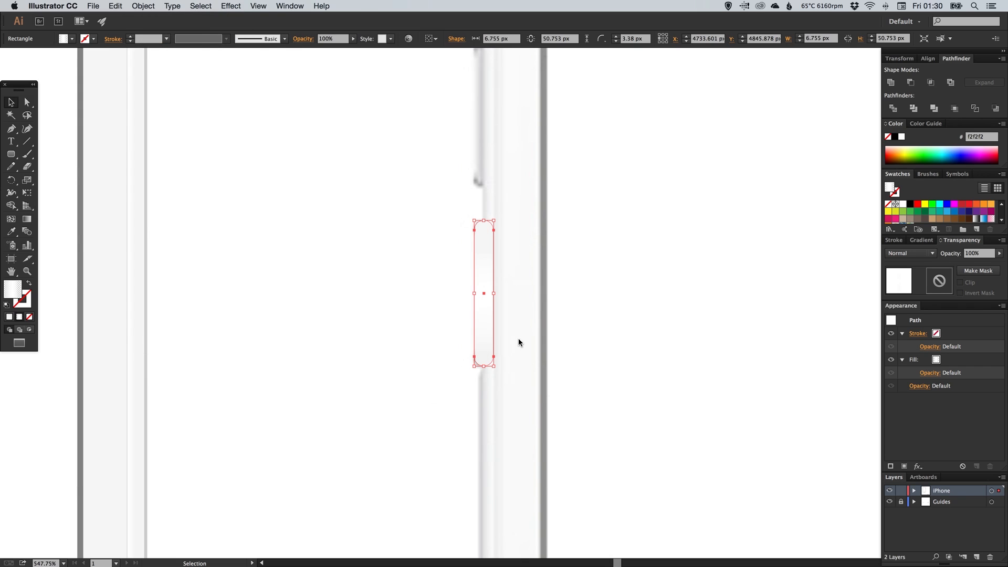
Delete the anchor points on the rounded rectangle's right side, leaving an open left half, and deselect it.
left_click(504, 231)
key("a")
left_click(494, 232)
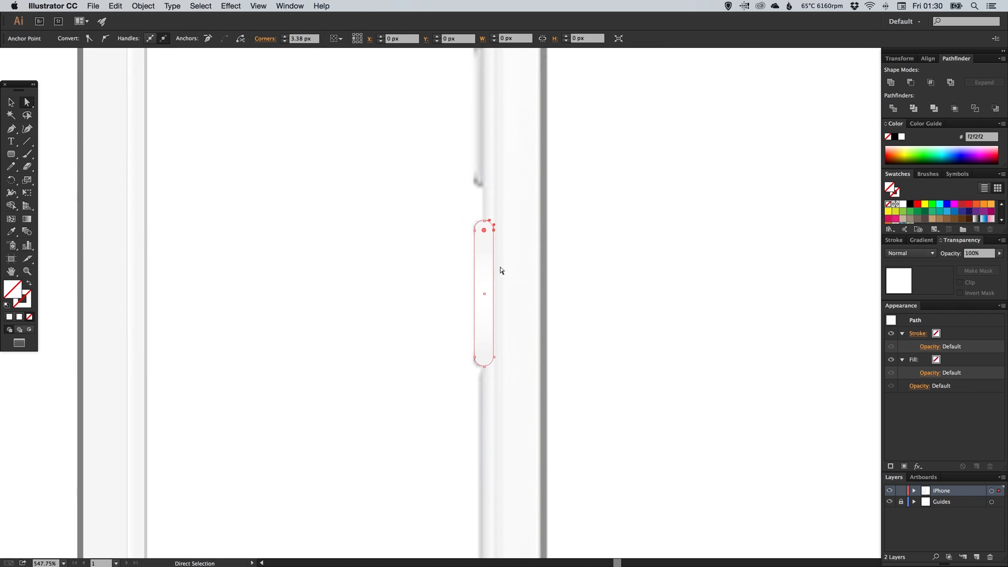
left_click(494, 357, "shift")
key("Delete")
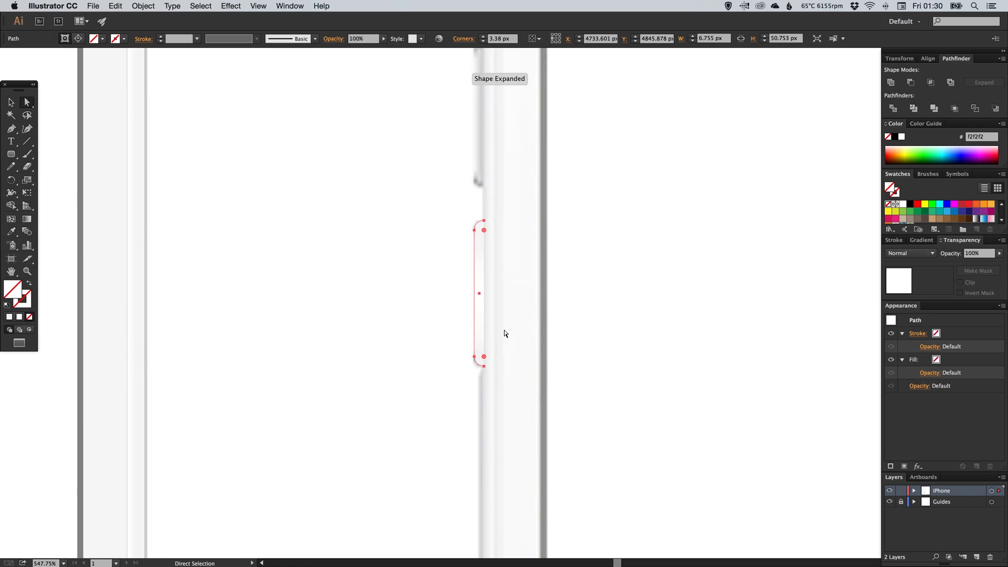
left_click(533, 186)
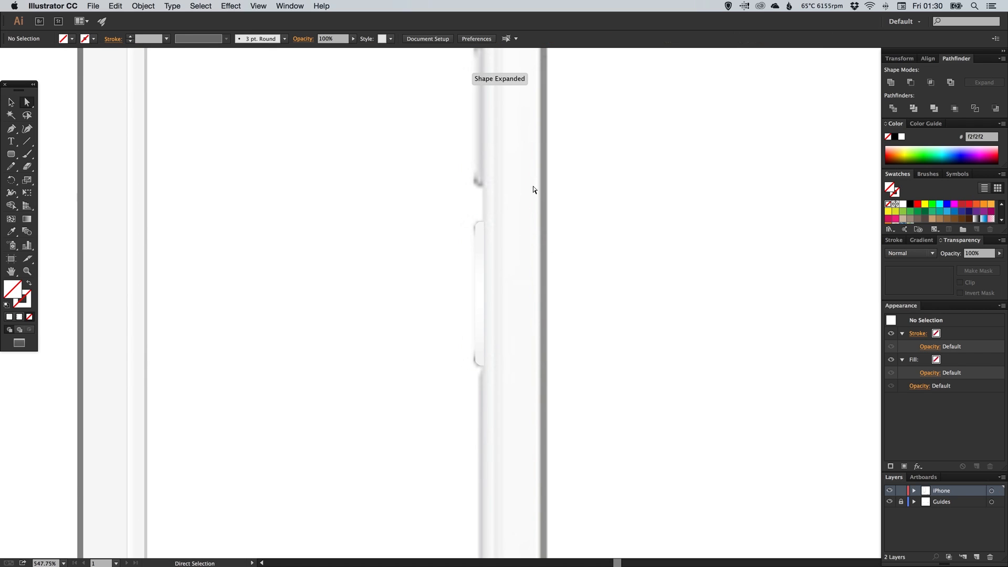
Join the top and bottom open end points of the half button path with a straight segment.
left_click(29, 102)
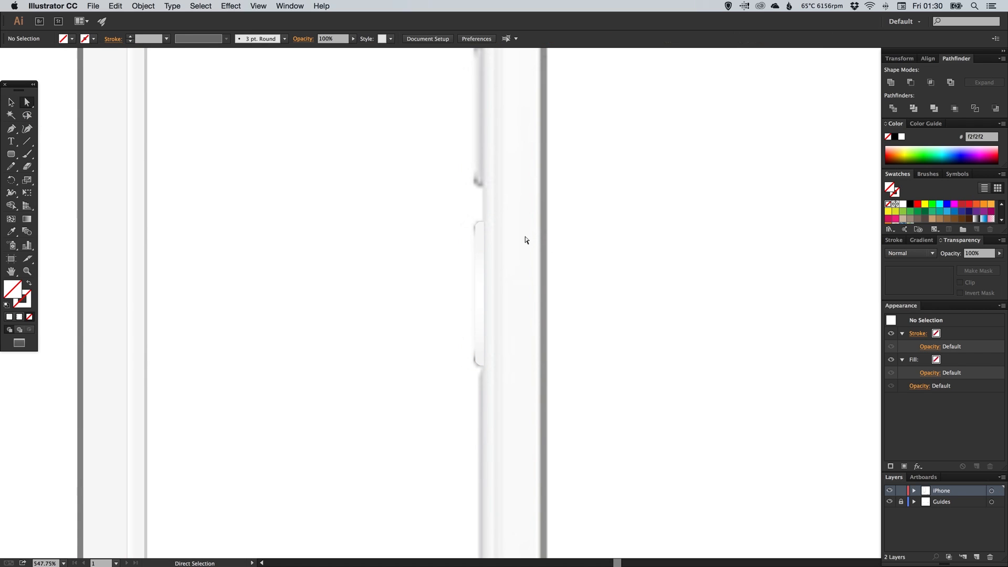
left_click(484, 221)
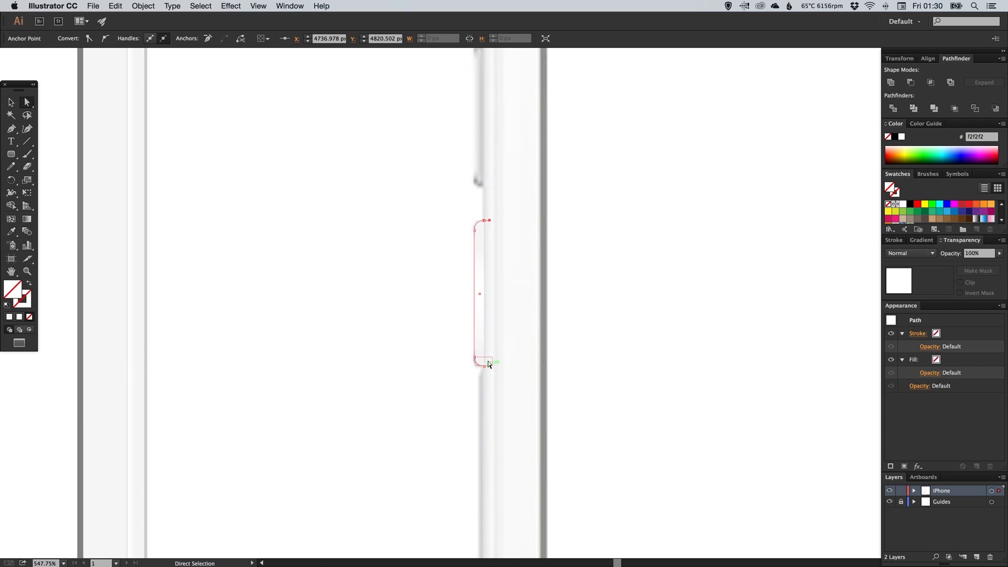
left_click(491, 228)
left_click(485, 222)
left_click(486, 369, "shift")
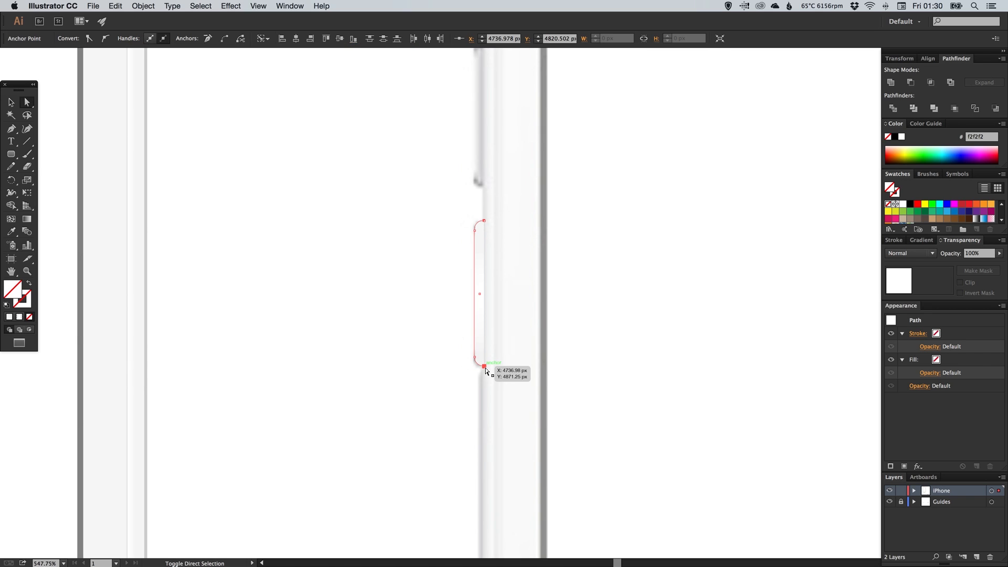
left_click(143, 6)
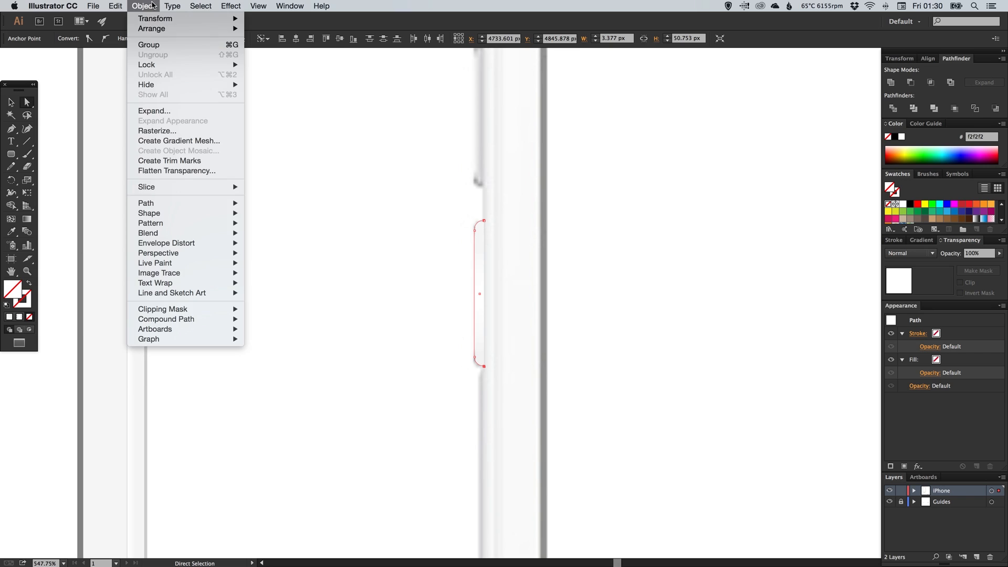
mouse_move(216, 204)
left_click(257, 205)
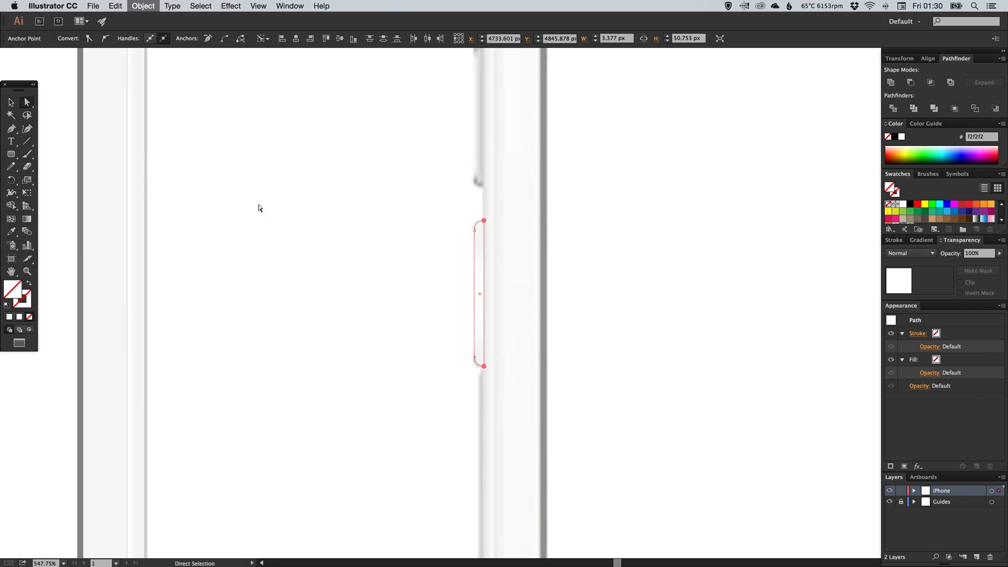
Fill the half button shape with the green swatch 009245.
left_click(509, 233)
key("v")
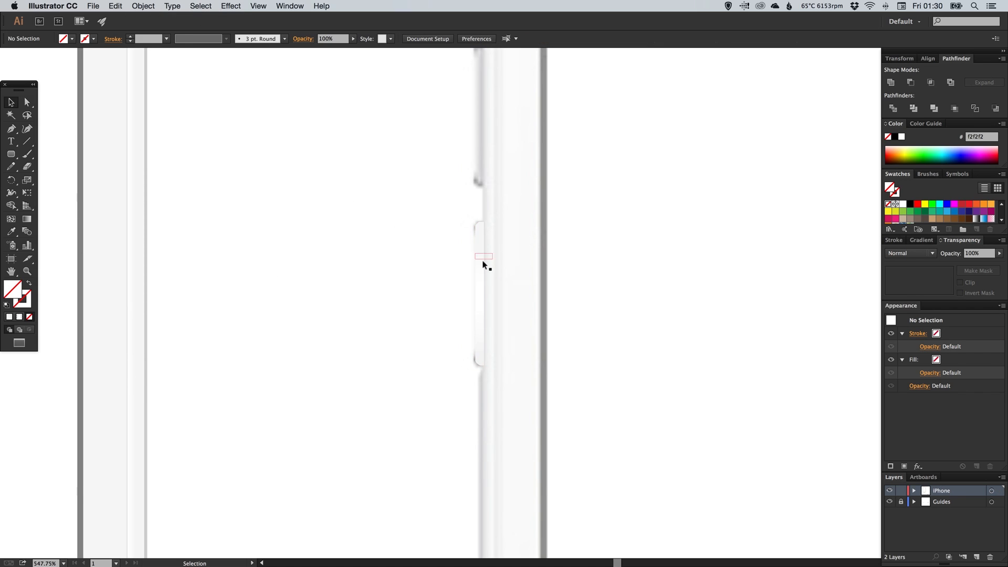
left_click(483, 263)
left_click(917, 211)
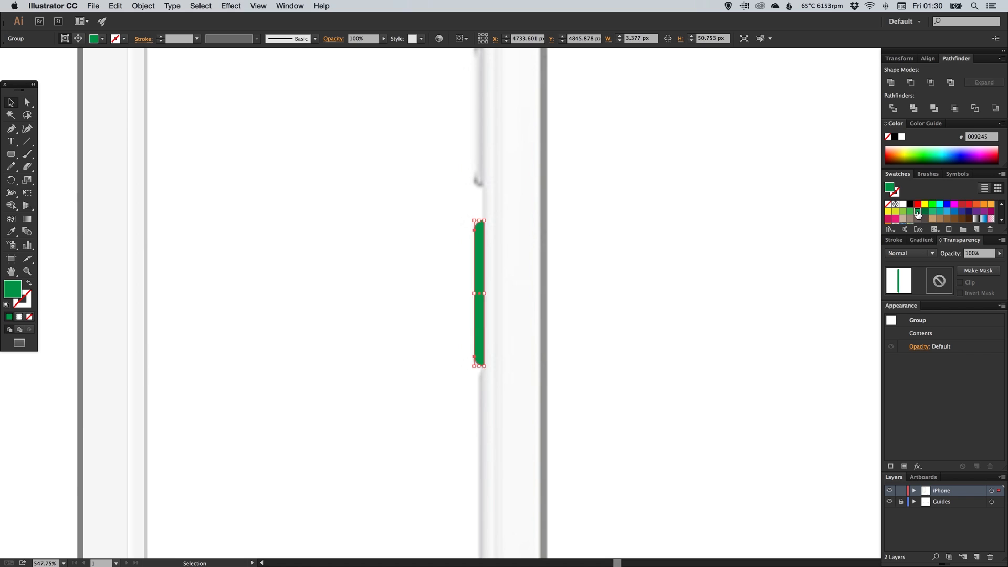
Move the green button shape 16 px to the left, clear of the reference phone.
left_click(493, 259)
left_click_drag(476, 261, 430, 262)
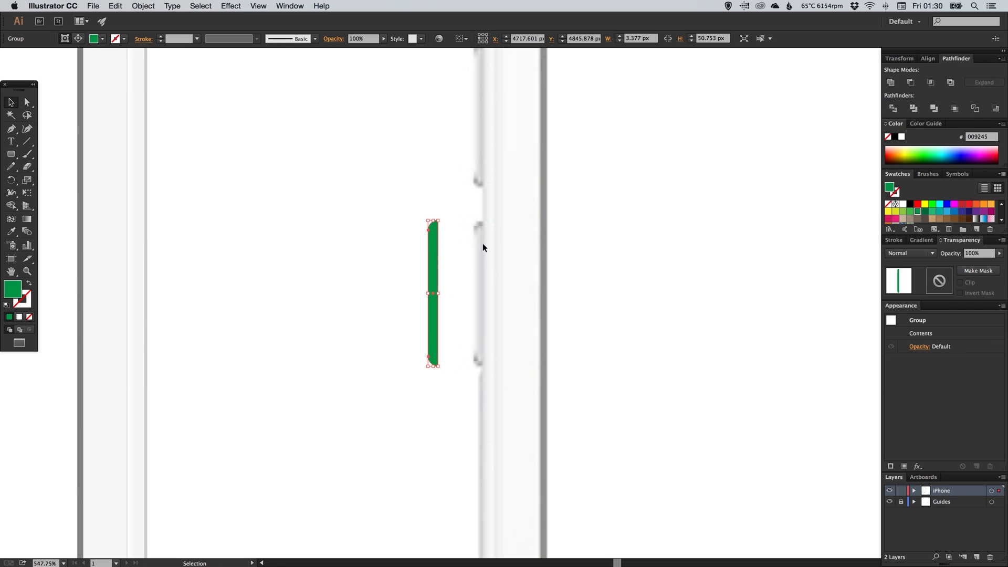
Check the green button shape's paths in outline view, return to preview and reselect the shape.
key("super+y")
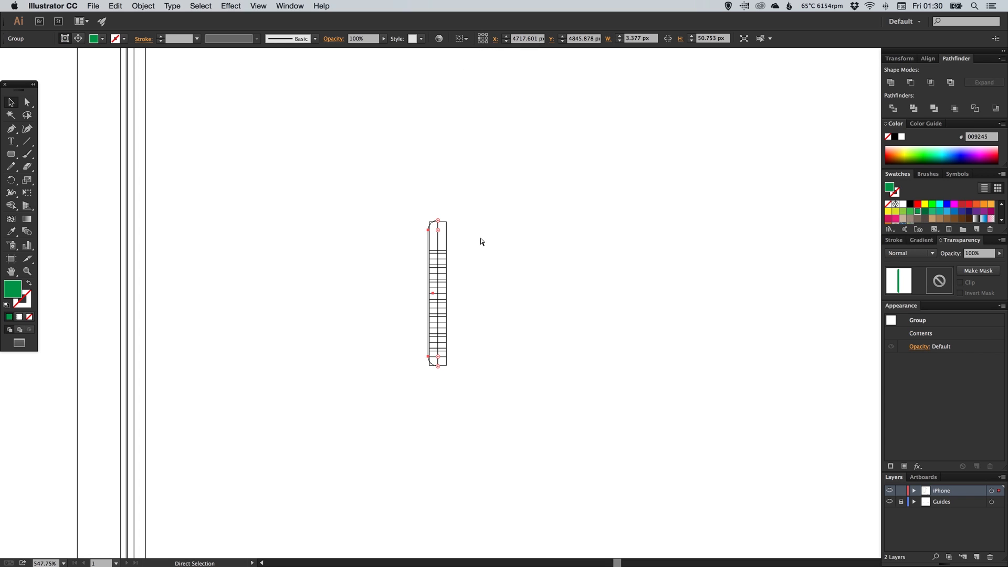
key("super+y")
left_click(444, 245)
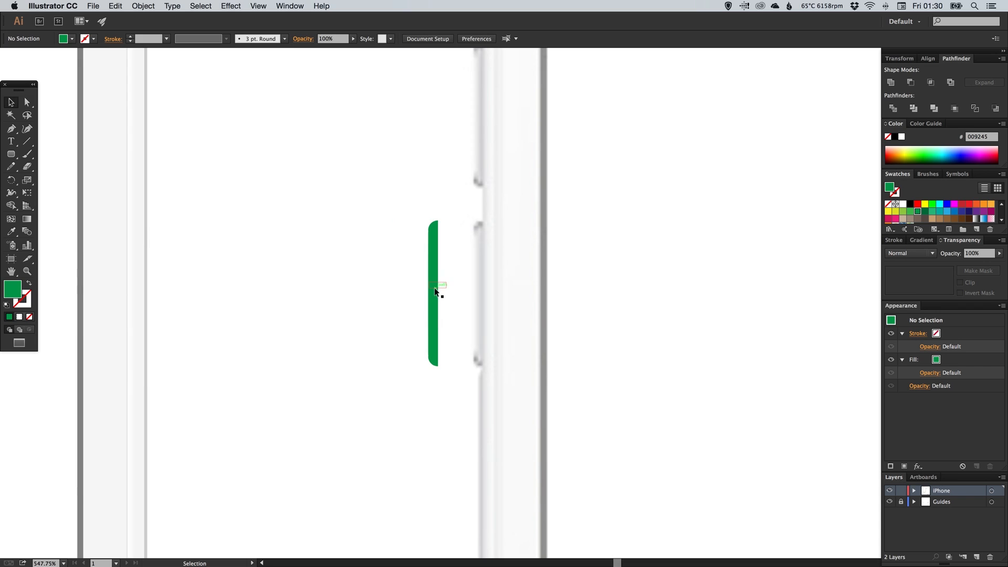
left_click(435, 291)
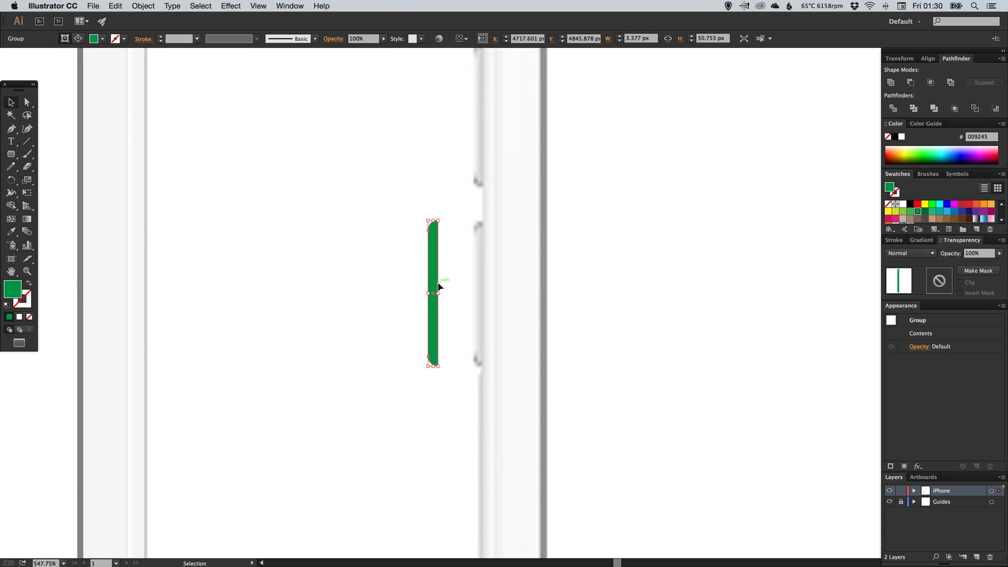
Delete the old half button shape together with its leftover grid pieces in outline view.
key("super+y")
left_click(447, 251)
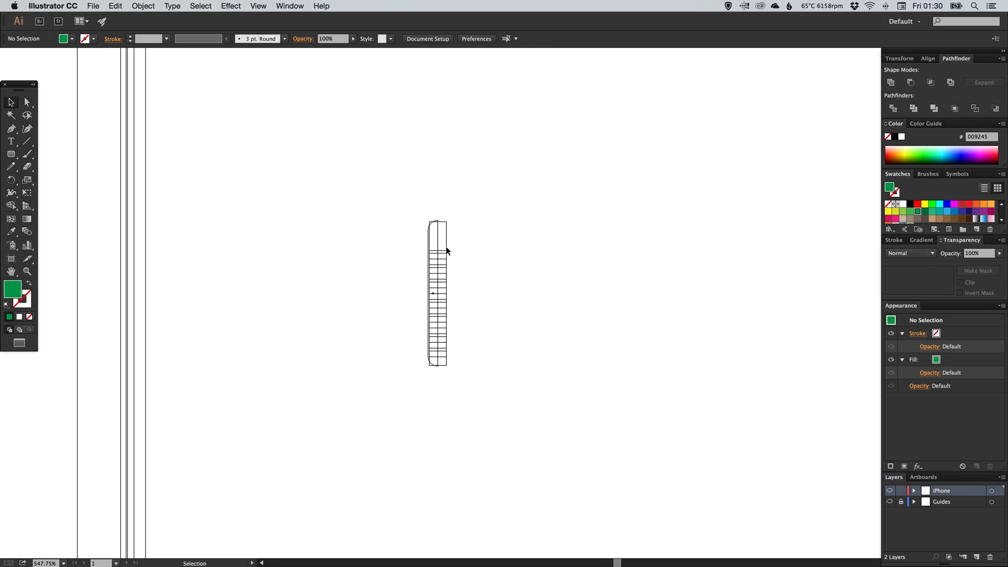
left_click_drag(386, 202, 498, 399)
left_click(481, 252)
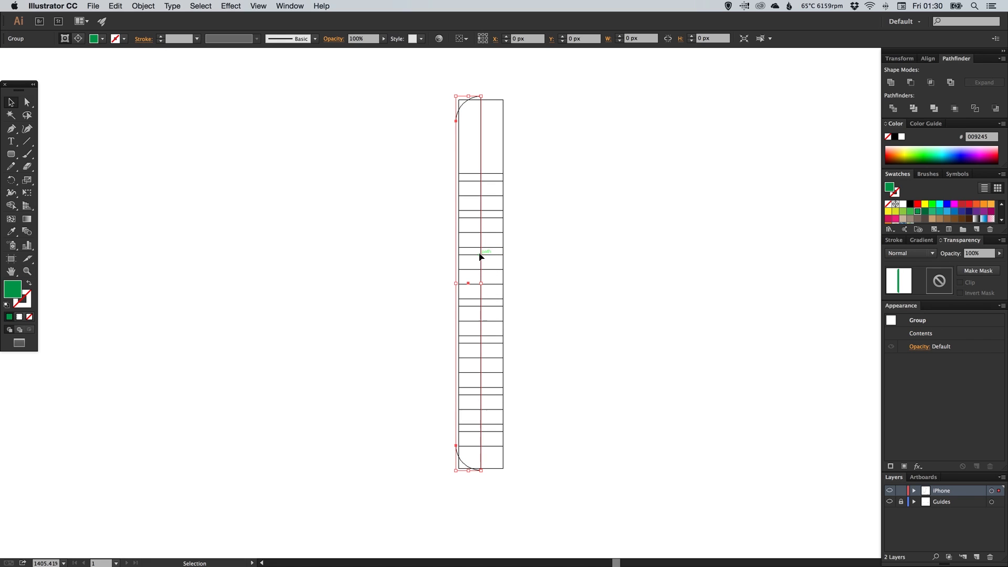
key("Delete")
key("super+z")
left_click(412, 279)
left_click(506, 370)
key("super+minus")
key("super+minus")
key("super+minus")
key("a")
key("Delete")
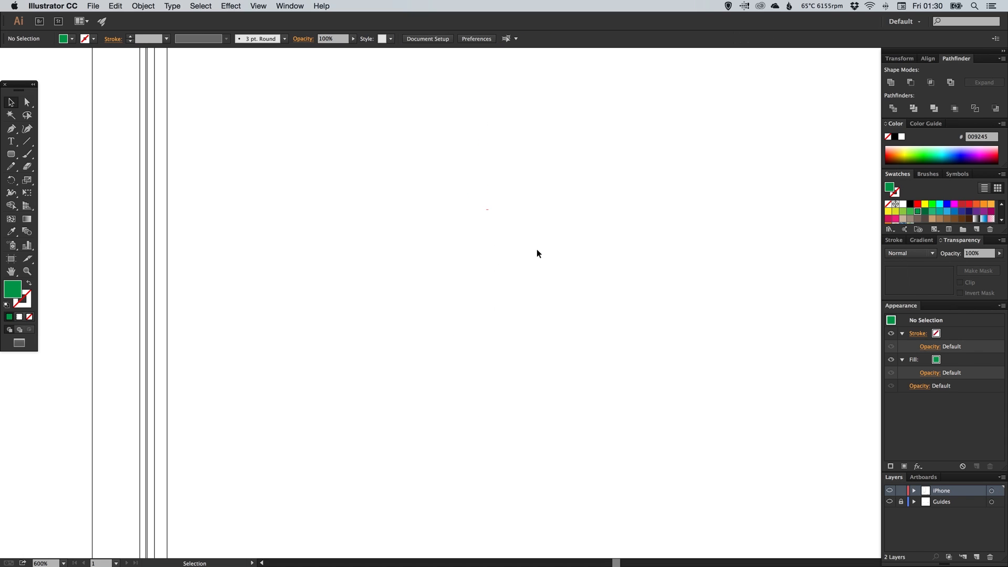
Draw a green rounded rectangle about 9.7 × 51 px over the reference phone's lower volume button in preview mode.
key("super+y")
left_click_drag(543, 255, 483, 258)
left_click(11, 154)
left_click_drag(465, 214, 495, 374)
key("v")
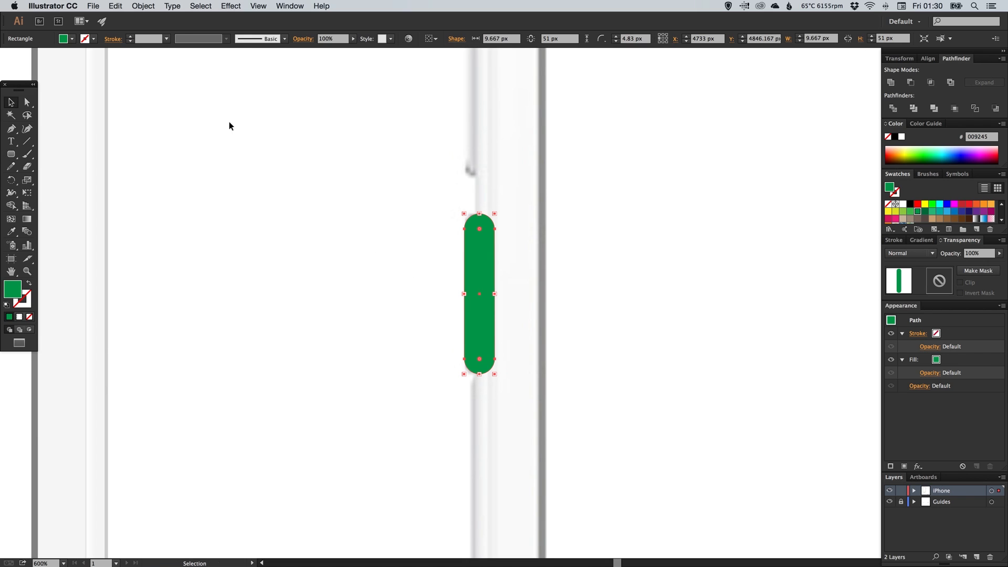
Delete the upper and lower anchor points on the rounded rectangle's right side and show the remaining half in outline view.
left_click(142, 6)
left_click(157, 110)
key("a")
left_click(494, 229)
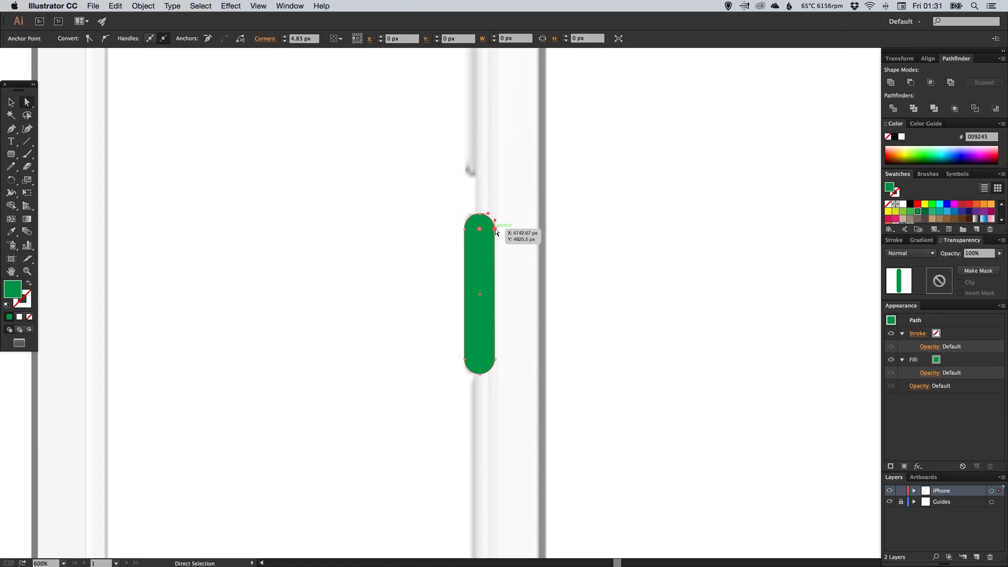
left_click(495, 359, "shift")
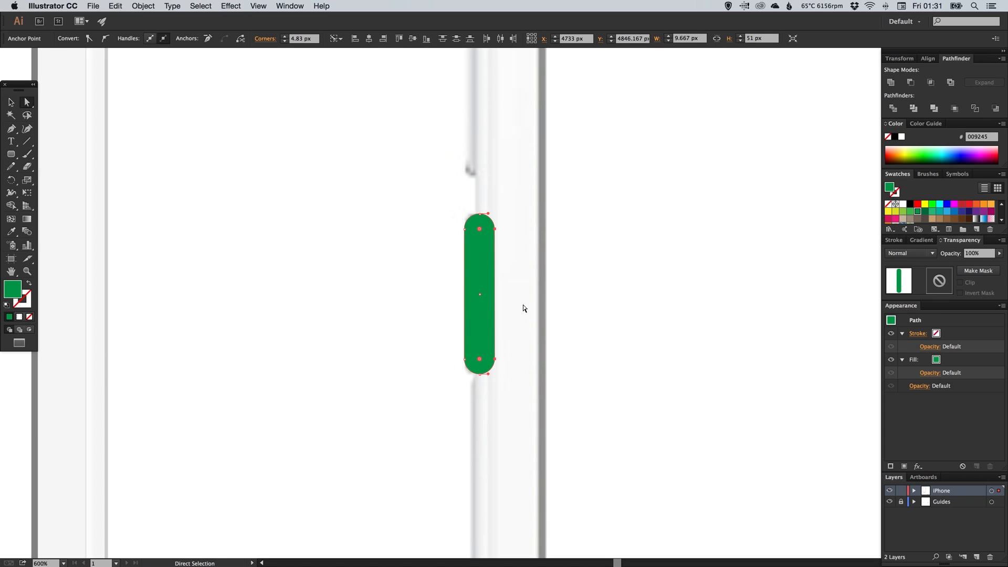
key("Delete")
key("p")
key("ctrl+y")
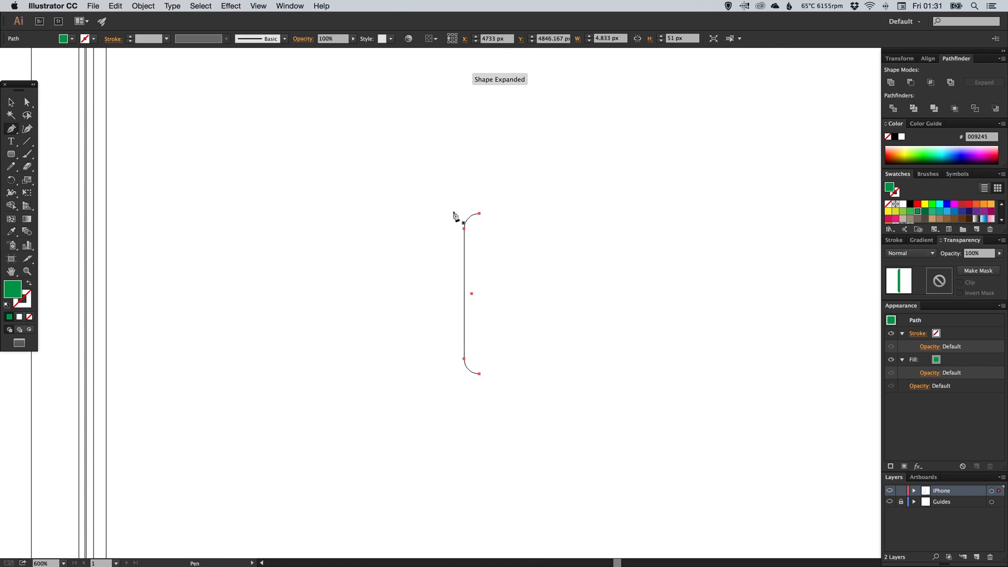
Try to join the half button path's top and bottom end points with the Join command.
left_click(27, 102)
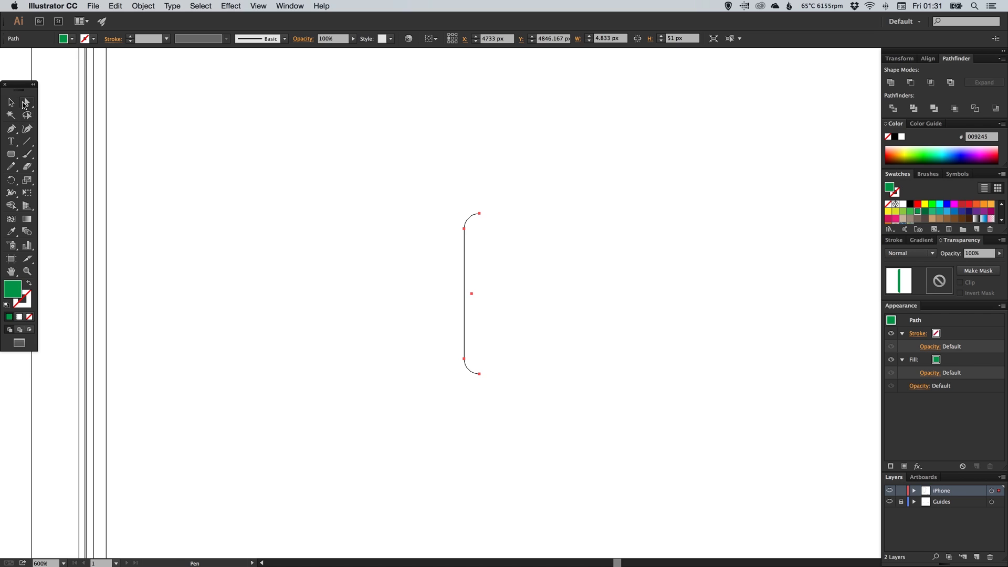
left_click(480, 212)
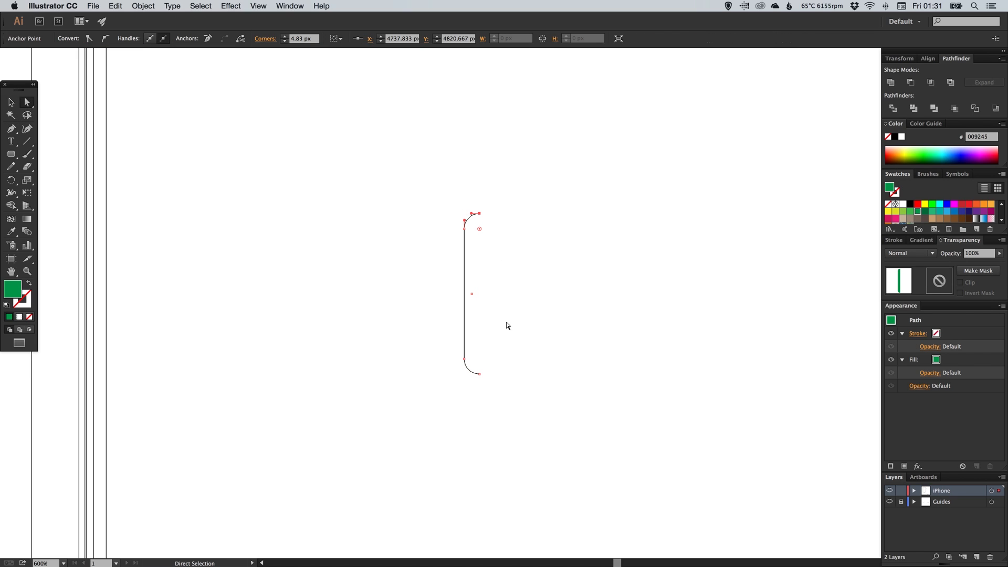
left_click(481, 367, "shift")
left_click(143, 5)
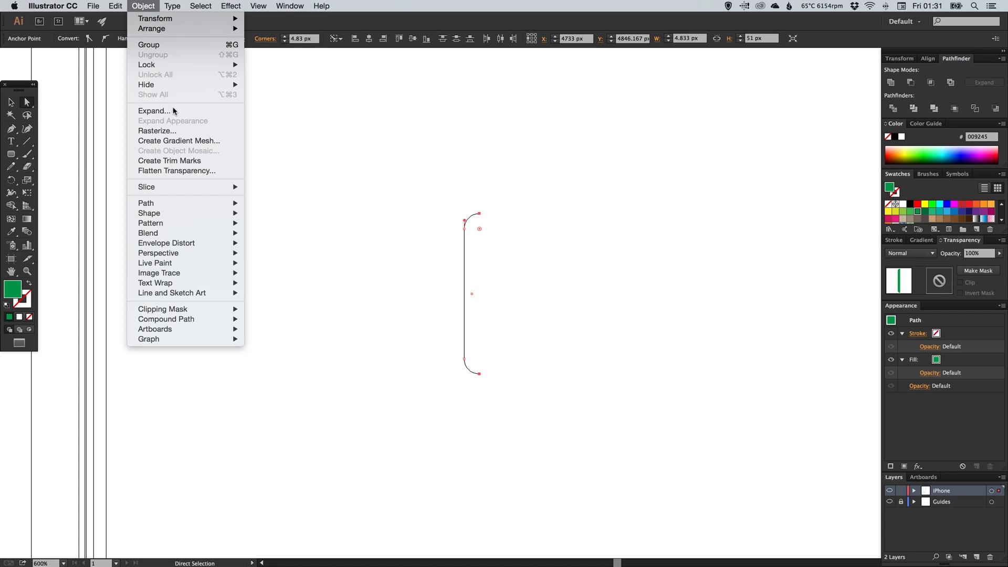
mouse_move(221, 204)
left_click(268, 203)
left_click(428, 280)
Reselect both open end points of the half button path and try again to connect them.
key("v")
key("a")
left_click(480, 213)
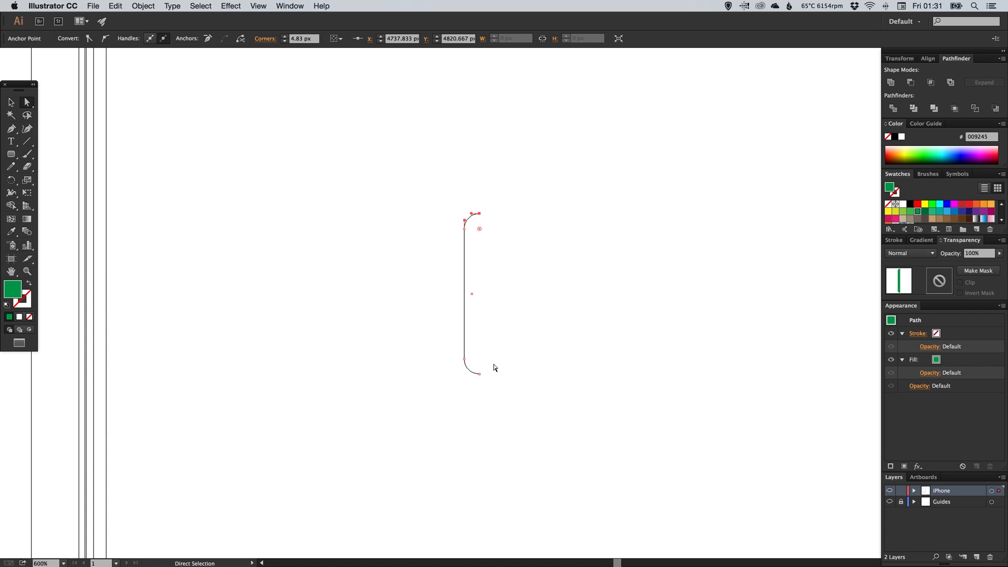
left_click(480, 373, "shift")
left_click(143, 6)
mouse_move(204, 201)
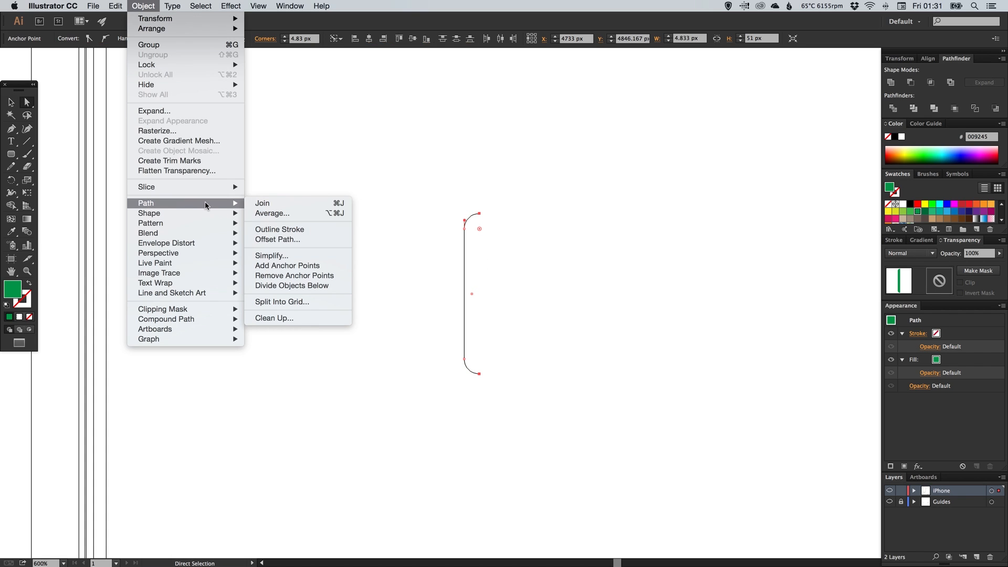
left_click(259, 213)
left_click(255, 216)
key("v")
key("a")
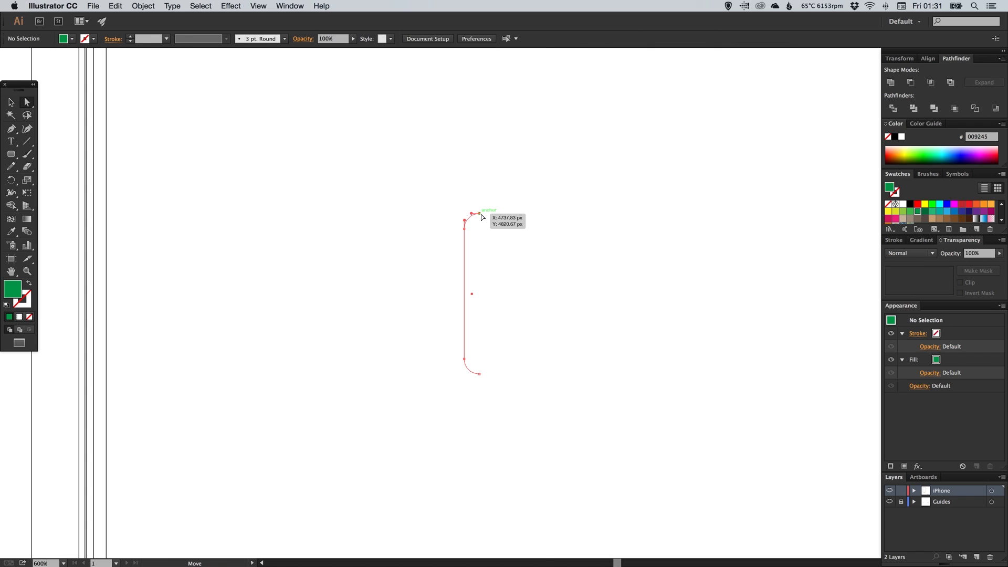
left_click(479, 213)
left_click(480, 374, "shift")
key("Delete")
key("p")
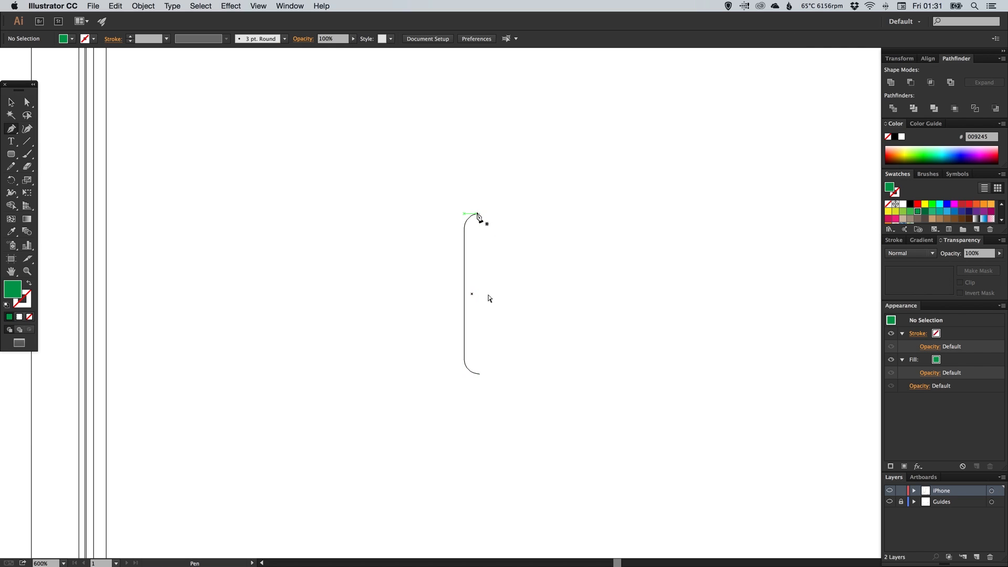
Try to close the half button path with a Pen segment and with Join, undoing both attempts.
left_click(479, 213)
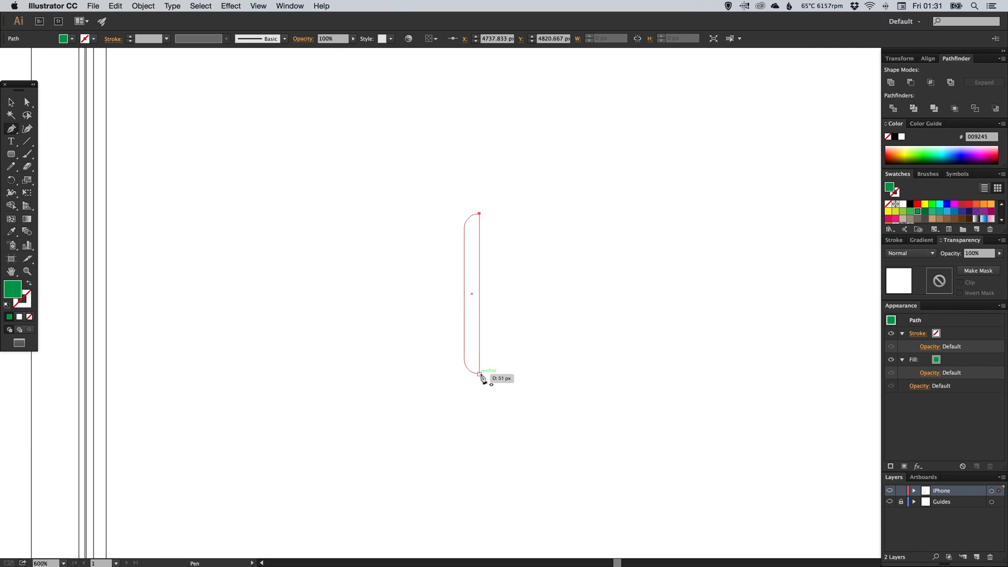
left_click(480, 373)
left_click(526, 315, "super")
key("v")
key("super+z")
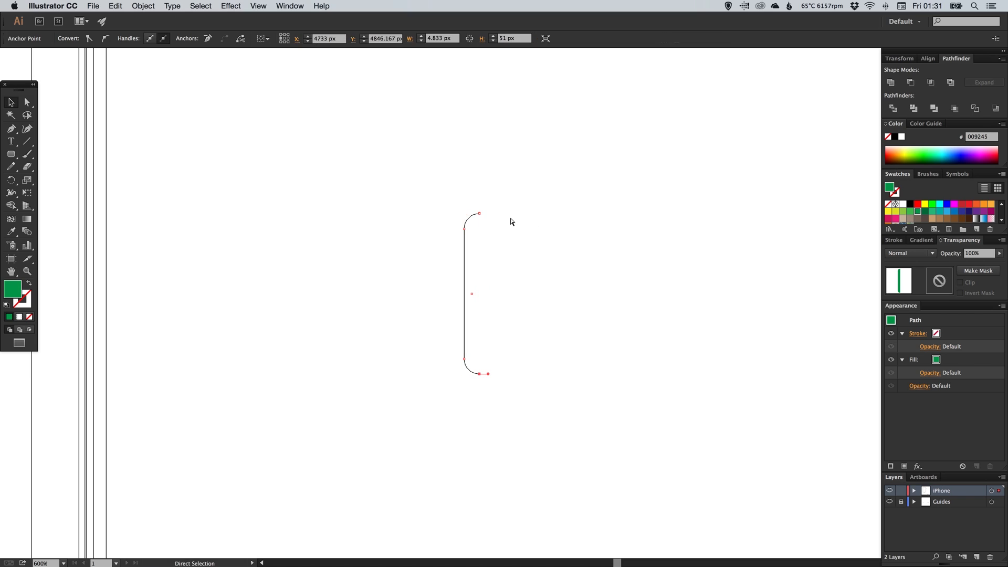
key("super+j")
key("super+z")
Close the half button's open side with a straight Pen segment between its top and bottom end points.
left_click(504, 217)
key("p")
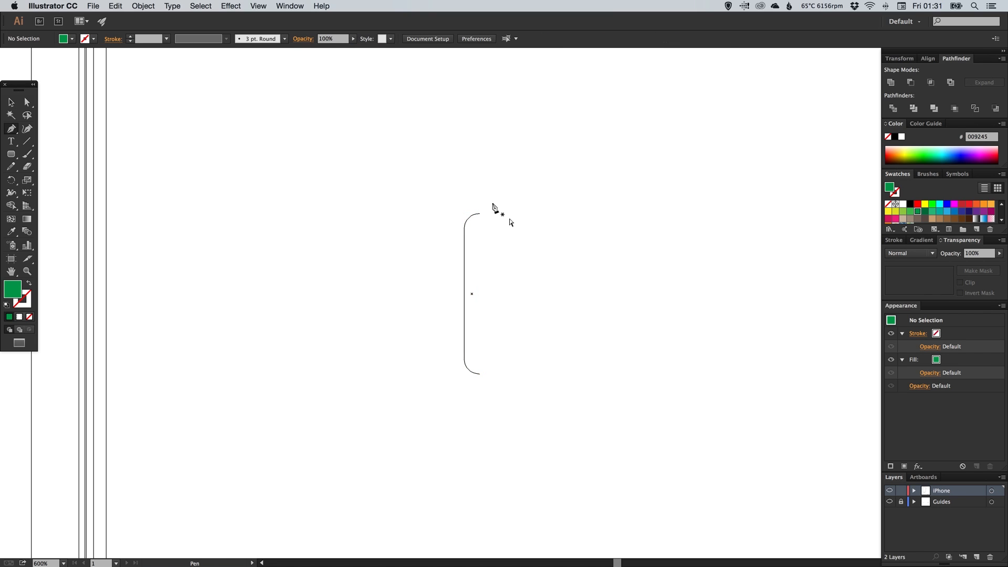
left_click(480, 215)
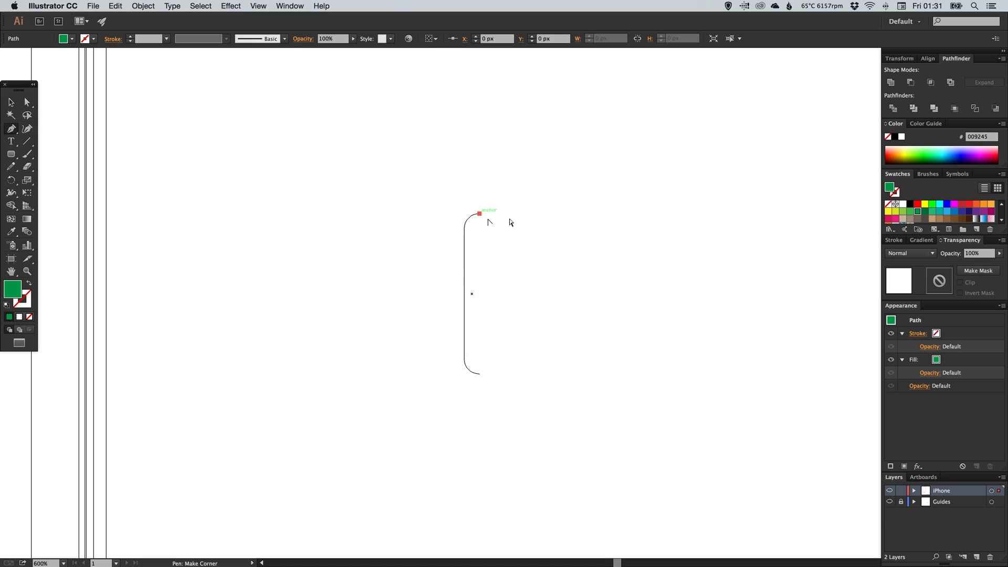
left_click(479, 374)
key("v")
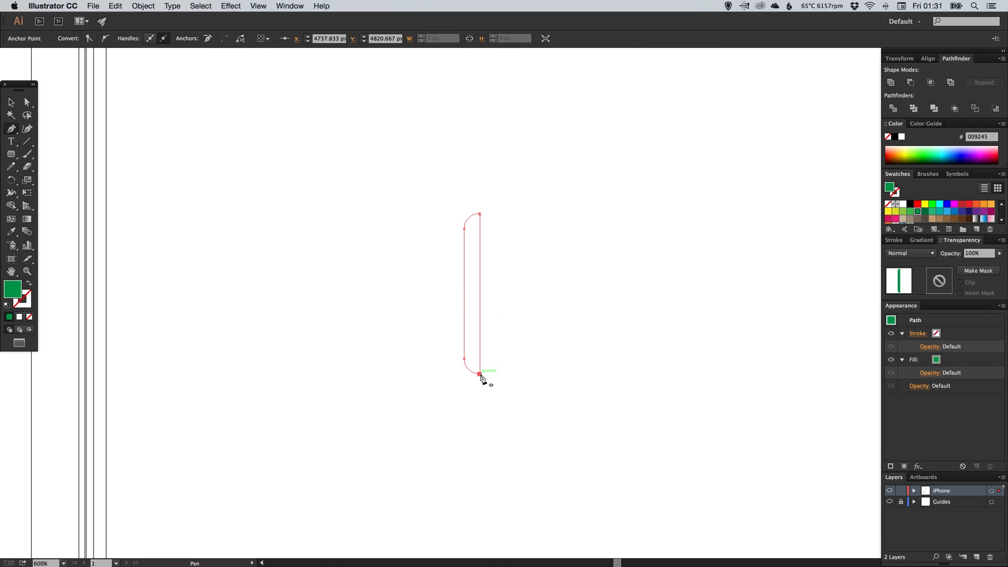
left_click(413, 362)
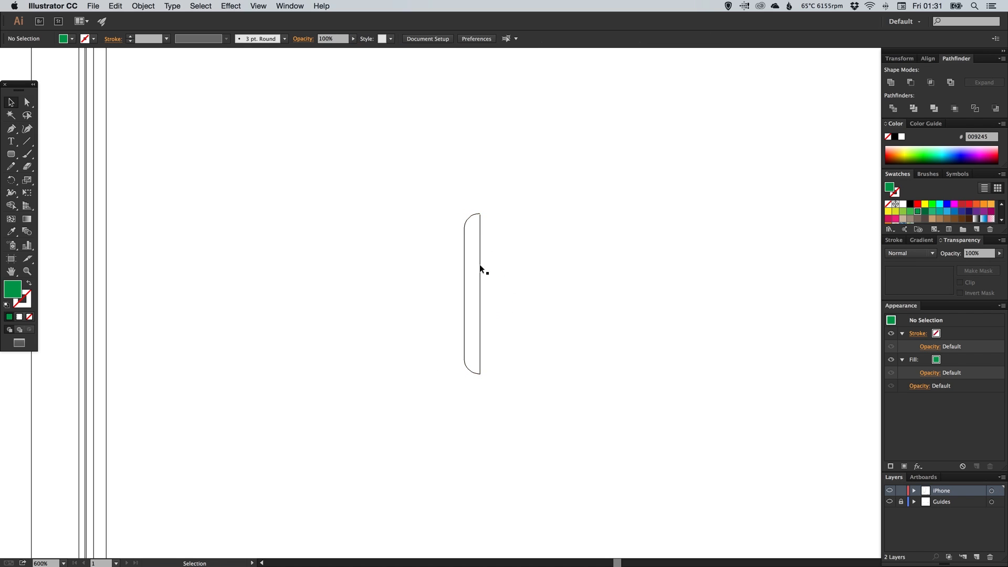
Duplicate the green half button straight up over the reference phone's upper volume button and mute switch in preview mode.
key("super+minus")
key("super+minus")
key("super+minus")
key("space")
left_click_drag(395, 282, 623, 269)
key("super+y")
key("space")
left_click_drag(711, 240, 681, 247)
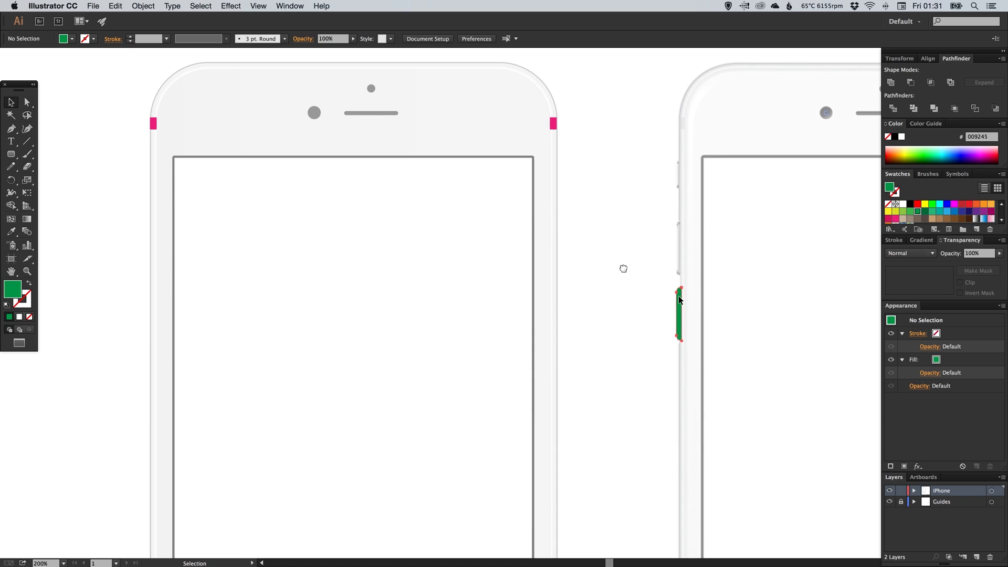
left_click_drag(678, 296, 679, 167, "alt+shift")
Reduce the topmost green button copy to 3 × 25.333 px to match the reference phone's mute switch.
key("z")
left_click_drag(642, 128, 716, 275)
key("v")
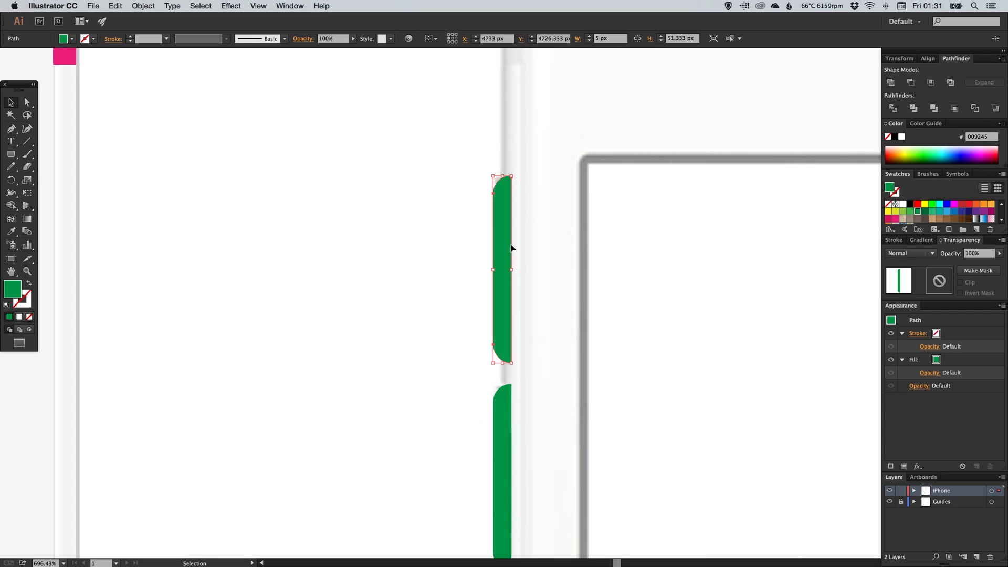
left_click_drag(493, 366, 506, 315)
Try shifting the mute switch shape aside, clear of the reference phone's edge.
left_click_drag(503, 199, 541, 193)
key("a")
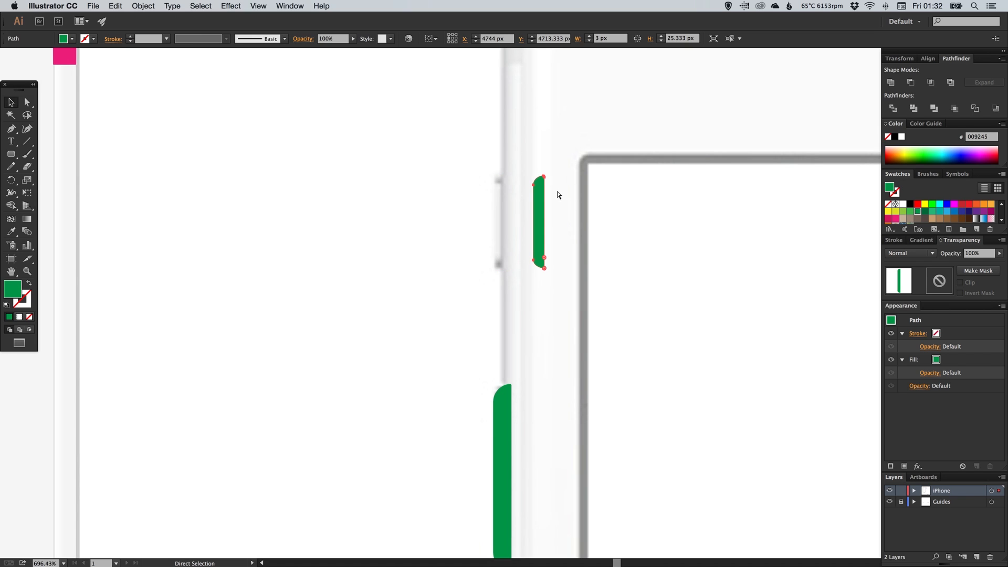
key("super+z")
key("v")
key("super+minus")
key("super+minus")
key("super+minus")
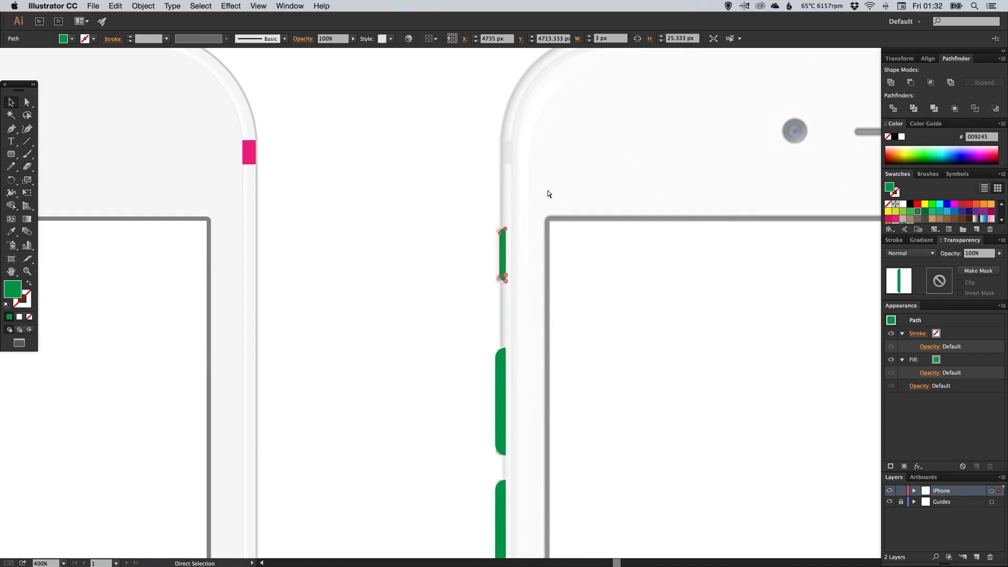
key("shift+Left")
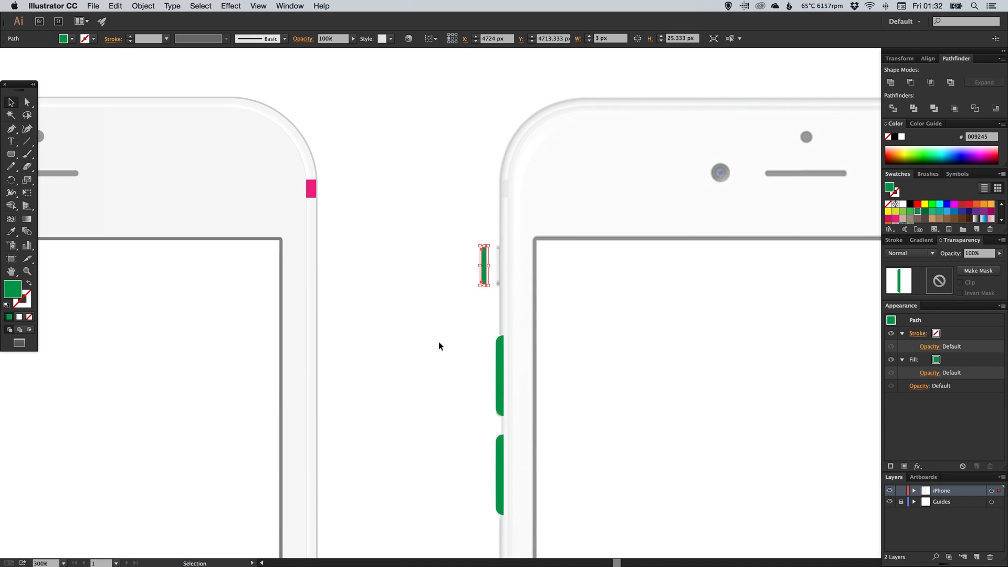
Align the mute switch shape's right edge with the volume buttons and inspect the aligned buttons up close.
left_click(505, 343, "shift")
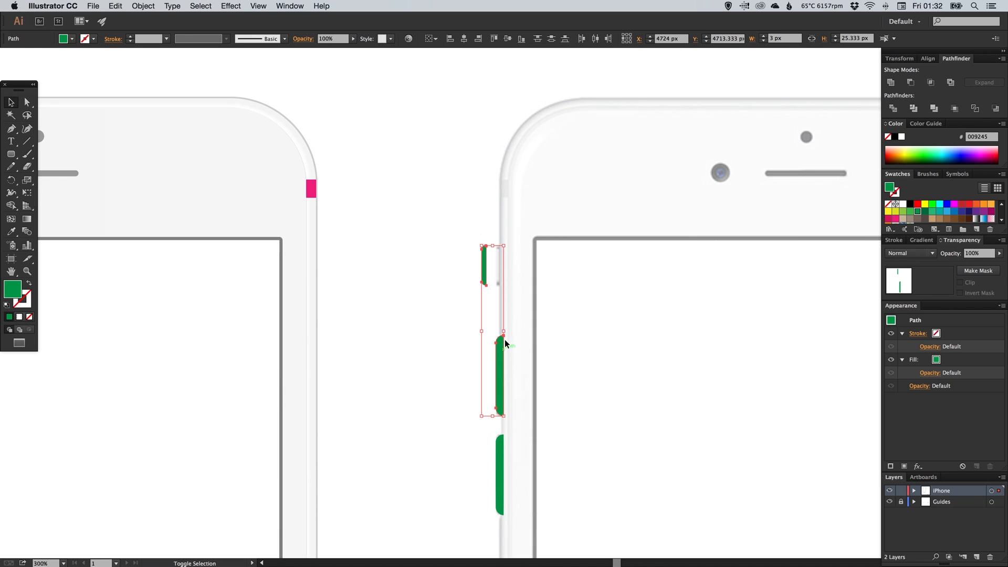
left_click(478, 39)
left_click(502, 447, "shift")
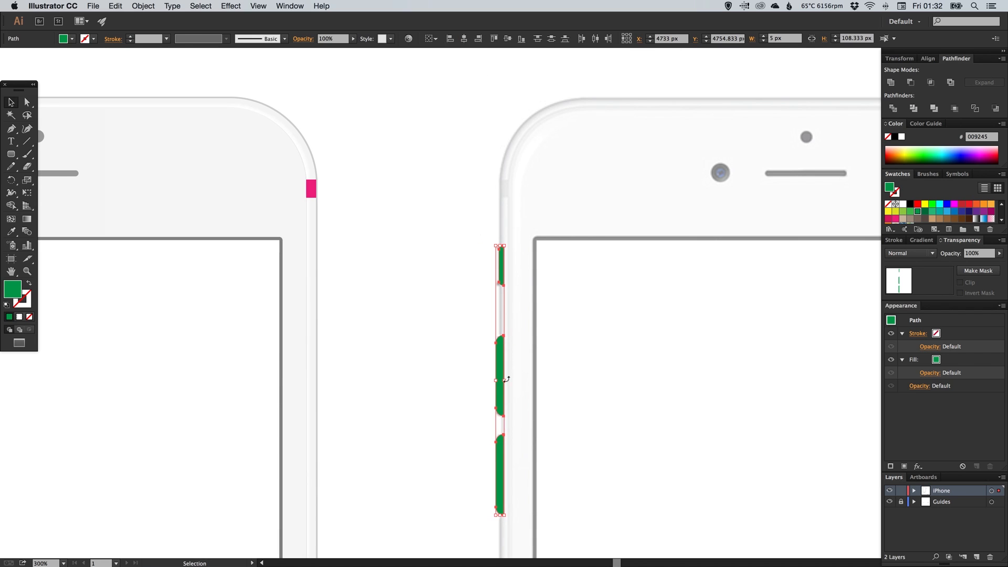
scroll(508, 288, "up", 5)
left_click_drag(503, 274, 500, 276)
left_click_drag(480, 240, 480, 240)
key("super+shift+a")
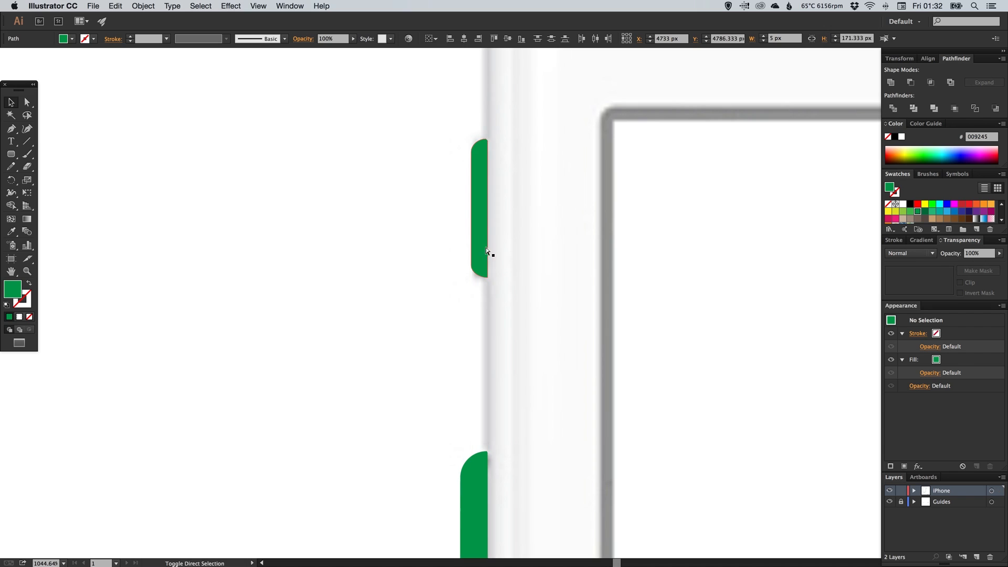
Move the three green side buttons together from the reference phone to the flat phone's left edge.
key("super+minus")
key("super+minus")
key("super+minus")
key("super+minus")
key("super+minus")
key("super+minus")
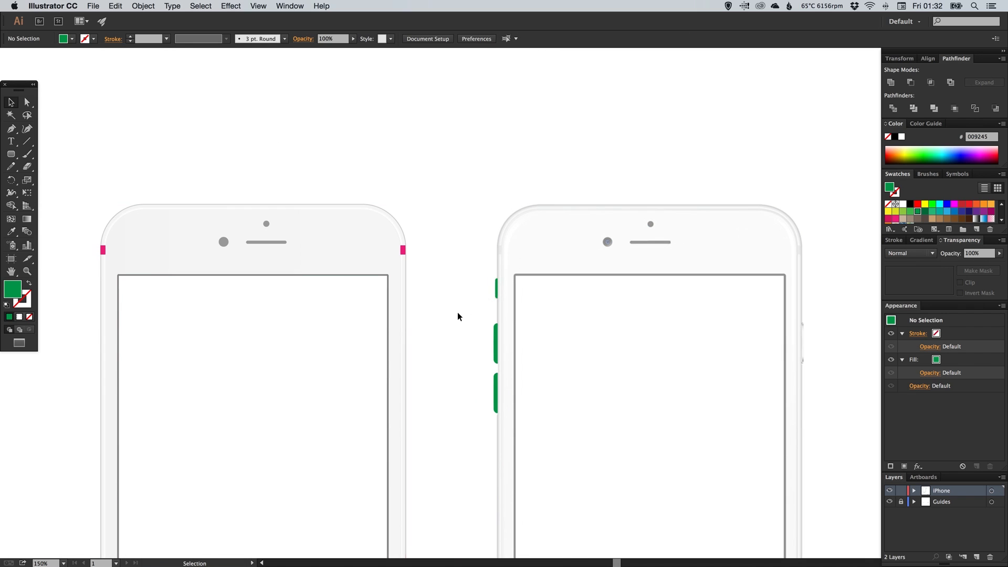
left_click_drag(463, 290, 596, 279)
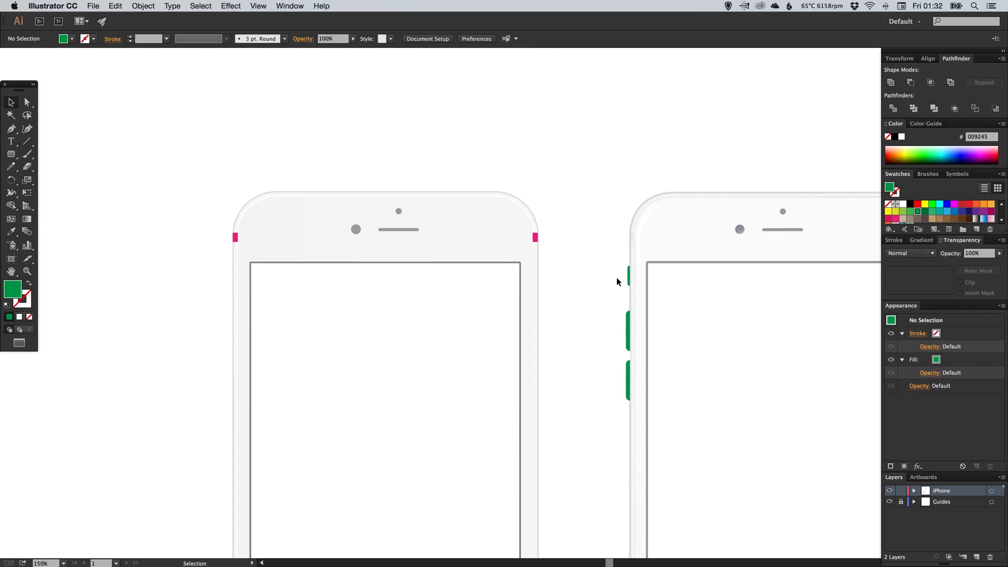
left_click_drag(631, 406, 631, 404)
left_click_drag(631, 279, 230, 305)
left_click(374, 212)
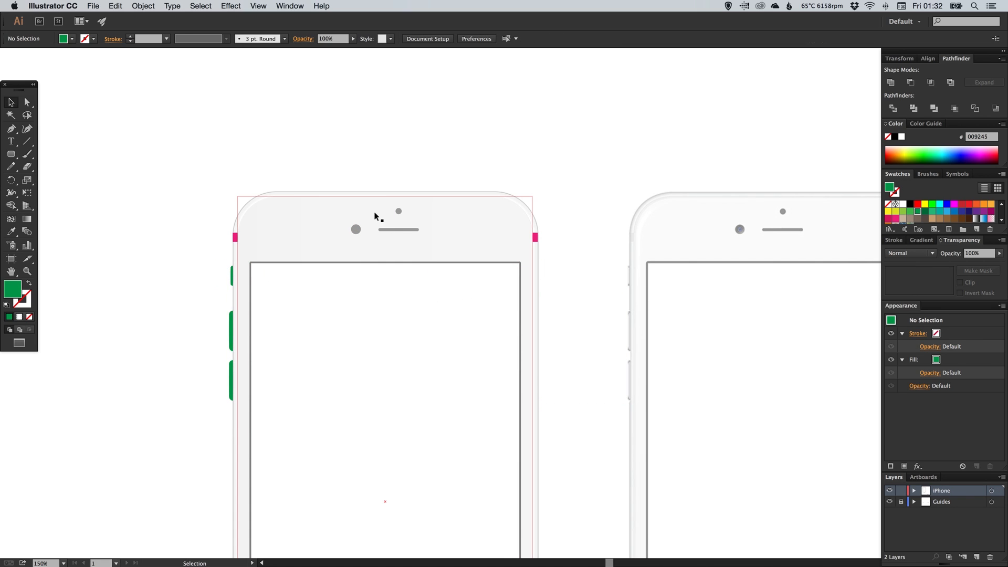
Fill the flat phone's lower volume button with a linear gradient whose dark grey 4d4d4d starting stop is at 100% opacity.
left_click_drag(400, 282, 417, 237)
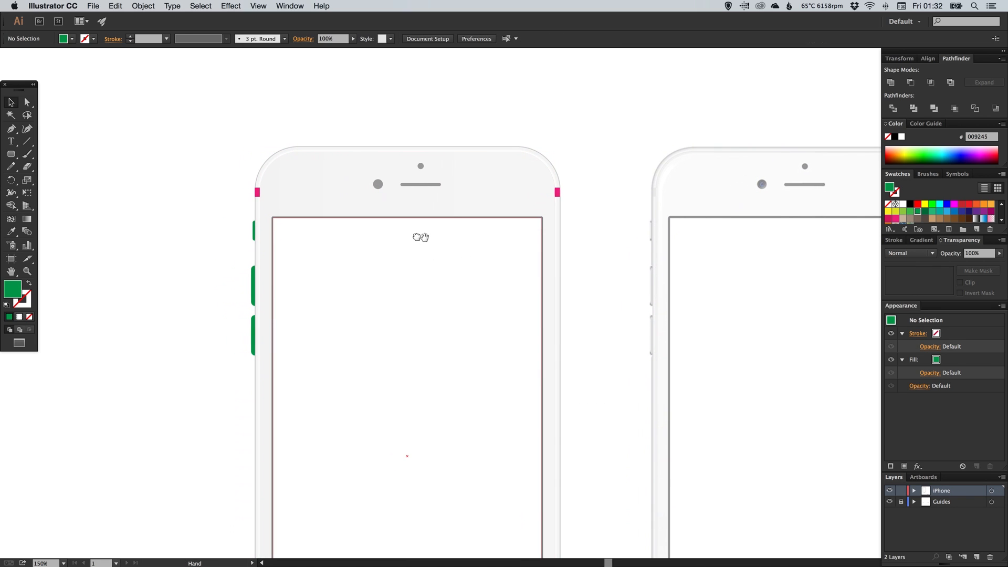
key("z")
left_click_drag(217, 174, 366, 400)
key("v")
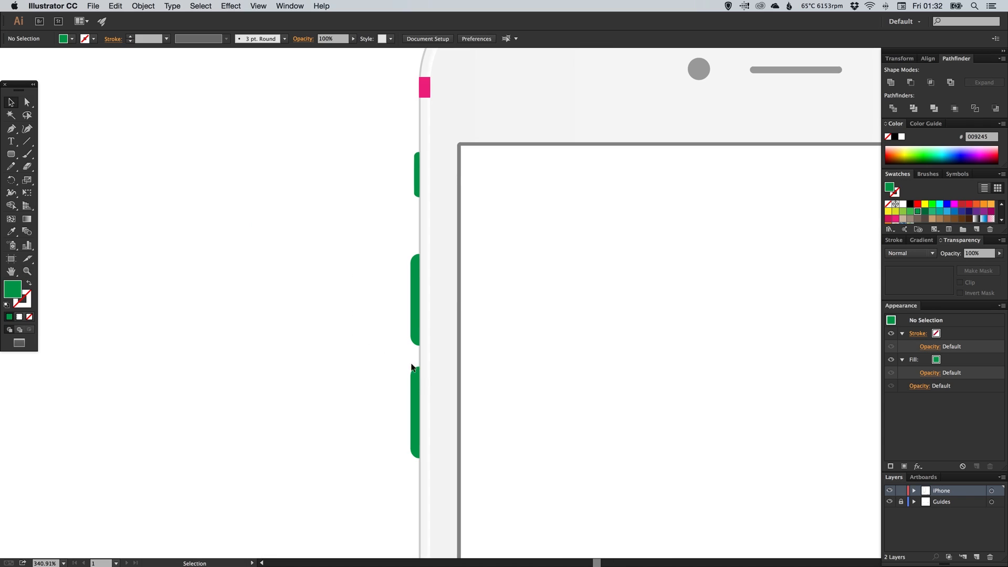
left_click(412, 380)
left_click_drag(522, 373, 467, 362)
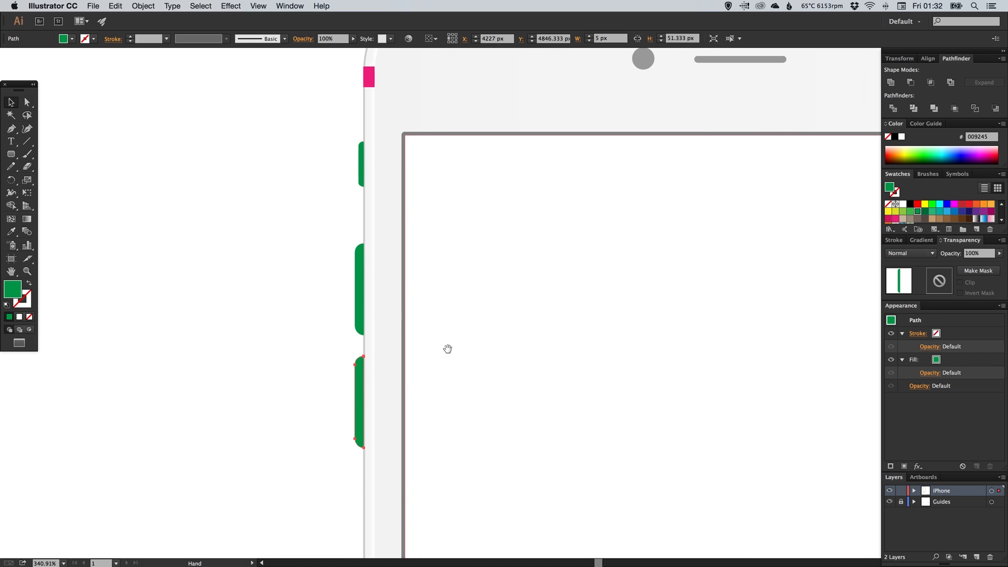
left_click(920, 241)
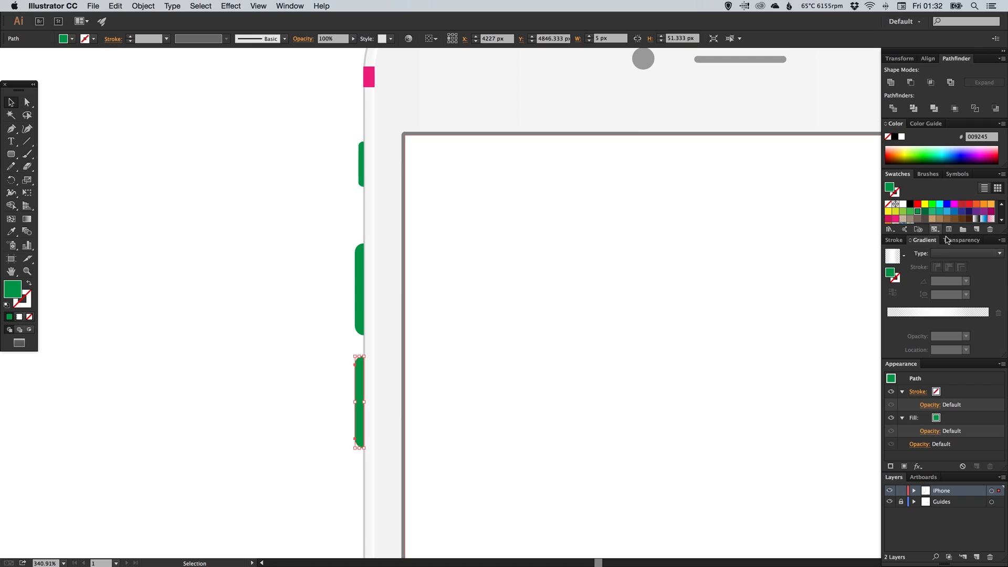
scroll(993, 218, "down", 5)
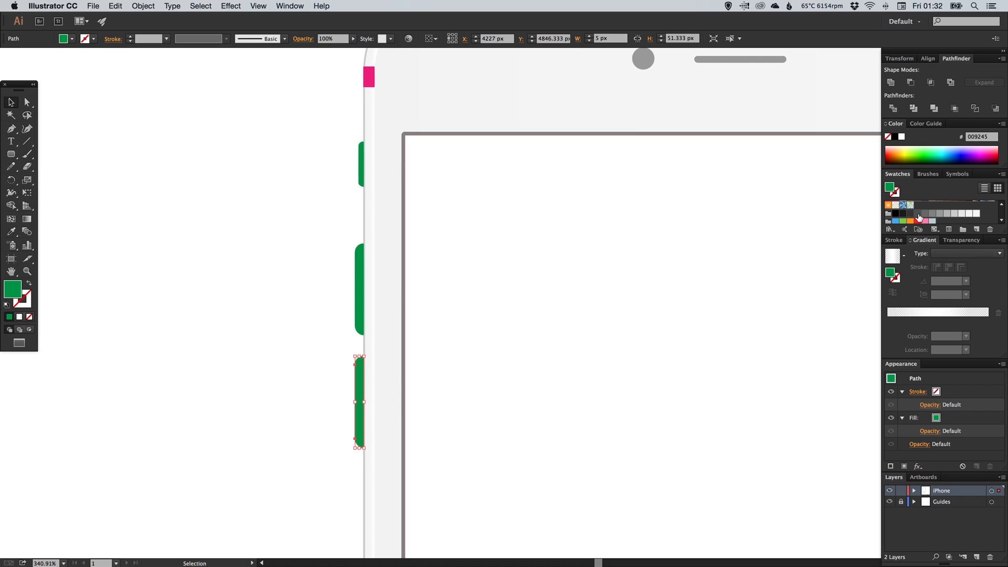
left_click(888, 325)
left_click_drag(895, 323, 988, 322)
mouse_move(889, 324)
left_mouse_down()
mouse_move(956, 328)
mouse_move(888, 324)
left_mouse_up()
left_click(967, 336)
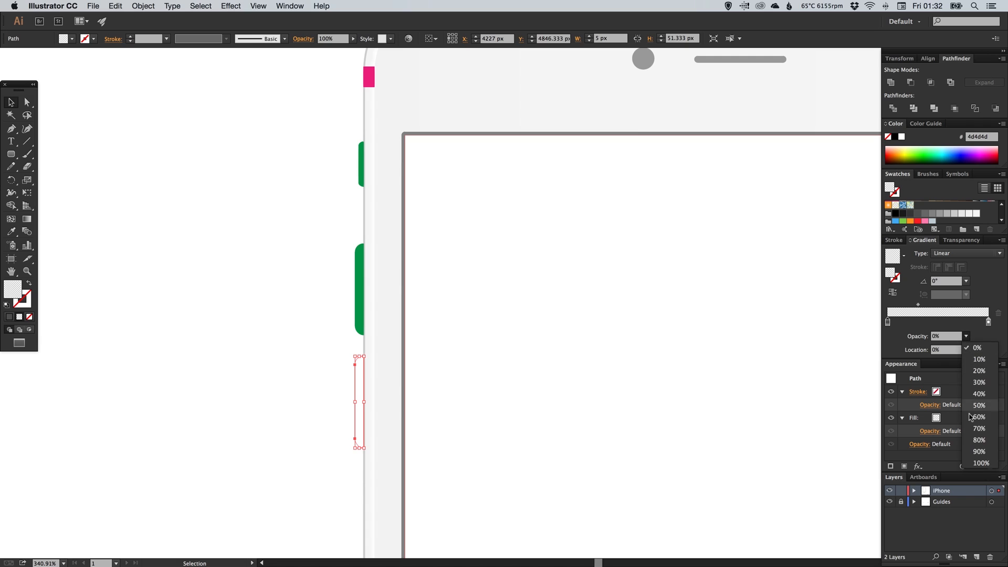
left_click(977, 464)
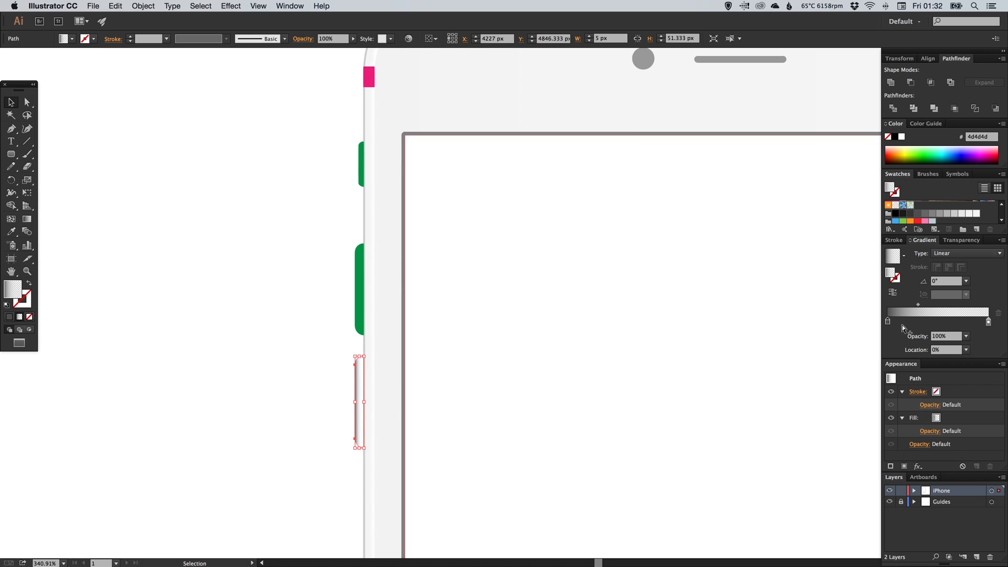
Make the gradient's light f6f6f6 stop 100% opaque and place it at location 50%.
left_click(990, 322)
left_click(966, 336)
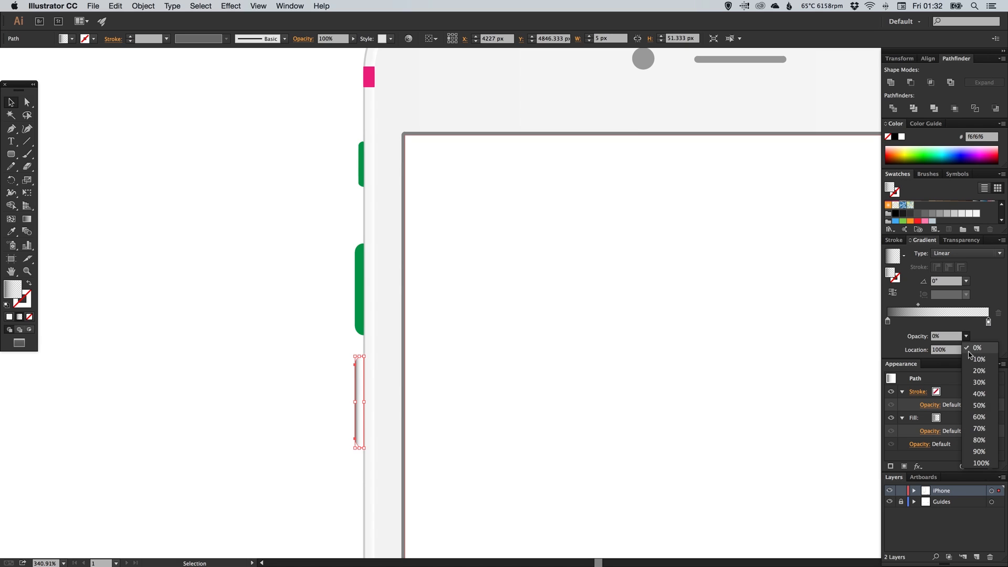
left_click(980, 464)
left_click_drag(988, 322, 944, 322)
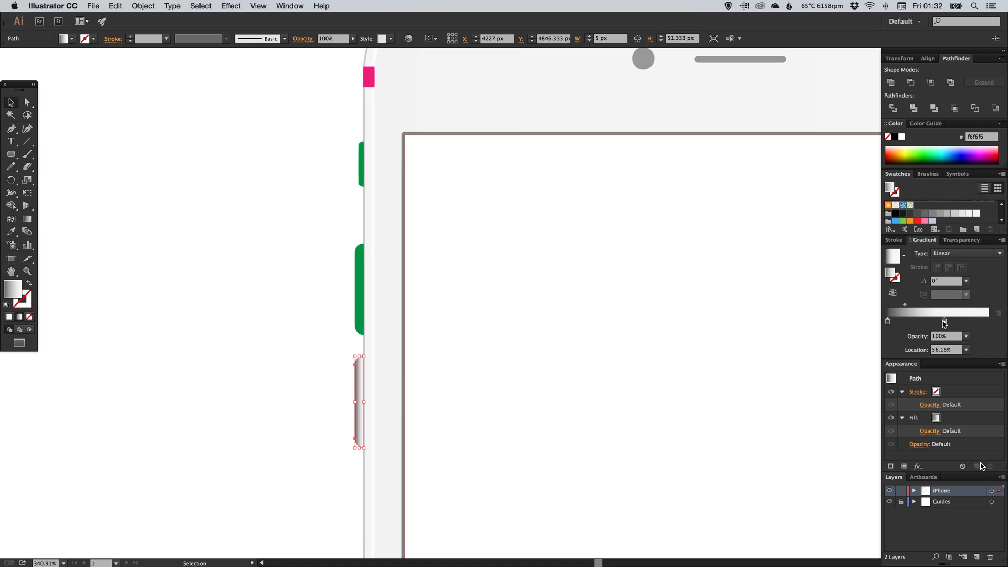
left_click(944, 349)
key("super+a")
type("6")
key("BackSpace")
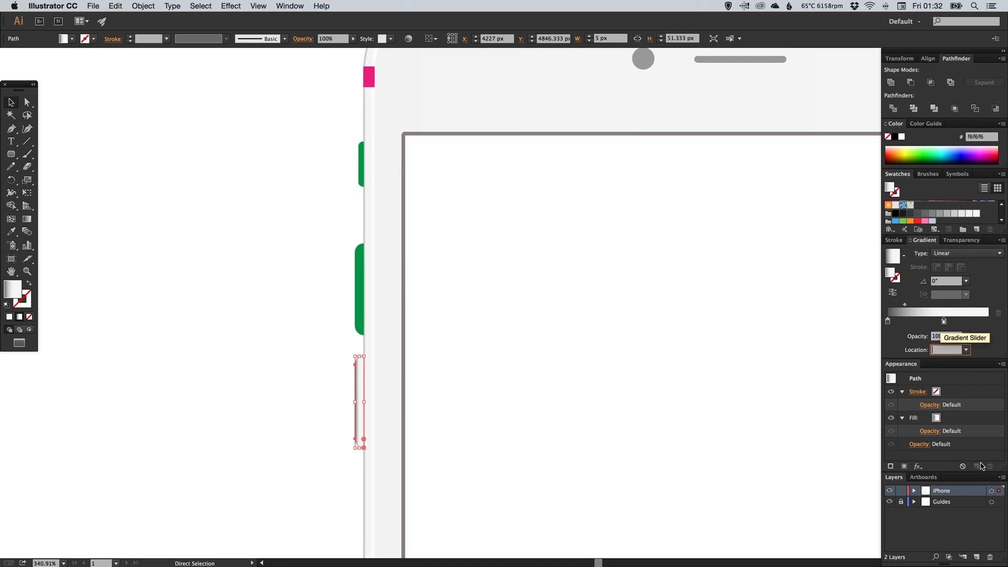
type("50")
key("Return")
Duplicate the dark 4d4d4d stop to the gradient's far end at 100% and set the gradient angle to 90°.
left_click_drag(887, 322, 989, 322)
key("v")
left_click(930, 282)
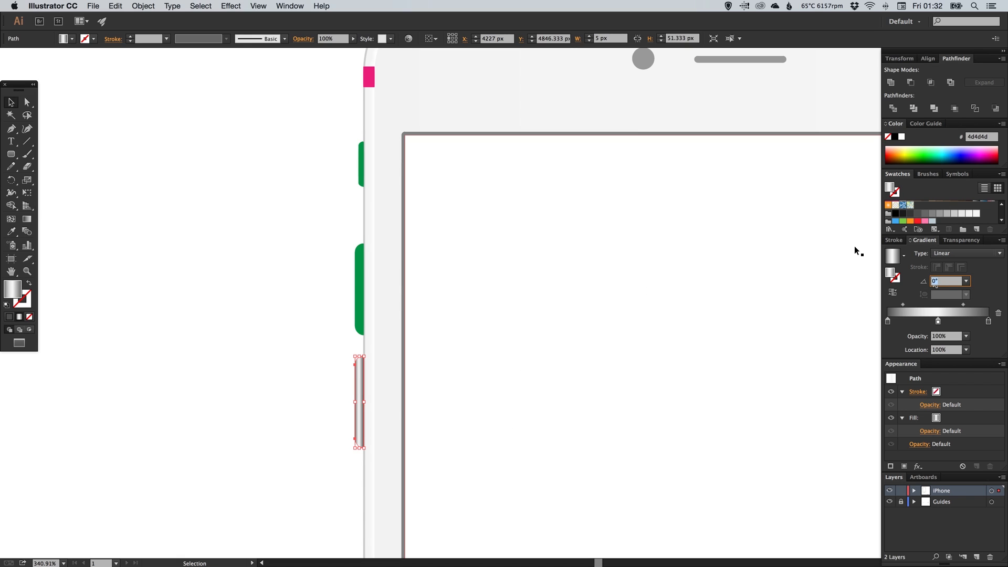
type("90")
key("Return")
left_click(339, 362)
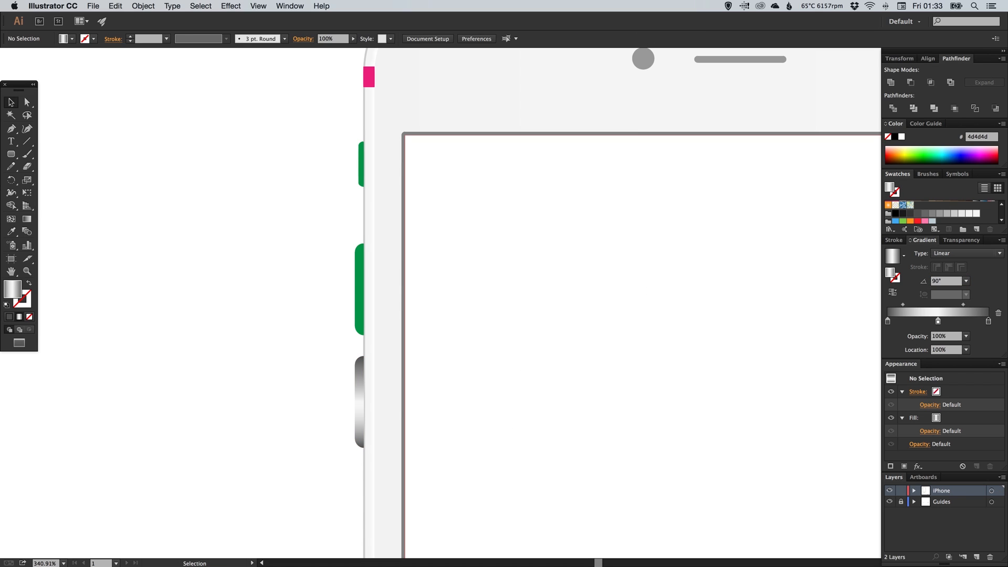
Set the gradient's two midpoints to 87% and 13% so the dark shading stays near the button's ends.
left_click(360, 374)
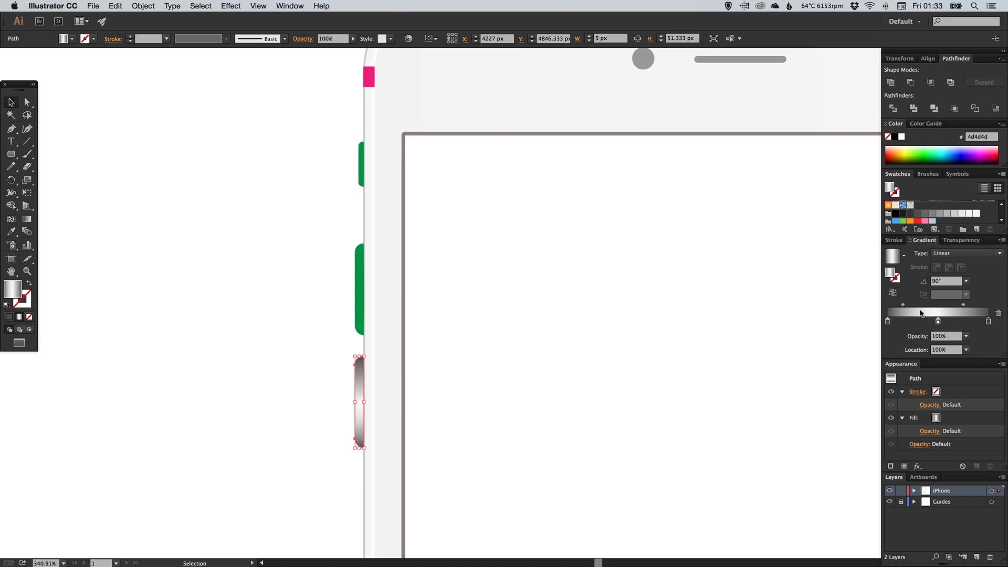
left_click_drag(902, 304, 893, 303)
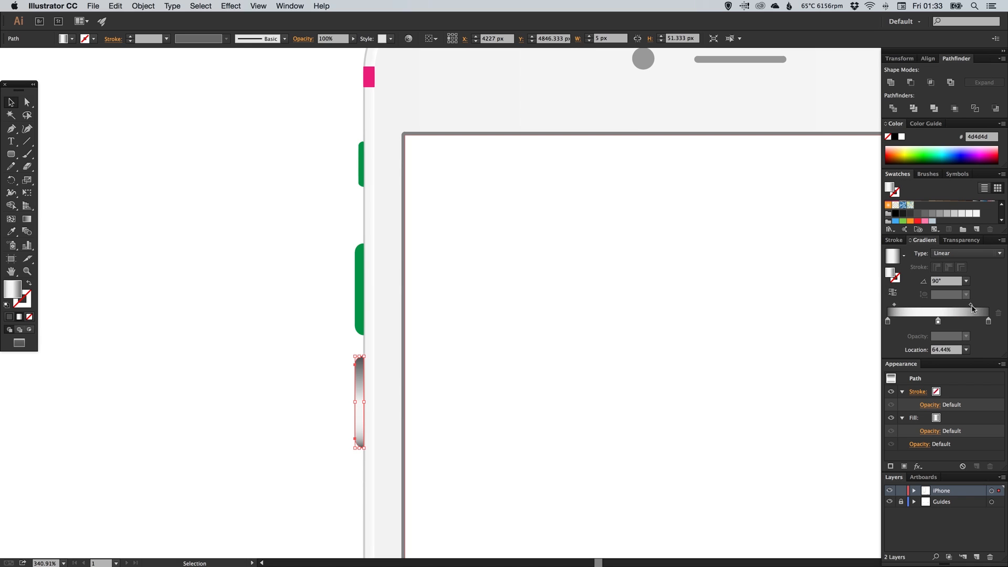
left_click_drag(983, 309, 984, 310)
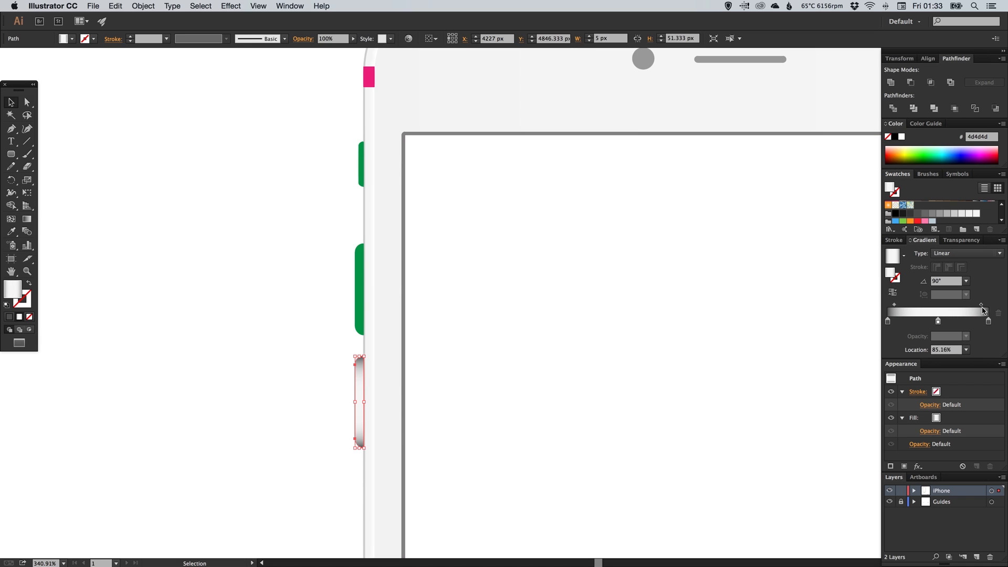
left_click(958, 350)
type("87")
key("Return")
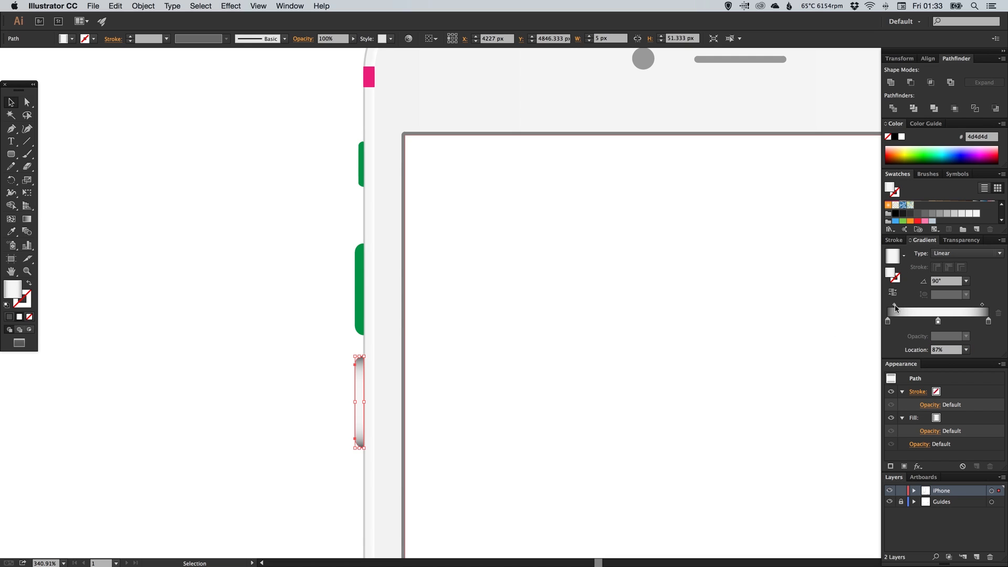
left_click(947, 352)
key("super+shift+a")
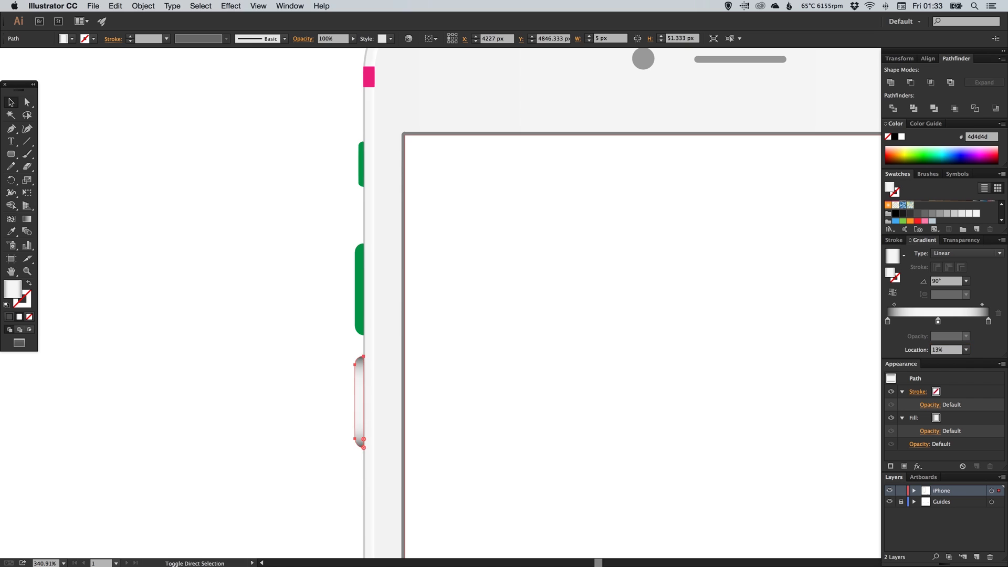
Select both volume buttons on the flat phone and narrow them together to 4 px wide.
key("super+alt+0")
key("super+1")
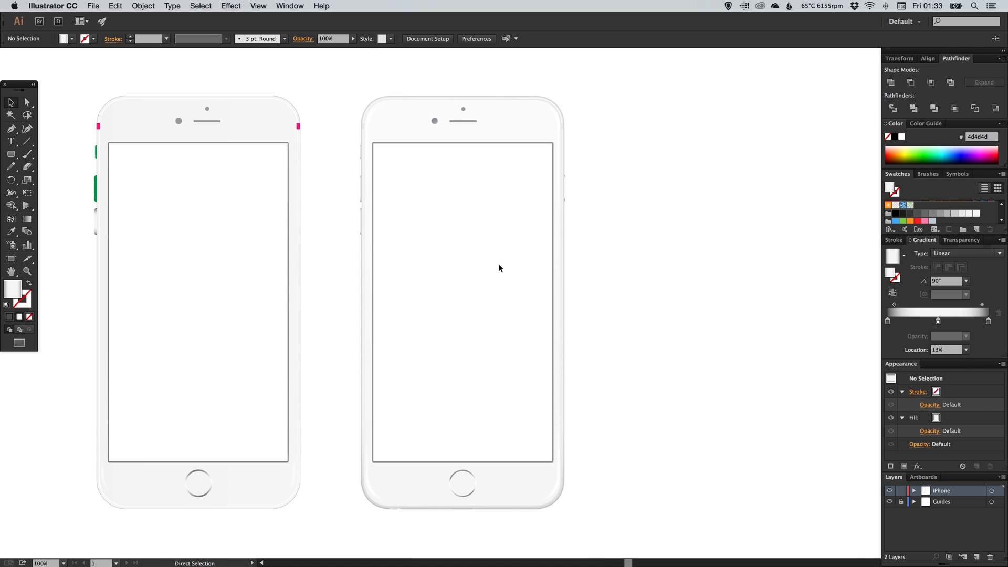
left_click_drag(249, 289, 416, 348)
key("z")
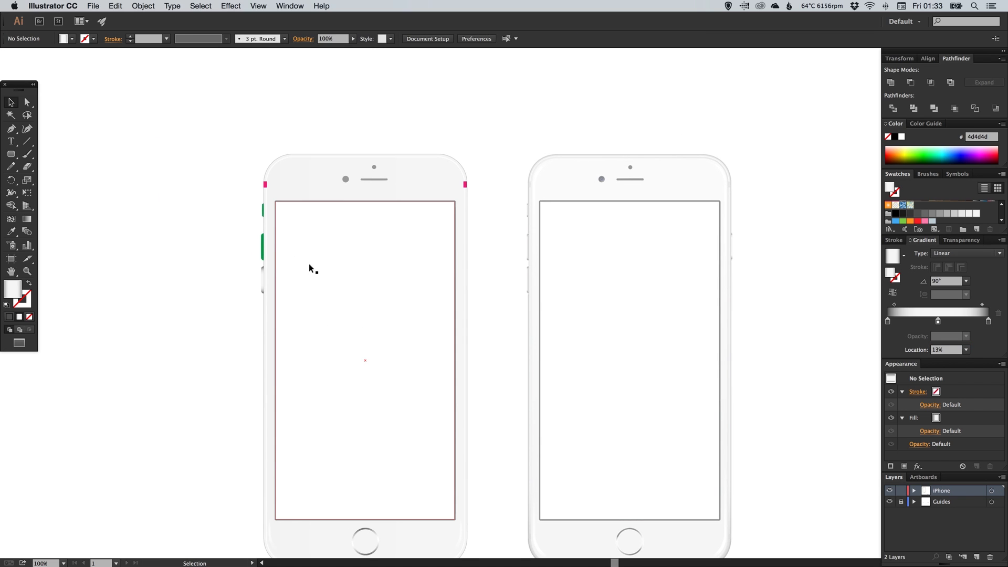
left_click_drag(391, 279, 671, 281)
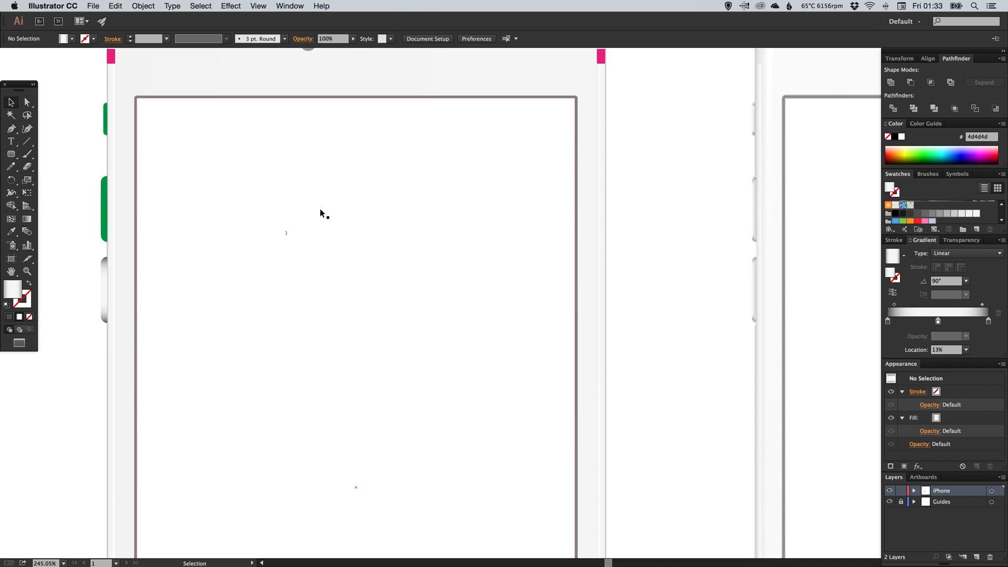
left_click(102, 272)
left_click_drag(153, 249, 277, 282)
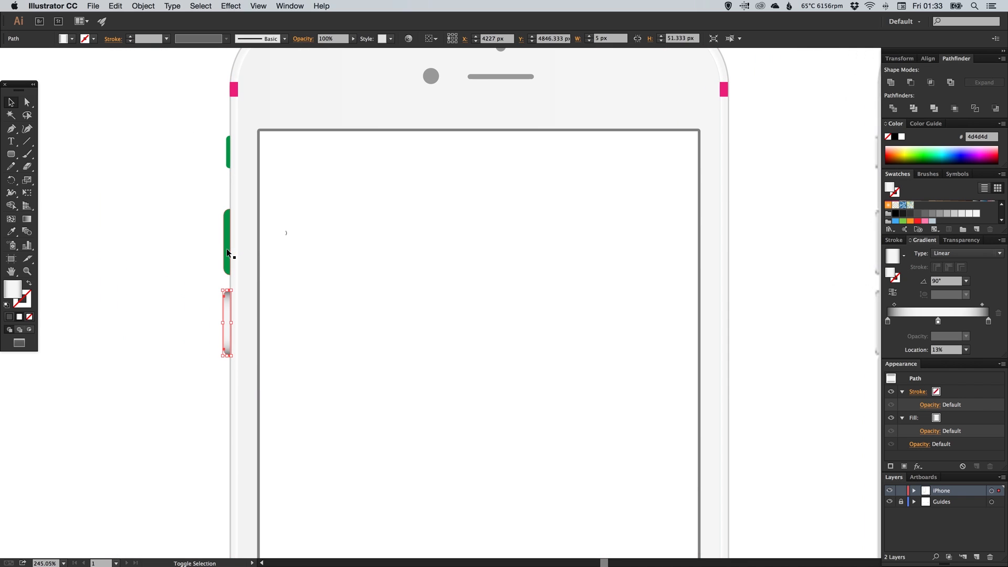
left_click(228, 252, "shift")
key("z")
left_click_drag(136, 172, 309, 407)
key("s")
key("v")
mouse_move(444, 451)
left_mouse_down()
mouse_move(449, 443)
mouse_move(444, 451)
left_mouse_up()
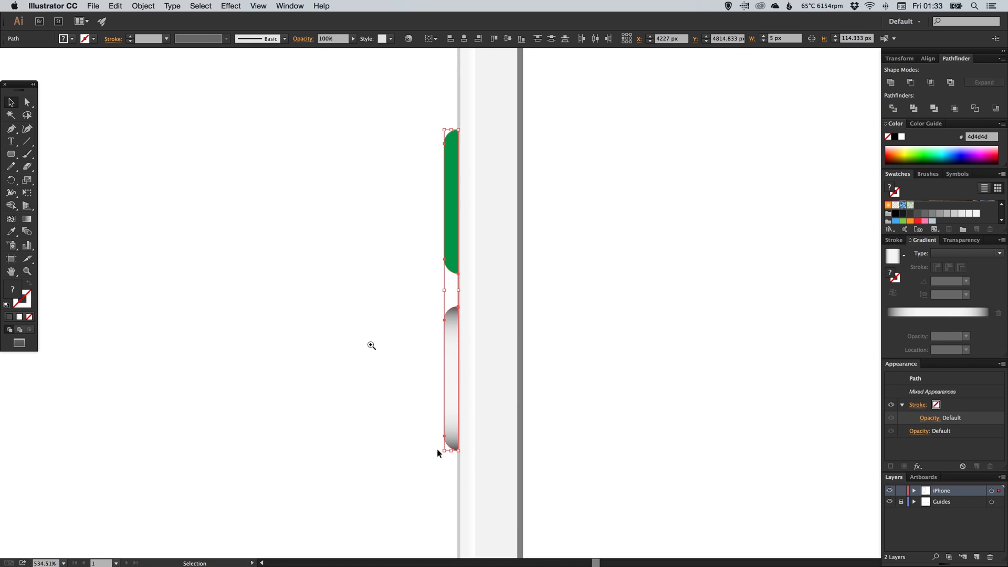
scroll(502, 371, "up", 5)
left_click_drag(463, 386, 472, 356)
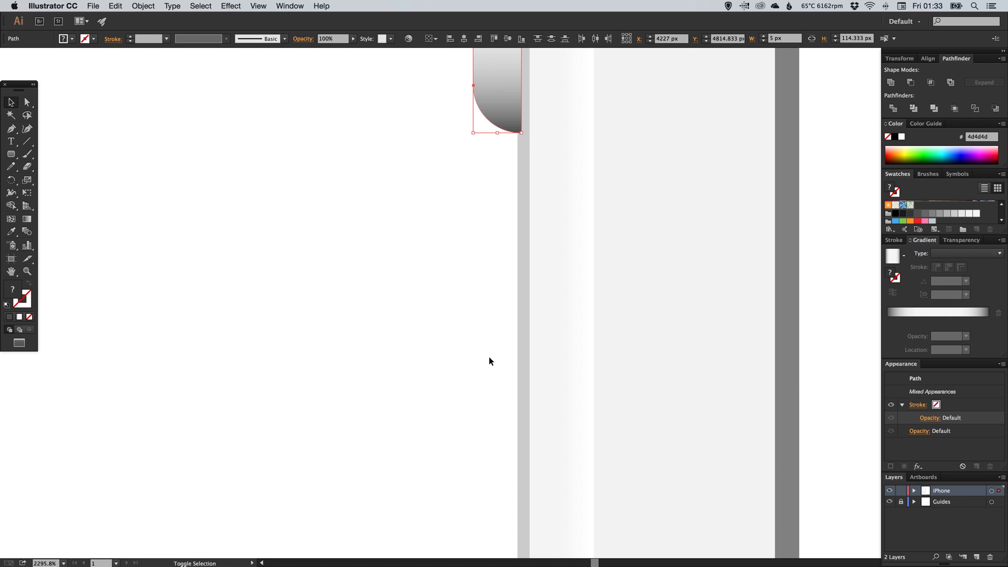
Move the two volume buttons onto the left edge of the reference phone for comparison.
scroll(489, 362, "down", 10)
left_click_drag(624, 233, 644, 297)
key("super+minus")
key("super+minus")
left_click(342, 320)
left_click_drag(688, 392, 683, 402)
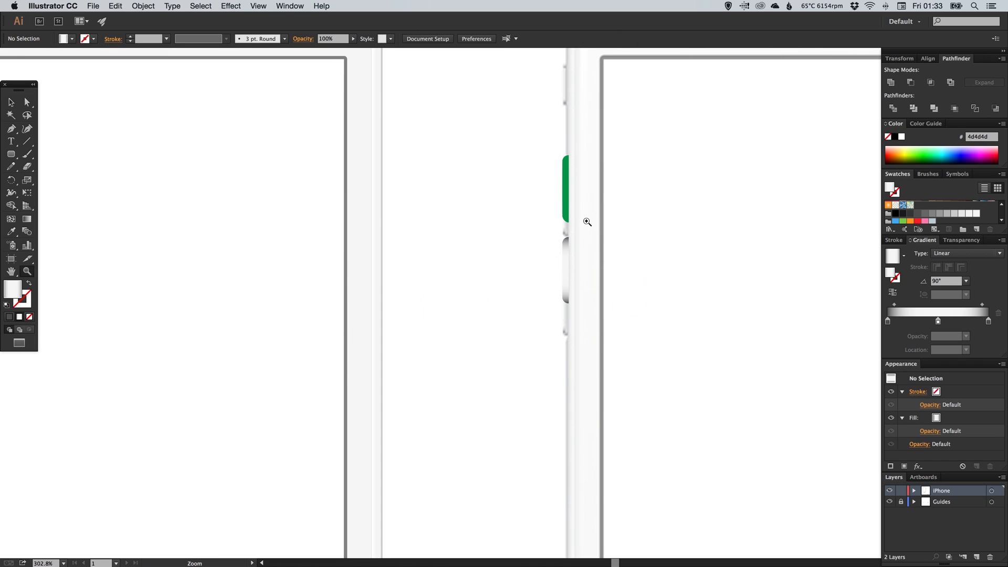
Extend the lower volume button's top end upward to match the reference phone's lower volume button.
left_click(567, 297, "super")
left_click_drag(476, 167, 641, 322)
left_click_drag(536, 410, 547, 410)
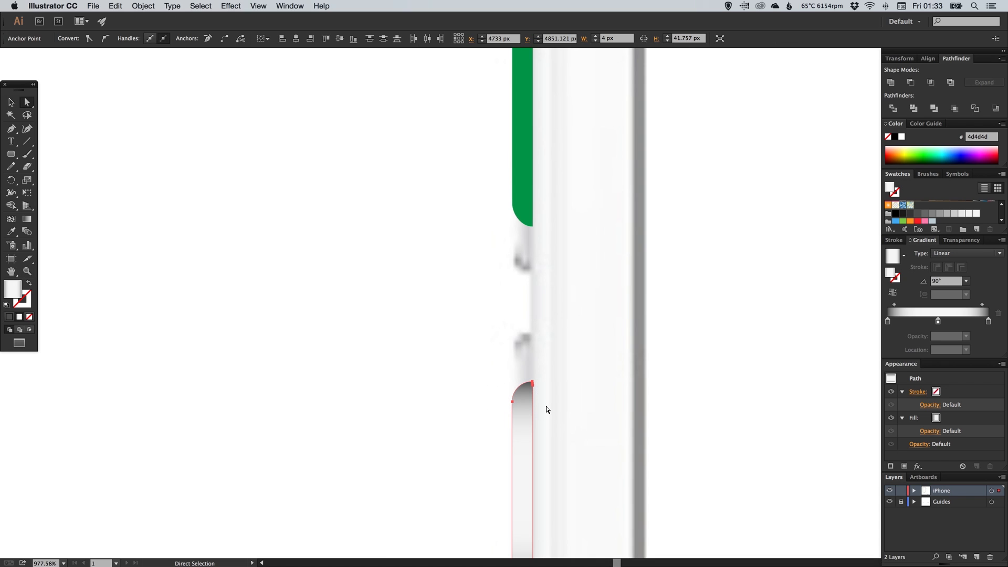
key("Up")
key("Up")
key("Up")
key("Up")
key("Up")
key("Up")
key("Up")
key("Up")
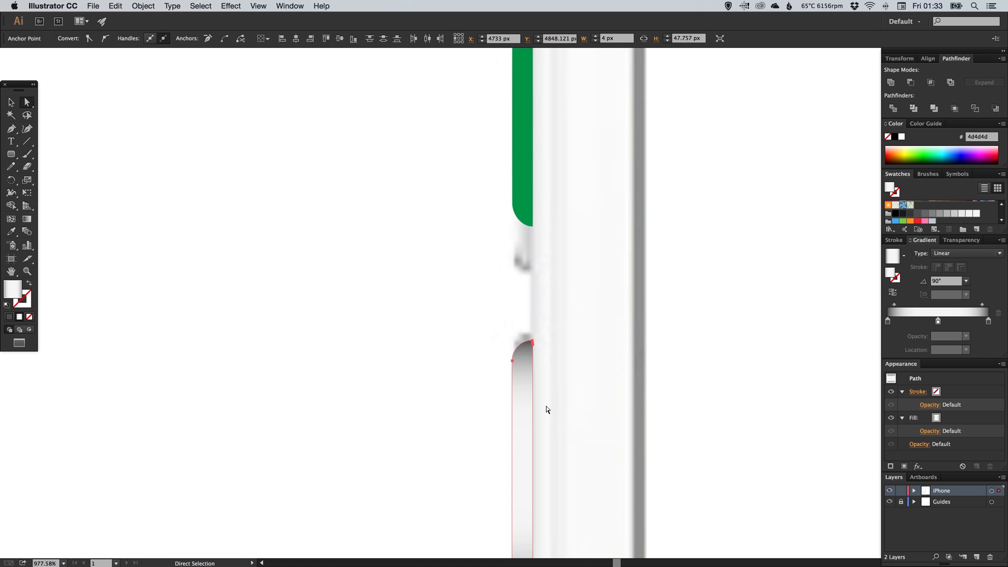
Extend the green upper volume button's bottom end downward to match the reference phone's upper volume button.
left_click_drag(482, 180, 559, 240)
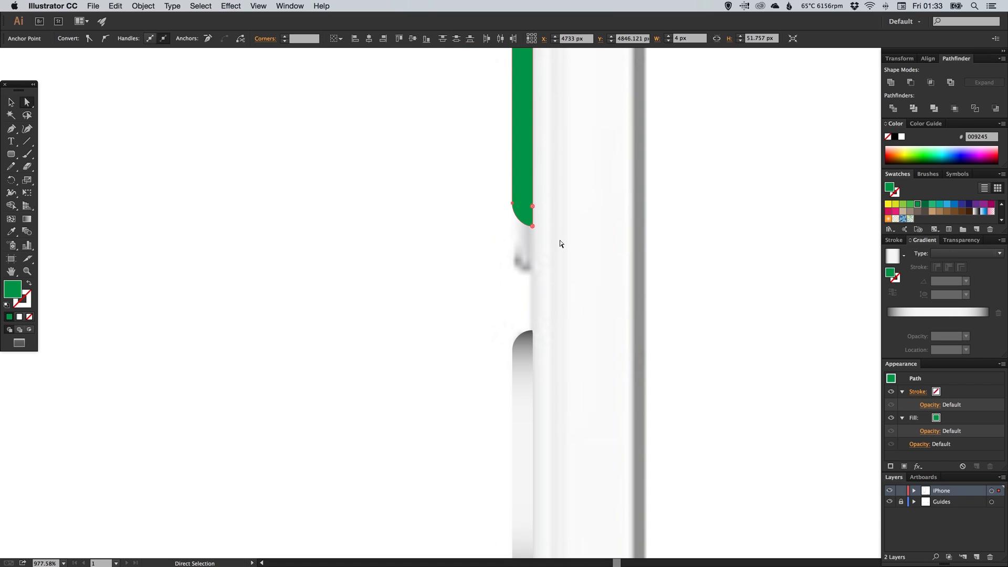
key("Down")
key("Down")
key("Down")
key("Down")
key("Down")
key("Down")
key("Down")
key("Down")
key("Down")
key("Down")
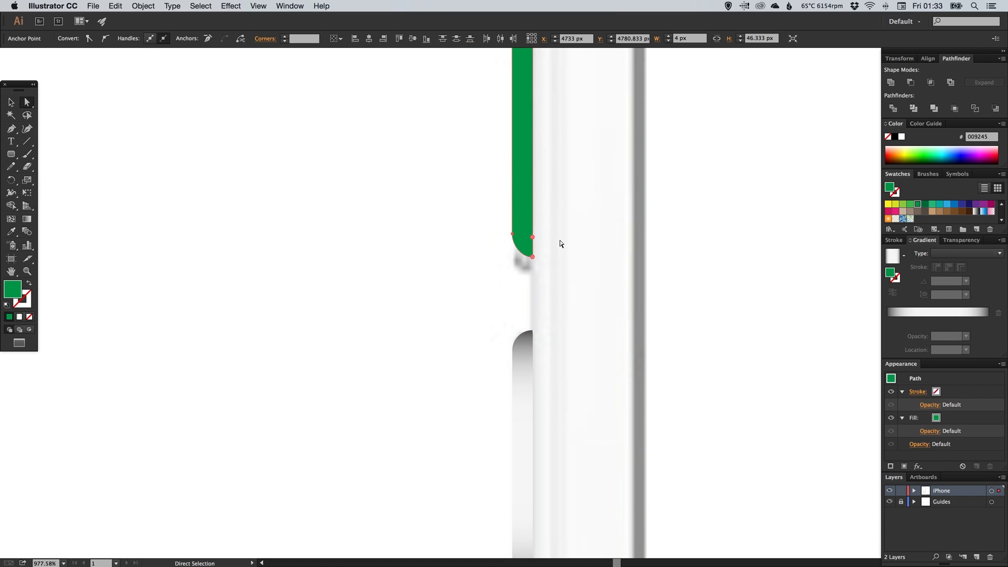
Move both volume buttons from the reference phone back to the flat phone's left edge.
key("super+minus")
key("super+minus")
key("super+minus")
key("super+minus")
key("super+minus")
key("super+minus")
scroll(559, 325, "left", 5)
left_click(612, 322, "shift")
left_click_drag(613, 321, 317, 333)
key("super+z")
key("v")
left_click_drag(611, 332, 216, 350)
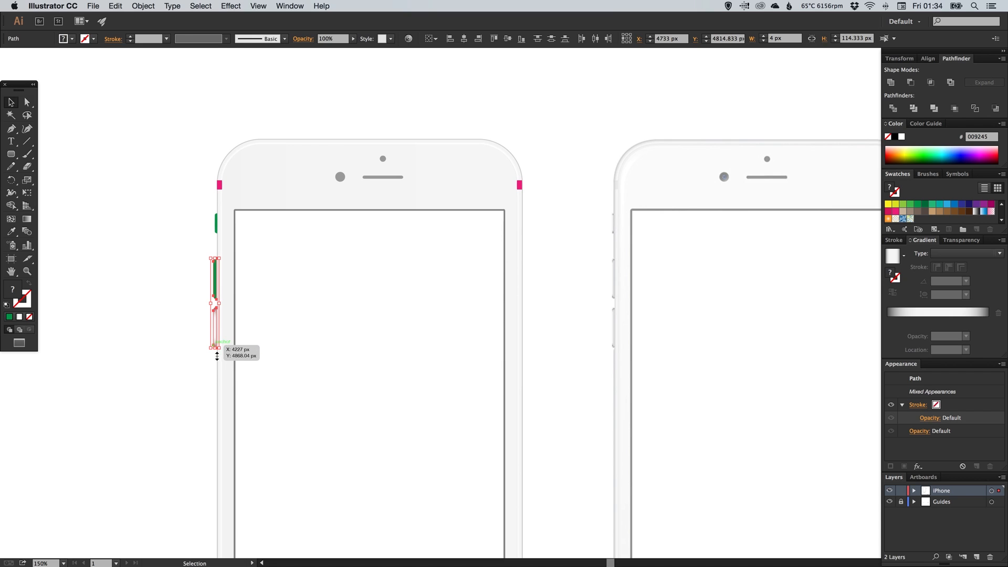
Align the right edges of both volume buttons with the mute switch along the flat phone's side.
left_click(163, 242)
left_click_drag(171, 218, 310, 378)
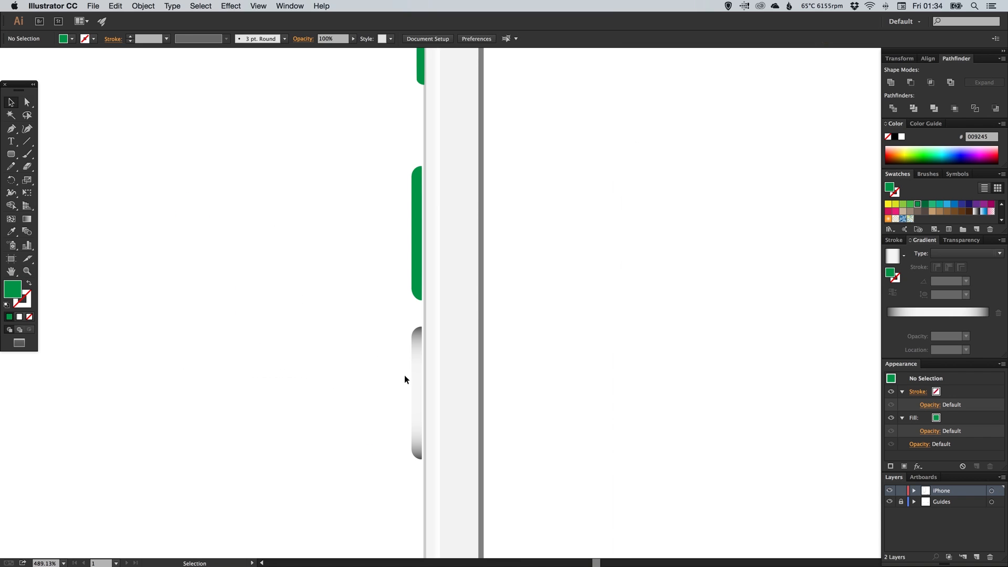
left_click(417, 394)
left_click(416, 231, "shift")
left_click(421, 69, "shift")
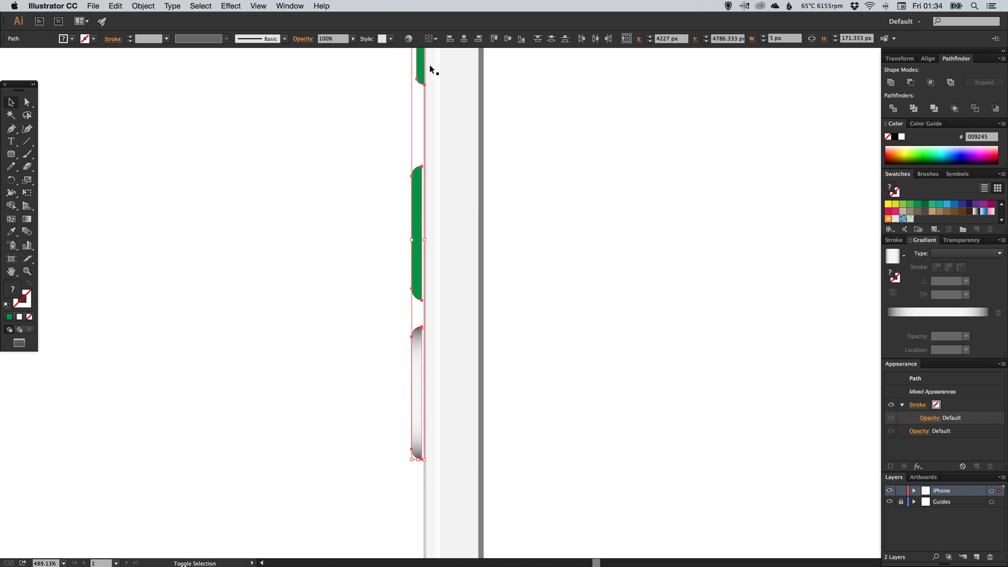
left_click(260, 225)
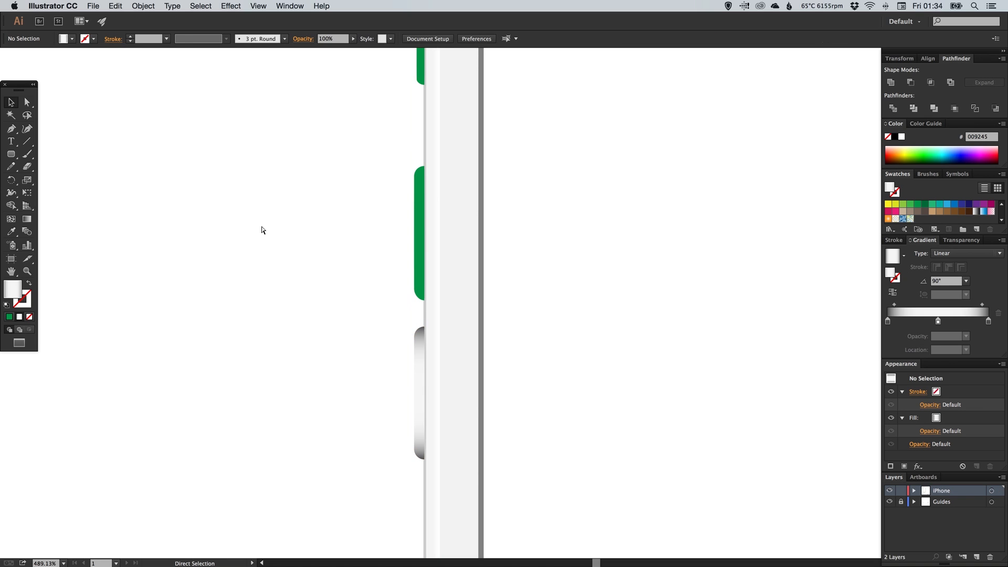
Paste a copy of the gradient-filled lower volume button in place and offset the copy 11 px to the left.
key("super+minus")
key("super+minus")
key("super+minus")
key("super+minus")
left_click_drag(672, 274, 513, 252)
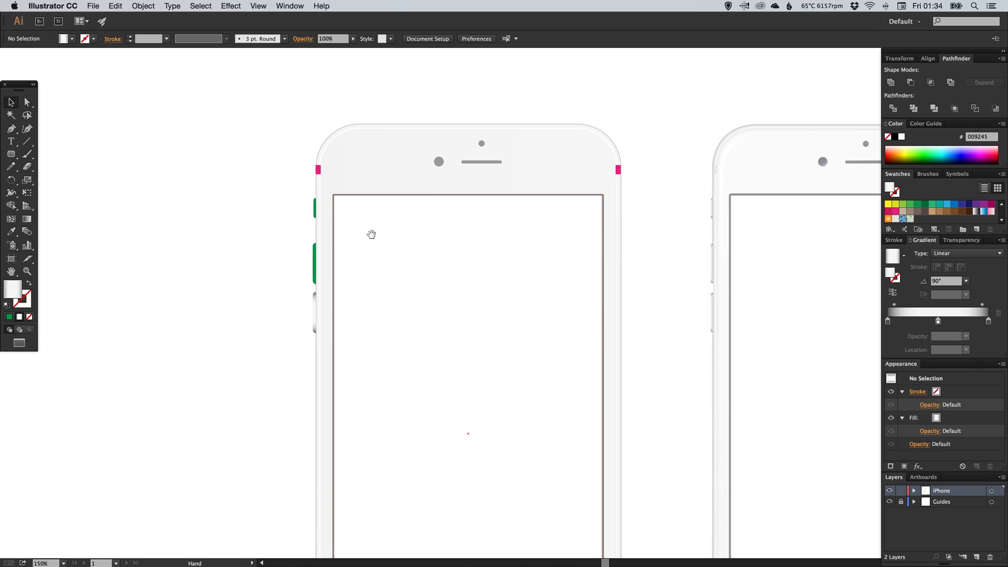
left_click_drag(441, 278, 437, 274)
key("z")
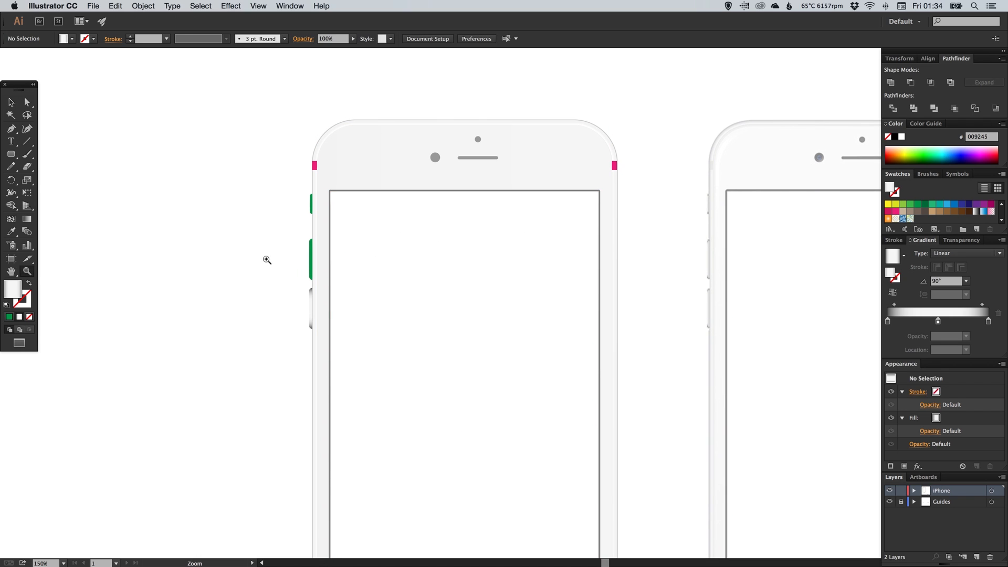
left_click_drag(261, 248, 389, 378)
key("v")
left_click(440, 275)
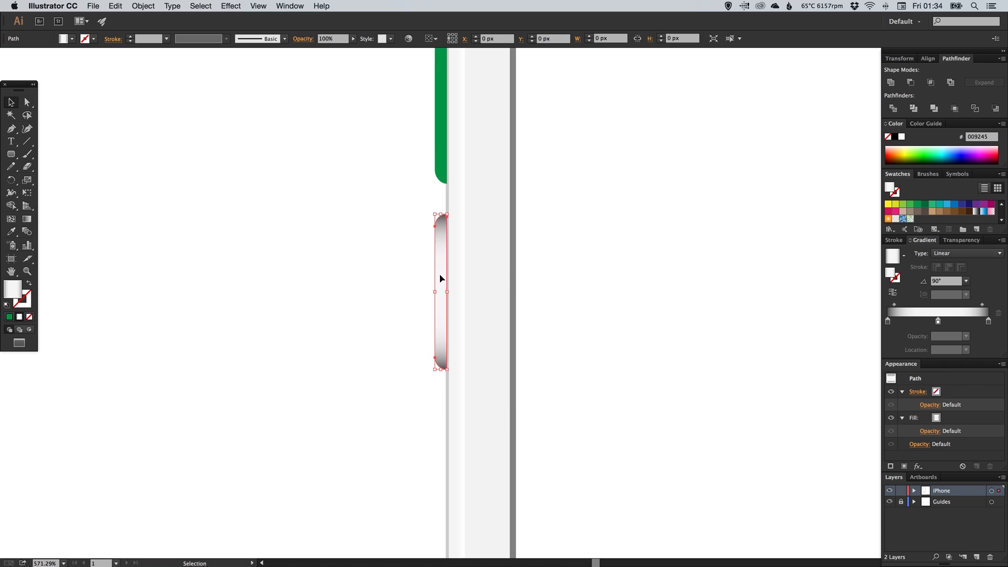
left_click(116, 7)
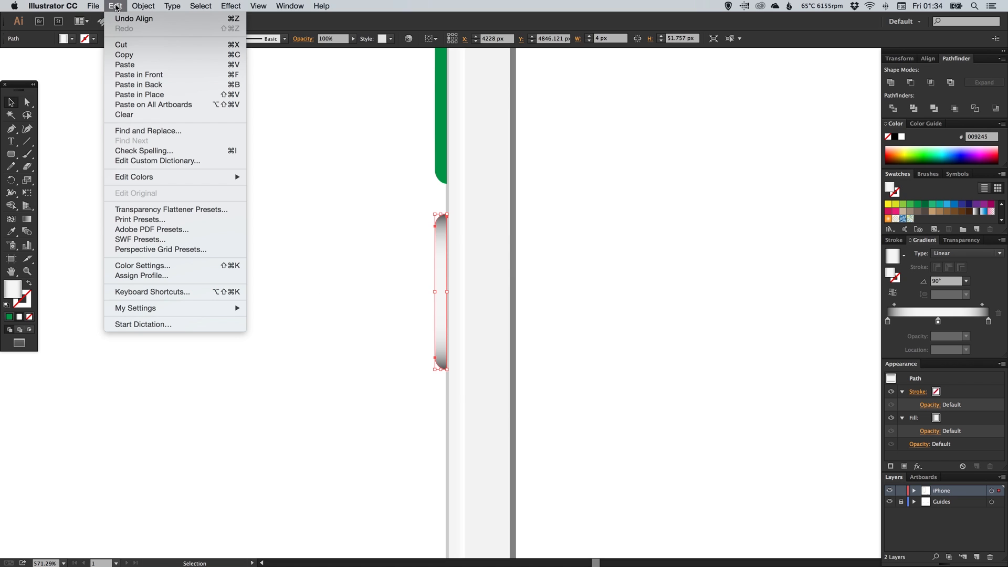
left_click(145, 95)
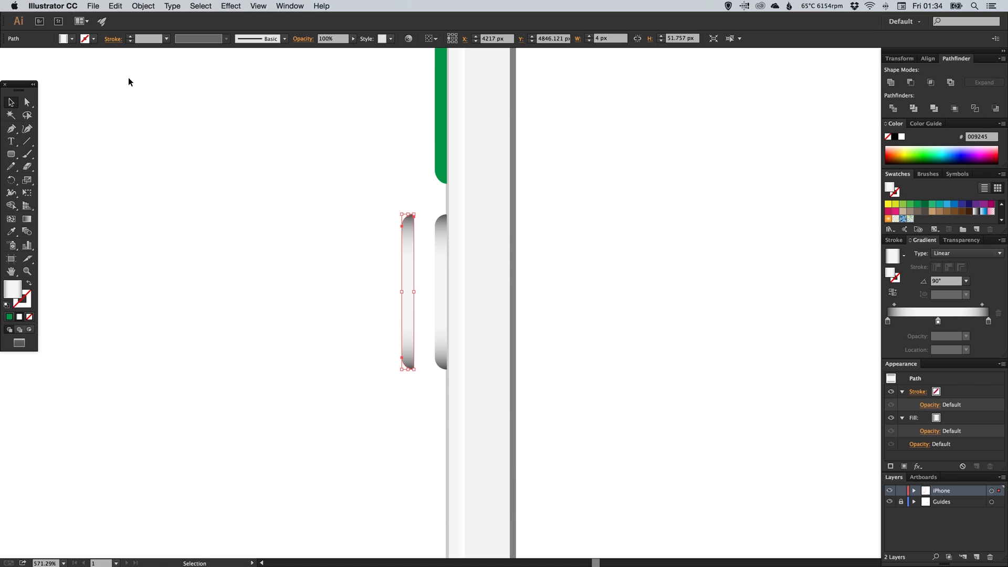
left_click(364, 250)
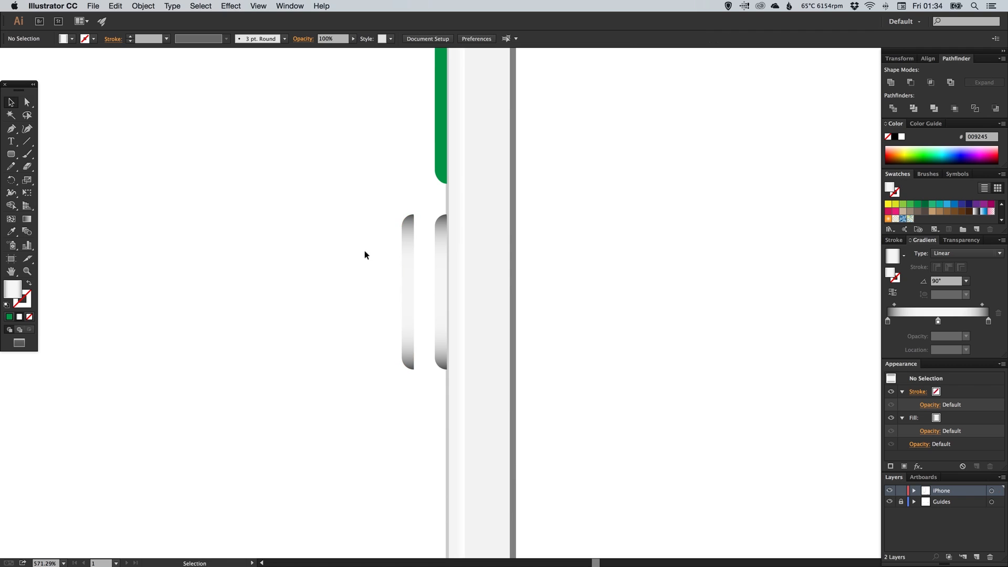
Remove one dark end stop from the copy's gradient, set the gradient angle to 0° and reverse its direction.
left_click(408, 264)
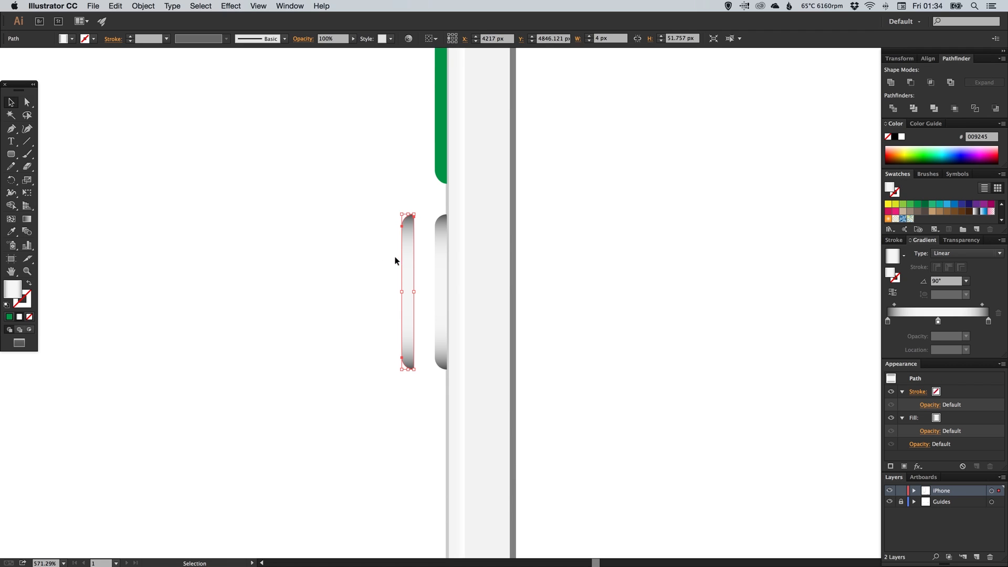
left_click_drag(989, 321, 986, 360)
key("super+z")
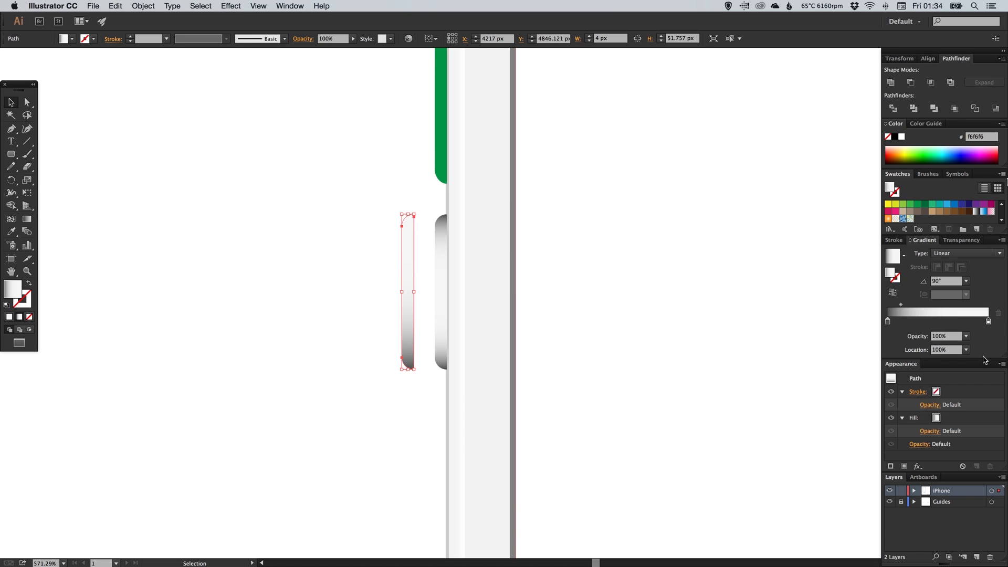
left_click(949, 282)
type("0")
key("Return")
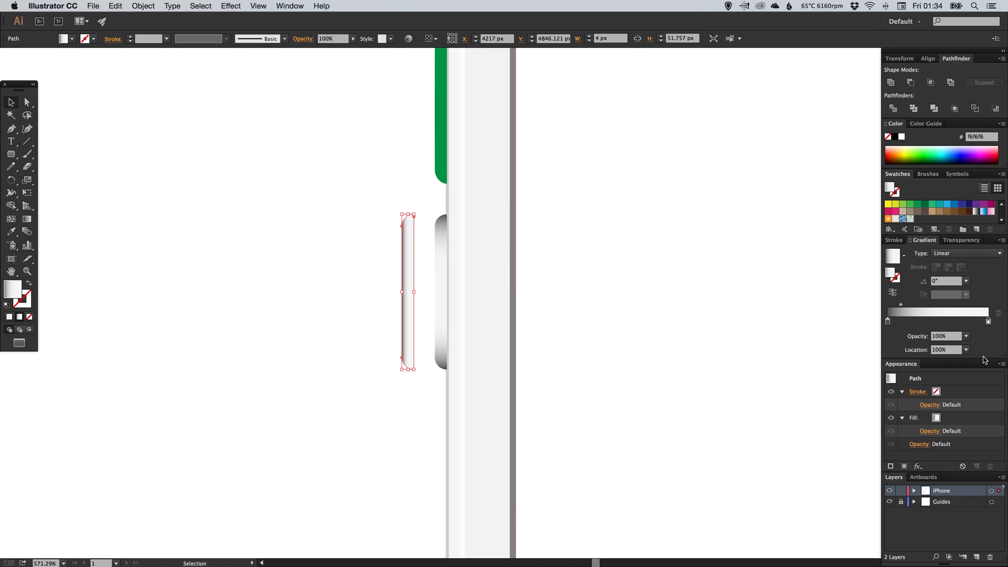
left_click(893, 293)
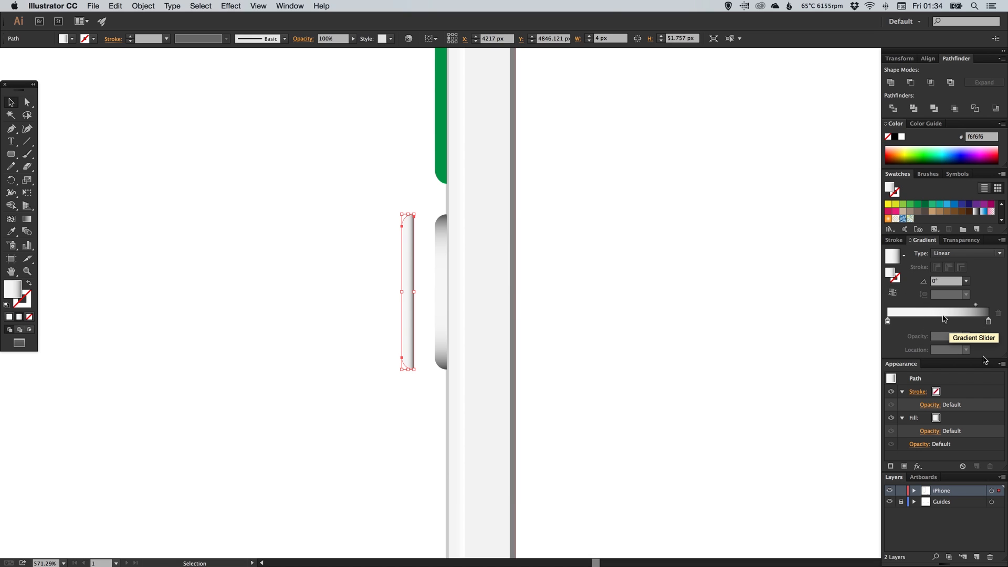
Set the copy's gradient midpoint location to 70% and recolour its dark stop with the R=179 G=179 B=179 gray.
mouse_move(976, 305)
left_mouse_down()
mouse_move(934, 307)
mouse_move(963, 307)
left_mouse_up()
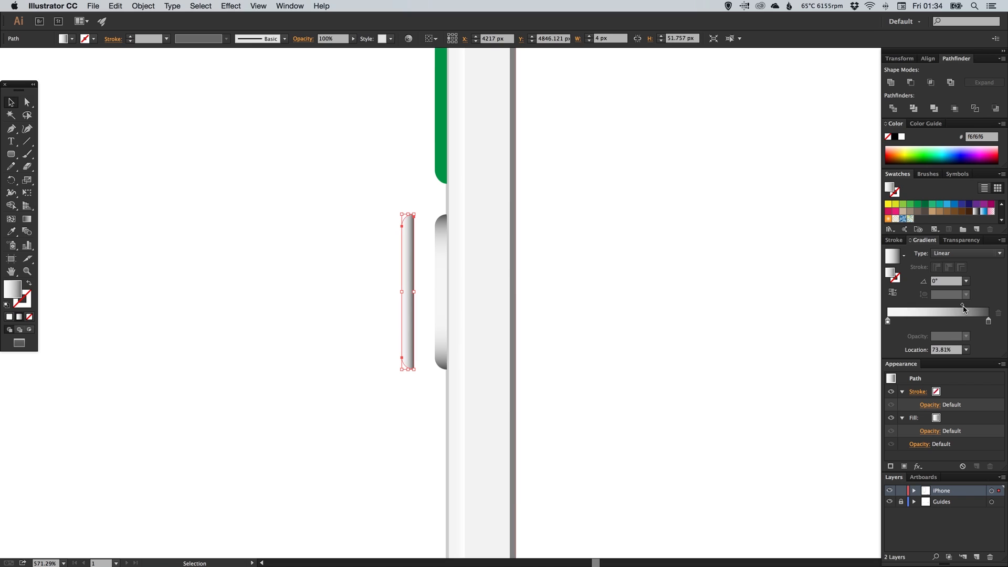
left_click(947, 351)
key("Return")
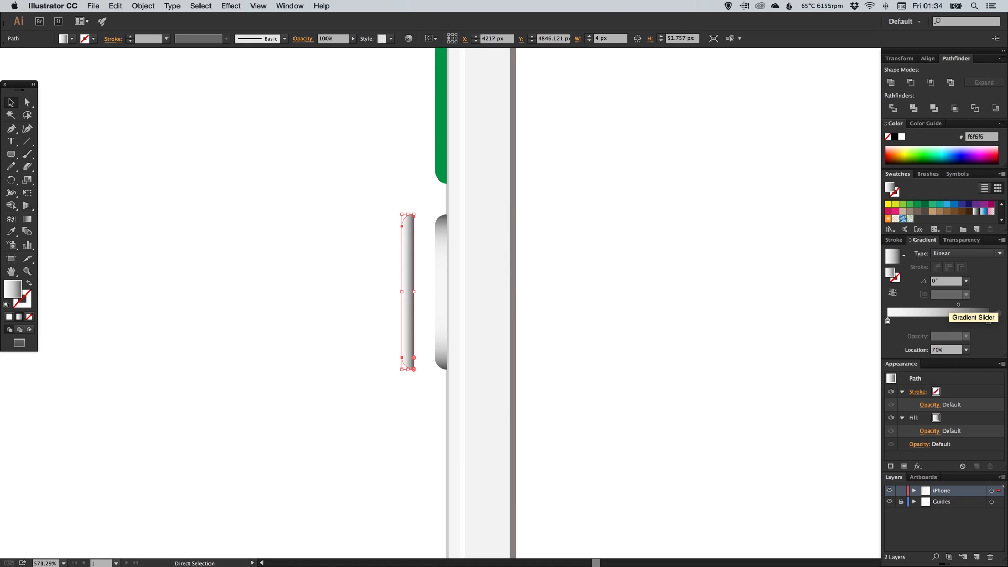
key("v")
left_click(357, 314)
left_click(410, 267)
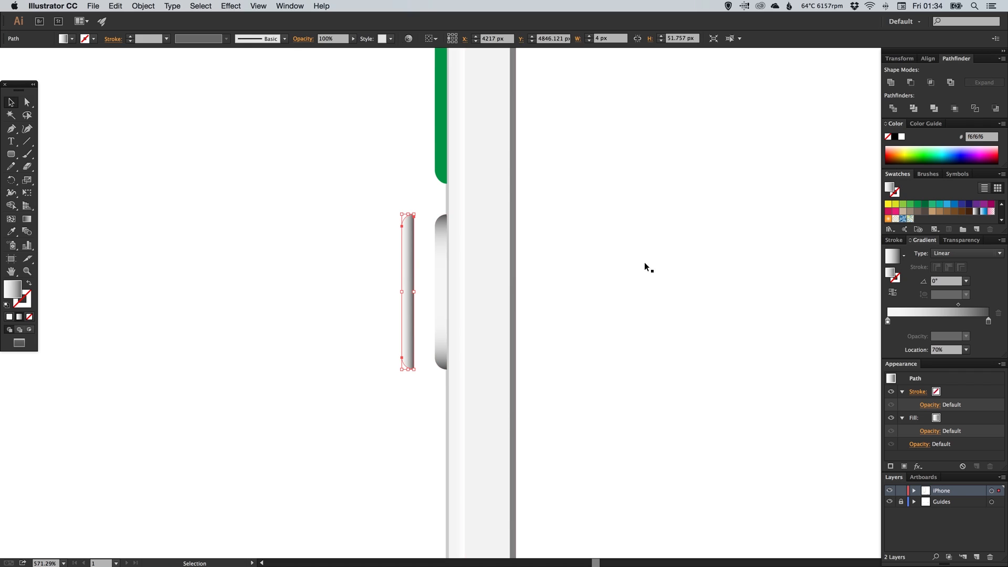
left_click(1002, 221)
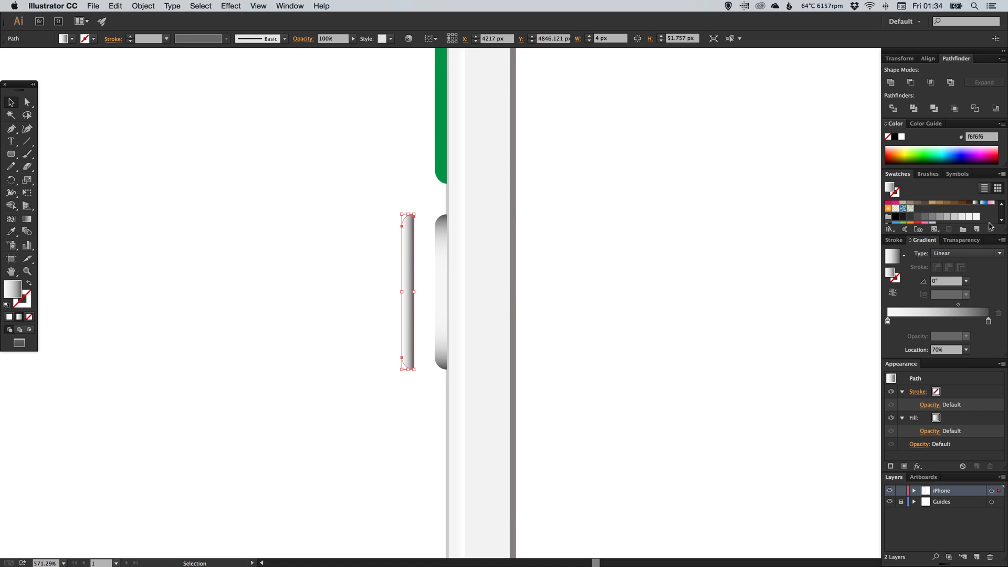
left_click_drag(947, 218, 988, 322)
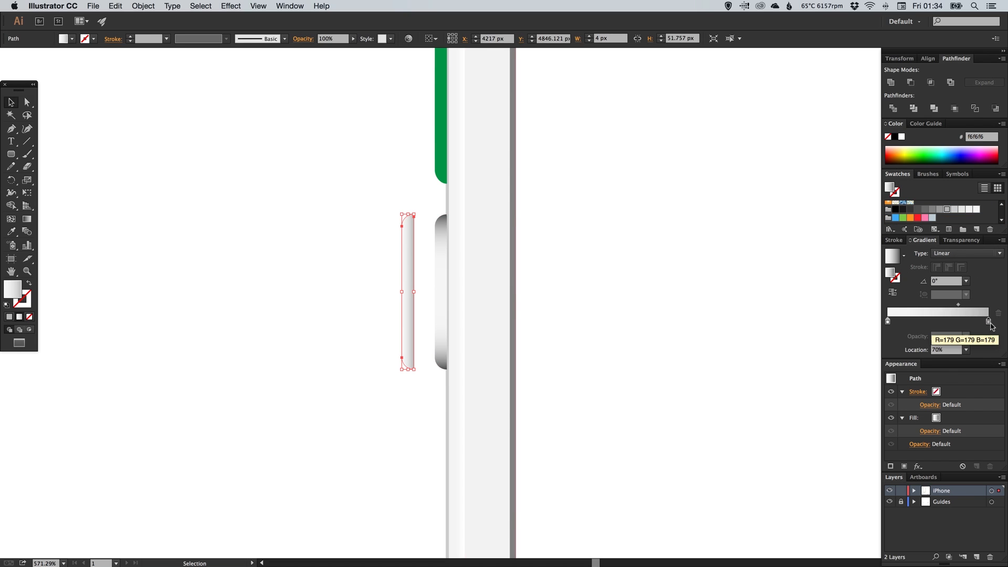
left_click(378, 286)
Move the copy 11 px right onto the lower volume button and set its blend mode to Multiply.
left_click(403, 282)
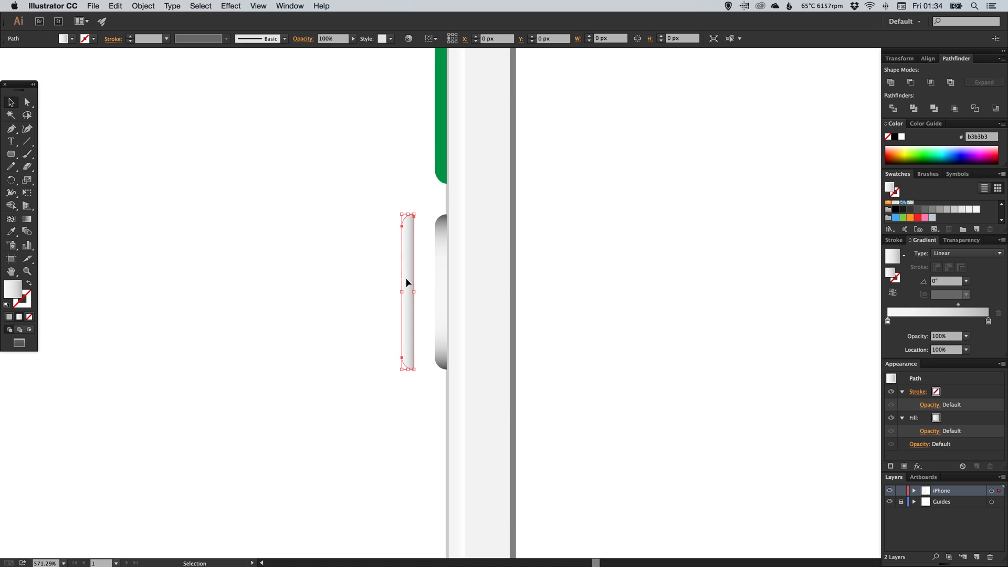
key("shift+Right")
left_click(351, 254)
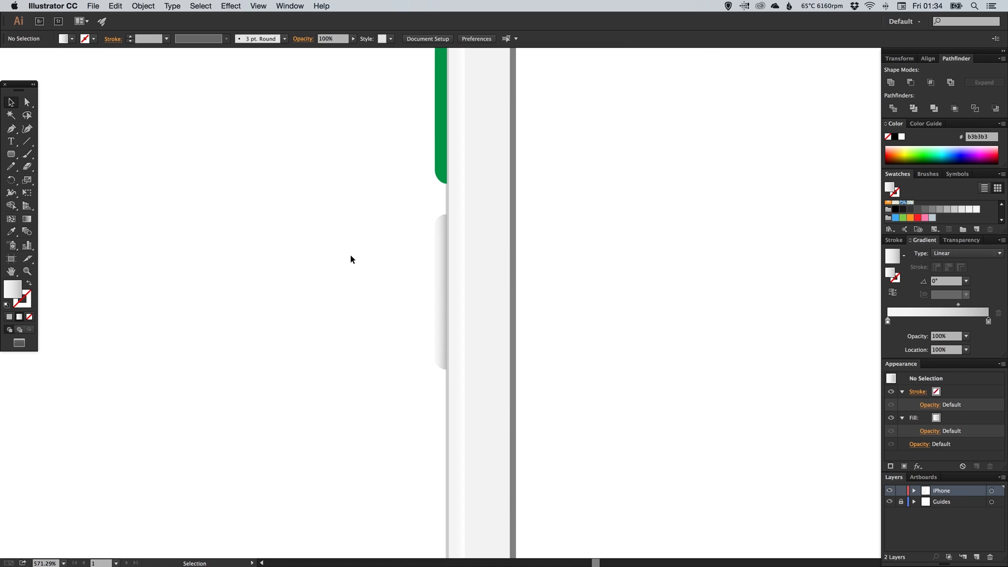
left_click(441, 263)
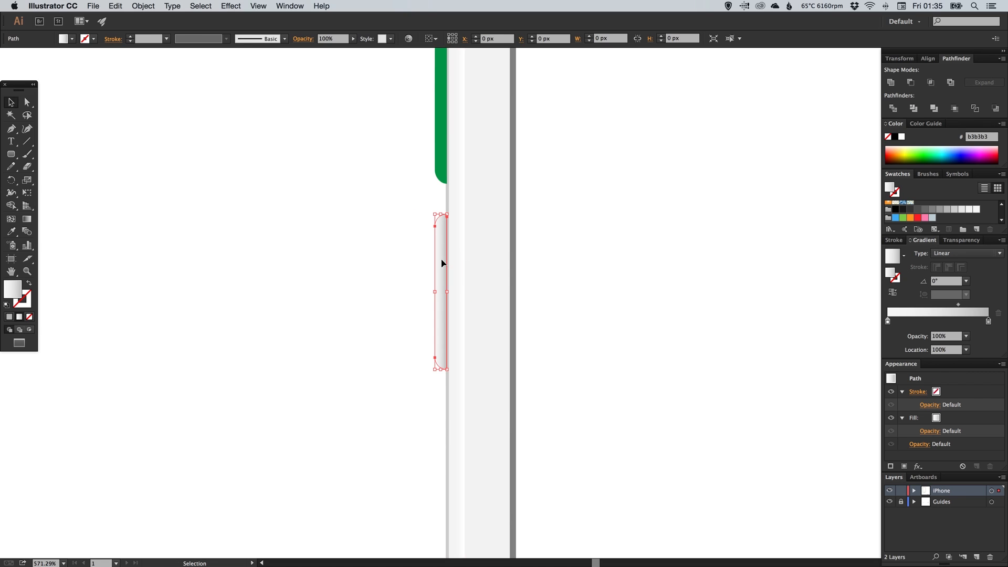
left_click(961, 240)
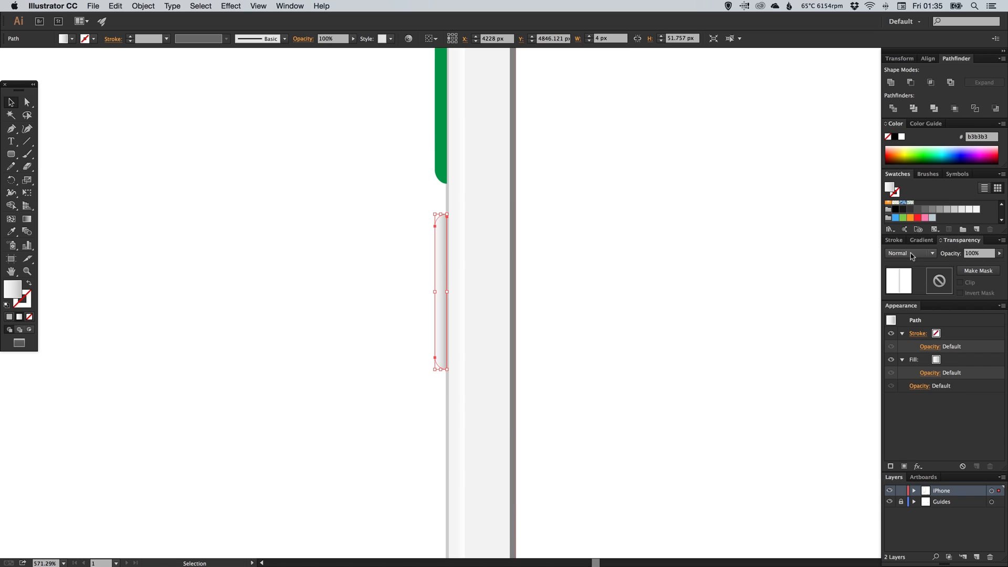
left_click(931, 257)
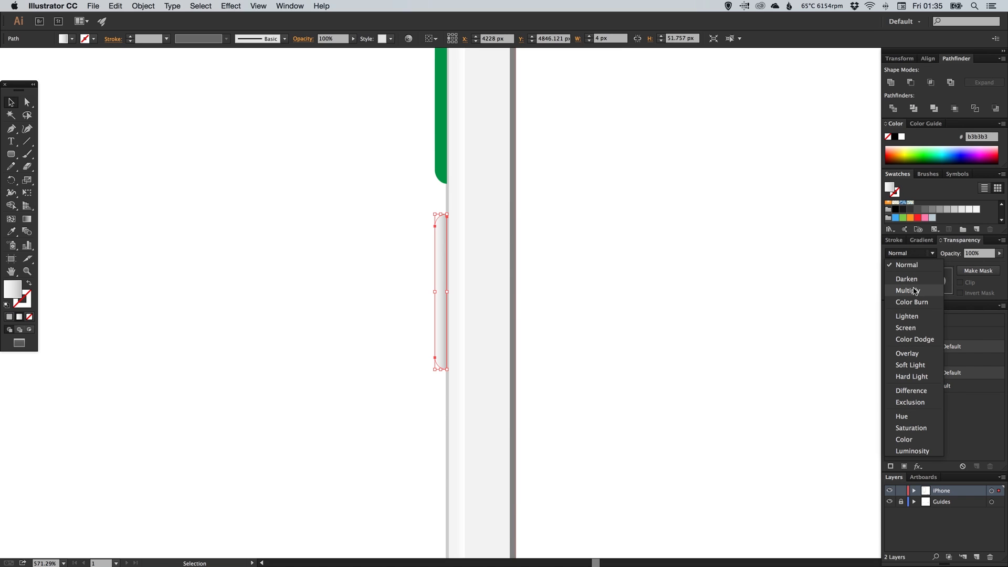
left_click(906, 290)
left_click(814, 299)
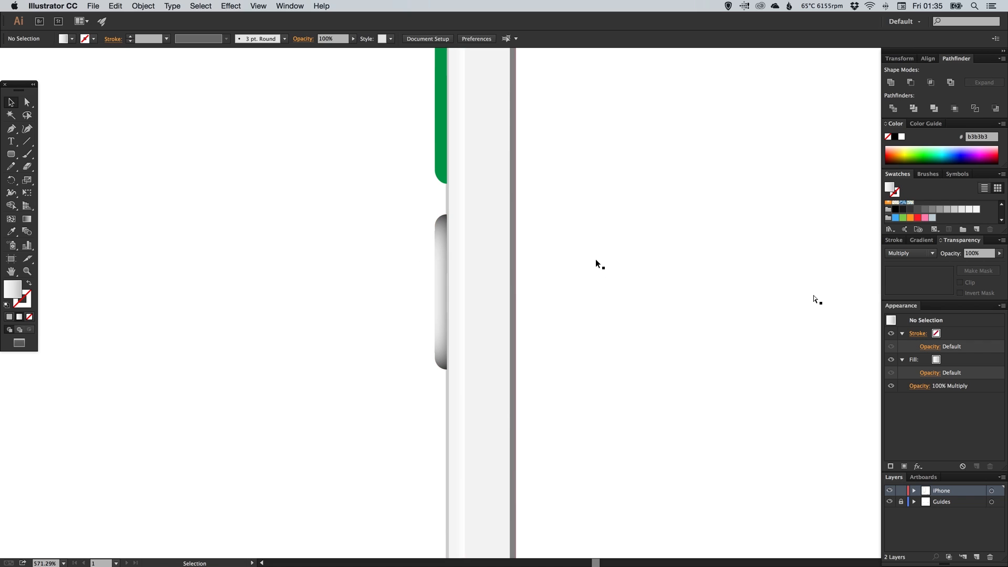
Compare the buttons with the reference phone's and shift the Multiply overlay 11 px left off the lower volume button.
key("super+minus")
key("super+minus")
key("space")
left_click_drag(702, 267, 292, 281)
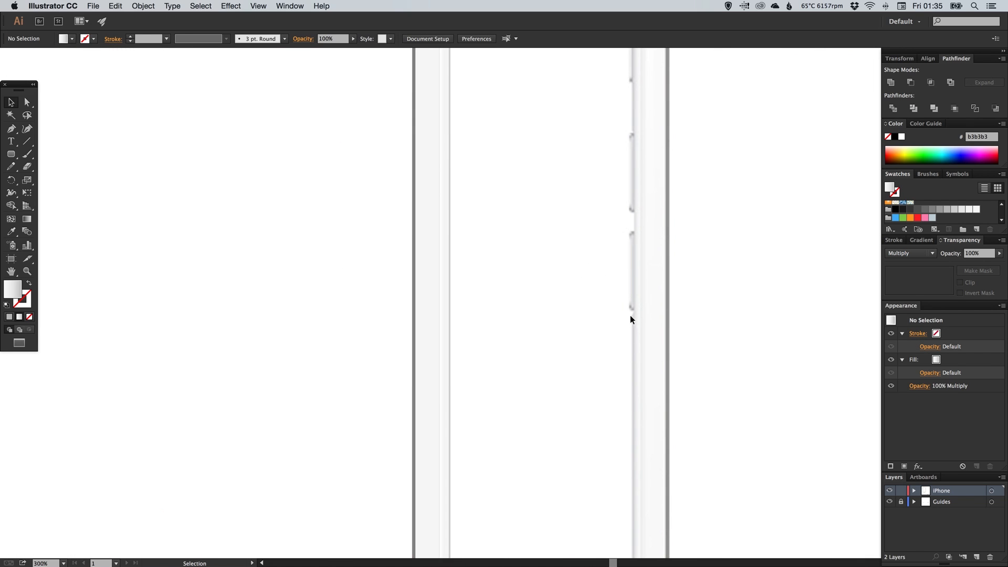
key("space")
left_click_drag(231, 312, 619, 300)
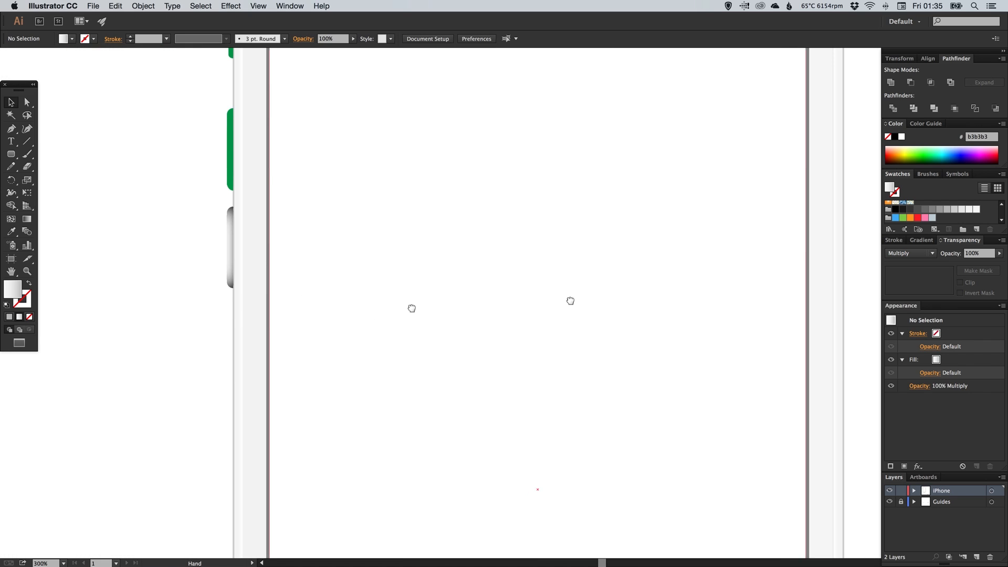
left_click(385, 283)
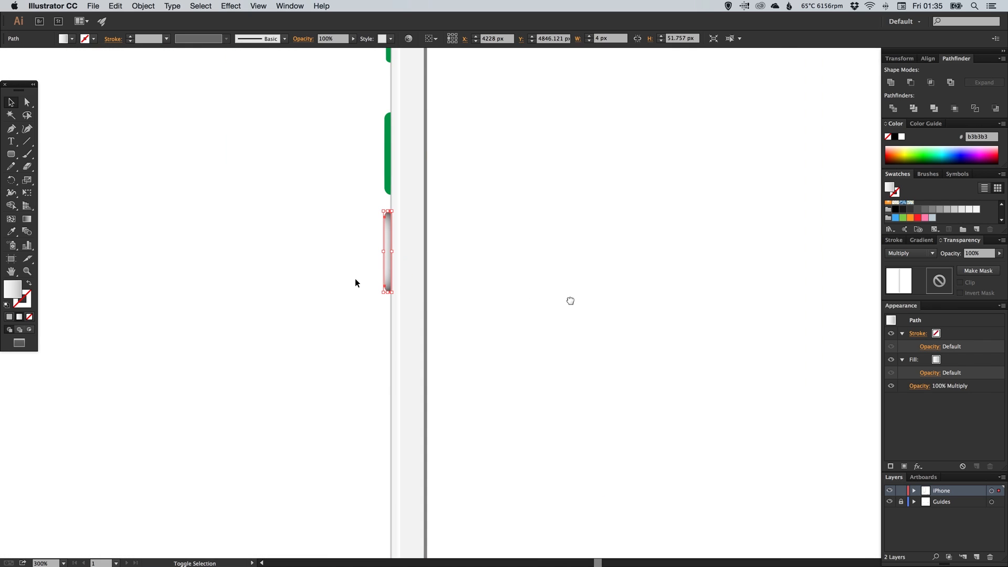
key("shift+Left")
left_click(224, 248)
Select the lower volume button's base shape and bring up its gradient settings.
key("z")
left_click_drag(320, 190, 441, 353)
key("v")
left_click(465, 241)
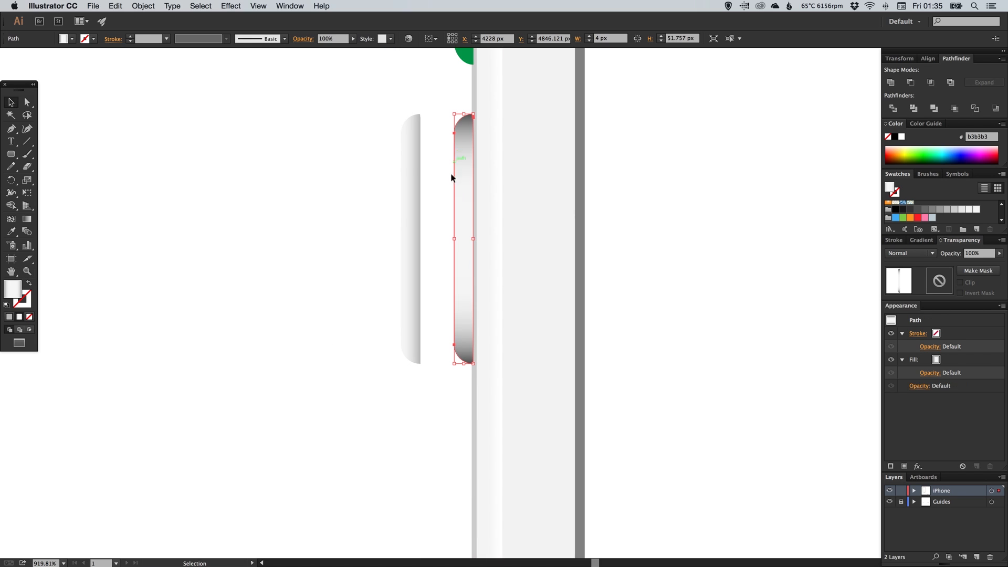
left_click(923, 240)
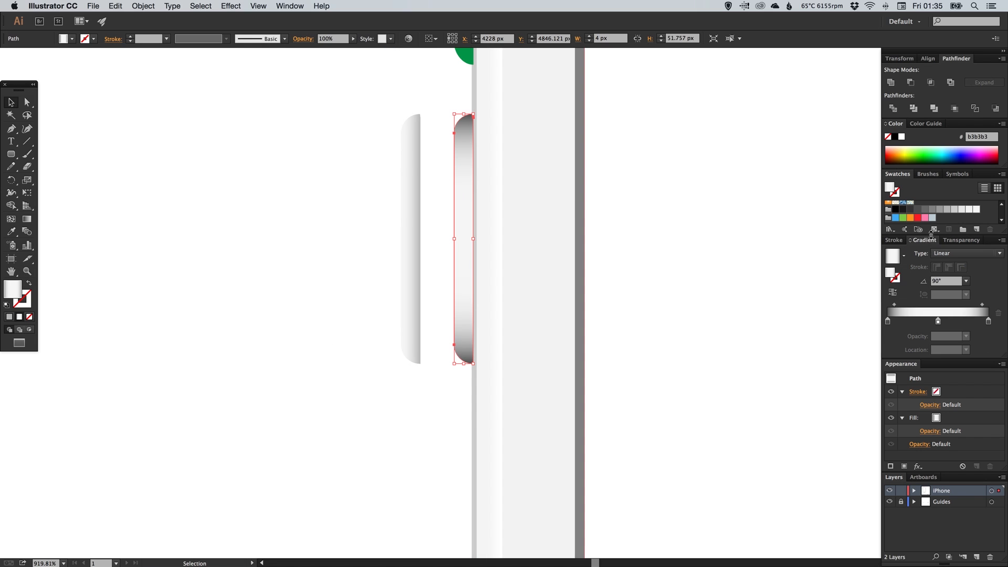
left_click(895, 305)
left_click(917, 322)
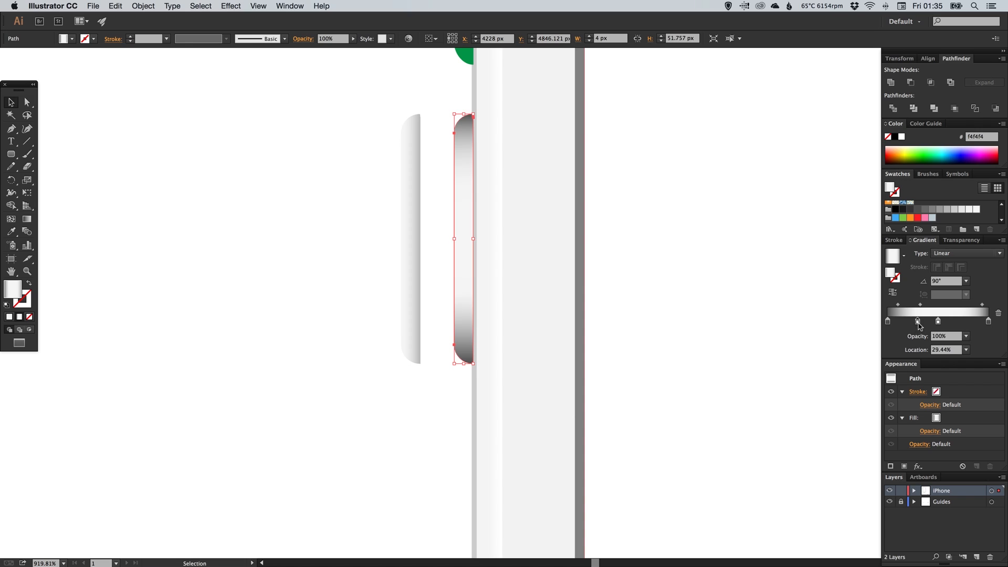
key("super+z")
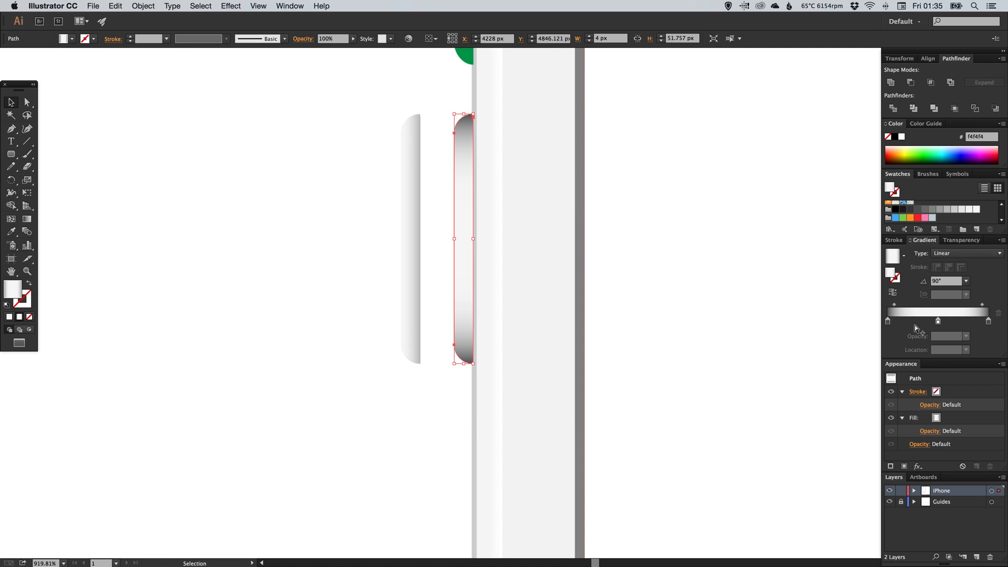
Lighten both dark end stops of the base button's gradient to gray 999999.
left_click(983, 307)
left_click(889, 321)
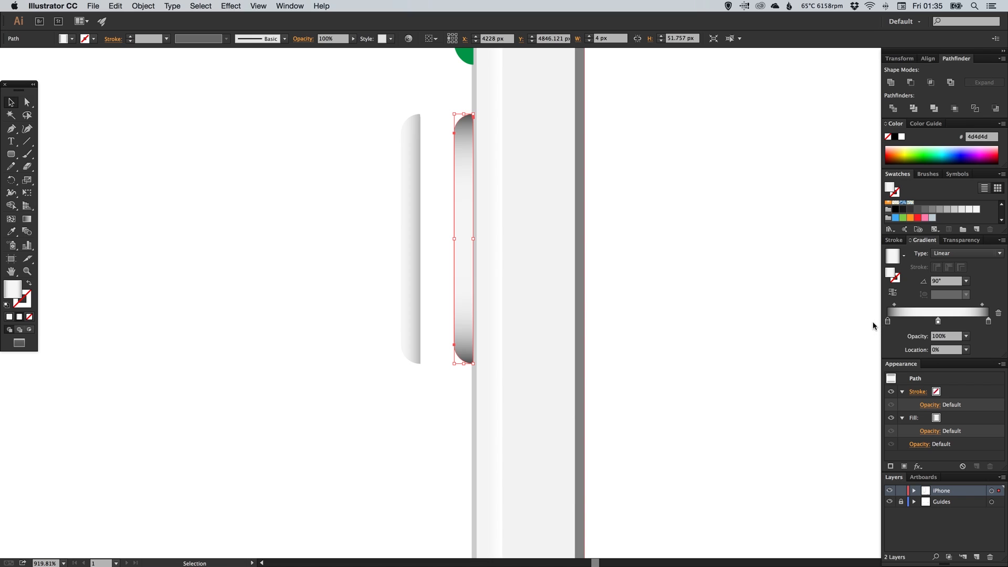
left_click_drag(946, 212, 989, 323)
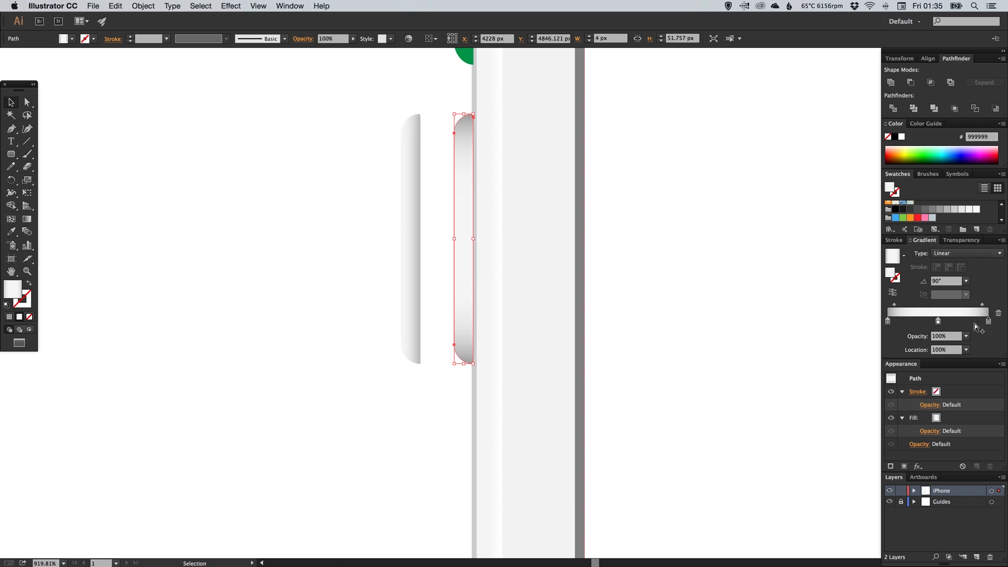
left_click(349, 251)
Recolour the overlay gradient's light stop to white (ffffff) and set its midpoint location to about 74%.
left_click(412, 243)
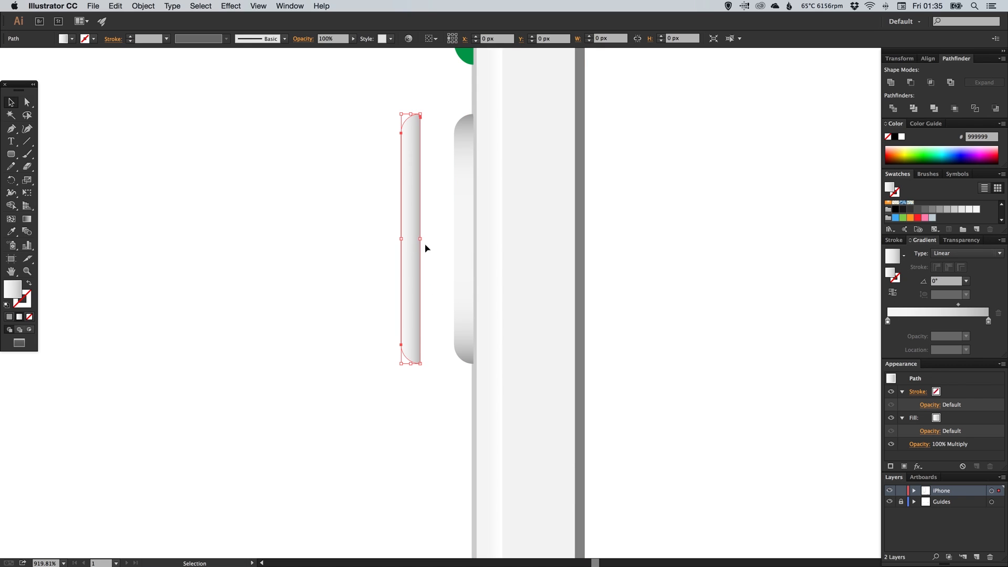
left_click(887, 321)
scroll(992, 210, "up", 5)
scroll(1003, 206, "up", 1)
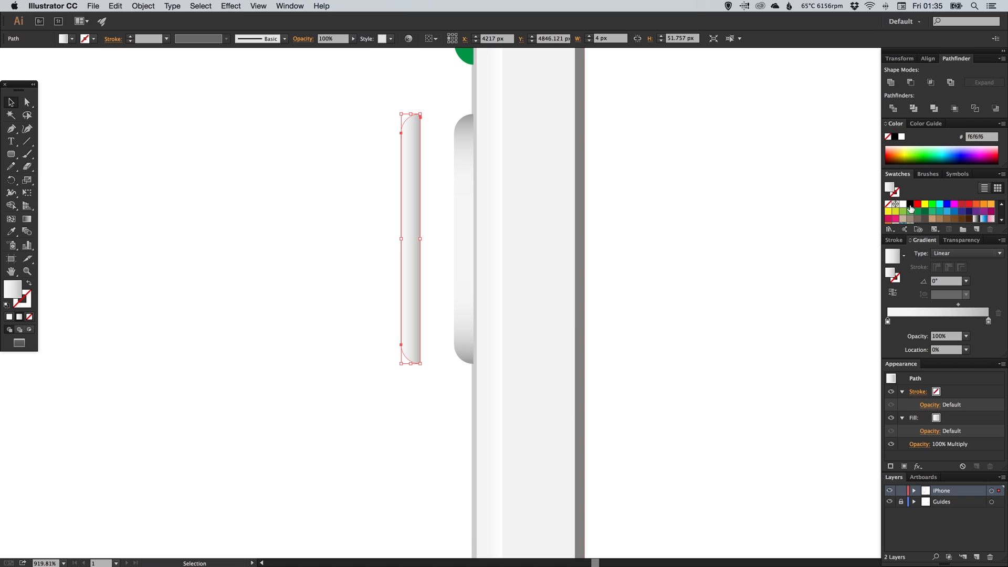
left_click_drag(902, 204, 889, 326)
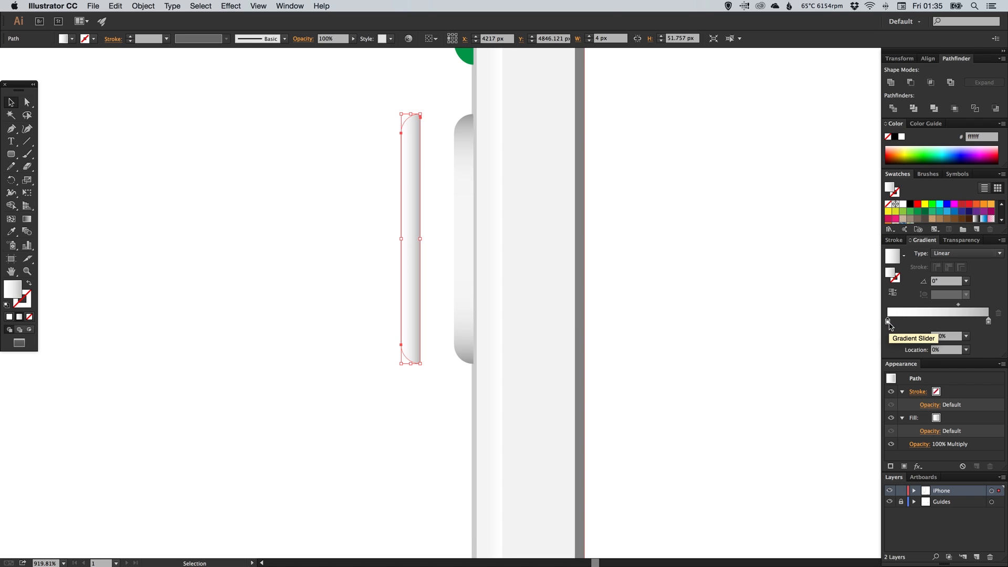
left_click_drag(958, 305, 963, 305)
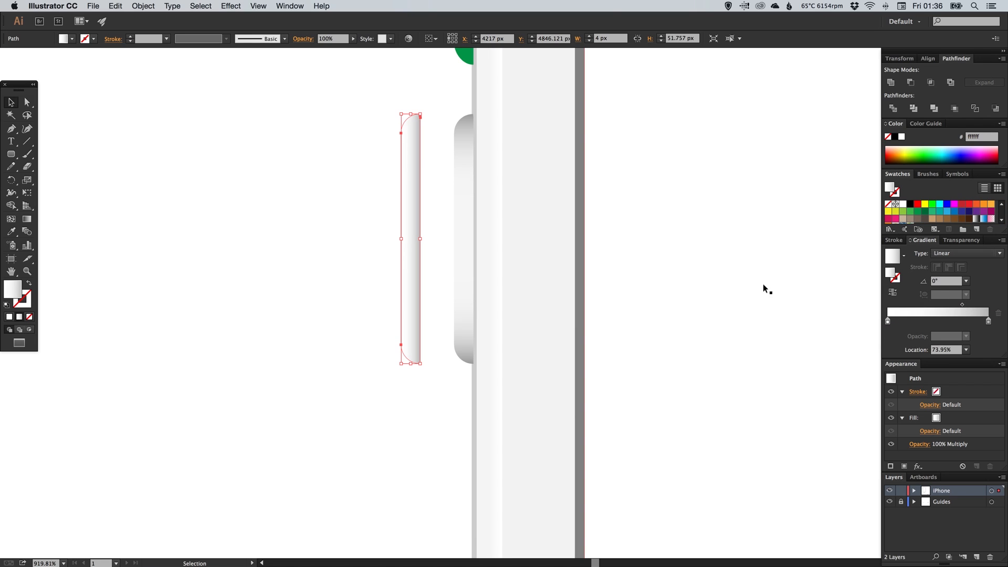
Move the Multiply overlay 11 px right so it covers the lower volume button, and clear the selection.
left_click(388, 267)
left_click(407, 269)
key("shift+Right")
key("Right")
key("super+shift+a")
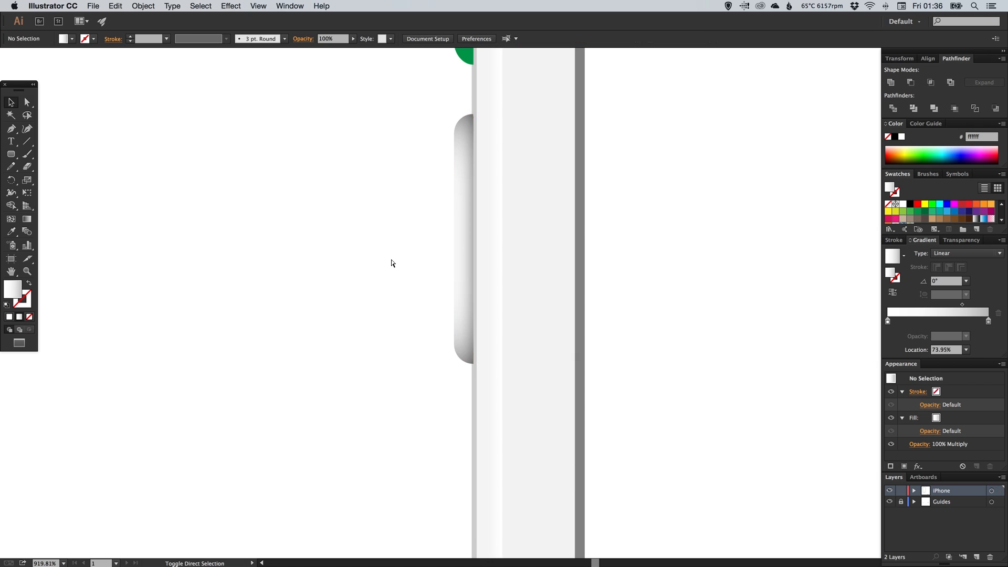
Select both shaded shapes of the lower volume button and group them.
key("super+minus")
key("super+minus")
key("super+minus")
key("super+minus")
key("super+minus")
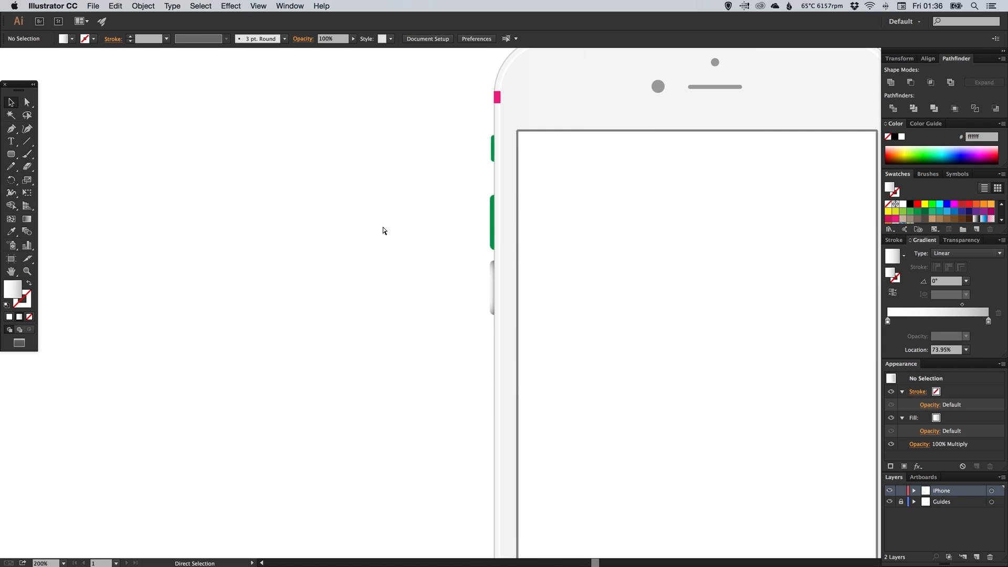
left_click_drag(640, 214, 435, 294)
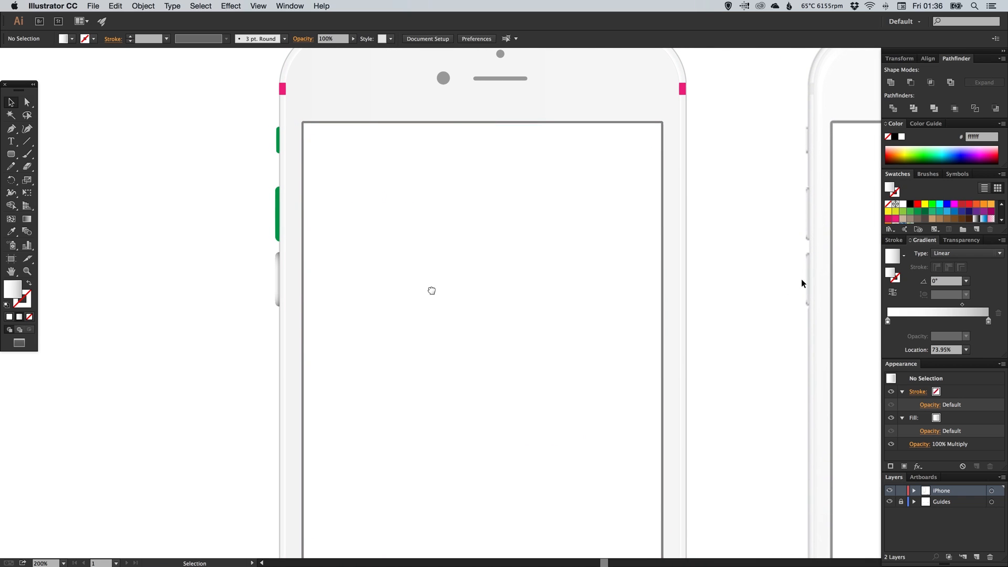
left_click_drag(362, 271, 445, 288)
left_click_drag(293, 213, 405, 346)
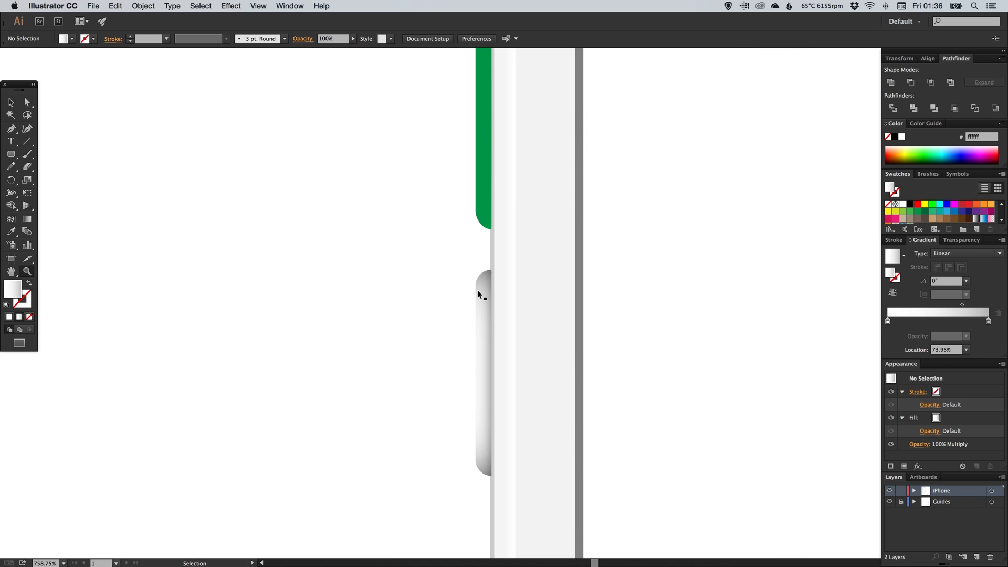
left_click_drag(483, 308, 482, 309)
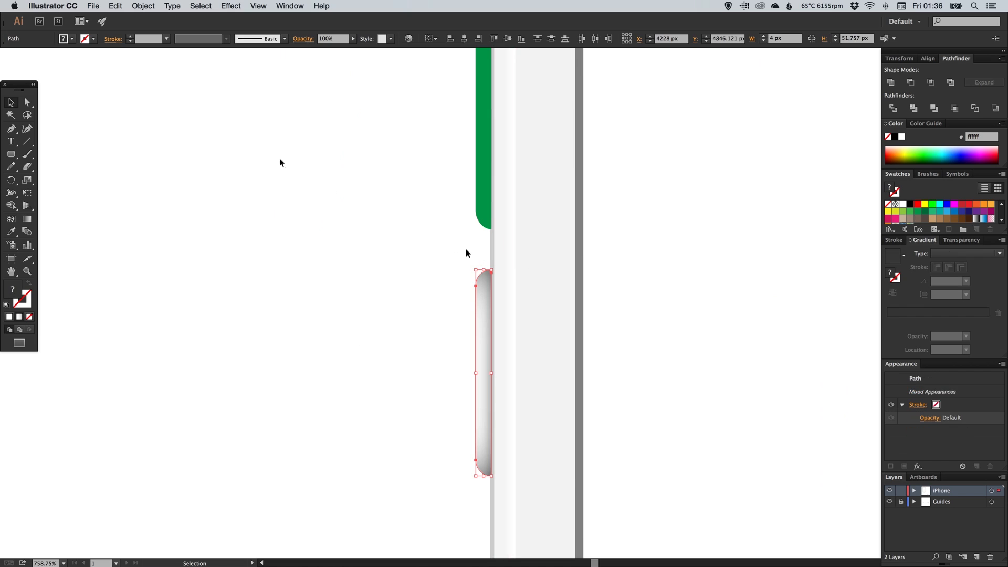
left_click(147, 6)
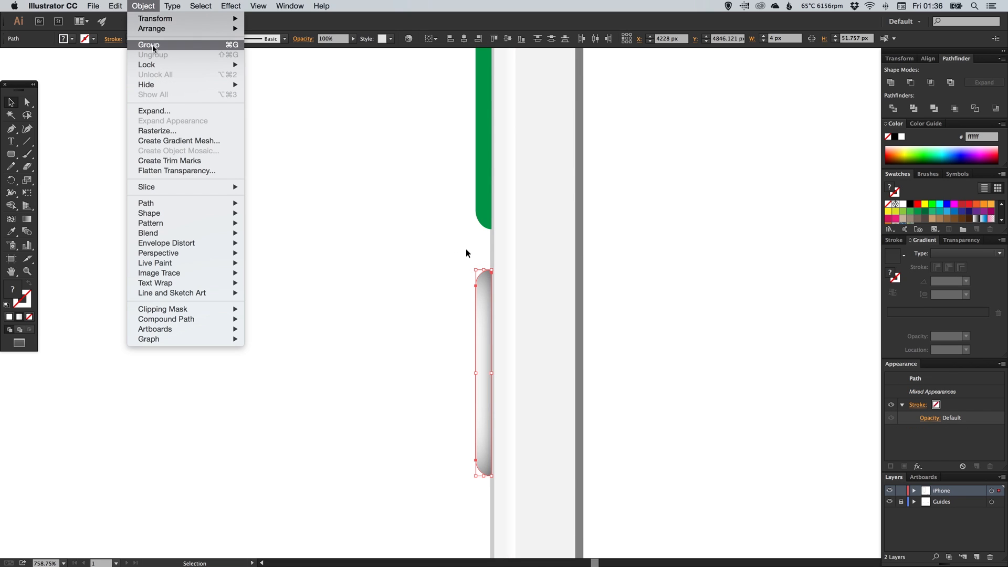
left_click(154, 49)
Duplicate the shaded button group 63 px up, level with the green upper volume button, and shift the copy aside to the left.
scroll(465, 253, "up", 5)
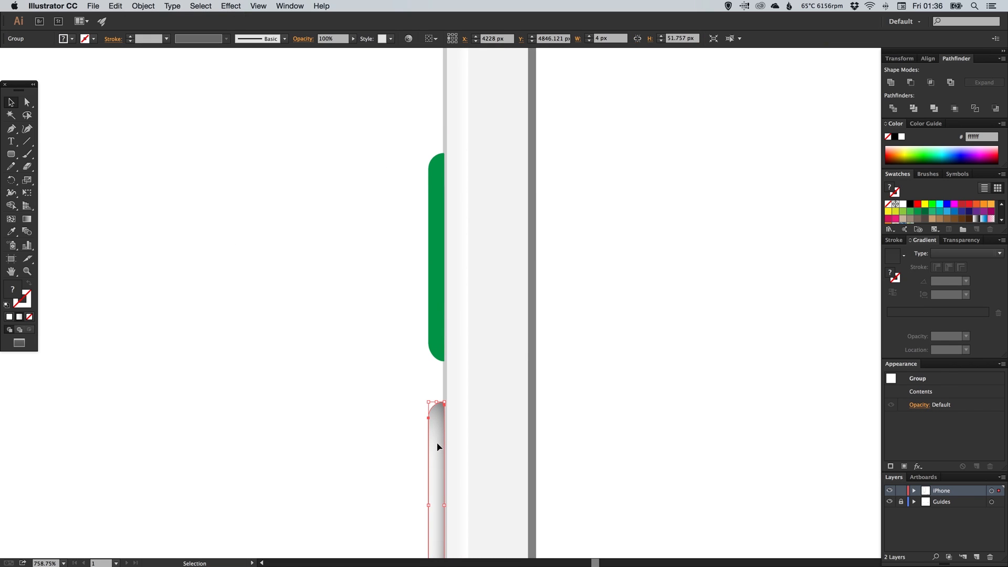
left_click_drag(437, 455, 450, 203)
key("shift+Left")
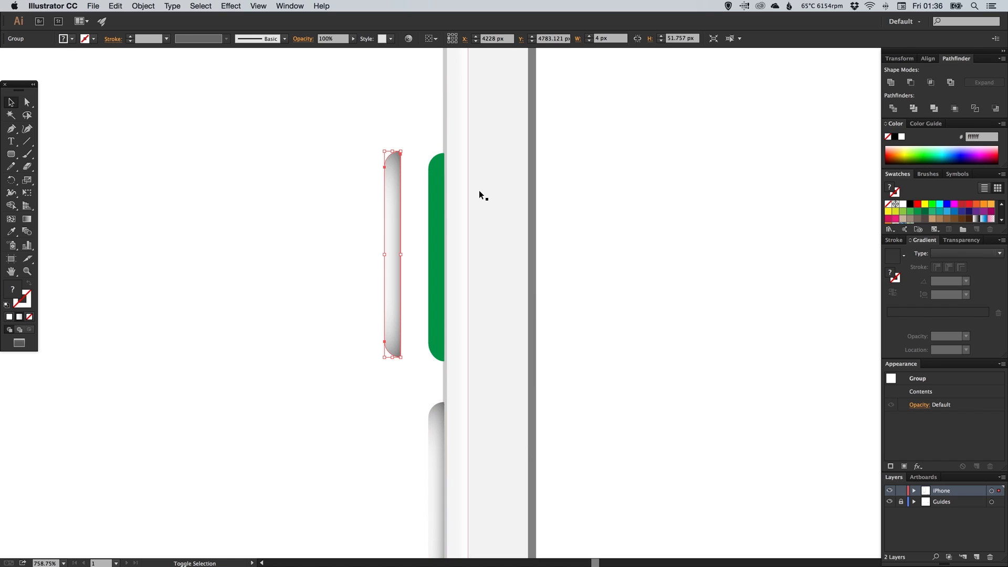
Delete the green upper volume button and move the shaded copy right into its place against the frame.
left_click(436, 209)
key("Delete")
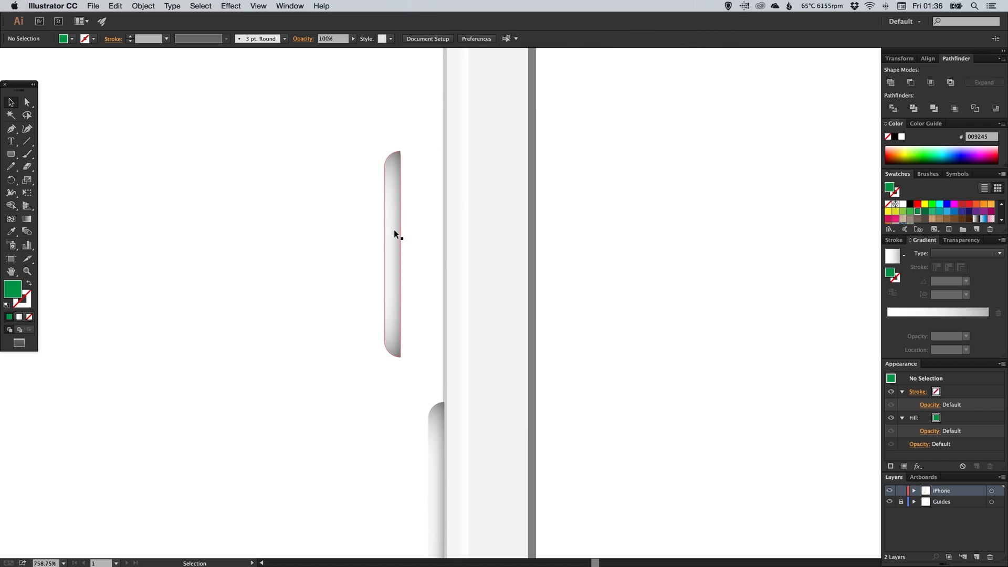
left_click(394, 226)
key("shift+Right")
left_click(394, 220)
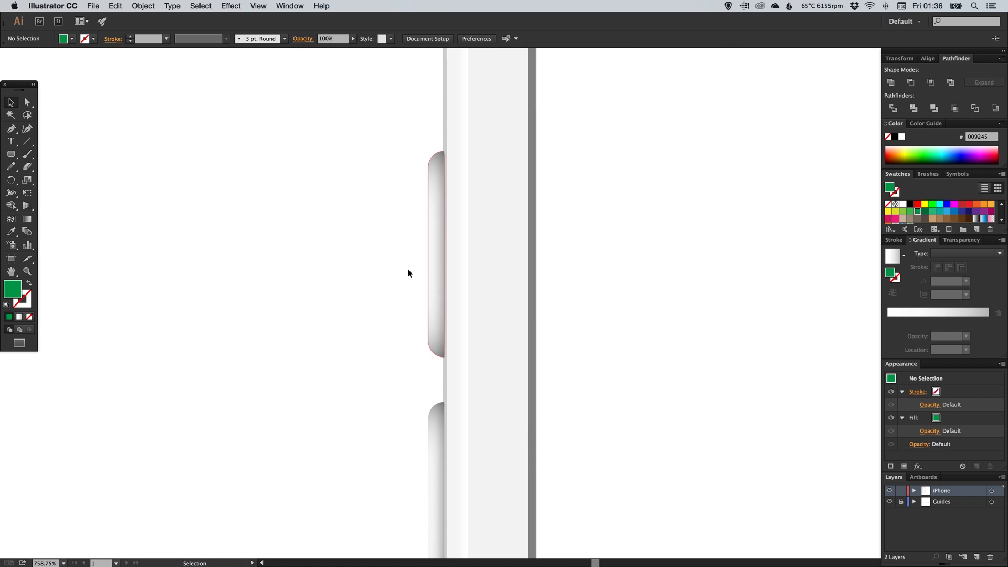
Duplicate the shaded upper volume button 65 px up so the copy covers the green mute switch.
key("super+minus")
key("super+minus")
left_click_drag(641, 285, 257, 301)
left_click_drag(590, 285, 193, 281)
left_click_drag(564, 263, 606, 266)
left_click_drag(310, 294, 712, 298)
scroll(713, 299, "left", 10)
scroll(713, 299, "up", 3)
left_click(374, 244)
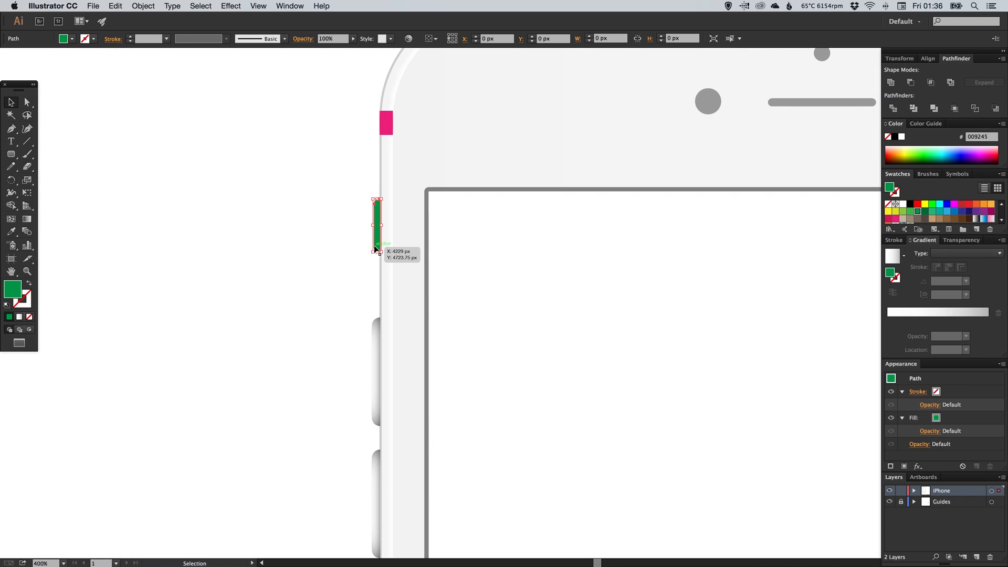
left_click(372, 335)
left_click_drag(377, 347, 376, 210)
Scale the copy down to 3 px wide and about 33.5 px high, with its upper end level with the green mute switch.
left_click_drag(315, 146, 422, 324)
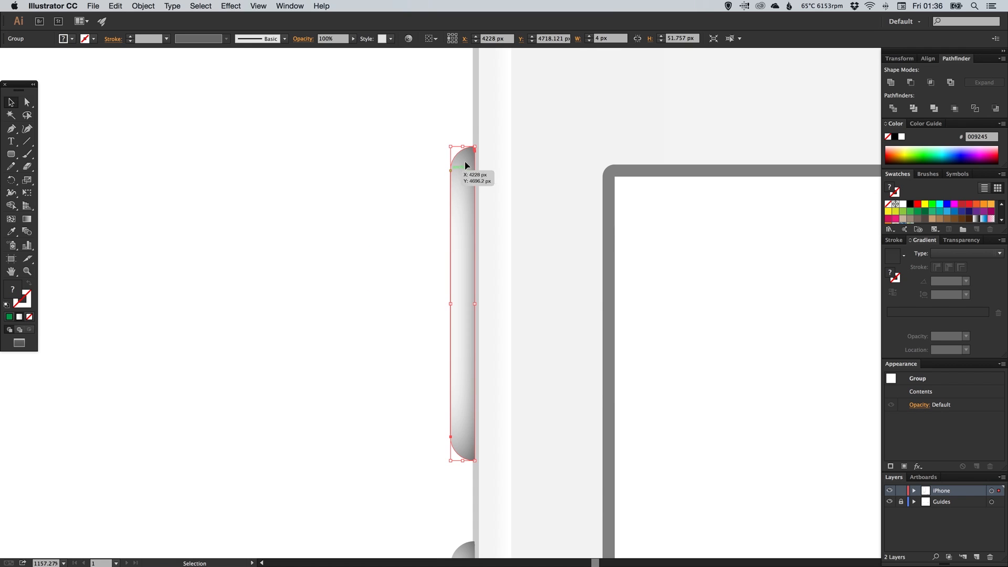
left_click_drag(474, 149, 484, 215)
left_click_drag(462, 289, 466, 229)
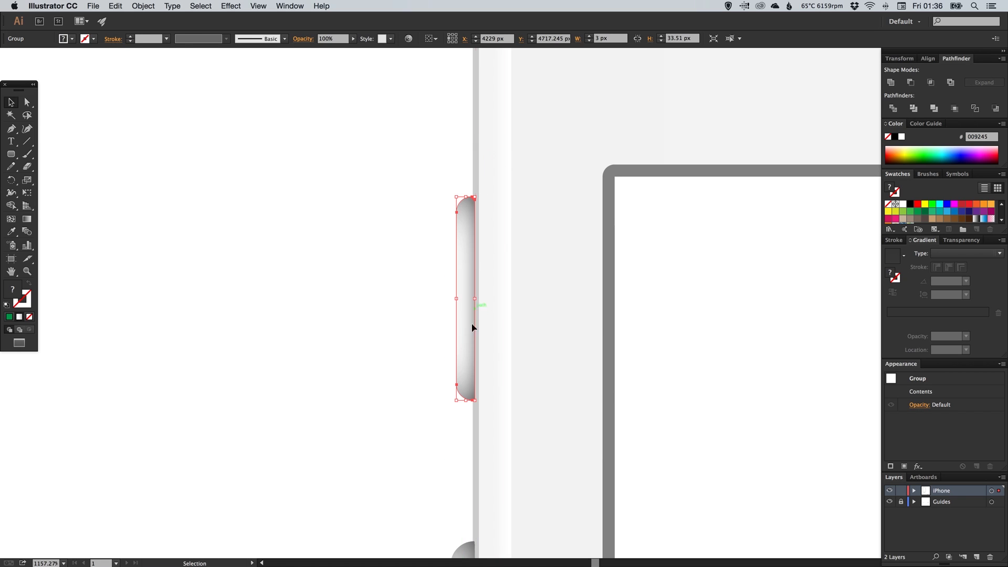
Shift the scaled copy aside to the left and move its lower anchor points up 8 px to match the green switch's length.
key("shift+Left")
key("a")
left_click_drag(369, 371, 424, 415)
key("Up")
key("Up")
key("Up")
key("Up")
key("Up")
key("Up")
key("Up")
key("Up")
Move the shortened copy back over the mute switch and delete the green shape beneath it.
key("v")
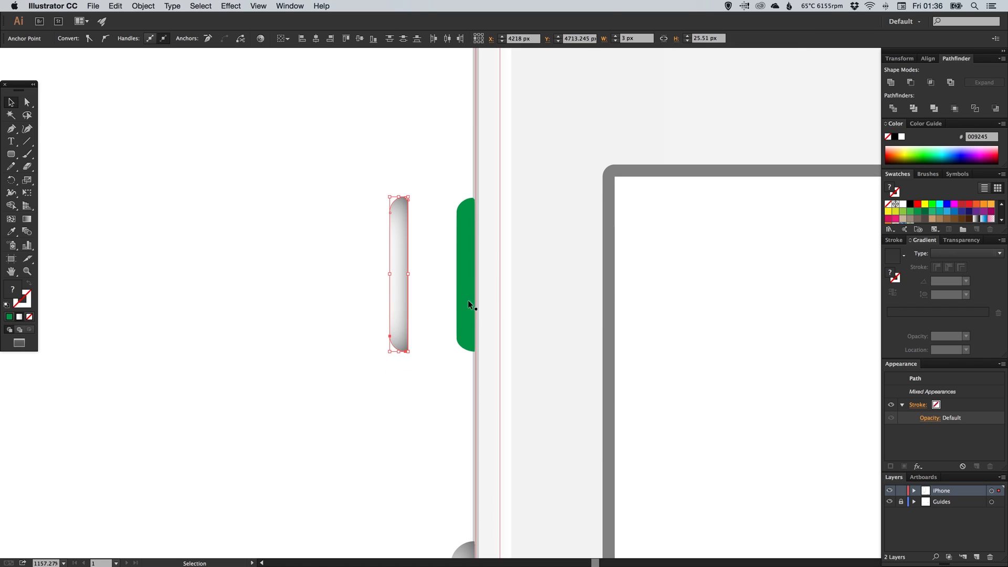
left_click_drag(401, 247, 462, 240)
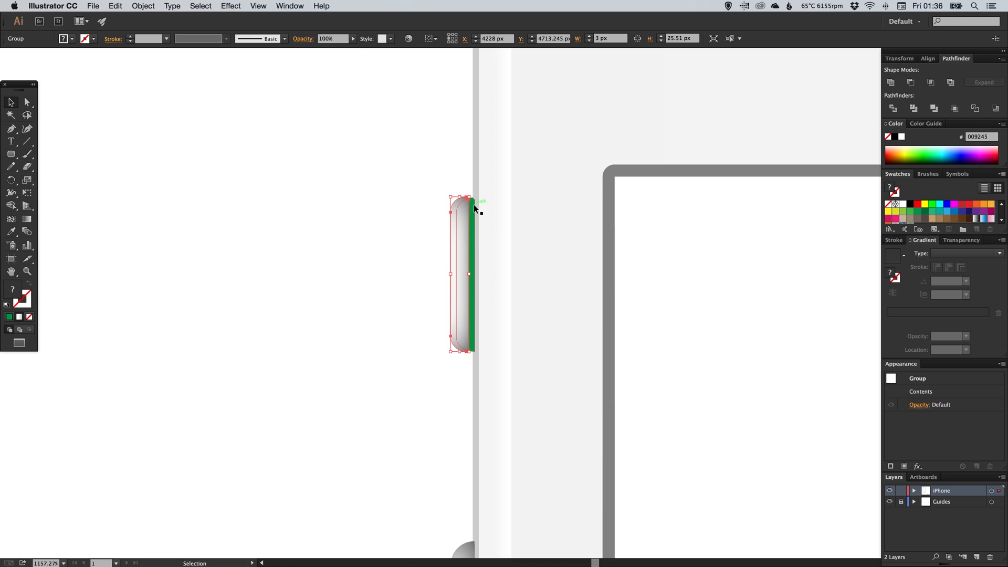
left_click(475, 212)
key("Delete")
key("super+minus")
key("super+minus")
key("super+minus")
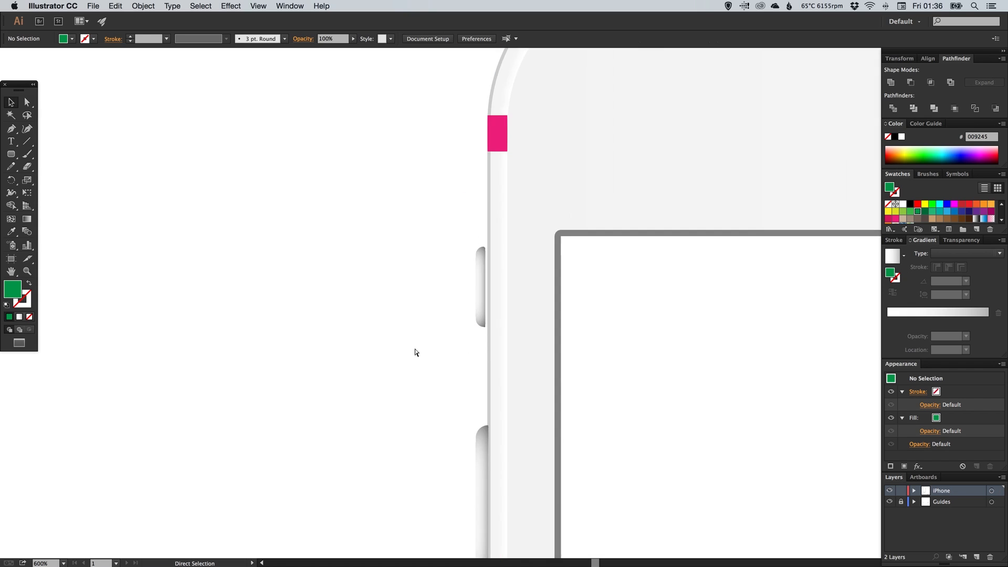
Select the mute switch and both volume buttons and align them to their right edges.
left_click_drag(414, 346, 443, 196)
left_click_drag(458, 160, 502, 444)
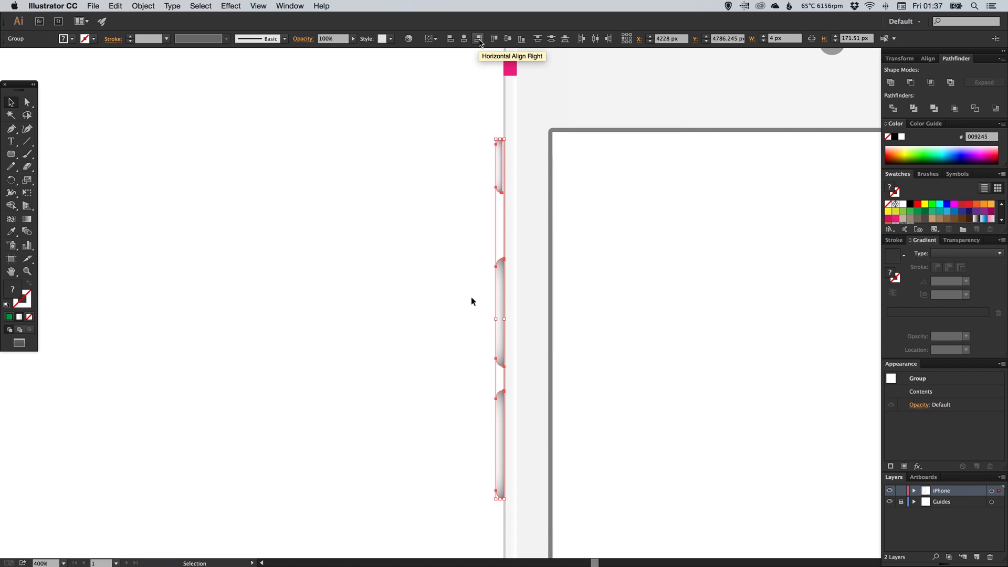
left_click(398, 190)
left_click(500, 157)
left_click(500, 325, "shift")
left_click(500, 397, "shift")
Nudge the three shaded buttons horizontally so their inner edges slightly overlap the frame's outline, and clear the selection.
key("z")
left_click_drag(454, 211, 543, 317)
key("v")
mouse_move(467, 308)
left_mouse_down()
mouse_move(455, 311)
mouse_move(472, 314)
left_mouse_up()
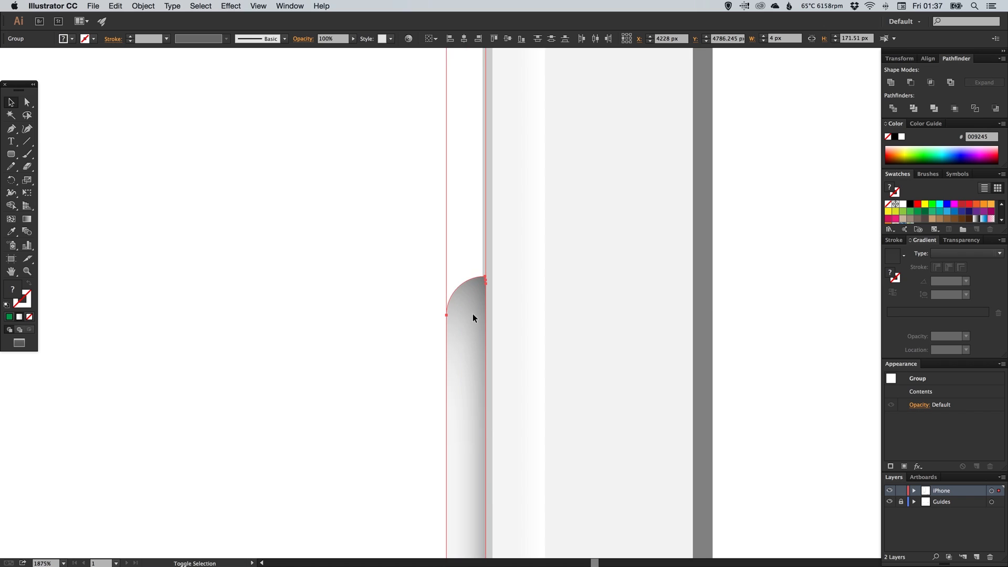
left_click(374, 335)
key("ctrl+z")
key("z")
left_click_drag(540, 344, 496, 353)
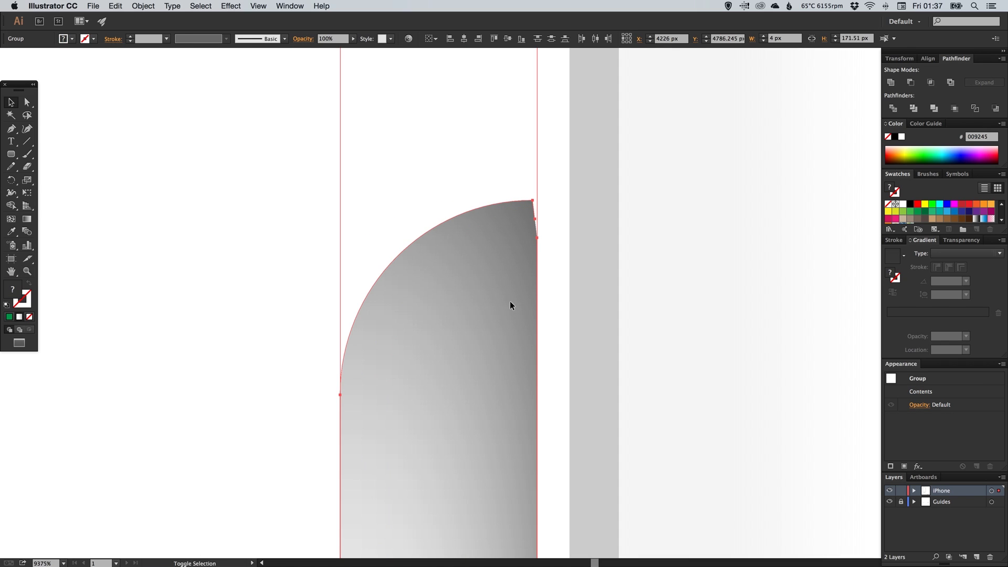
key("Right")
key("ctrl+shift+a")
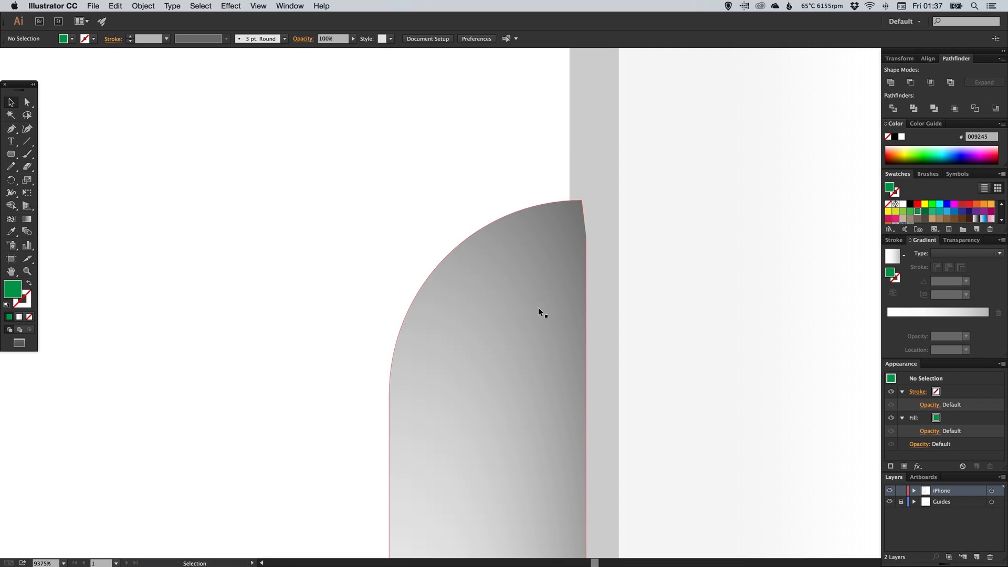
Inspect up close where the shaded button's rounded end meets the frame outline, and check all three side buttons from a distance.
key("super+minus")
key("super+minus")
key("super+minus")
key("super+minus")
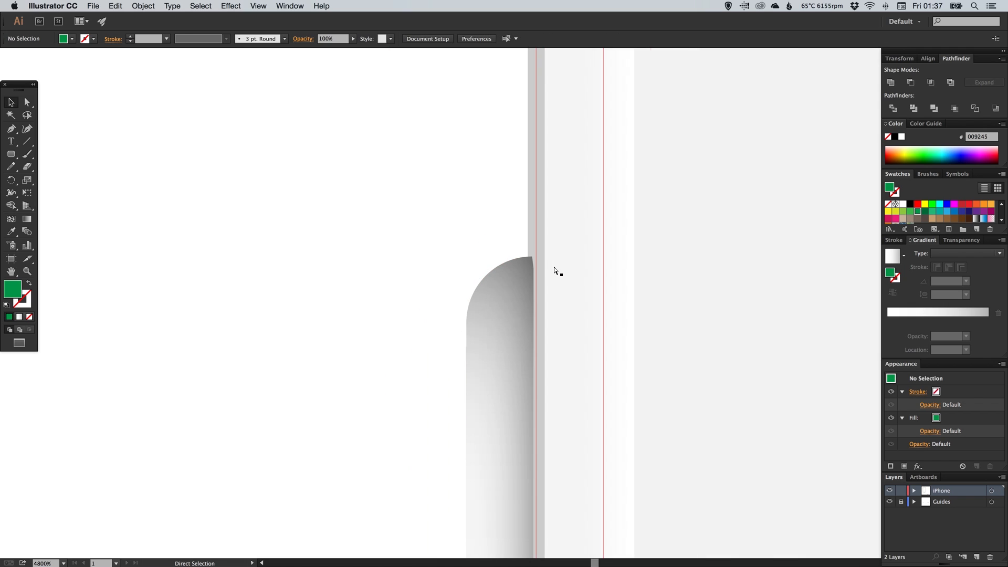
left_click_drag(501, 233, 551, 294)
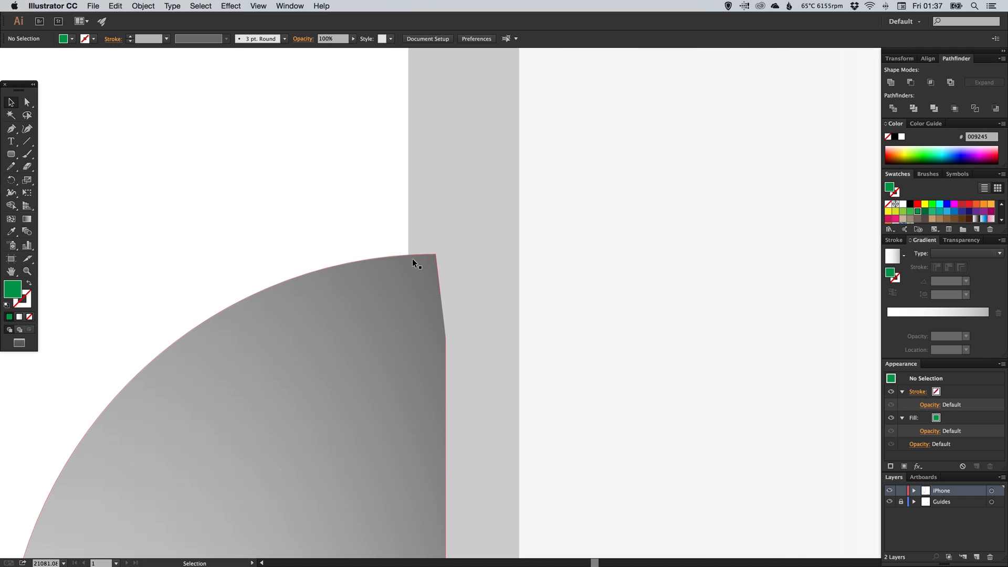
key("super+minus")
key("super+minus")
key("super+minus")
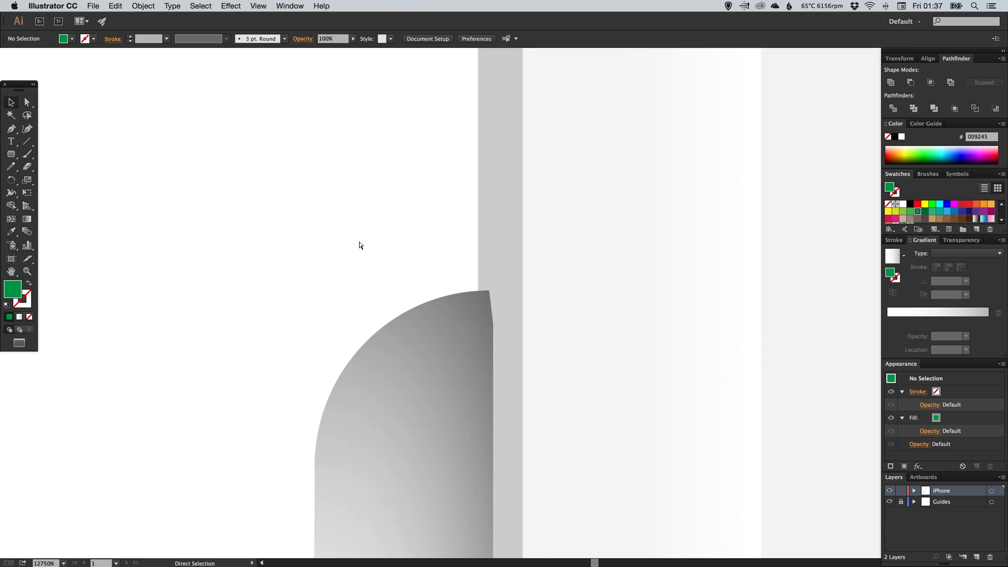
key("super+minus")
key("super+minus")
key("super+minus")
key("super+minus")
key("super+minus")
key("super+minus")
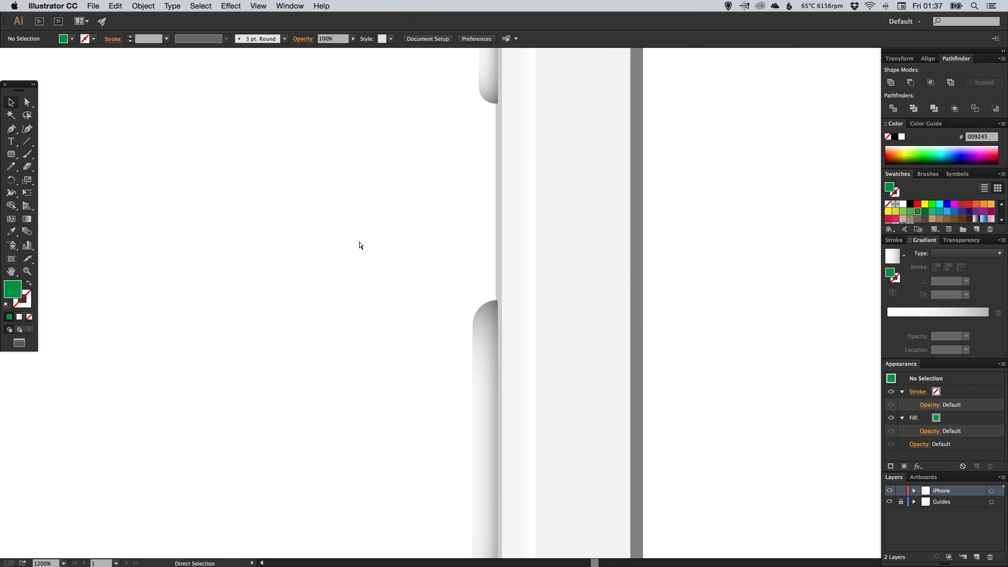
key("super+minus")
key("super+minus")
key("super+minus")
key("super+minus")
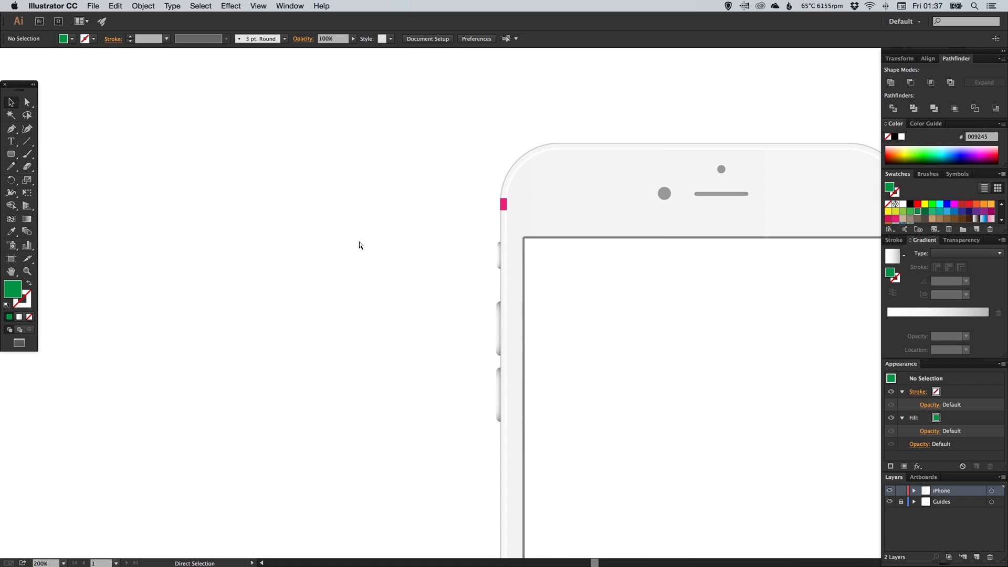
Recolour both magenta antenna bands on the flat phone to light gray e6e6e6 and clear the selection.
left_click_drag(612, 328, 367, 289)
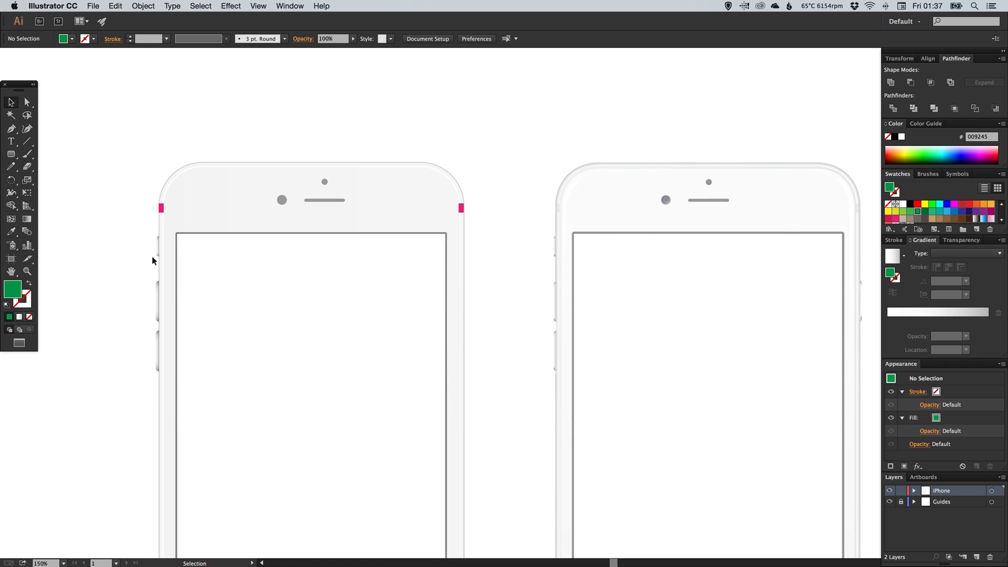
left_click(161, 210)
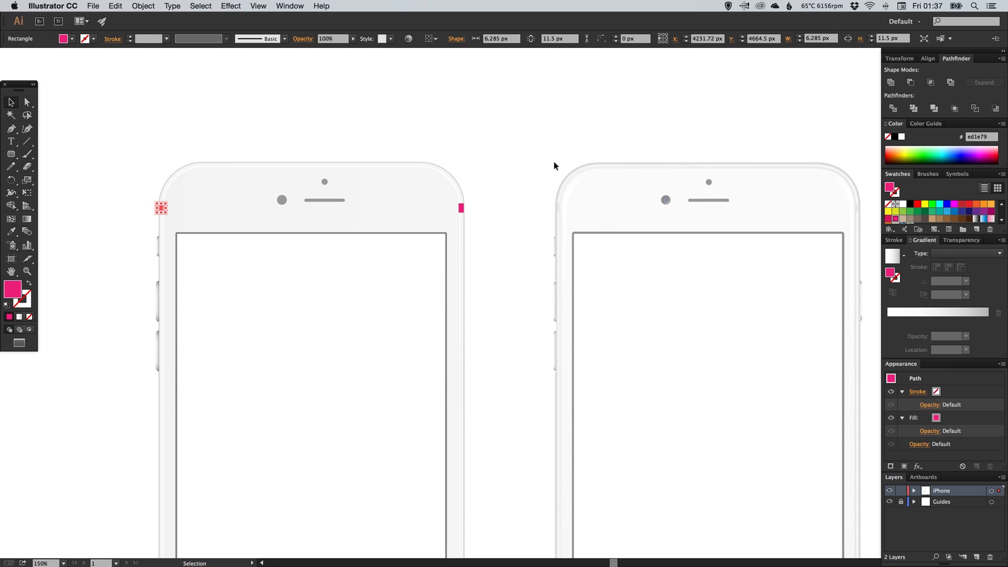
left_click(461, 209, "shift")
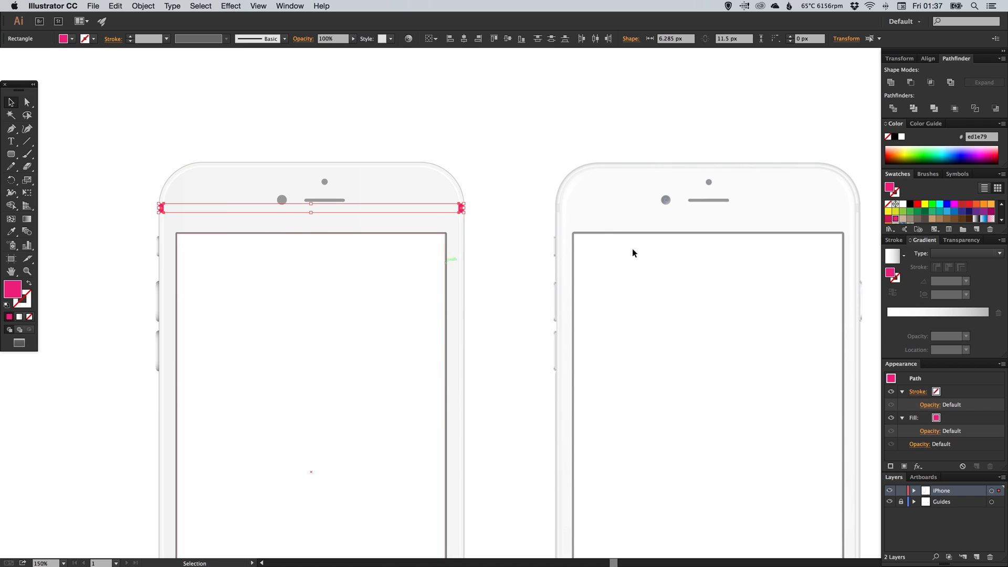
scroll(959, 220, "down", 3)
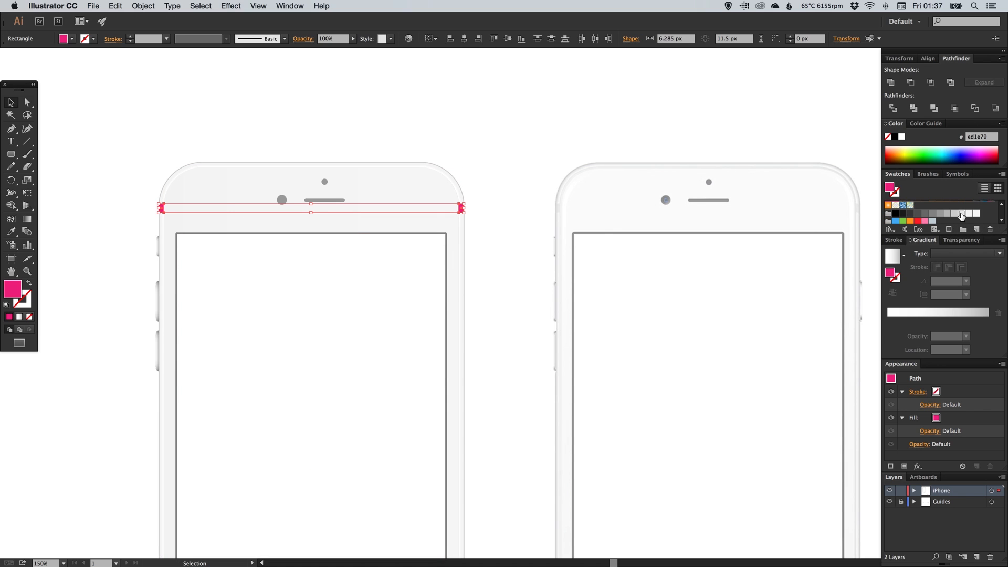
left_click(961, 215)
key("super+shift+a")
Compare the flat phone with the reference from top to bottom, and examine the reference's camera lens up close.
left_click_drag(507, 309, 505, 277)
left_click_drag(499, 317, 490, 276)
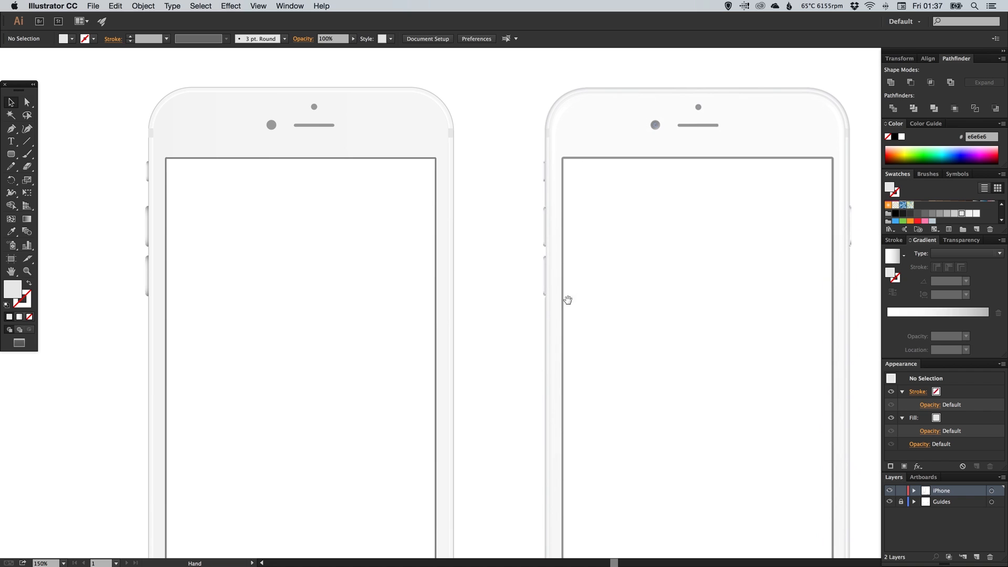
left_click_drag(529, 305, 500, 213)
left_click_drag(502, 315, 518, 211)
left_click_drag(493, 342, 495, 334)
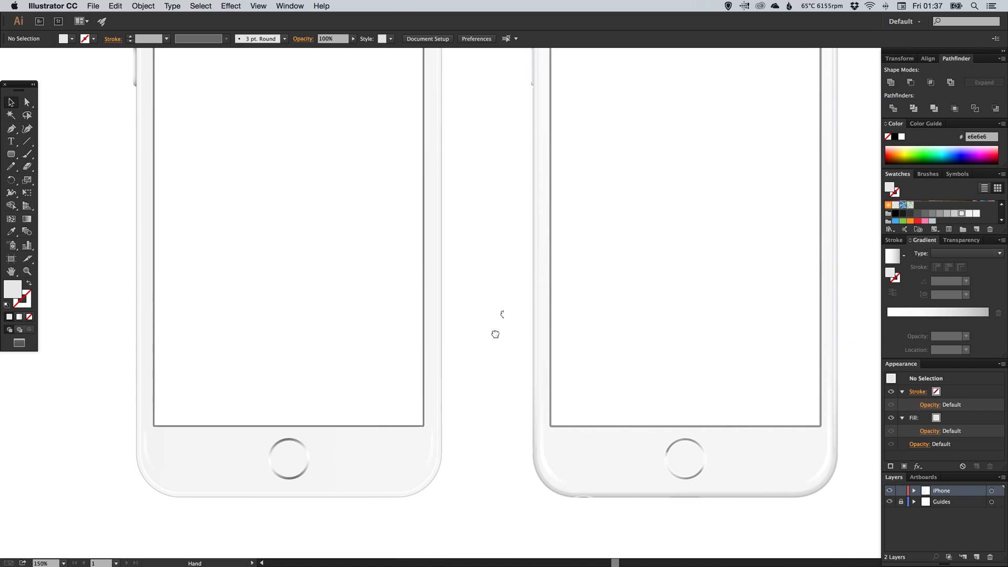
scroll(495, 334, "up", 10)
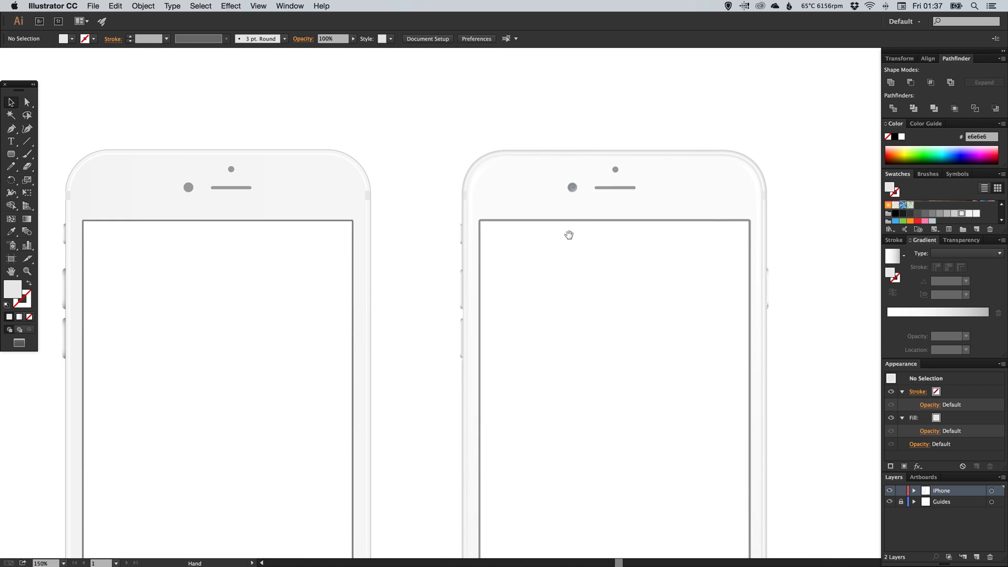
key("z")
left_click_drag(544, 167, 597, 241)
key("v")
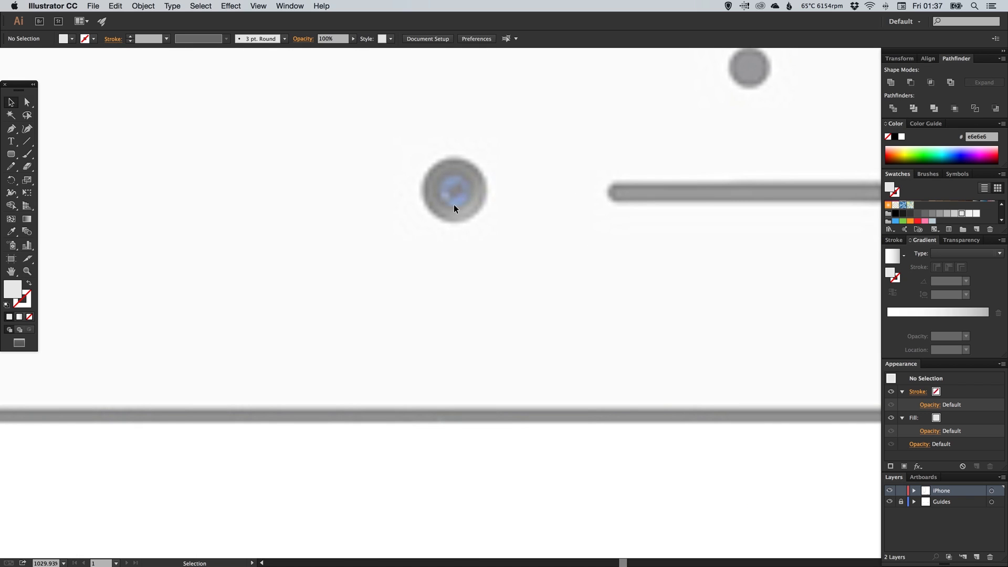
Ungroup the camera, sensor and speaker shapes at the top of the flat phone and clear the selection.
key("super+minus")
key("super+minus")
key("super+minus")
key("super+minus")
key("space")
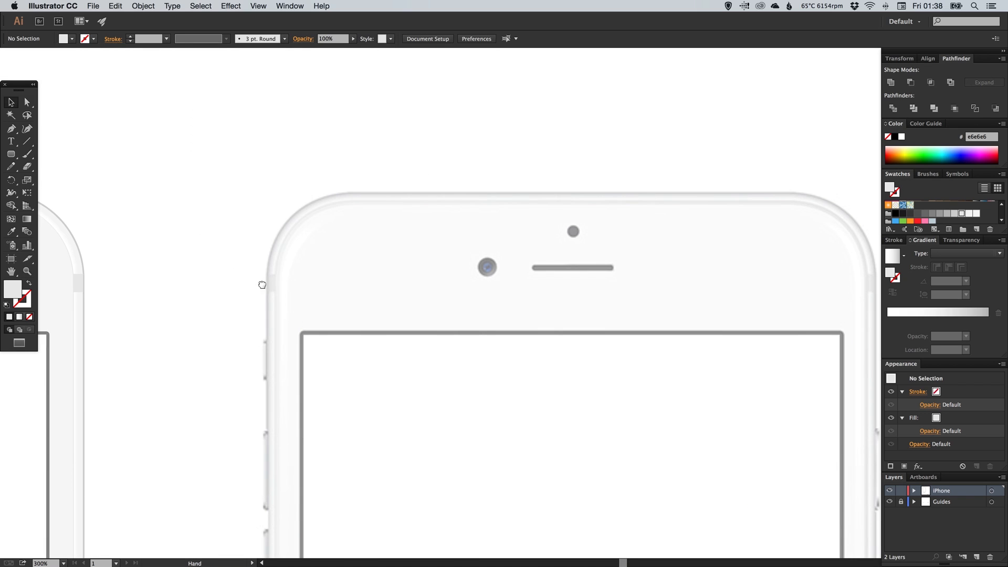
left_click_drag(259, 287, 563, 261)
left_click_drag(315, 270, 469, 285)
key("z")
left_click_drag(126, 223, 300, 308)
key("v")
left_click(294, 238)
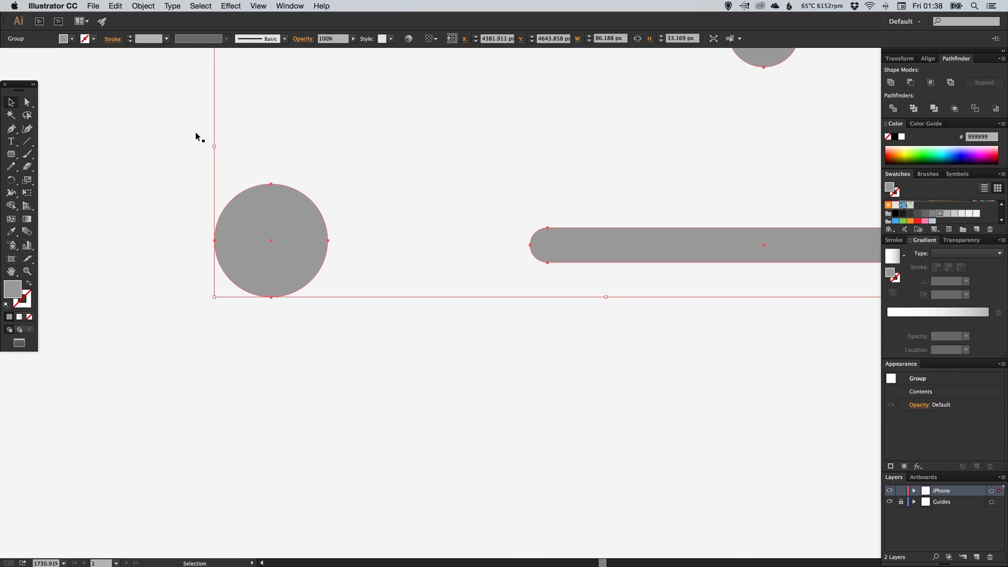
left_click(149, 6)
left_click(152, 54)
left_click(259, 135)
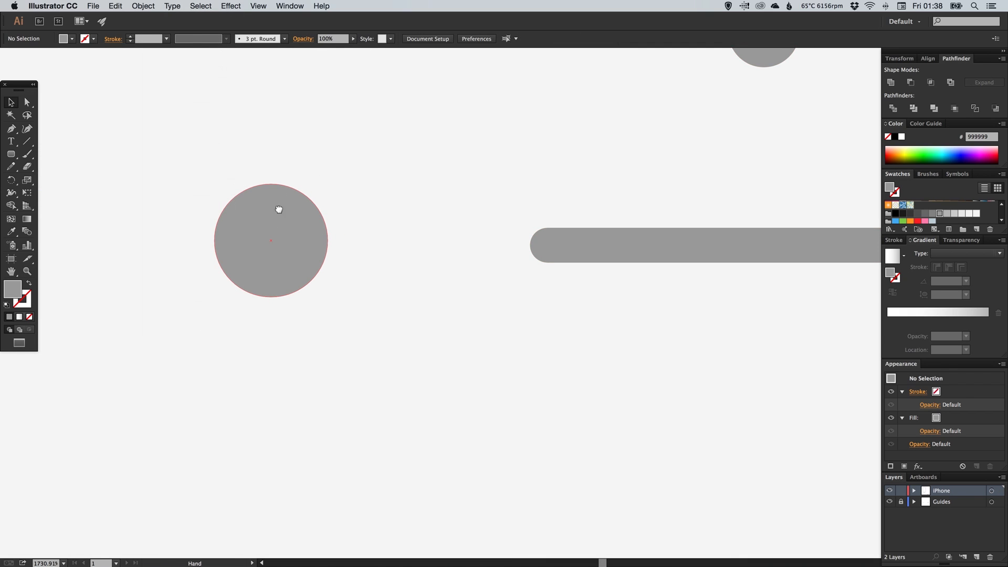
Copy the flat phone's camera circle, paste it in place, and scale the copy down from its centre to about 6.4 px wide.
key("space")
left_click_drag(271, 208, 337, 218)
left_click(339, 223)
left_click(115, 6)
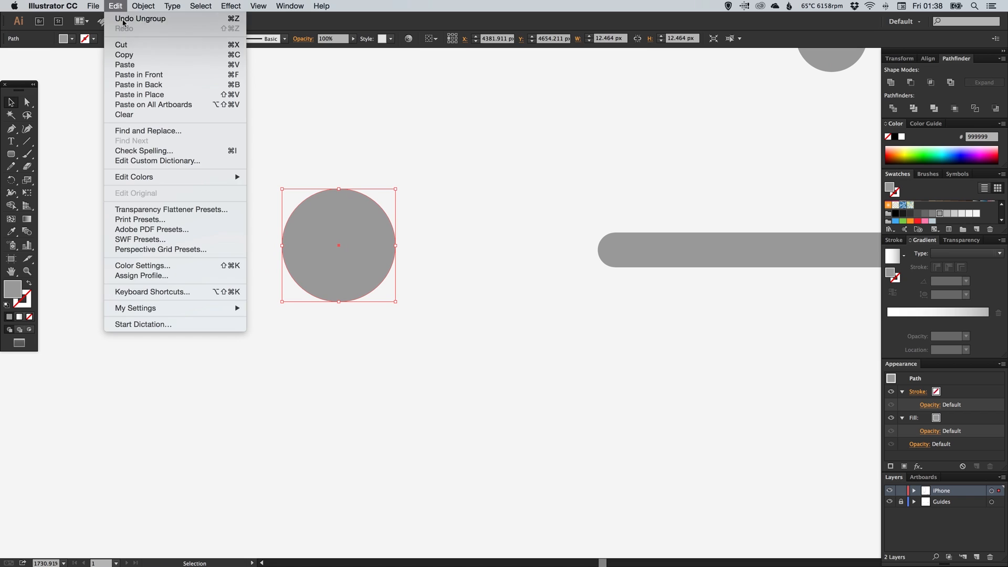
left_click(123, 55)
left_click(115, 5)
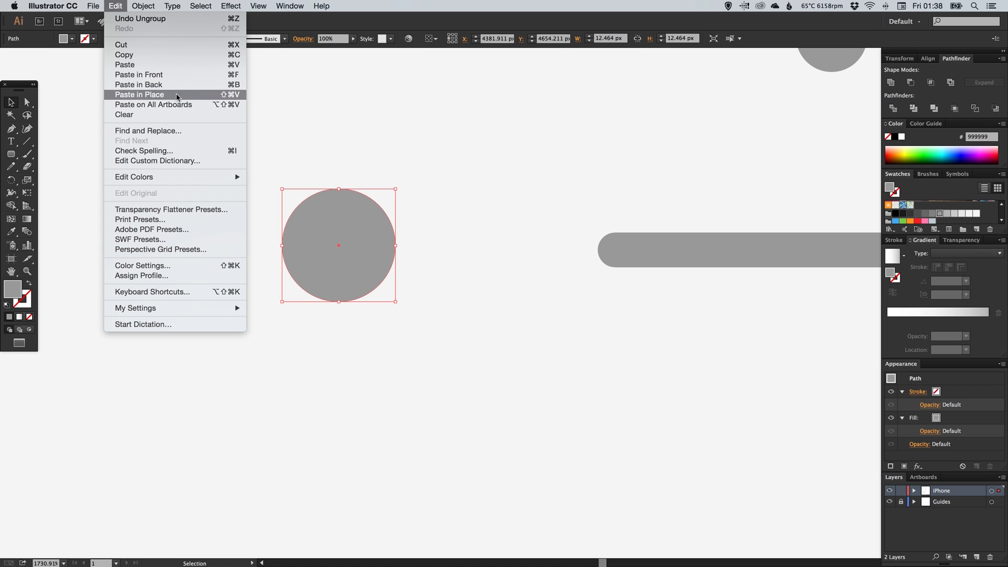
left_click(161, 95)
key("s")
left_click_drag(477, 137, 424, 189)
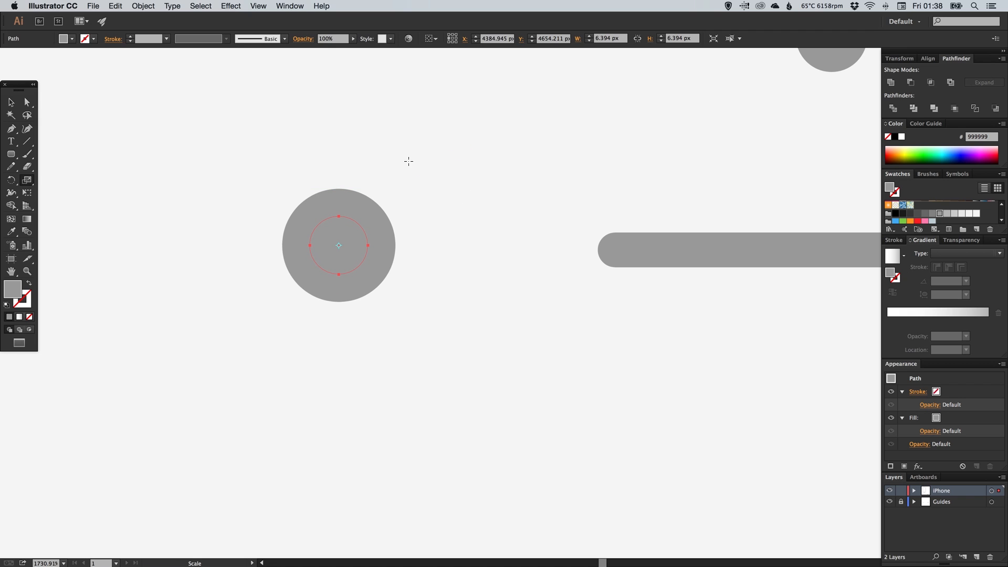
Check the small inner camera circle against the reference phone's camera lens, then examine the flat camera up close.
key("v")
key("super+minus")
key("super+minus")
key("super+minus")
key("super+minus")
scroll(635, 243, "right", 15)
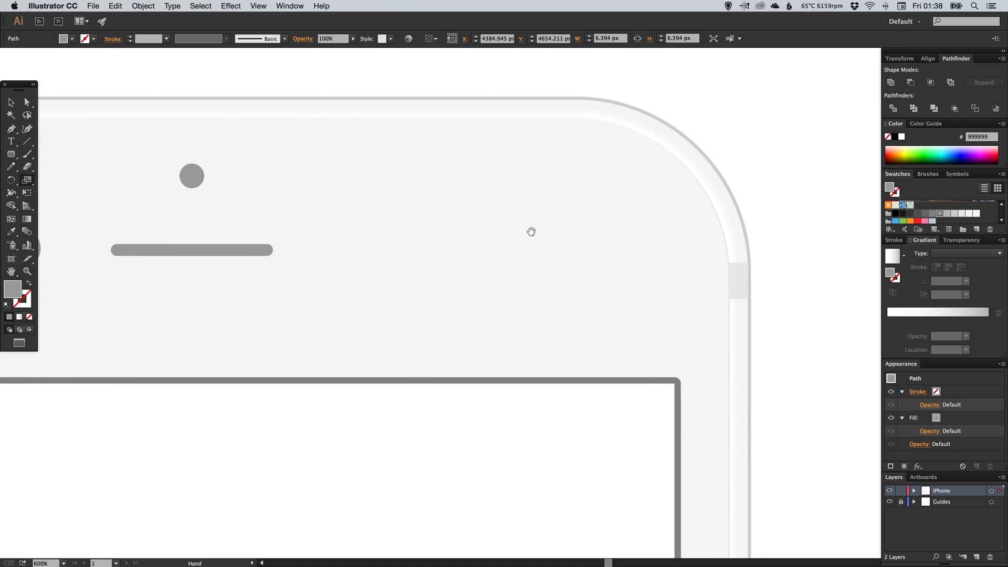
left_click_drag(175, 210, 120, 216)
left_click_drag(218, 213, 704, 217)
left_click_drag(264, 217, 882, 224)
left_click_drag(241, 204, 452, 340)
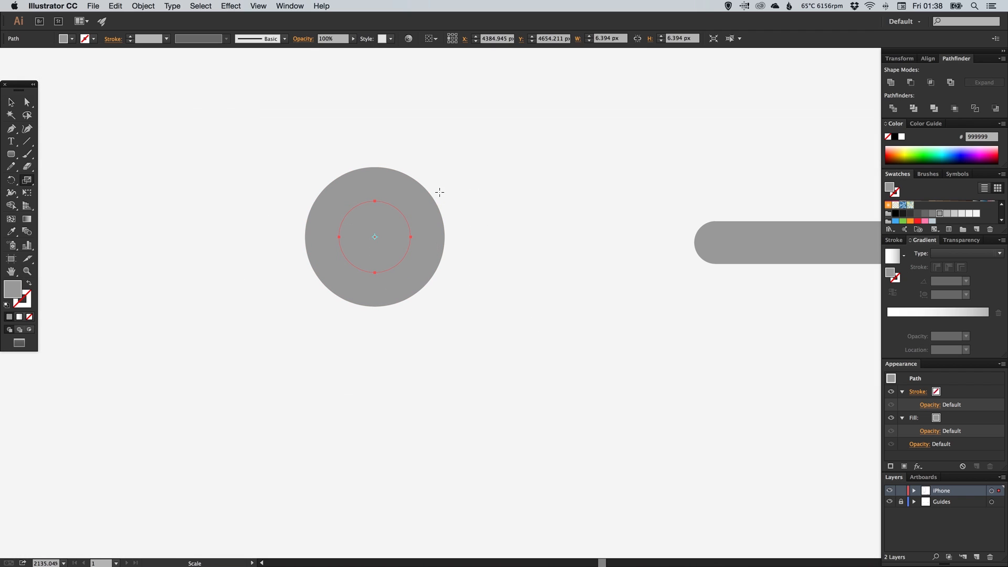
Give the outer camera circle a 0.5 pt stroke aligned to the inside and coloured 666666.
key("v")
left_click(410, 188)
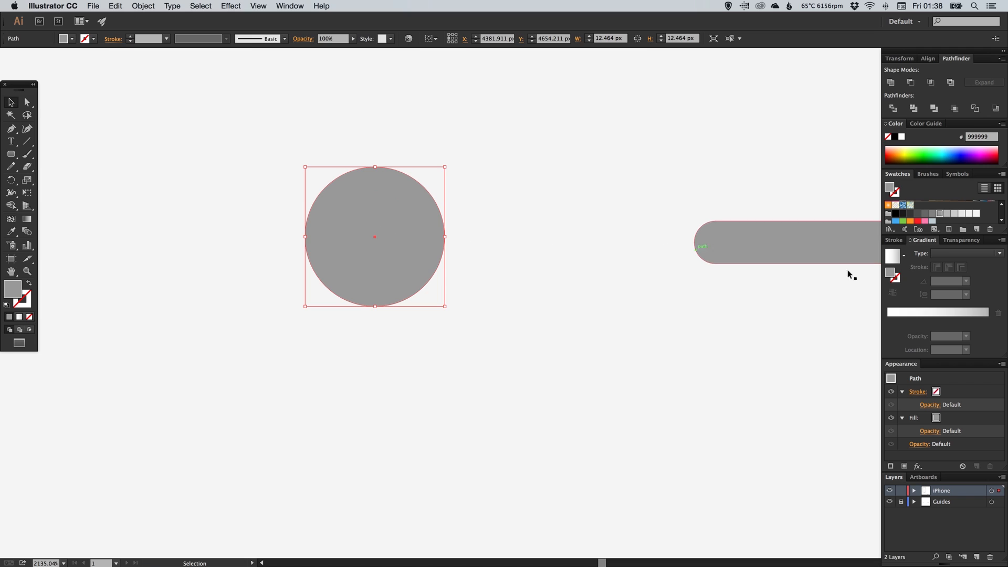
left_click(897, 240)
left_click(944, 255)
type("1")
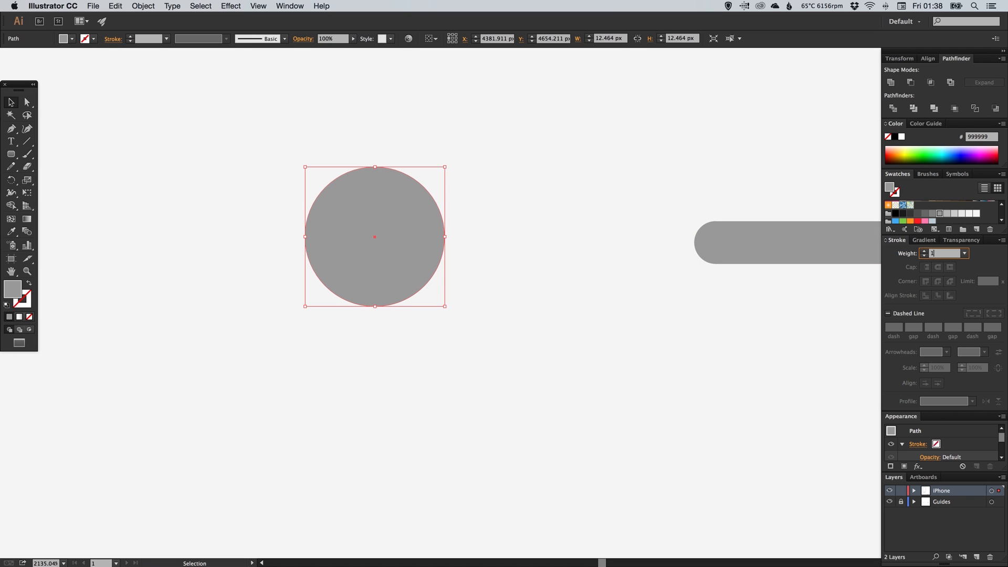
key("Return")
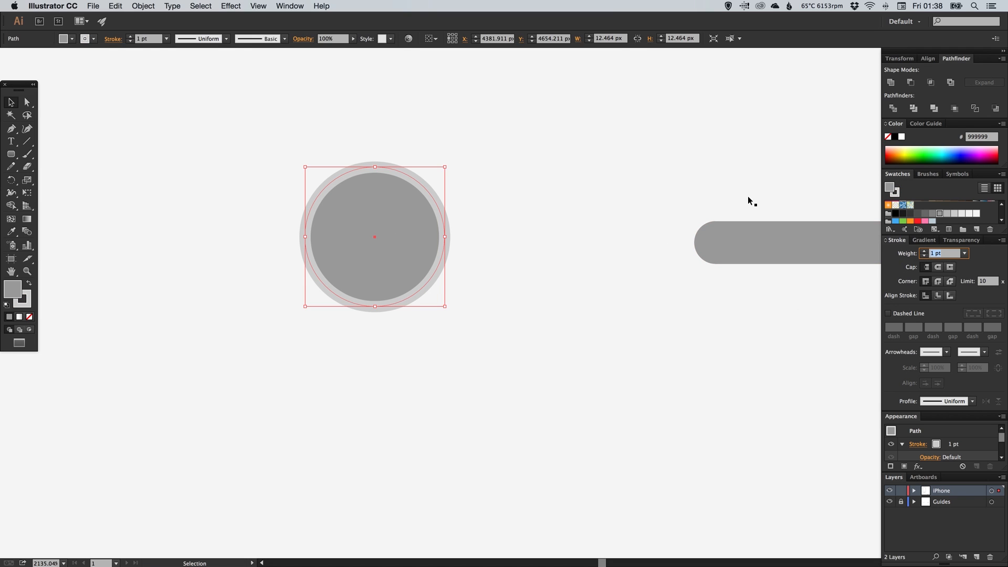
key("Return")
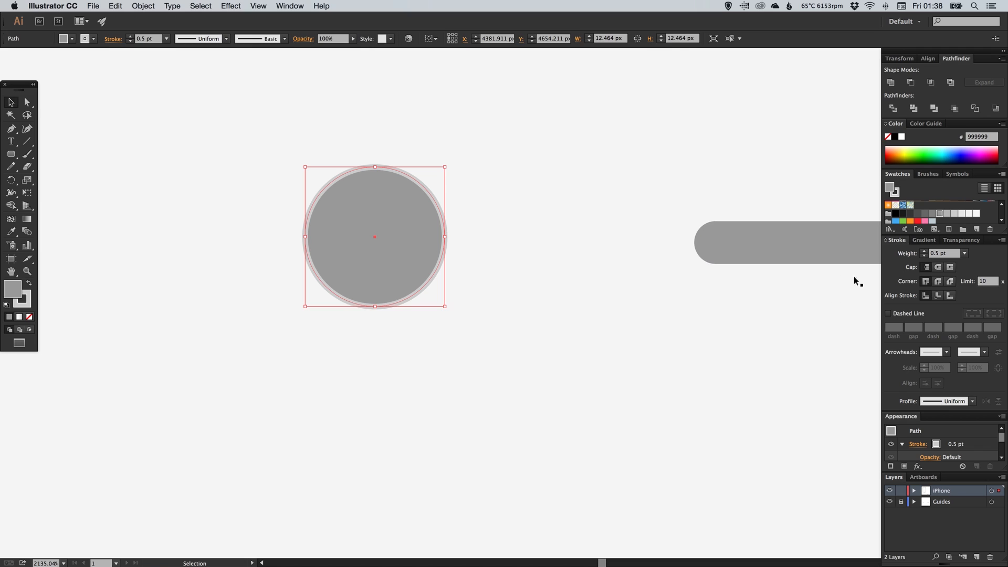
left_click(938, 295)
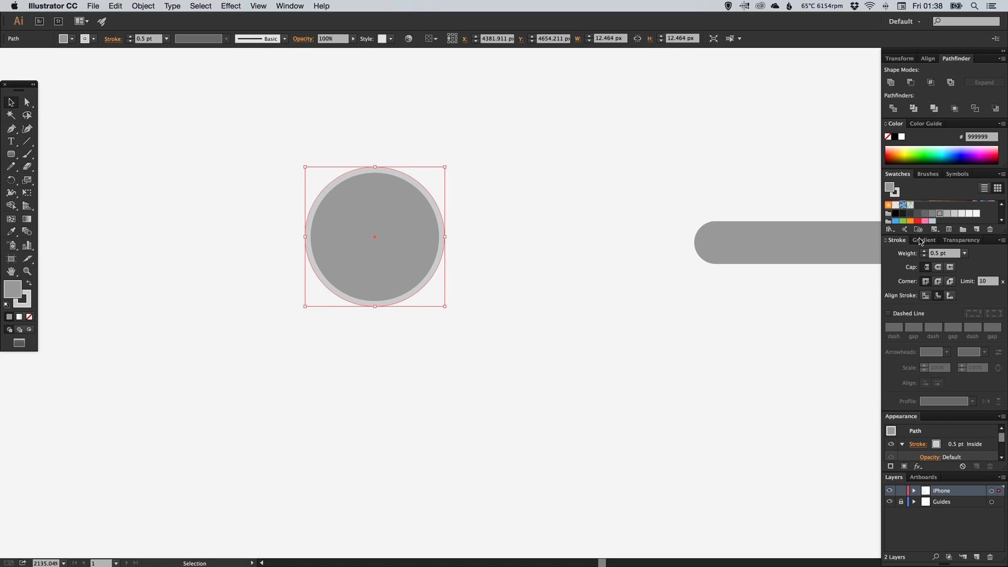
left_click(29, 304)
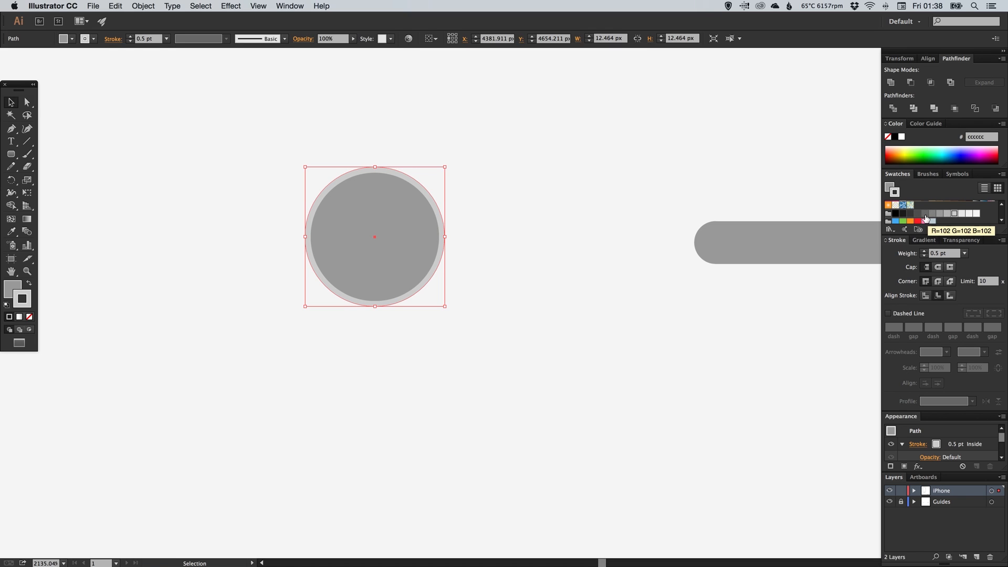
left_click(927, 216)
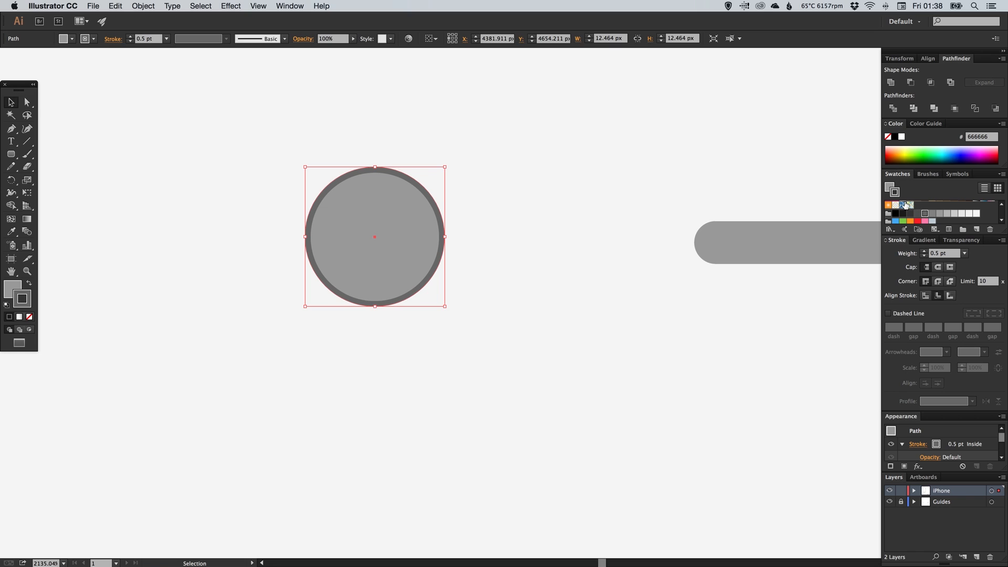
Clear the selection and compare the top of the flat phone with the faded and full-strength reference phones from a distance.
key("super+minus")
key("super+minus")
key("super+minus")
key("super+minus")
key("super+minus")
key("super+minus")
key("super+minus")
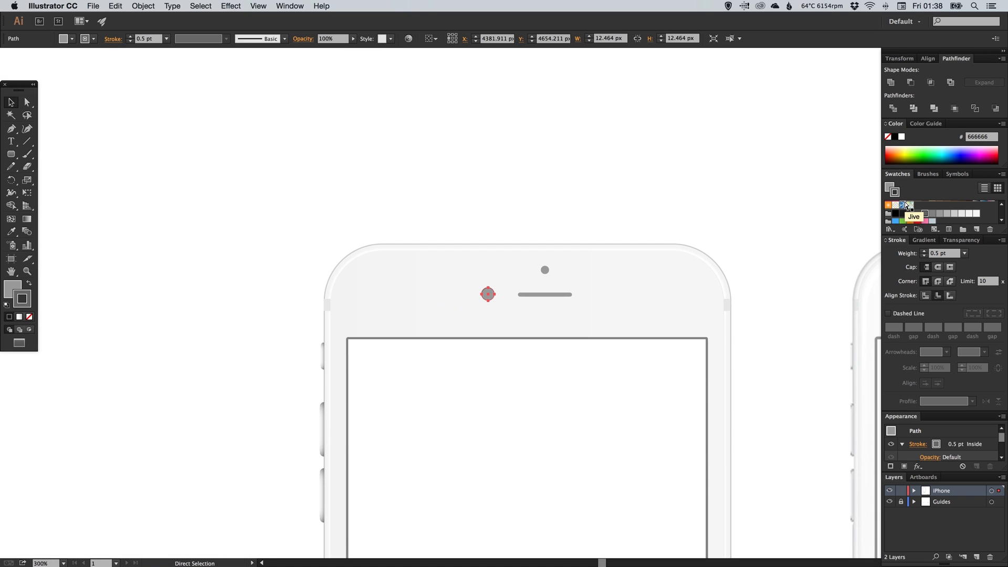
key("super+minus")
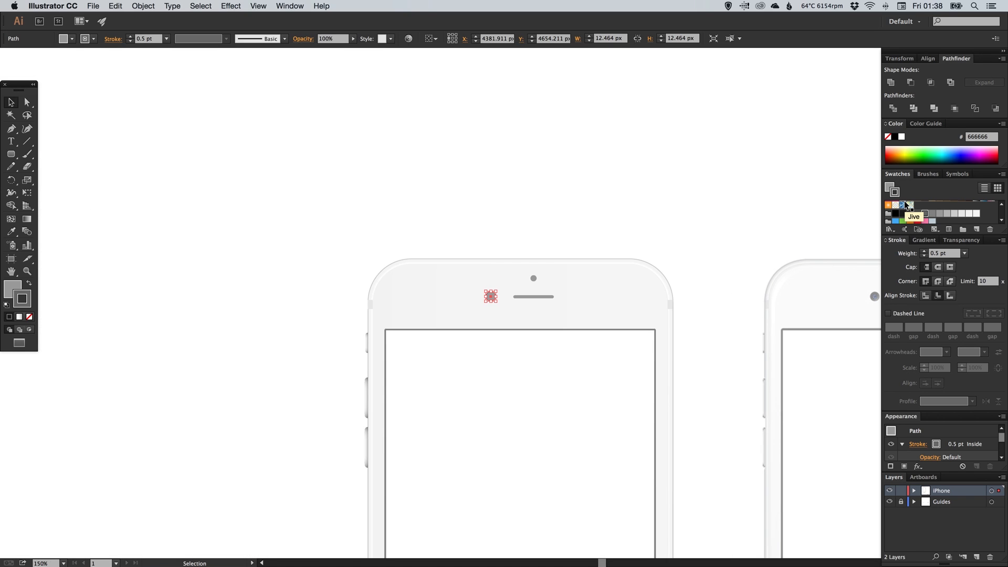
left_click_drag(634, 243, 629, 231)
left_click(612, 221)
scroll(615, 225, "right", 10)
scroll(615, 225, "down", 2)
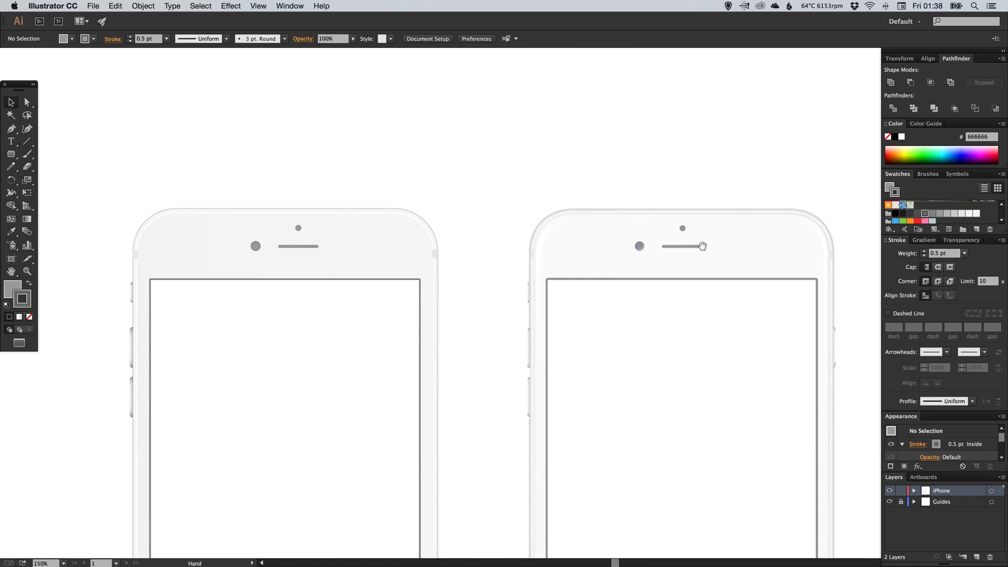
scroll(725, 263, "down", 10)
scroll(726, 264, "right", 2)
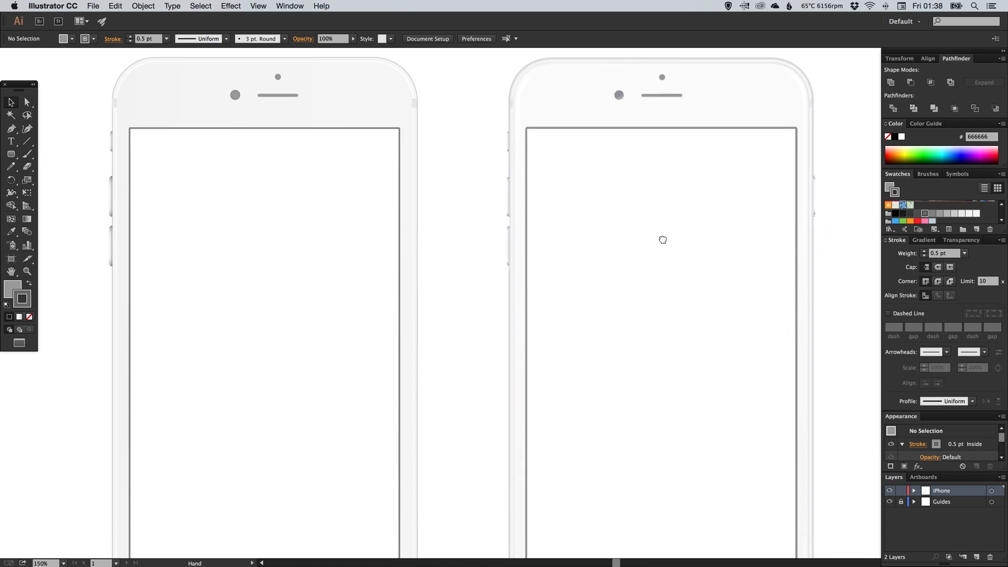
scroll(639, 260, "up", 15)
scroll(577, 248, "right", 15)
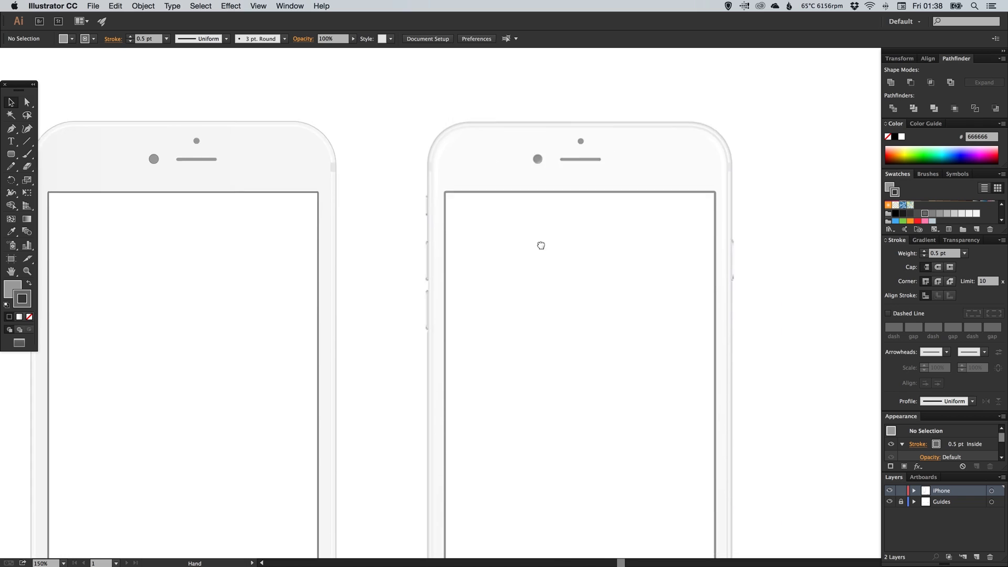
scroll(559, 240, "right", 15)
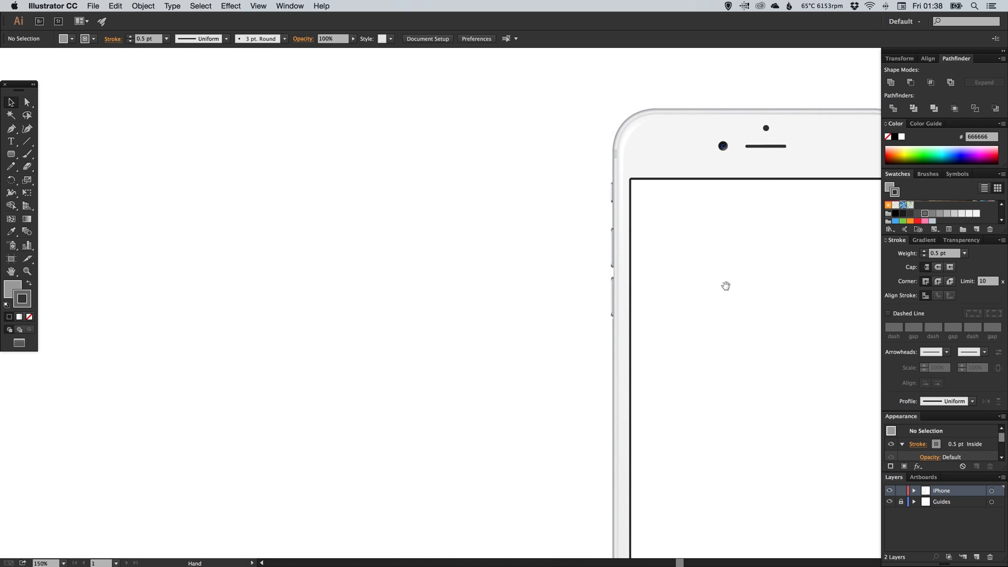
left_click_drag(394, 211, 851, 248)
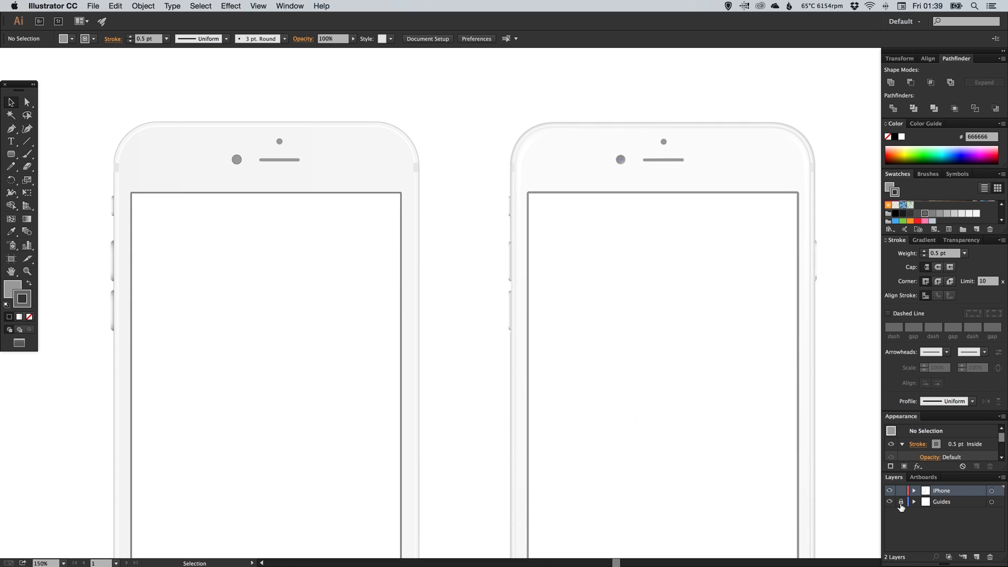
Raise the reference phone image on the Guides layer to 100% opacity and lock that layer again.
left_click(621, 161)
left_click(962, 240)
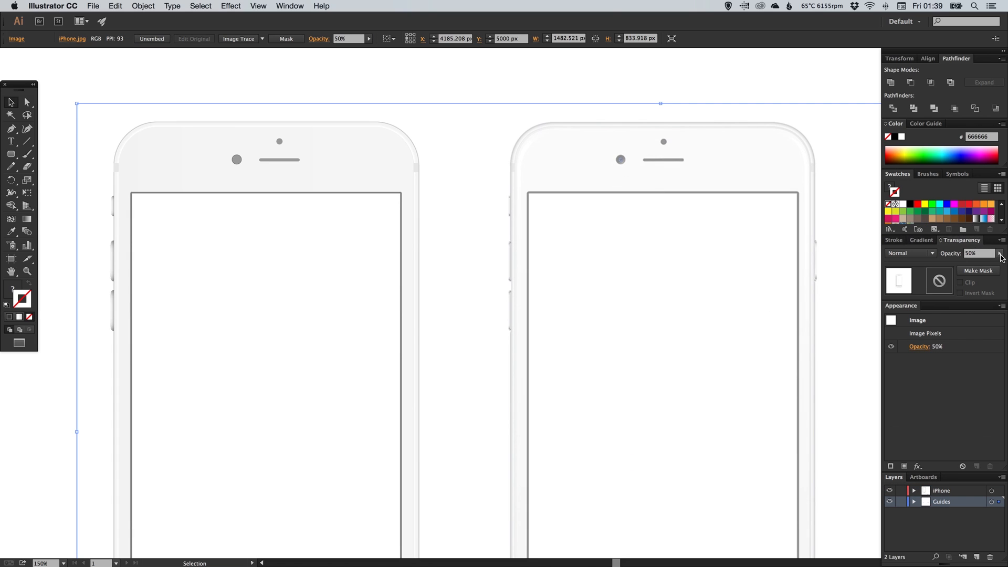
left_click_drag(981, 265, 1002, 263)
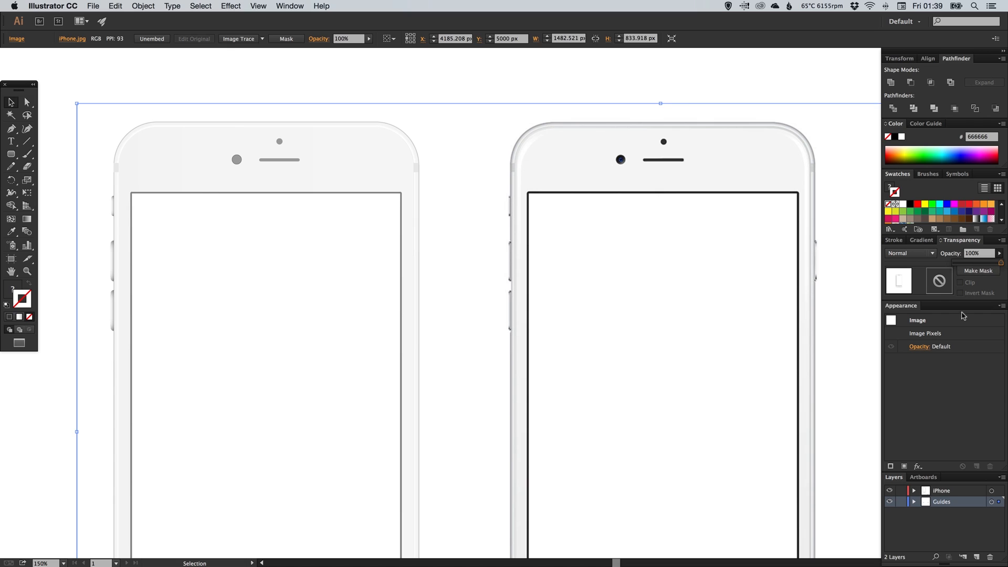
left_click(901, 502)
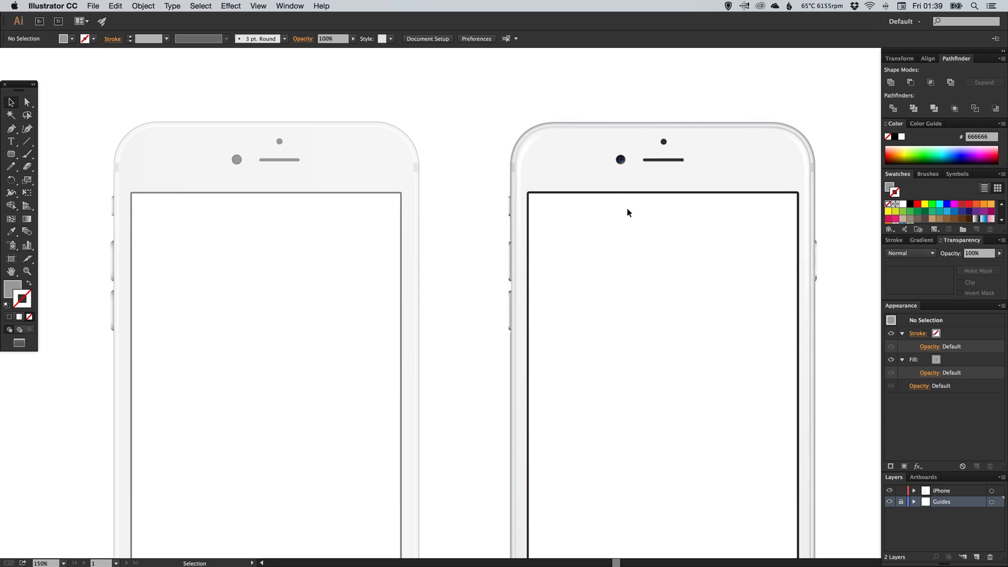
Recolour the flat phone's screen outline to 1a1a1a, set its stroke weight to 2.5 pt, and clear the selection.
left_click(394, 198)
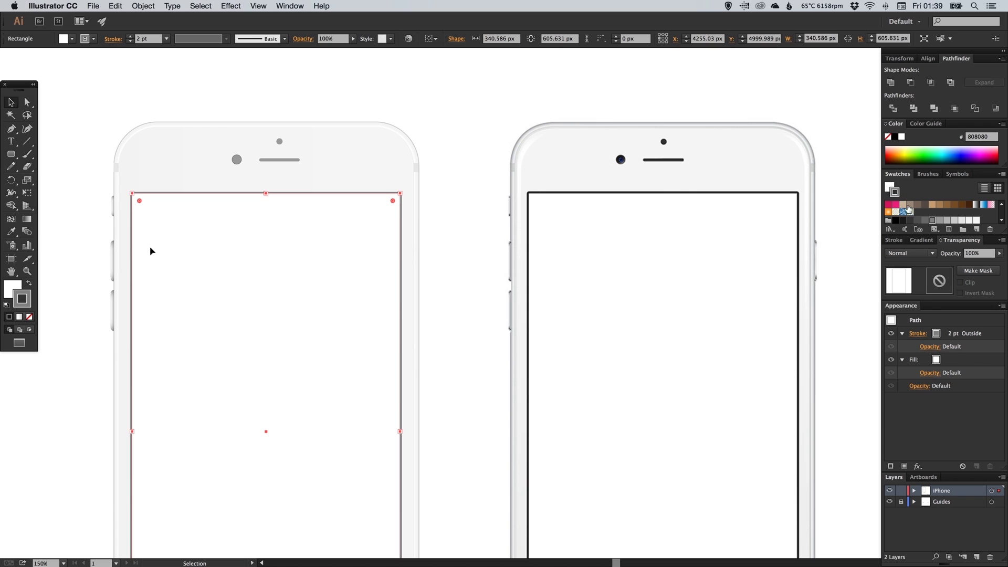
left_click(903, 220)
key("super+shift+a")
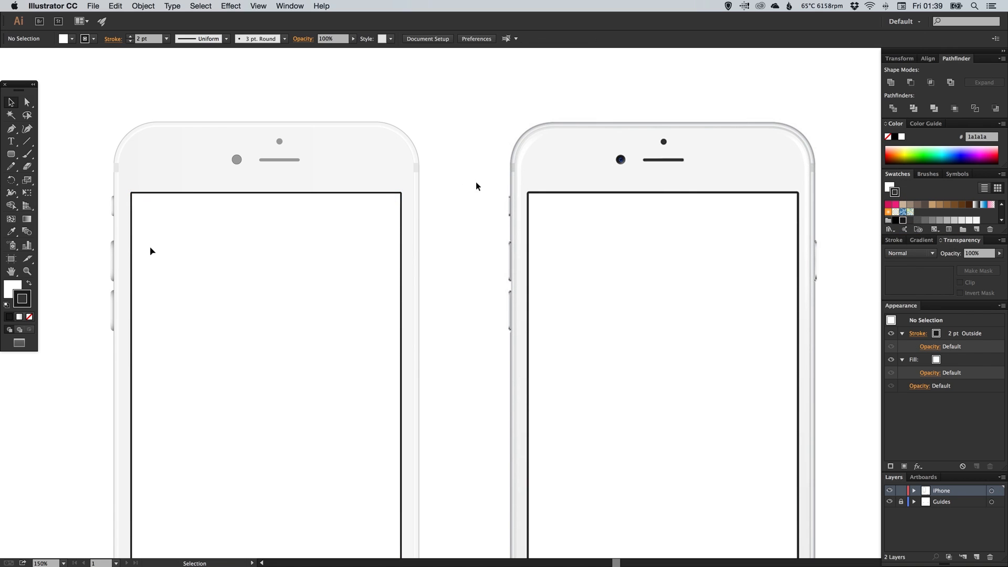
left_click(400, 203)
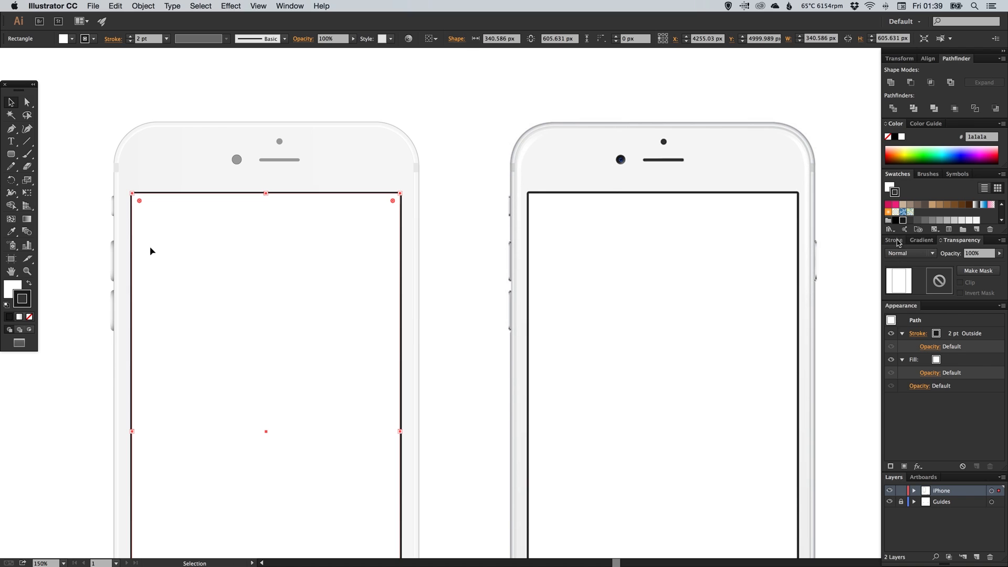
left_click(894, 240)
left_click(935, 253)
type("2.5")
key("Return")
key("super+shift+a")
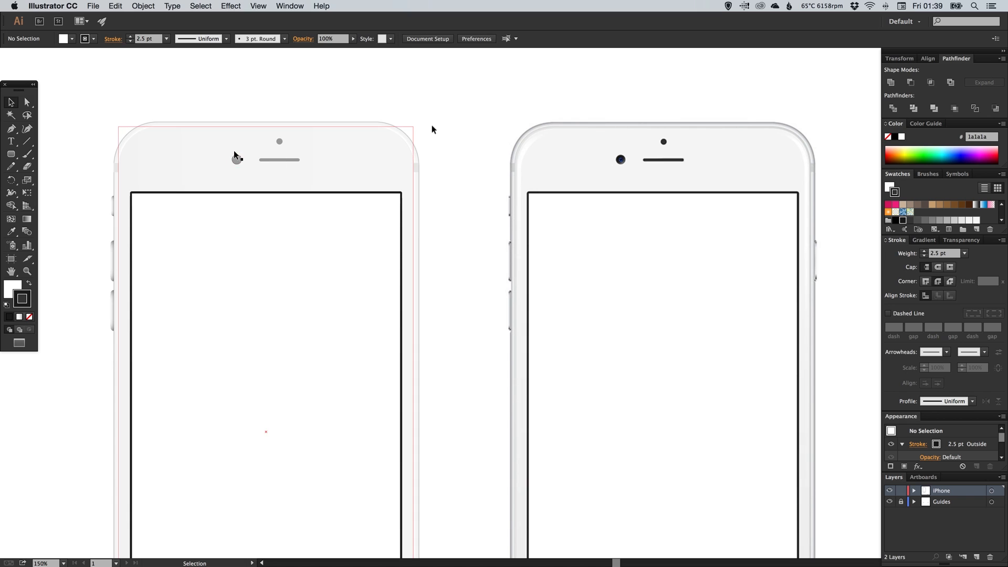
Select both camera circles on the flat phone and move them horizontally onto the reference phone, just beside its camera lens.
left_click(236, 157)
left_click(239, 153)
key("super+z")
key("super+space")
left_click_drag(178, 127, 547, 297)
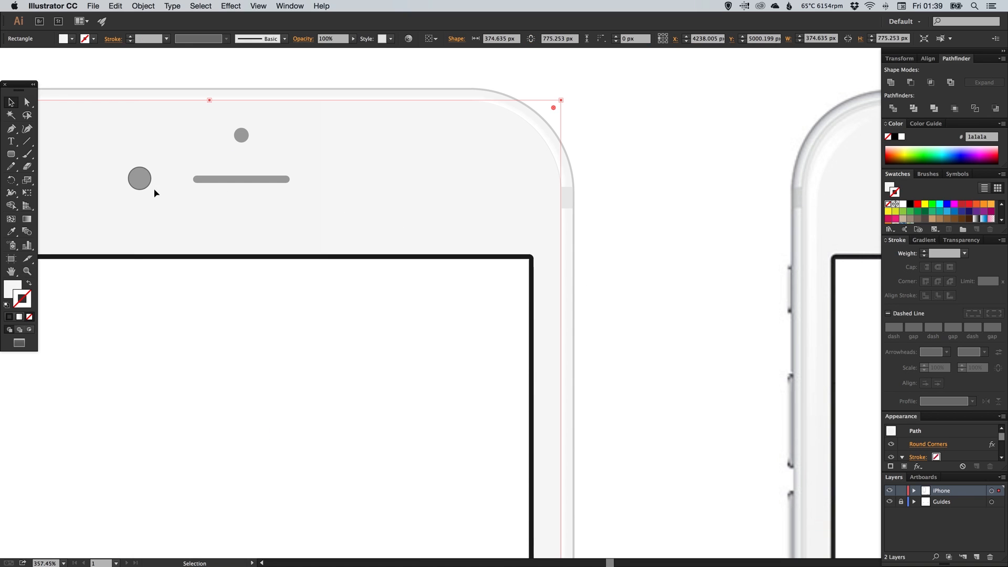
left_click(139, 179)
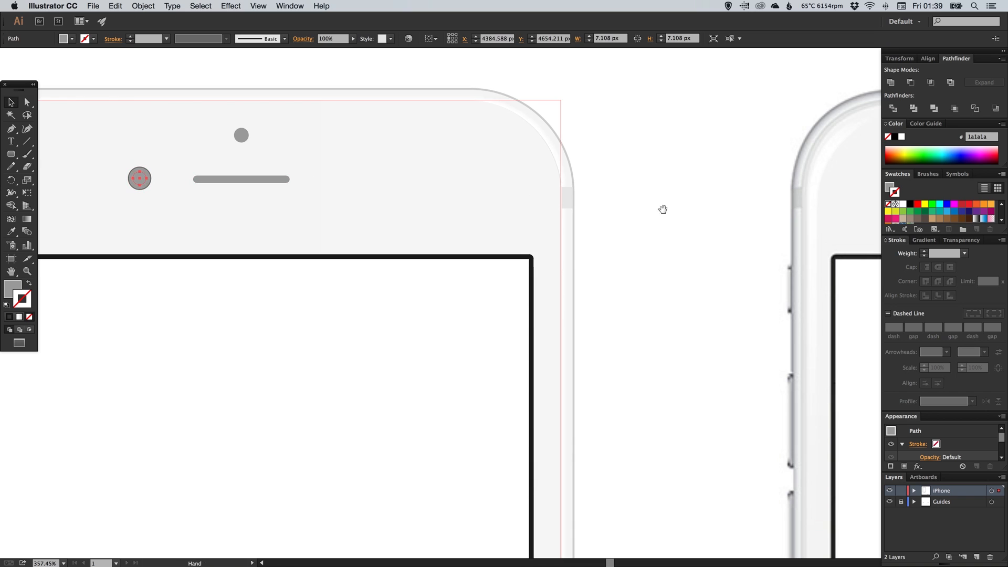
left_click(144, 194)
left_click(142, 187)
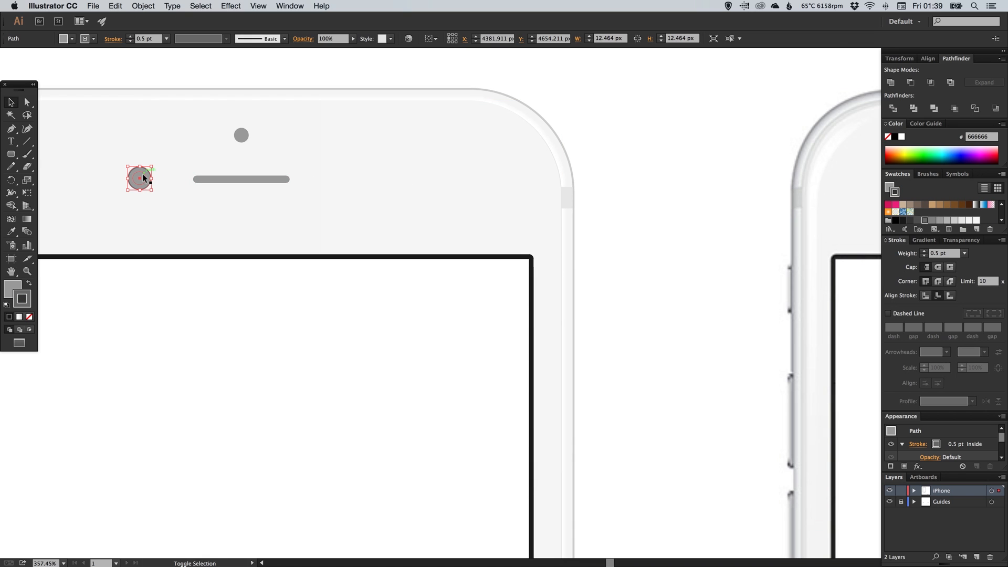
left_click(143, 178, "shift")
key("space")
left_click_drag(575, 186, 207, 196)
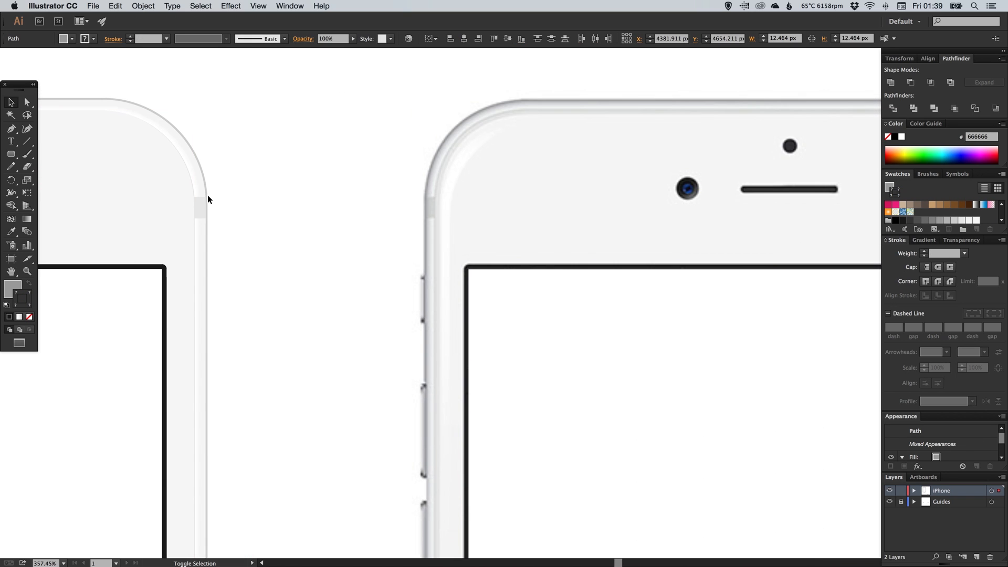
key("shift+Right")
key("shift+Right")
key("shift+Right")
key("shift+Right")
key("shift+Right")
key("shift+Right")
key("shift+Right")
key("shift+Right")
key("shift+Right")
key("shift+Right")
key("shift+Right")
key("shift+Right")
key("shift+Right")
key("shift+Right")
key("shift+Right")
key("shift+Right")
key("shift+Right")
key("shift+Right")
key("shift+Right")
key("shift+Right")
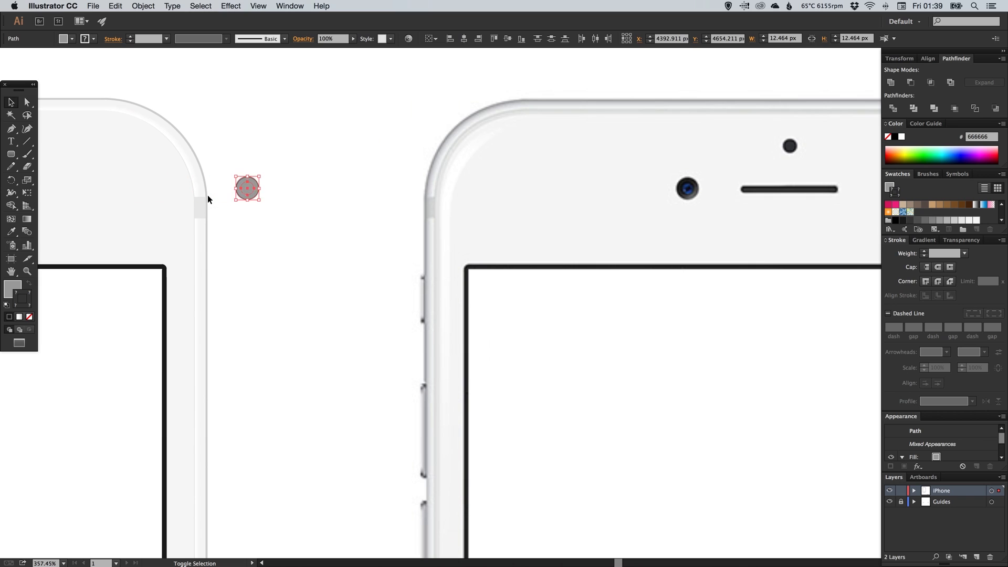
key("shift+Right")
key("shift+Right")
key("shift+Right")
key("shift+Right")
Set the outer camera circle's stroke weight to 0.75 pt and its stroke colour to 1a1a1a.
key("z")
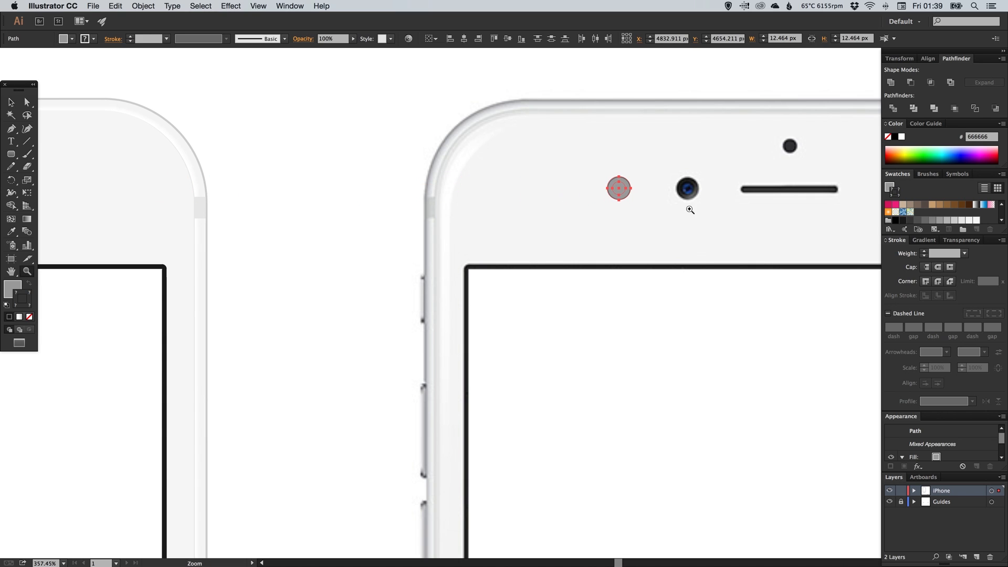
left_click(608, 166)
key("v")
left_click(389, 197)
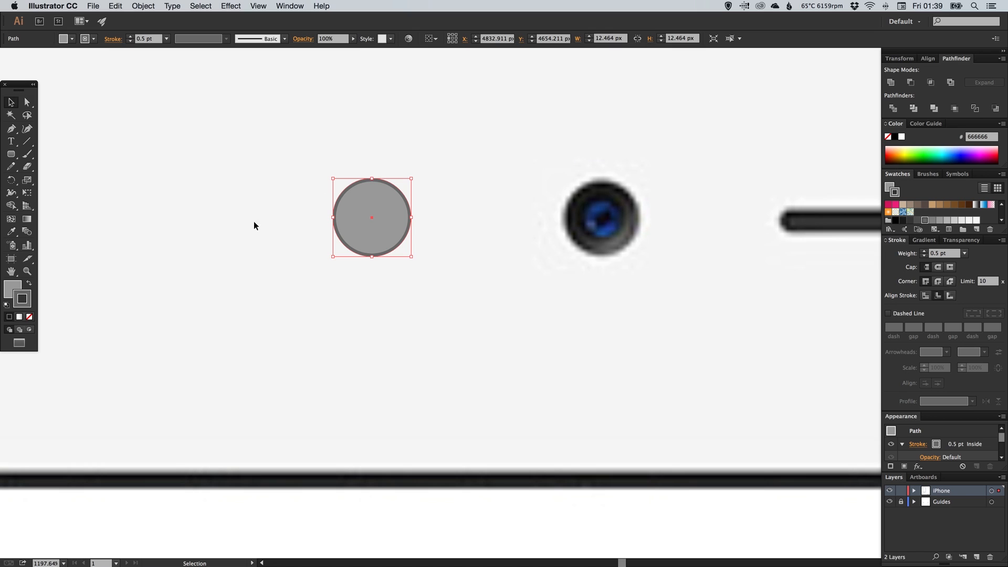
left_click(944, 254)
type("0")
key("Return")
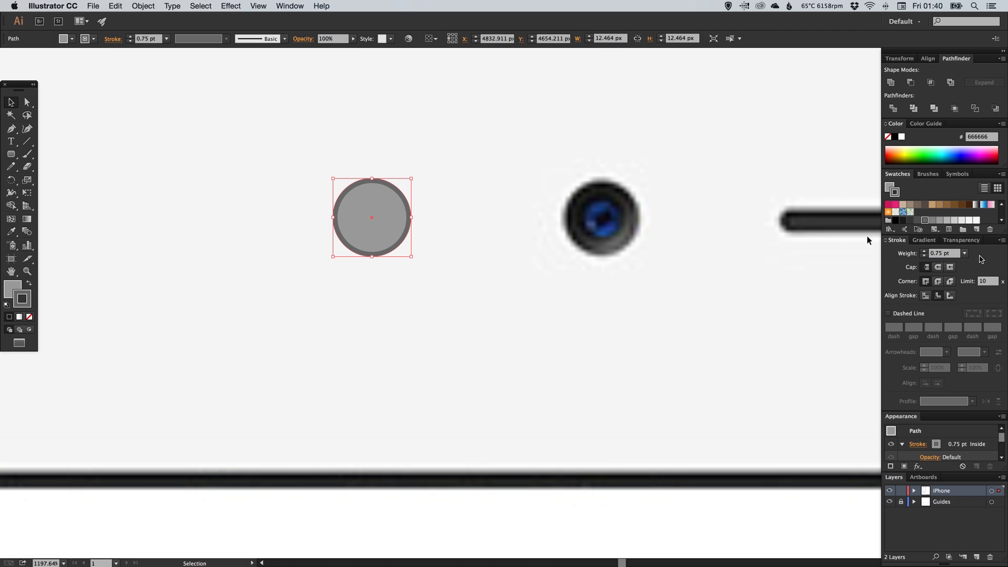
left_click(903, 221)
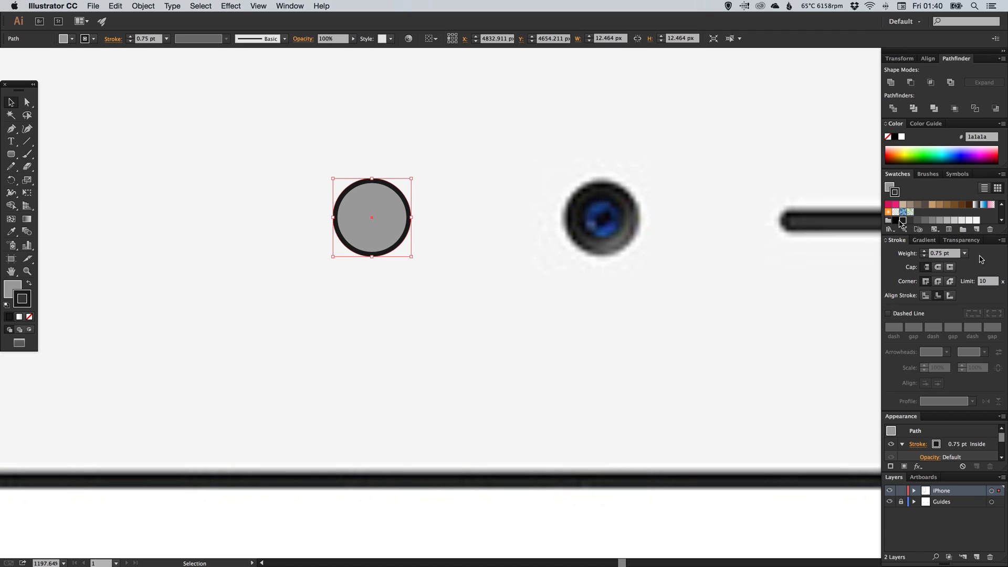
Fill the outer camera circle with a linear gradient running from 333333 to 666666.
left_click(12, 288)
left_click(924, 241)
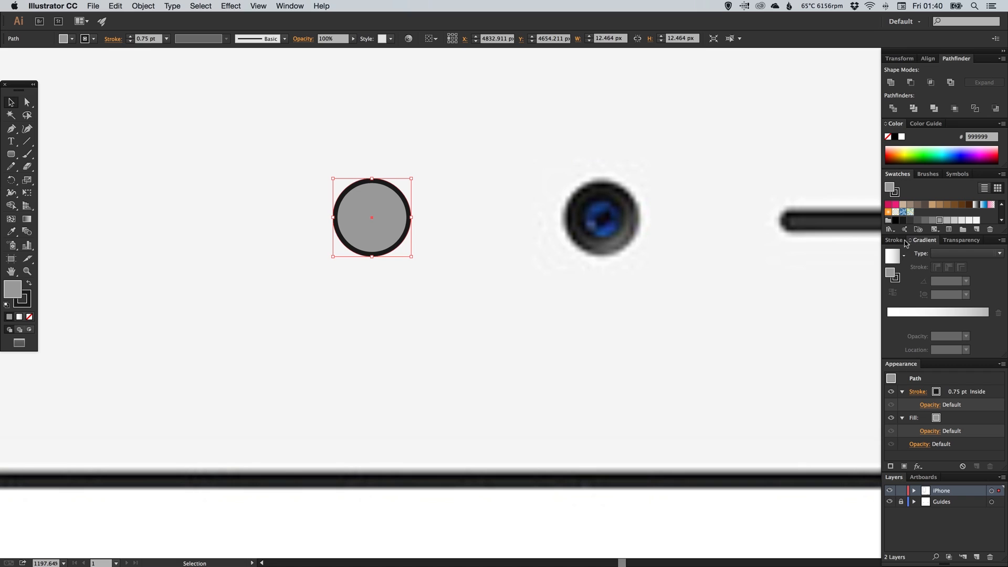
left_click(888, 322)
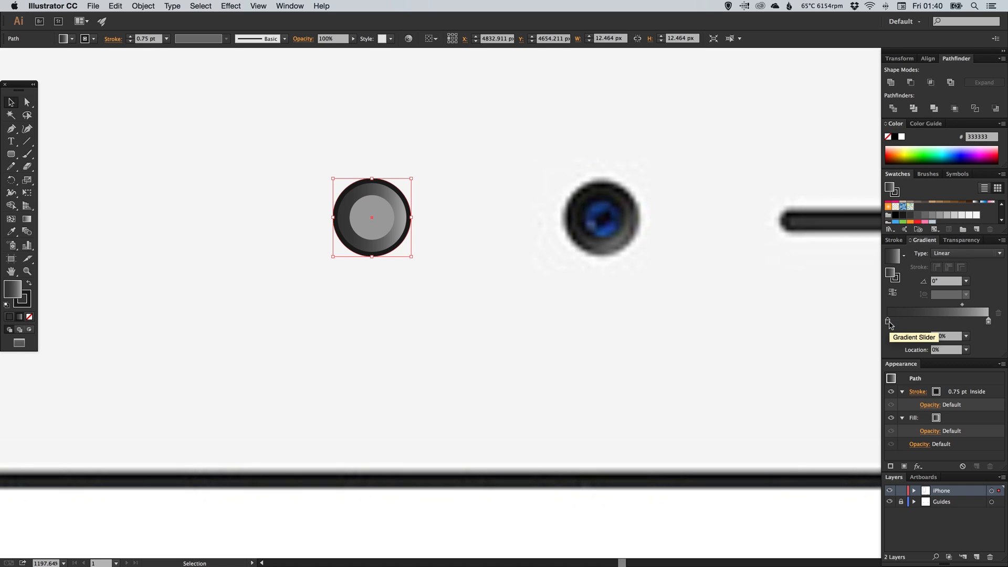
left_click_drag(925, 215, 985, 327)
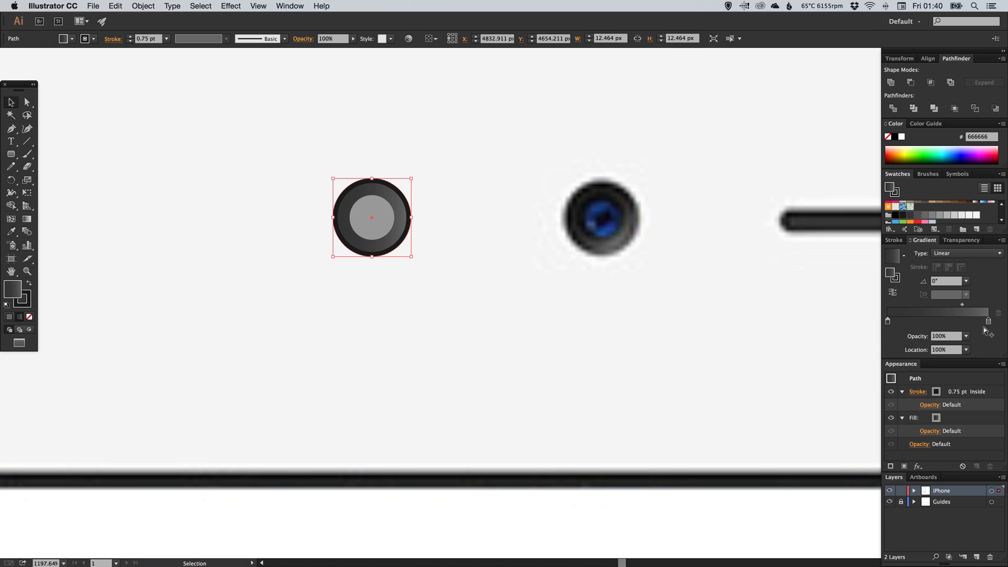
Try gradient angles of 45° and 90° on the outer camera circle.
left_click_drag(945, 281, 925, 280)
type("45")
key("Return")
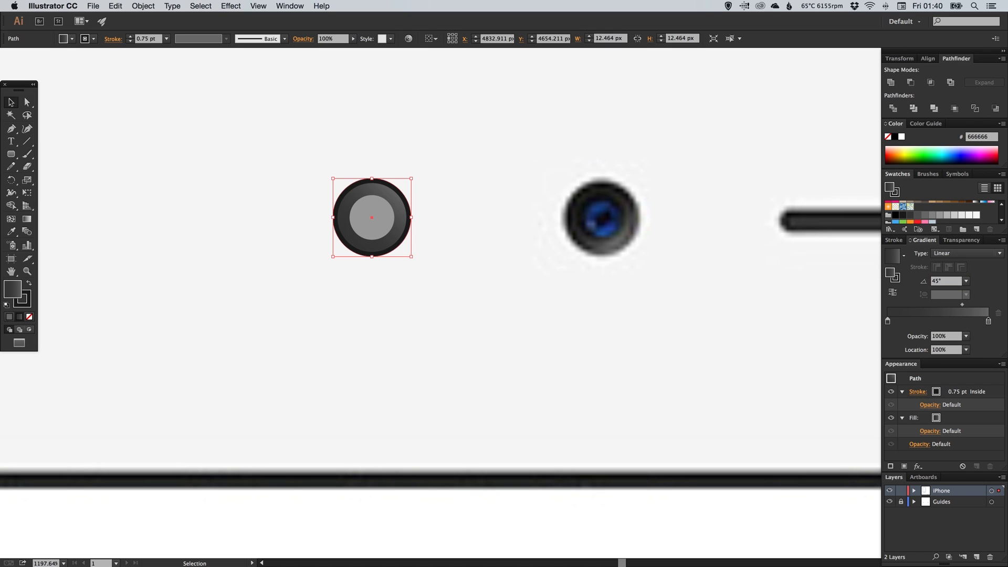
left_click_drag(949, 281, 906, 278)
type("90")
key("Return")
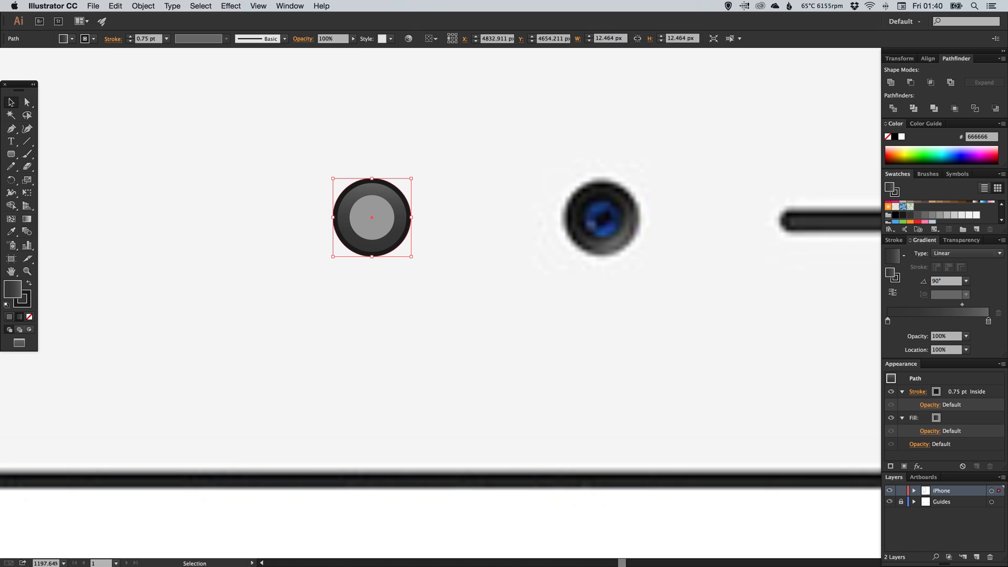
Reverse the outer camera circle's gradient, set its angle to 110° and recolour the stop at 100% to 1a1a1a.
left_click(894, 294)
left_click(946, 284)
type("110")
key("Return")
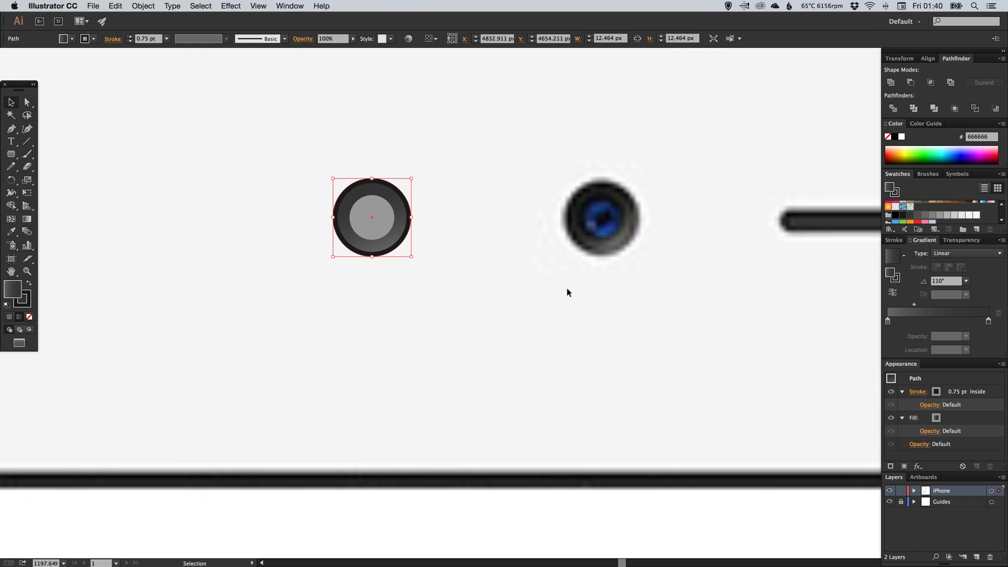
left_click_drag(906, 216, 989, 325)
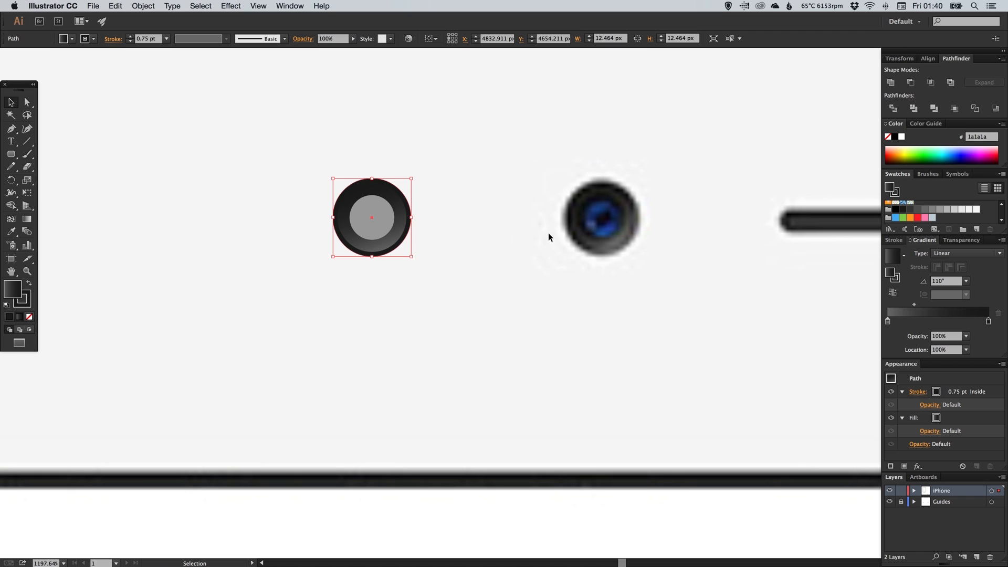
Fill the inner camera circle with the dark blue swatch 2e3192.
left_click(363, 218)
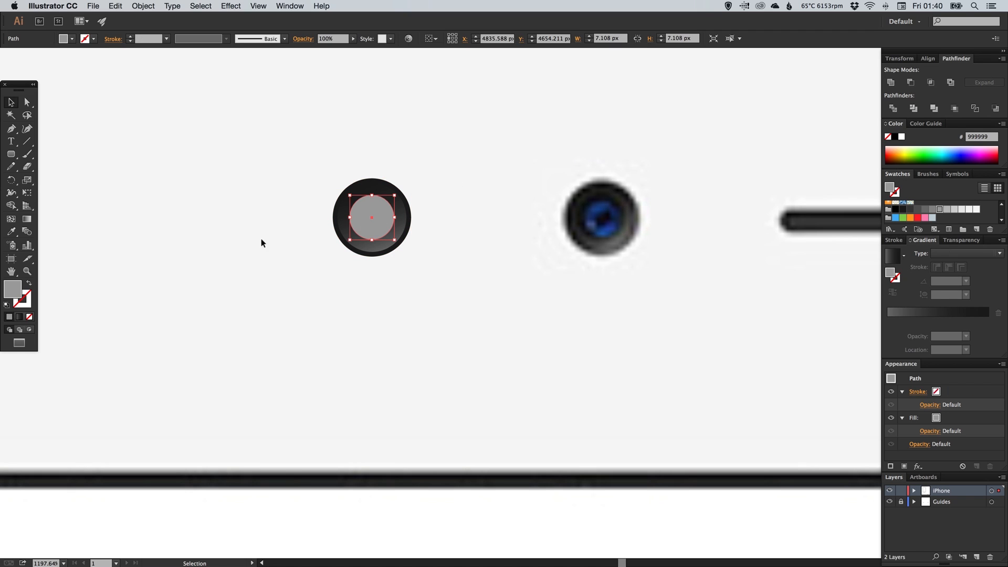
scroll(1002, 209, "up", 3)
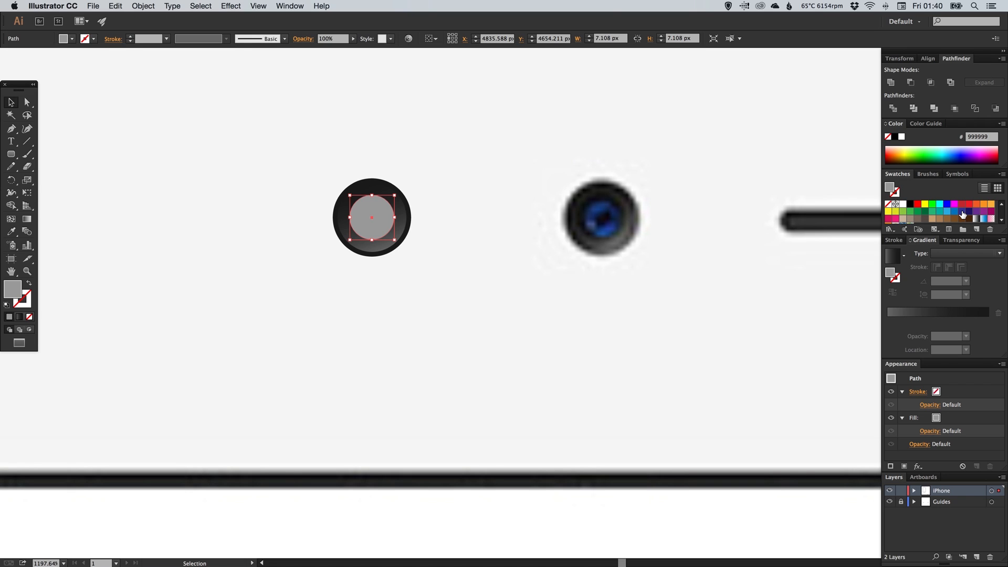
left_click(962, 212)
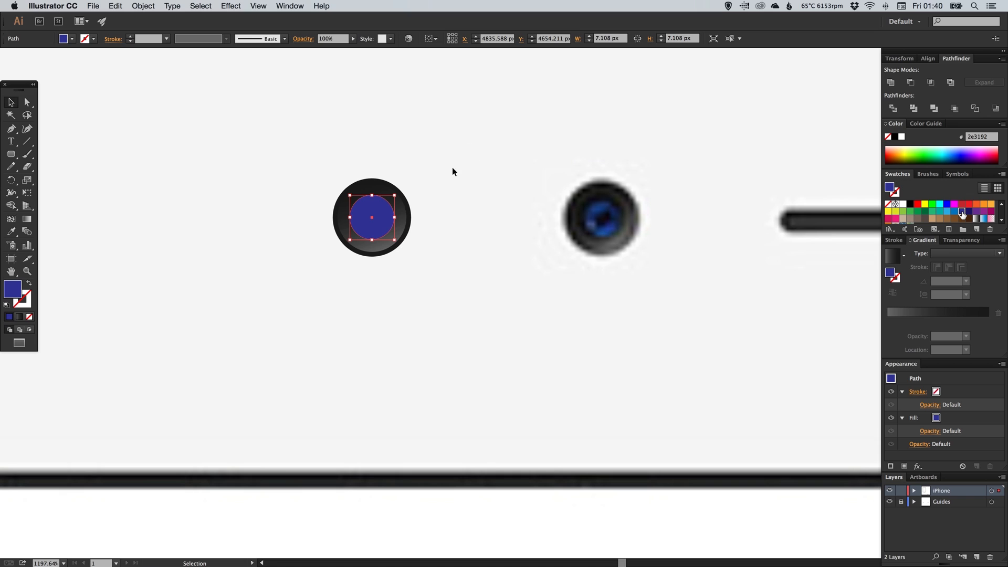
Give the blue camera circle a 0.7 pt stroke in 1a1a1a.
left_click(29, 301)
scroll(968, 217, "down", 3)
left_click(903, 214)
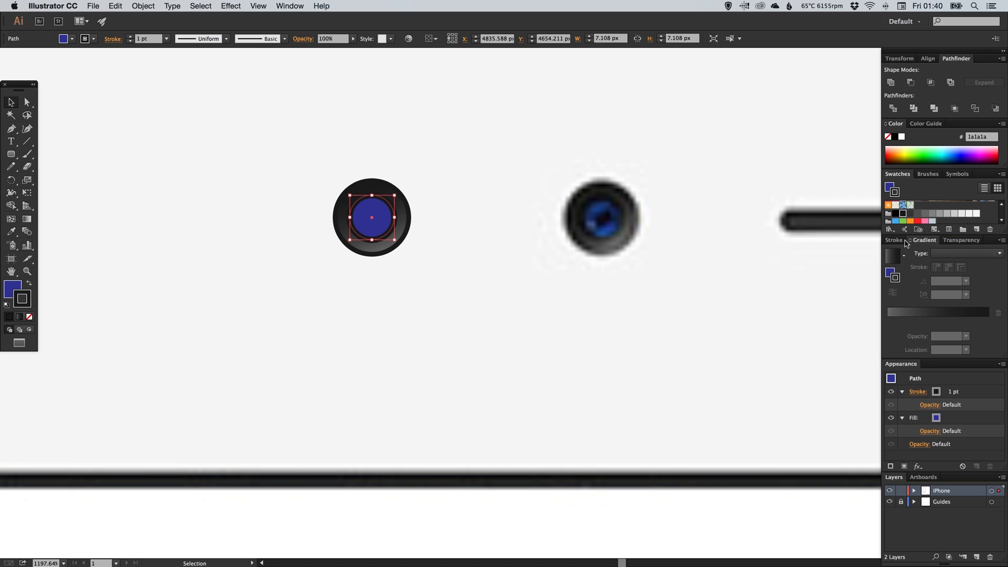
left_click(895, 240)
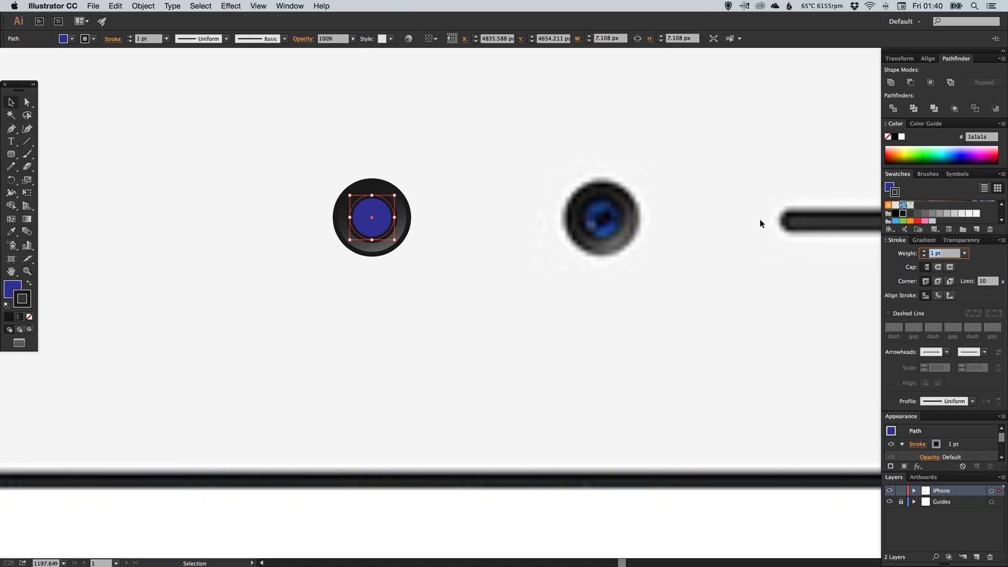
type("0.7")
key("Return")
key("super+shift+a")
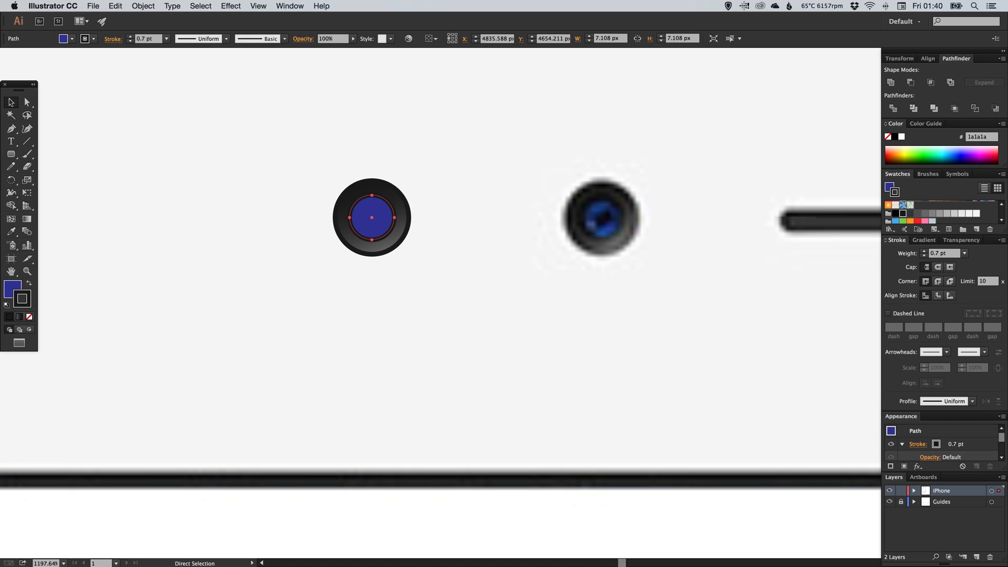
Copy the blue camera circle, paste it in front and scale the copy about its centre to about 2.6 px.
key("a")
left_click(366, 219)
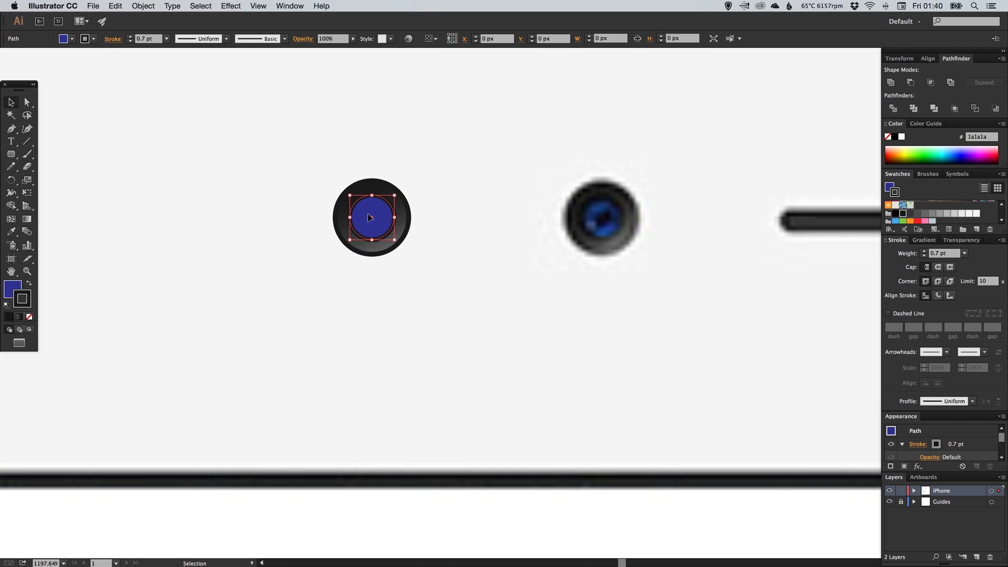
key("v")
left_click(117, 5)
left_click(124, 55)
left_click(118, 5)
left_click(139, 95)
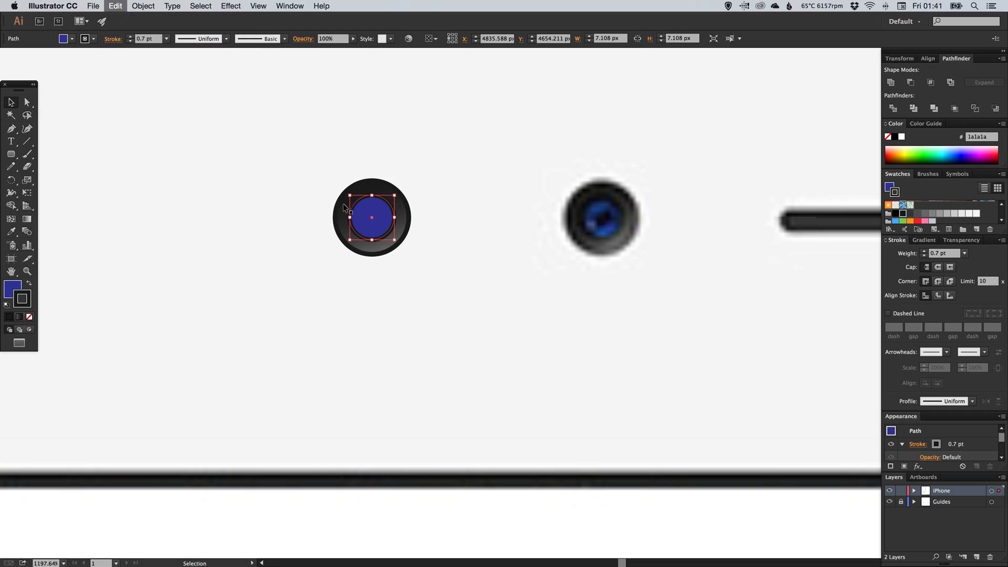
key("s")
mouse_move(491, 129)
left_mouse_down()
mouse_move(486, 153)
mouse_move(435, 192)
mouse_move(393, 205)
left_mouse_up()
key("v")
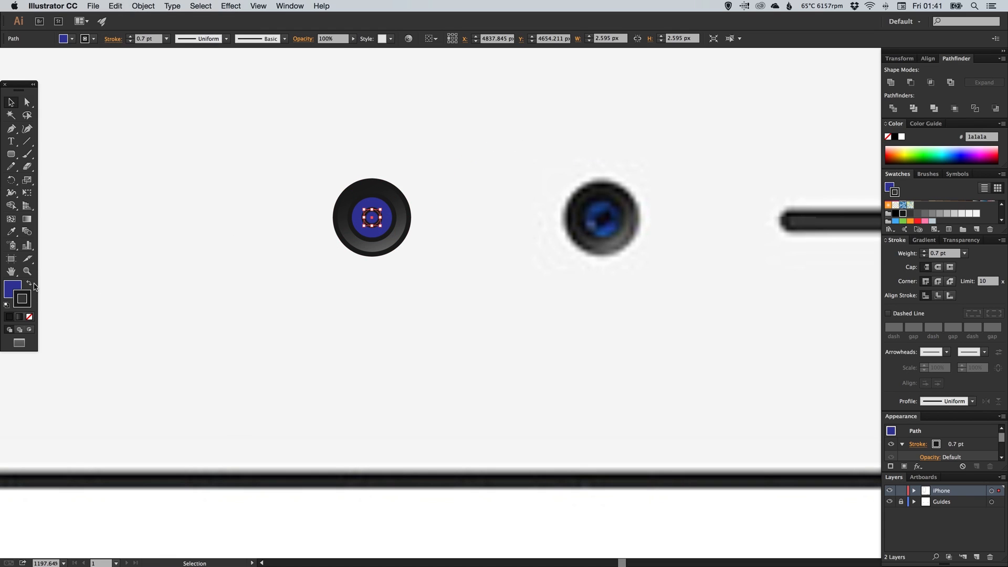
Swap the small centre circle's fill and stroke, remove its stroke to leave a 1a1a1a fill, and clear the selection.
left_click(29, 282)
left_click(29, 317)
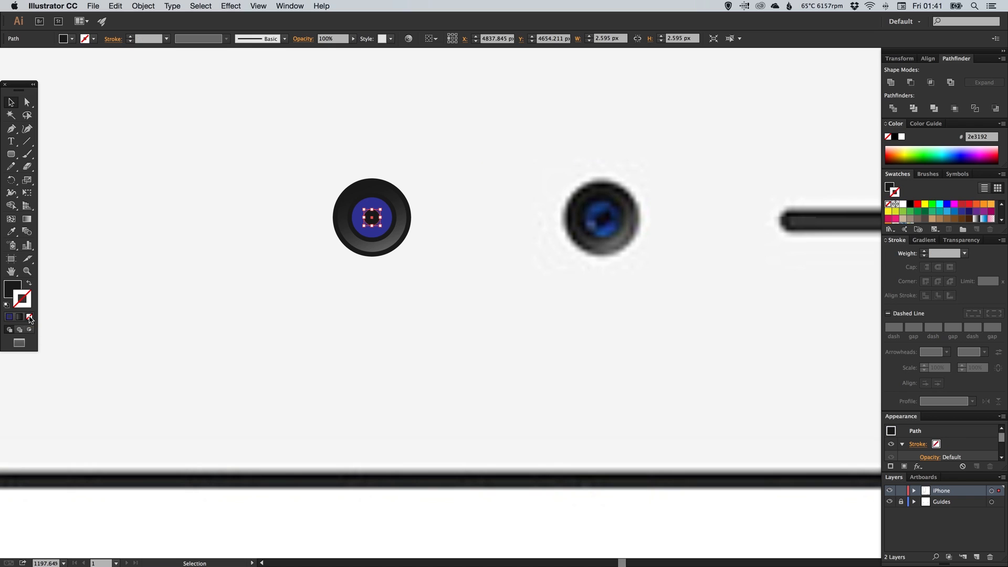
left_click(235, 230)
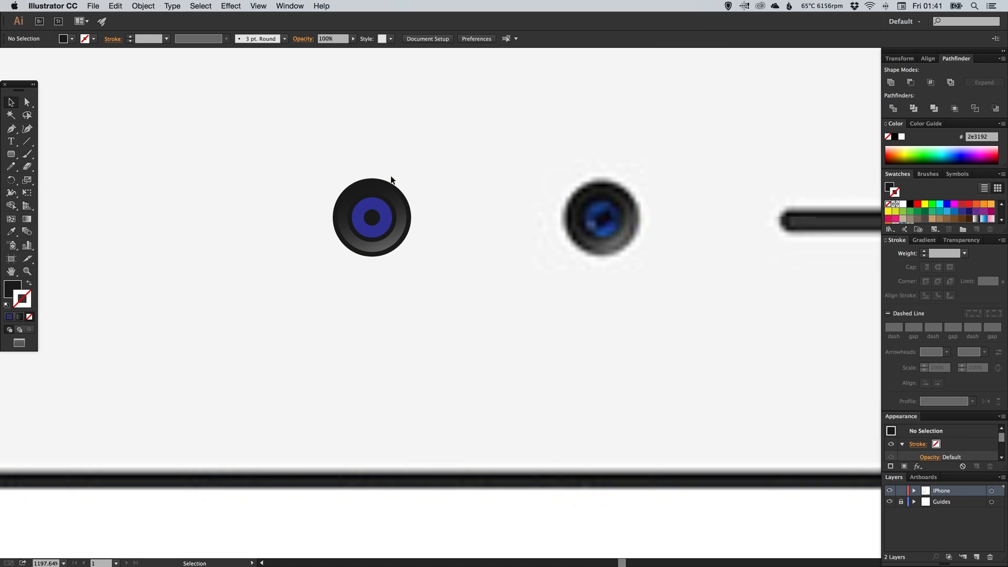
Enlarge the dark centre circle of the camera lens about its centre to about 3.1 px.
key("super+minus")
key("super+minus")
key("super+minus")
key("super+minus")
key("super+minus")
key("super+minus")
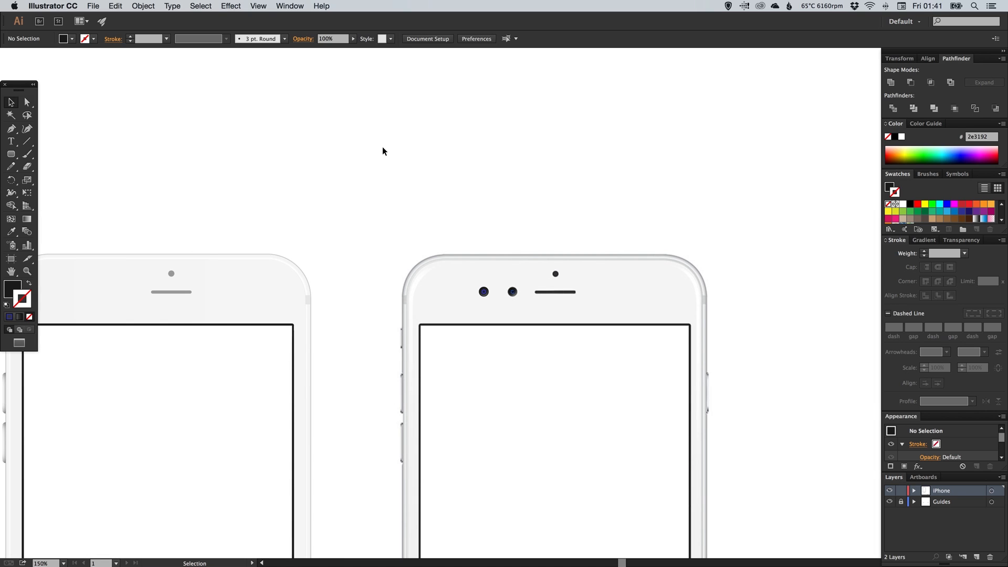
key("super+space")
left_click_drag(419, 242, 531, 340)
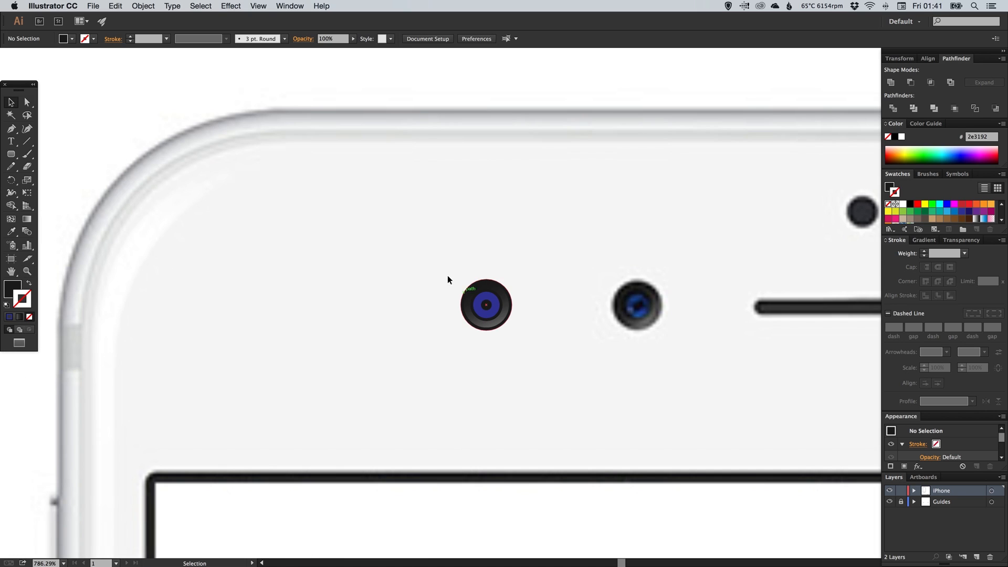
key("super+space")
left_click_drag(408, 248, 535, 355)
left_click(534, 319)
key("s")
left_click_drag(558, 274, 554, 255)
key("v")
key("super+minus")
key("super+minus")
key("super+minus")
key("super+minus")
key("super+minus")
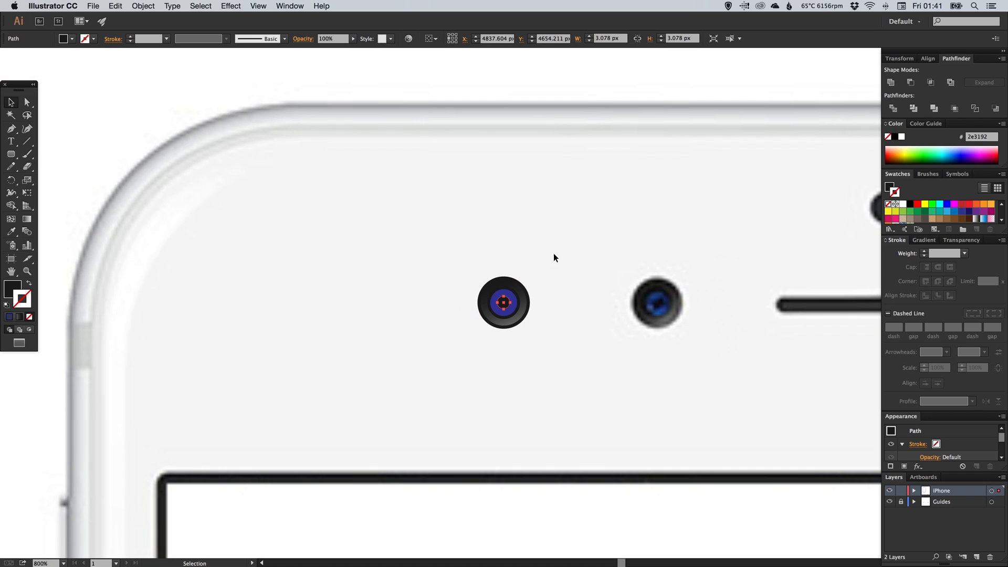
Select all the new camera lens circles and move them horizontally back onto the flat phone, between its edge and the speaker slot.
left_click_drag(473, 260, 537, 318)
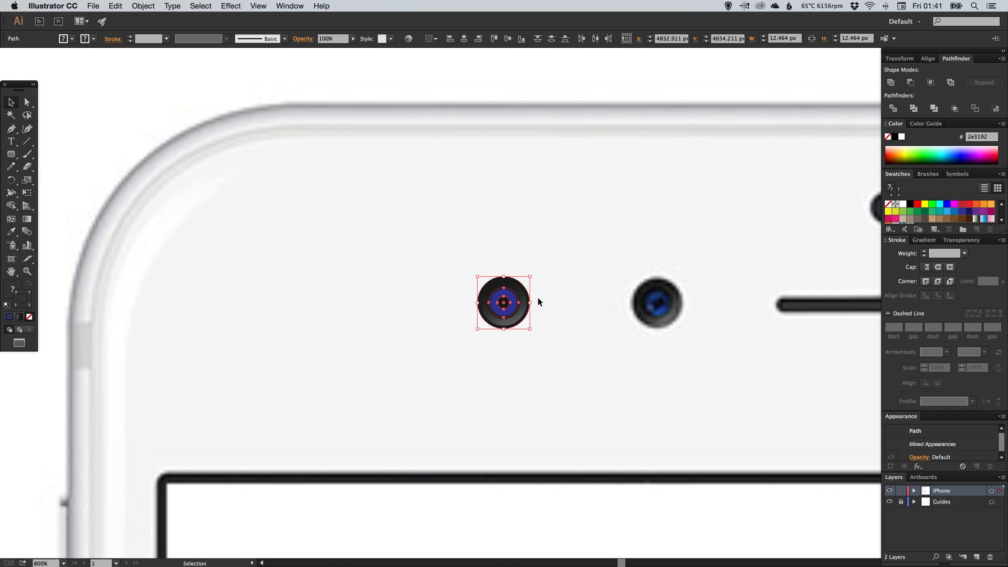
left_click(460, 271)
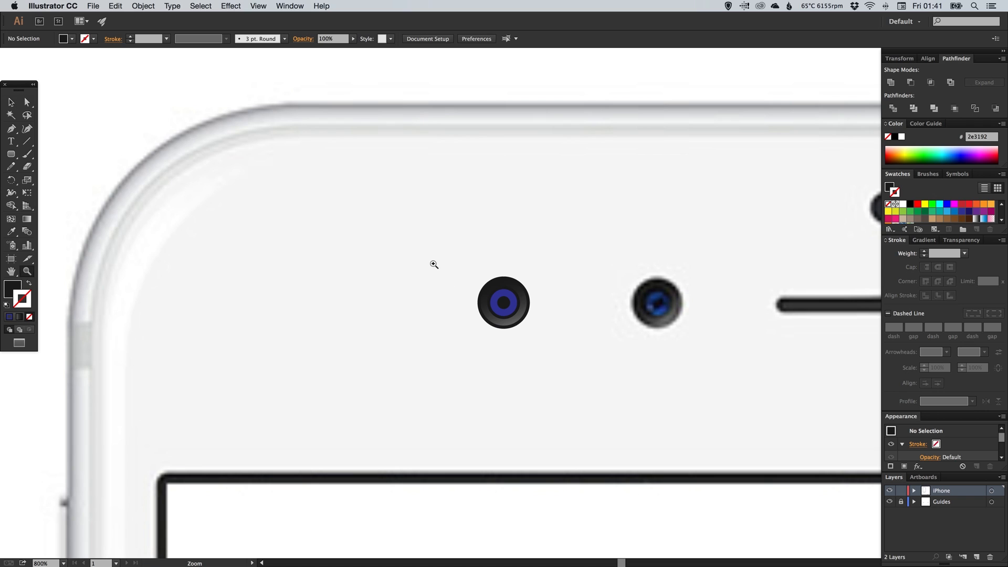
key("super+minus")
key("super+minus")
key("super+minus")
key("super+minus")
key("super+minus")
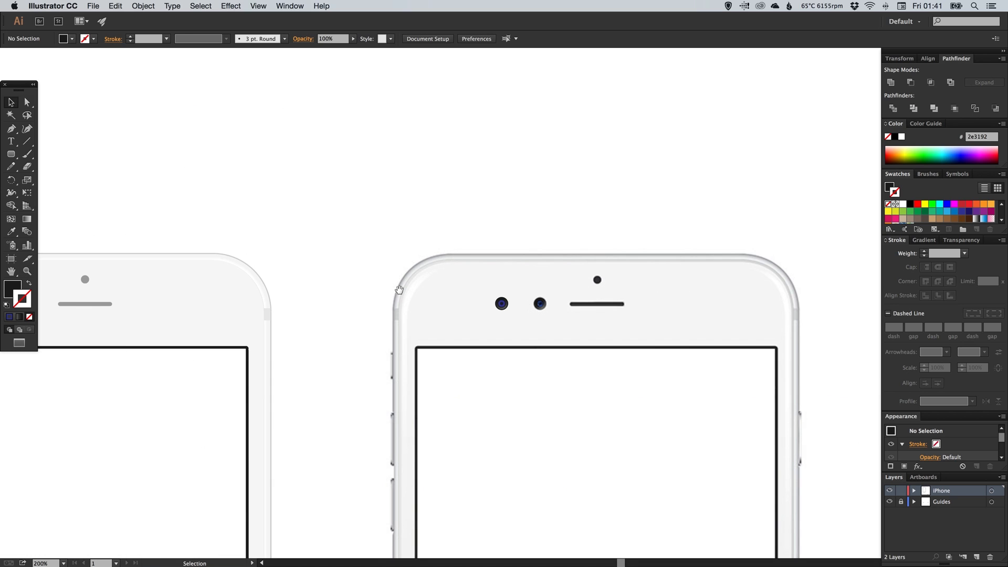
left_click_drag(319, 272, 447, 252)
left_click(630, 284)
left_click_drag(611, 267, 722, 266)
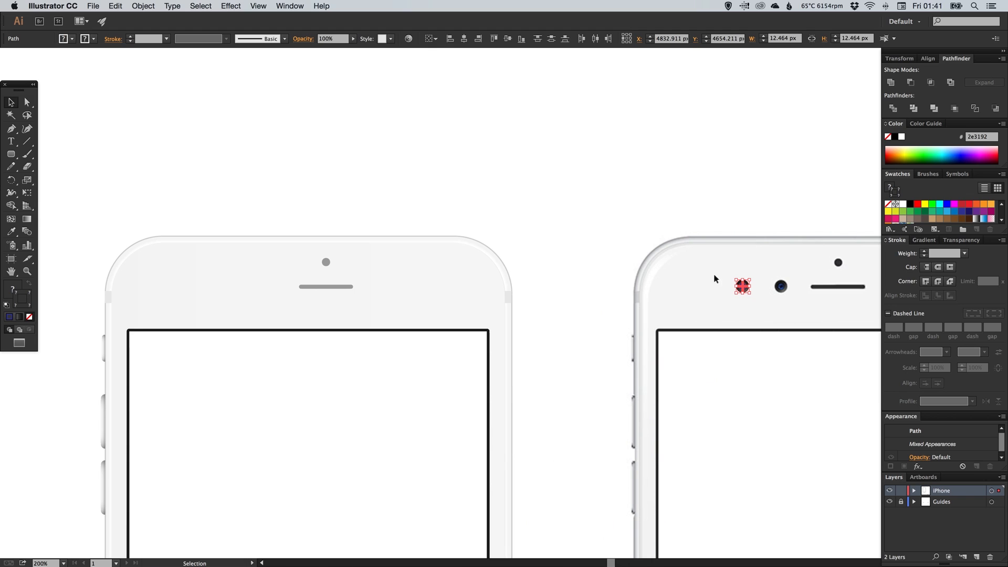
key("shift+Left")
key("shift+Left")
key("shift+Left")
key("shift+Left")
key("shift+Left")
key("shift+Left")
key("shift+Left")
key("shift+Left")
key("shift+Left")
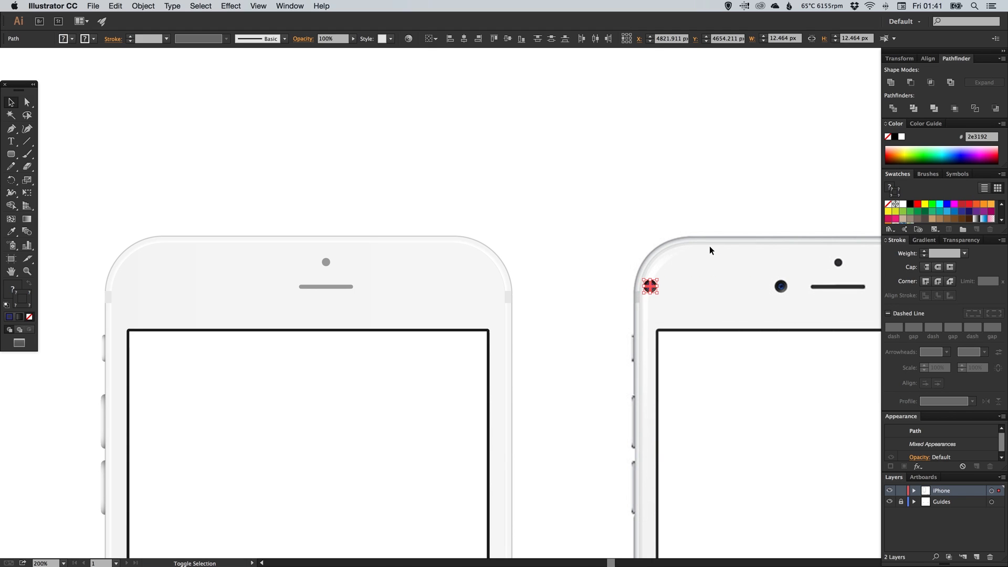
key("shift+Left")
key("shift+Left")
key("shift+Left")
key("shift+Left")
key("shift+Left")
key("shift+Left")
key("shift+Left")
key("shift+Left")
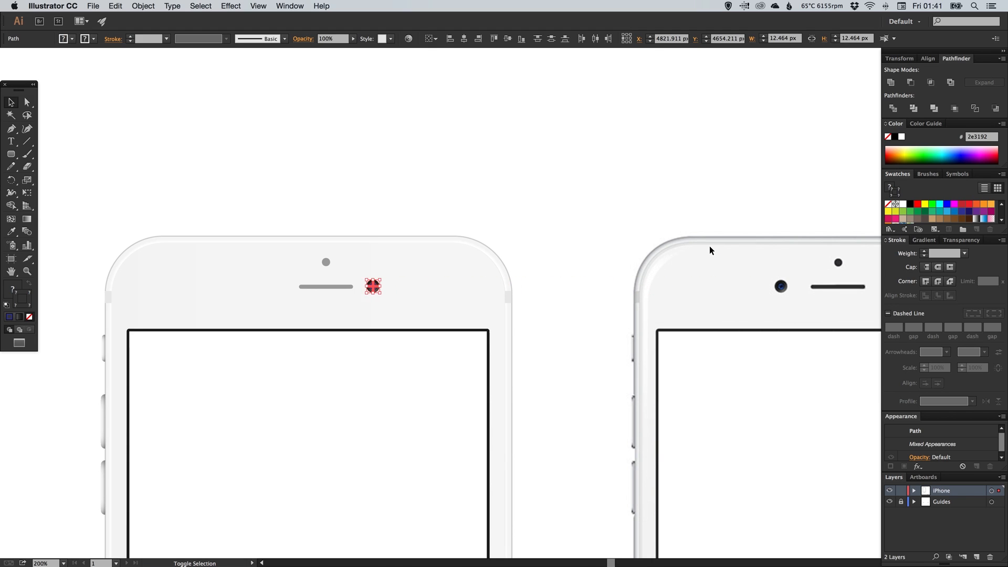
key("shift+Left")
key("shift+Left")
key("shift+Right")
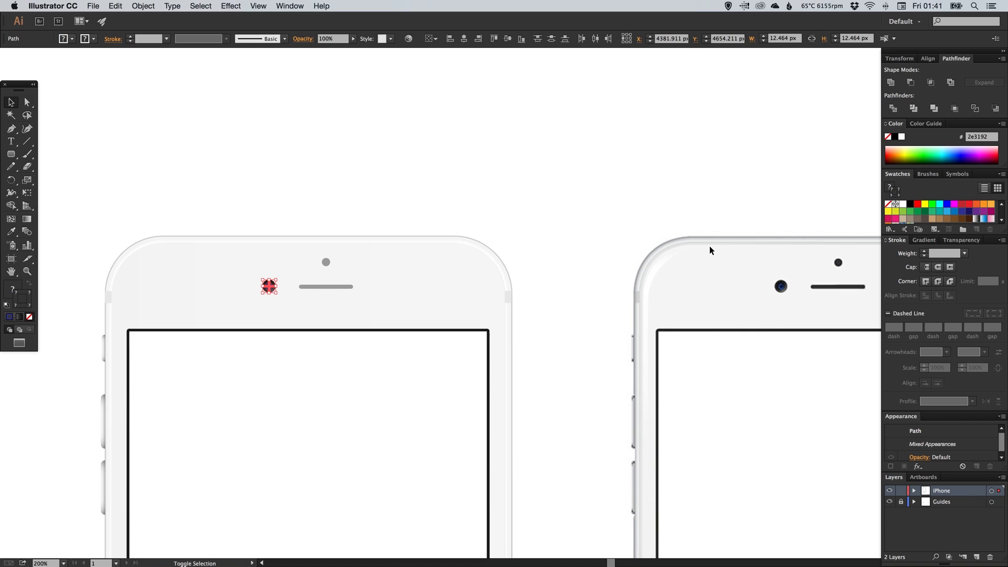
Fill both the flat phone's sensor circle and speaker slot with 4d4d4d.
left_click_drag(700, 274, 575, 270)
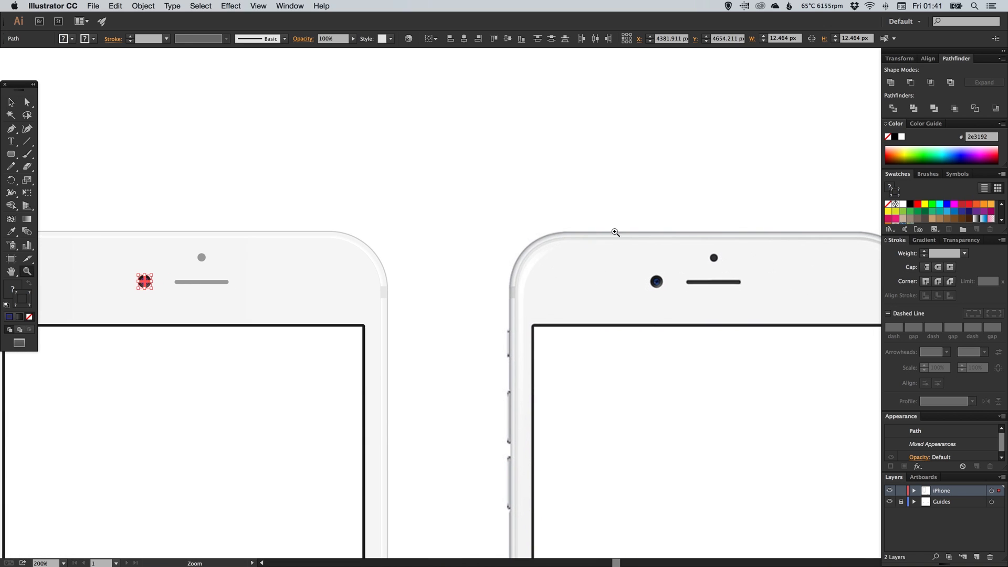
key("z")
left_click_drag(619, 231, 761, 328)
key("v")
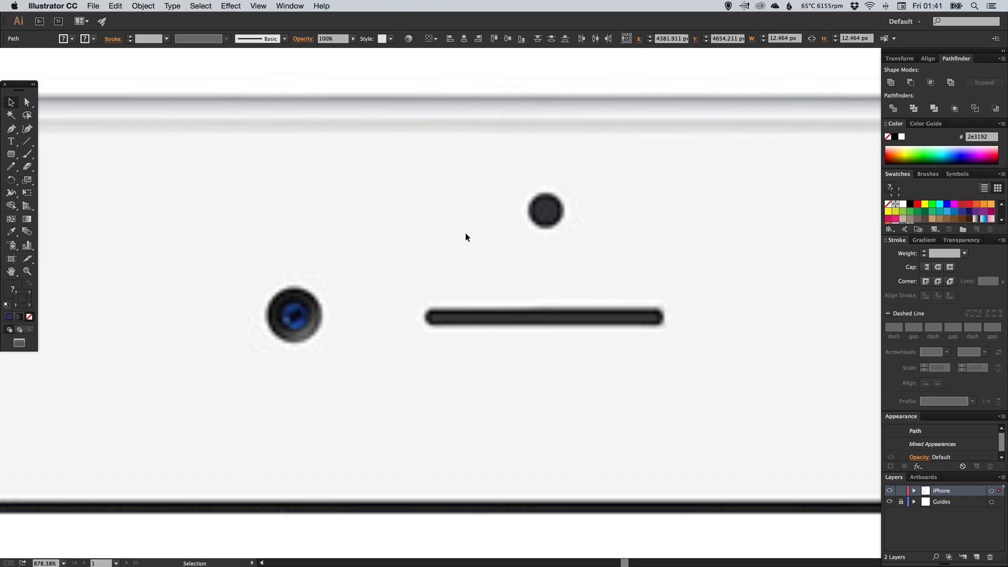
key("super+minus")
key("super+minus")
key("super+minus")
left_click_drag(355, 309, 852, 318)
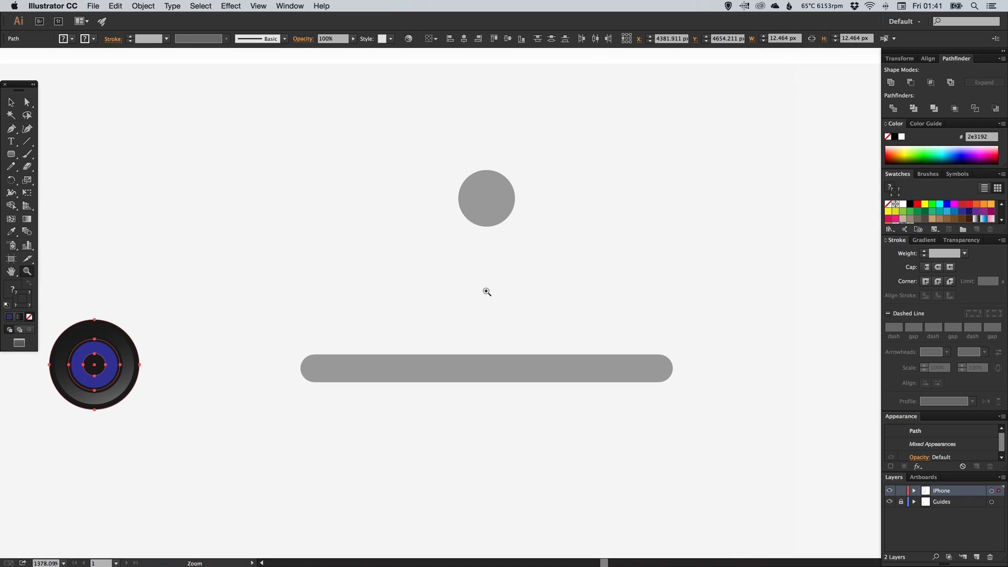
left_click(494, 214)
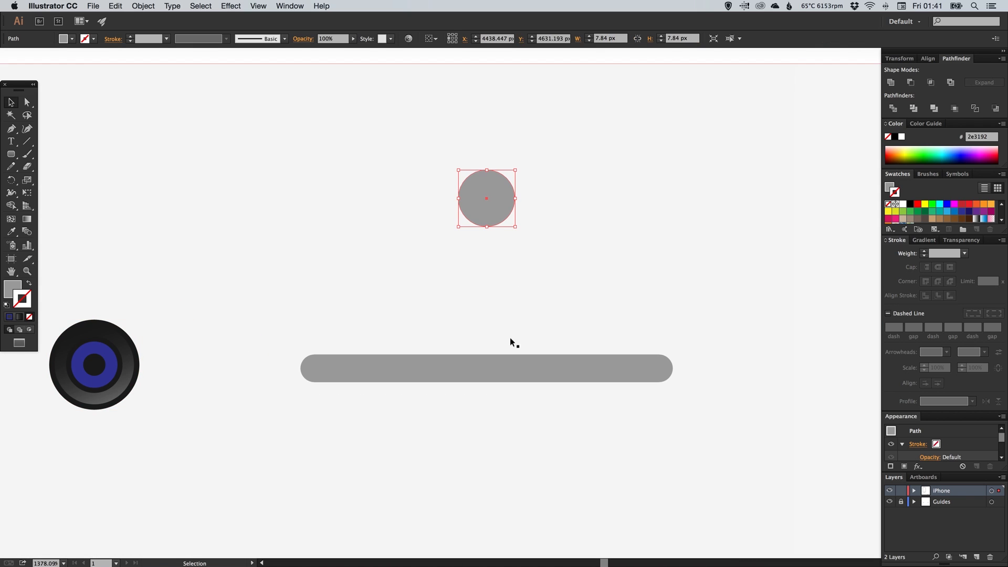
left_click(503, 359, "shift")
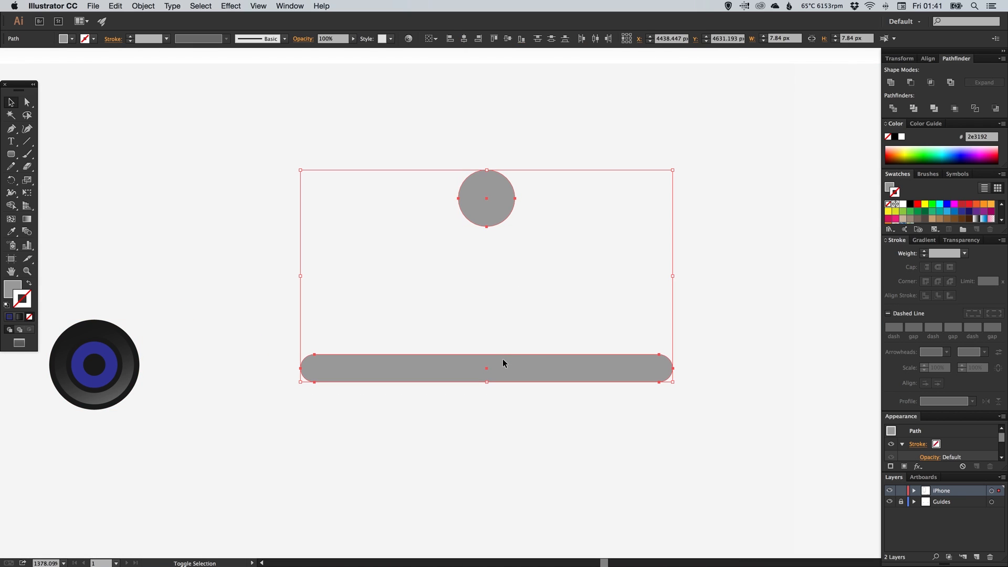
left_click(10, 286)
left_click(917, 220)
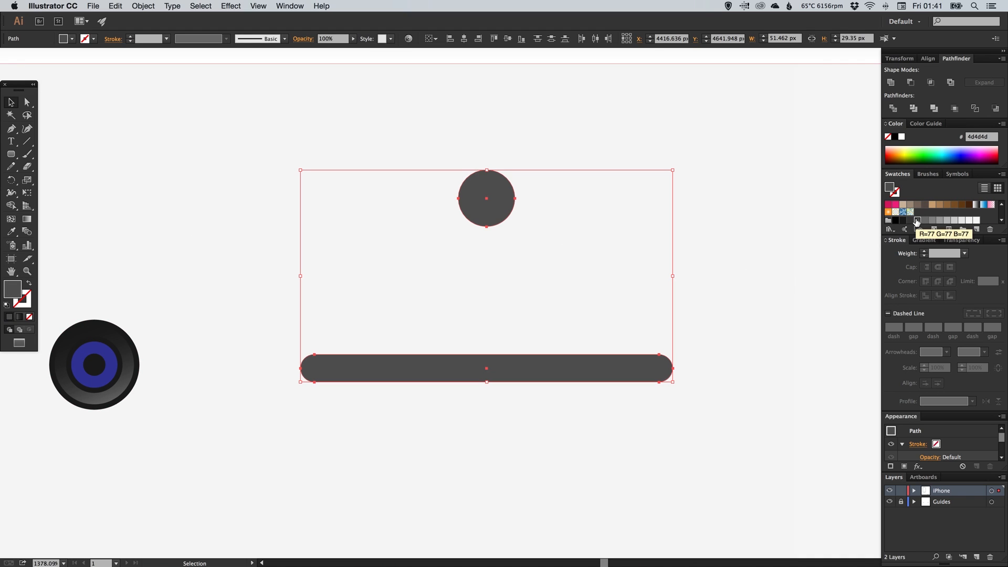
left_click(910, 220)
left_click(917, 221)
left_click(26, 304)
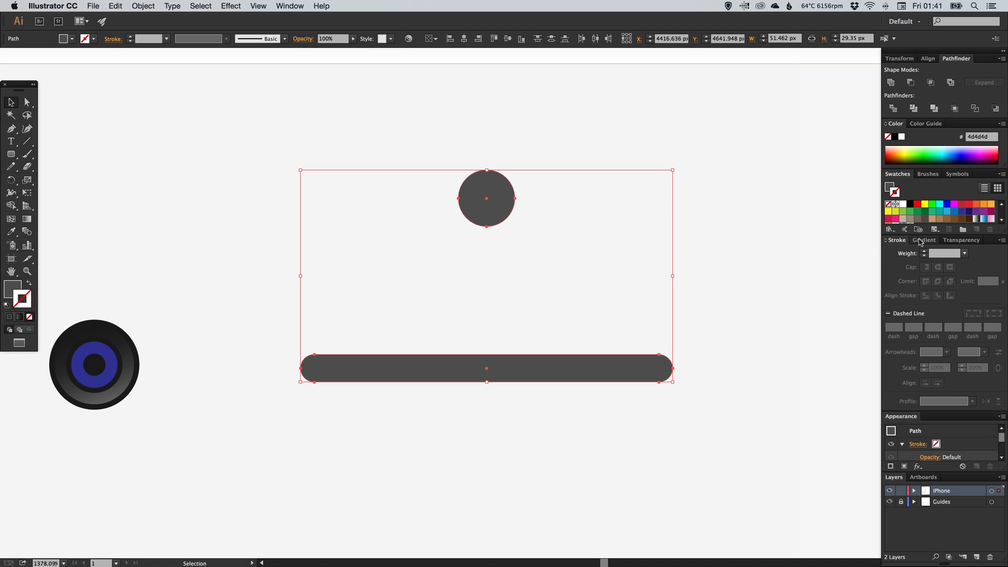
Add a 0.7 pt stroke aligned to the inside of the flat phone's sensor circle and speaker slot.
left_click(942, 255)
type("0")
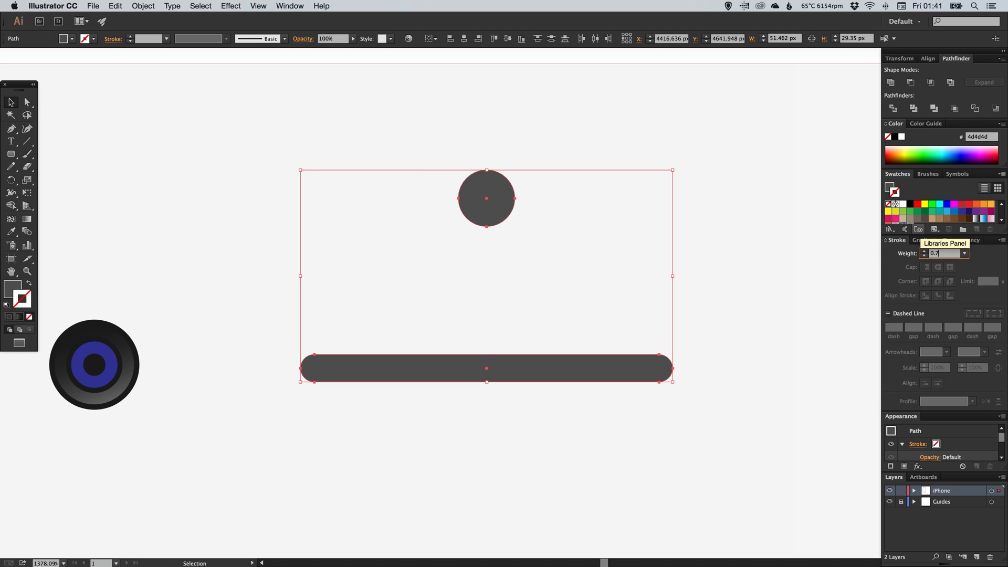
type(".7")
key("Return")
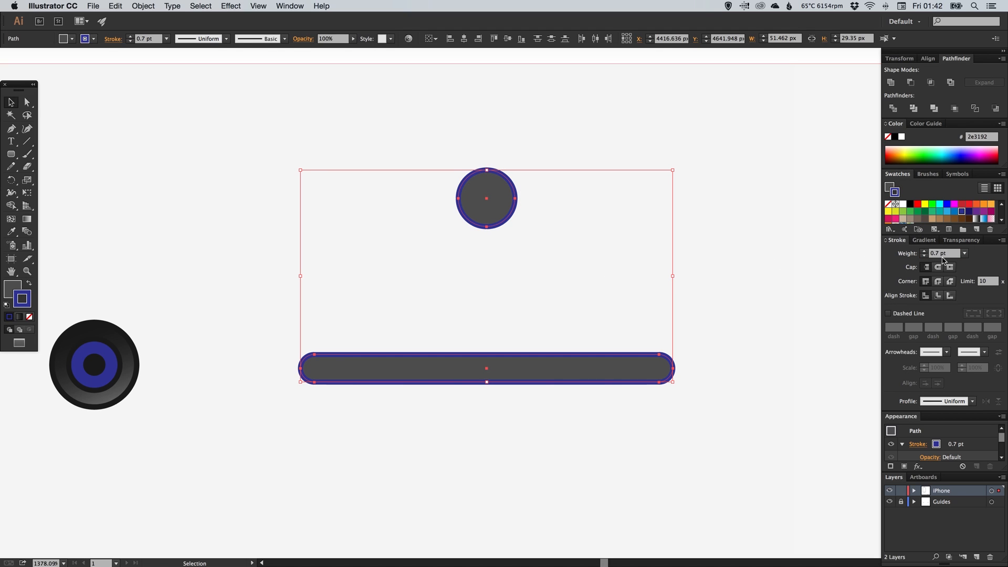
left_click(939, 296)
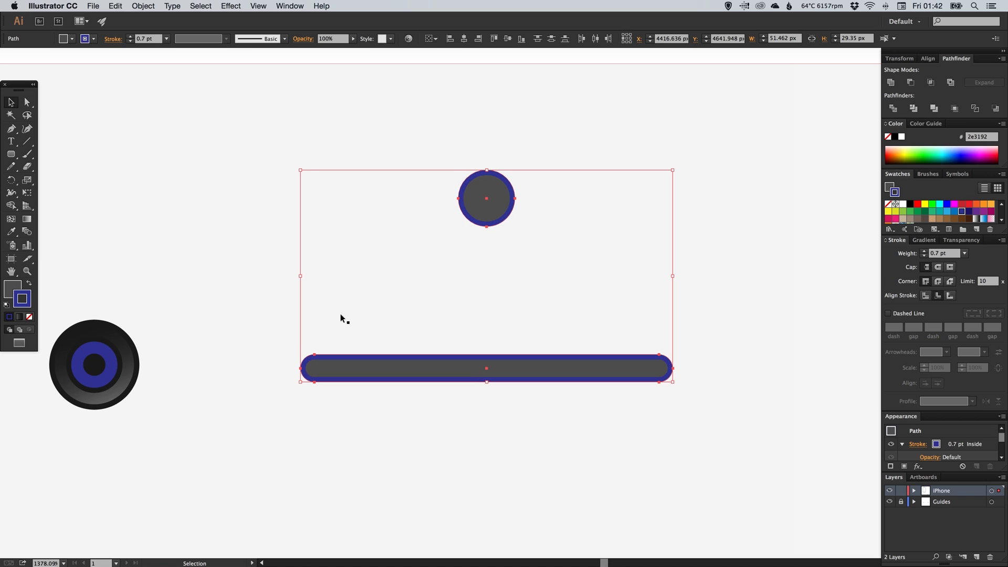
Colour the stroke of the sensor circle and speaker slot 1a1a1a and clear the selection.
scroll(975, 224, "down", 2)
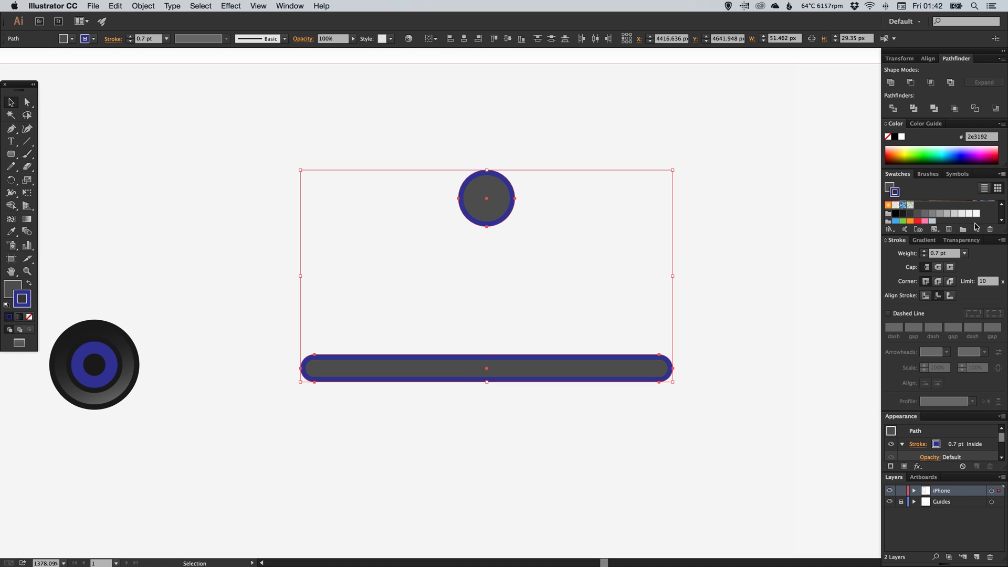
left_click(903, 216)
left_click(837, 265)
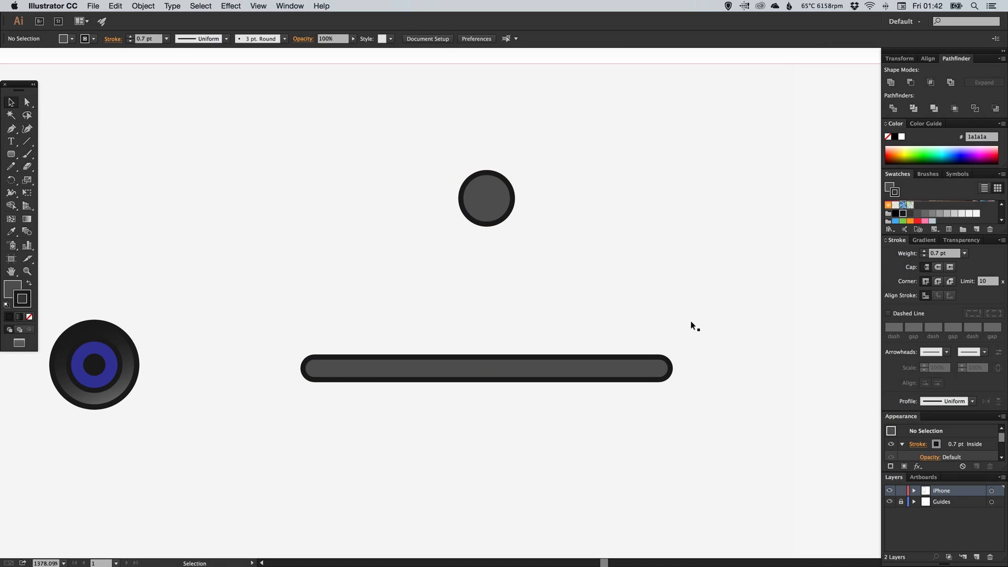
Change the fill of both the sensor circle and the speaker slot to 333333 and clear the selection.
key("super+minus")
key("super+minus")
key("super+minus")
key("super+minus")
key("z")
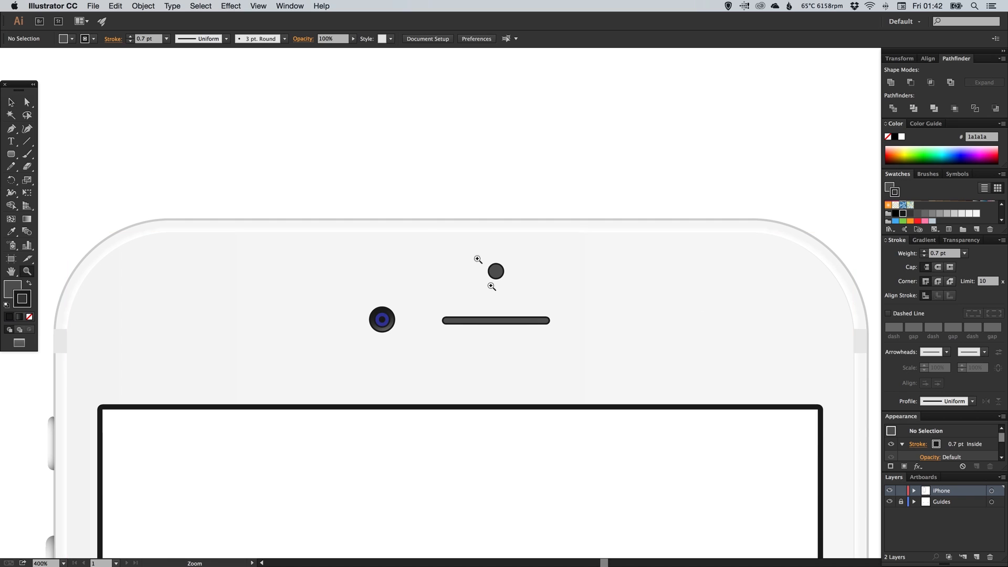
left_click_drag(307, 229, 588, 370)
key("v")
key("a")
left_click(592, 218)
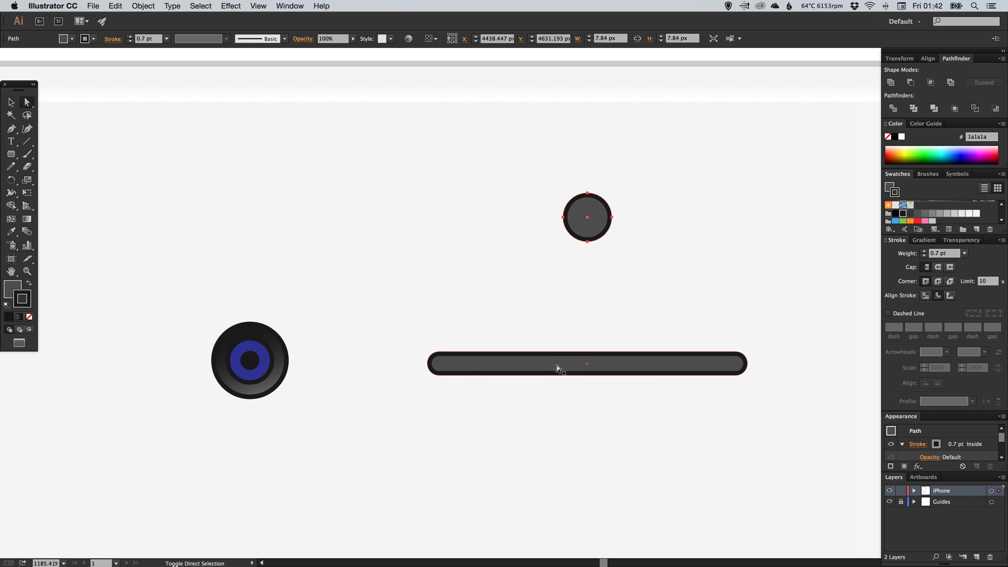
left_click(556, 367, "shift")
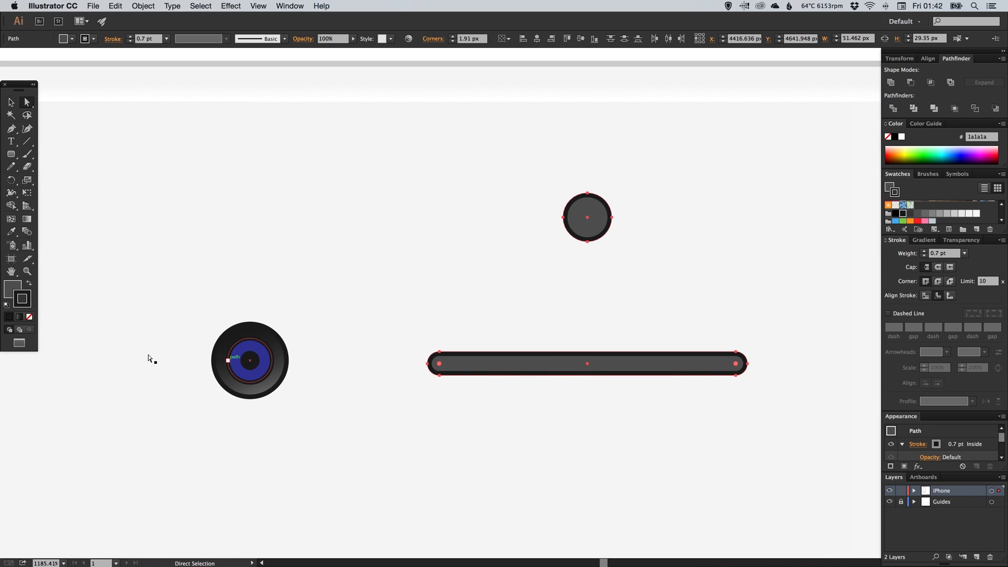
left_click(909, 217)
left_click(730, 299)
key("v")
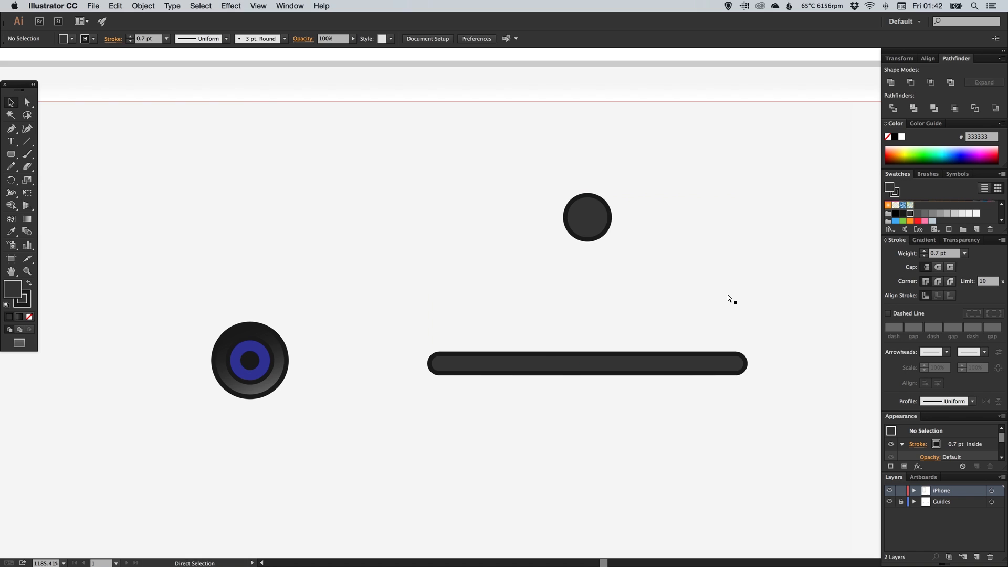
Recolour the stroke of the flat phone's outer rounded outline to 999999 and clear the selection.
key("super+minus")
key("super+minus")
key("super+minus")
key("super+minus")
key("super+minus")
key("super+minus")
key("super+minus")
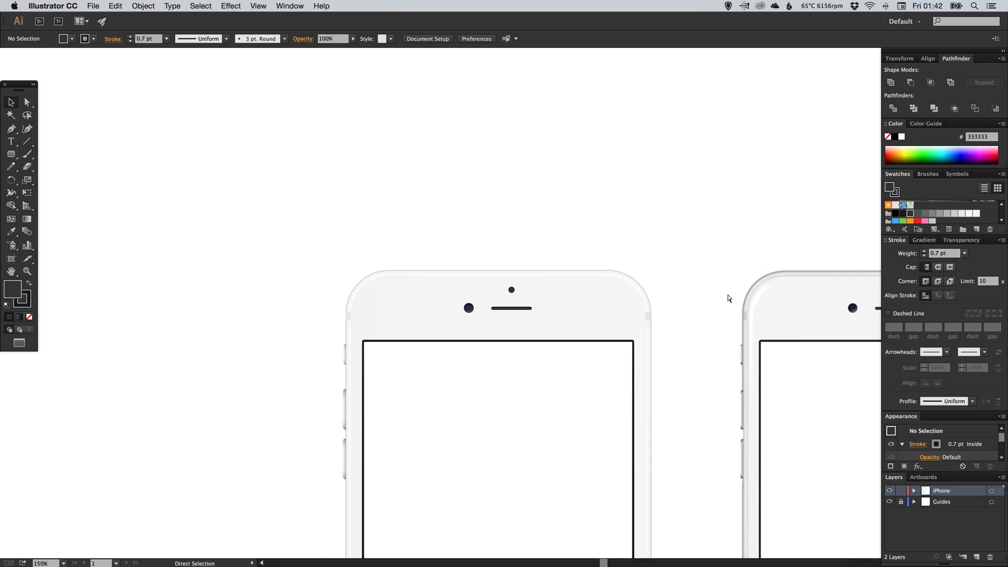
left_click_drag(643, 284, 632, 260)
key("z")
left_click_drag(300, 228, 636, 365)
key("v")
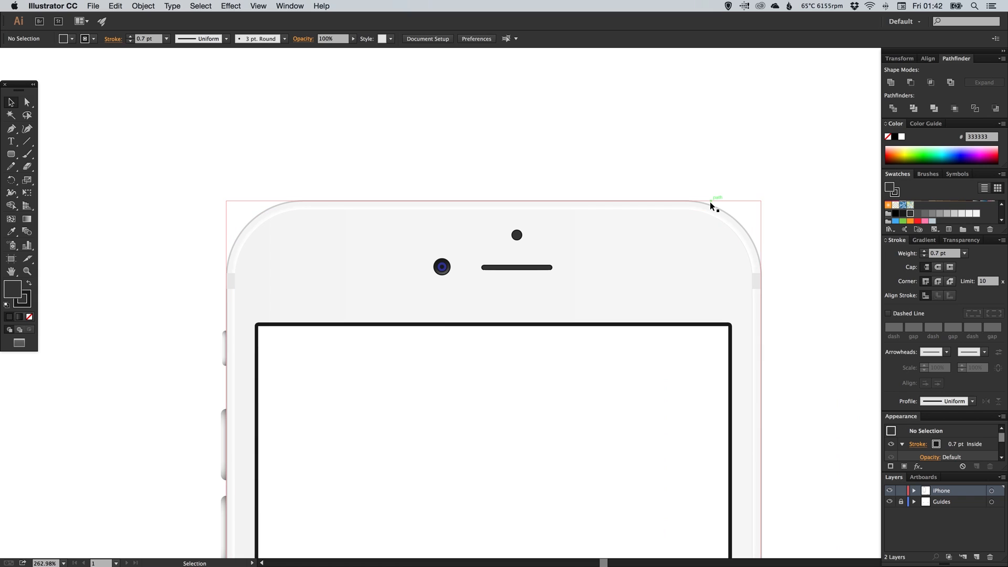
left_click(710, 205)
left_click(677, 199)
left_click(676, 203)
key("a")
left_click(688, 203)
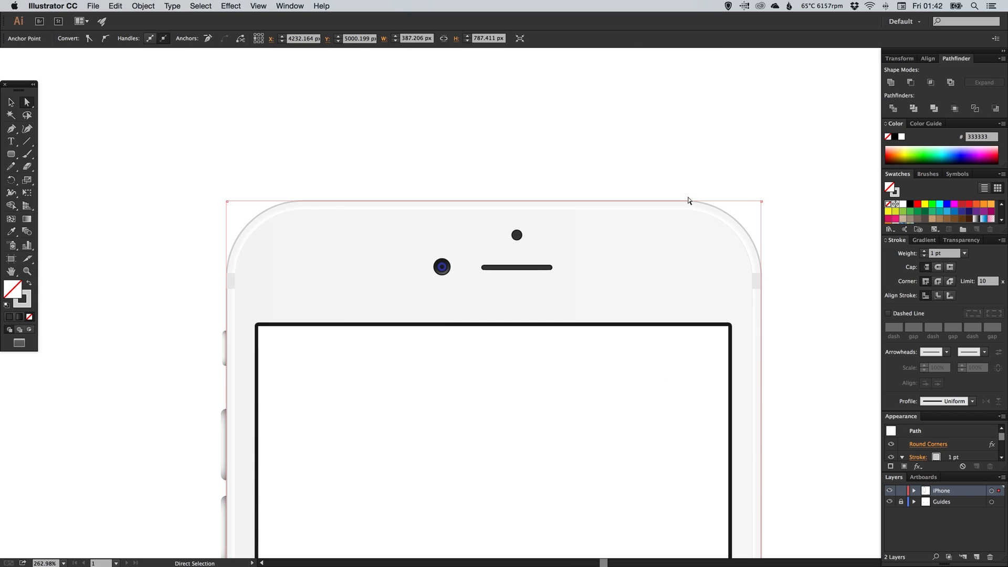
left_click_drag(740, 224, 579, 217)
left_click(29, 306)
key("z")
left_click_drag(503, 180, 676, 293)
key("a")
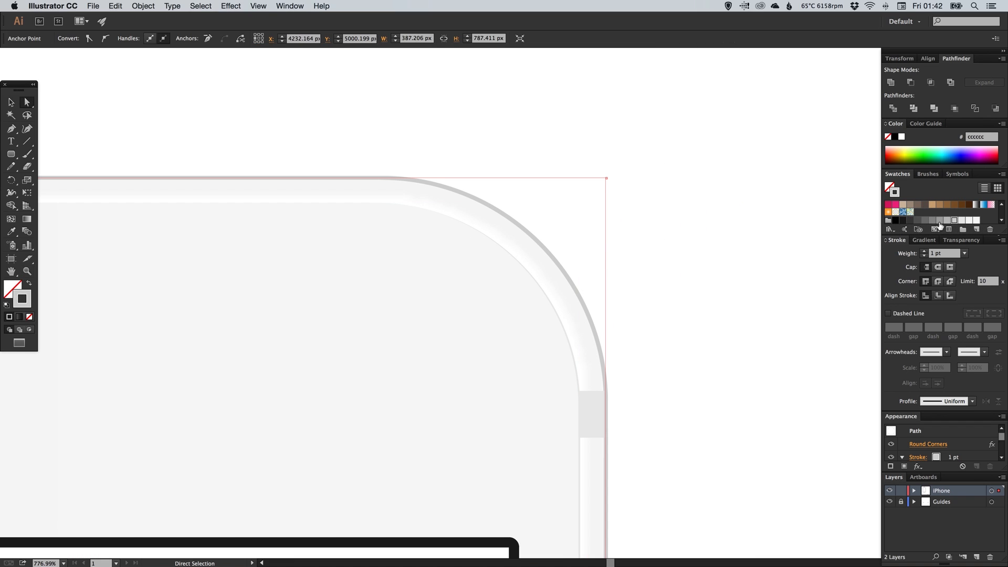
left_click(940, 221)
left_click(732, 292)
Try a 1.5 pt stroke weight on the flat phone's outer outline and compare it with the reference phone.
key("super+minus")
key("super+minus")
key("super+minus")
key("super+minus")
key("super+minus")
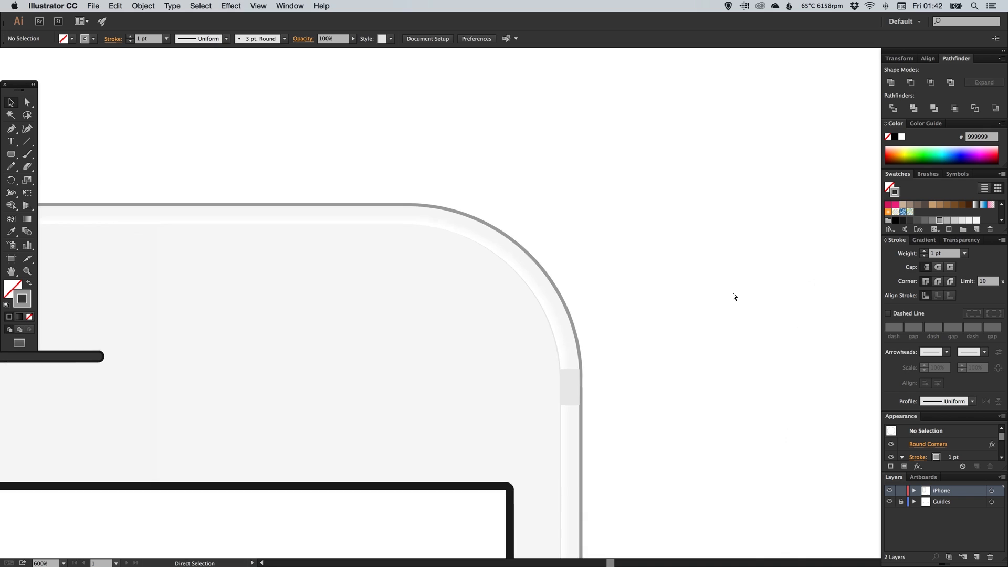
key("v")
scroll(578, 226, "down", 3)
scroll(578, 225, "right", 3)
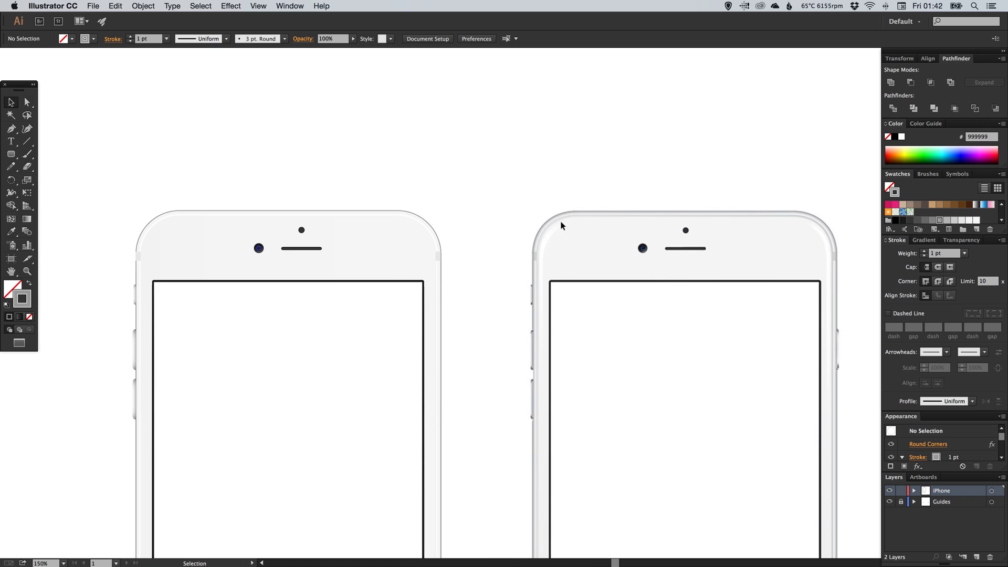
left_click(449, 211)
left_click(917, 253)
type("1.5")
key("Return")
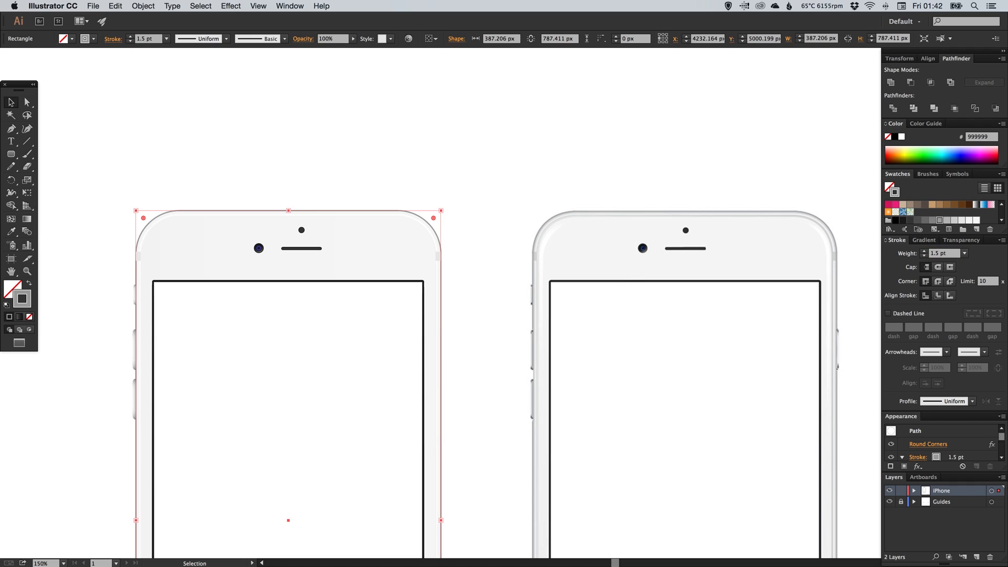
key("super+shift+a")
key("super+z")
key("super+shift+z")
Set the stroke weight of the flat phone's outer outline to 1.25 pt and clear the selection.
left_click_drag(957, 255, 864, 232)
type("1.2")
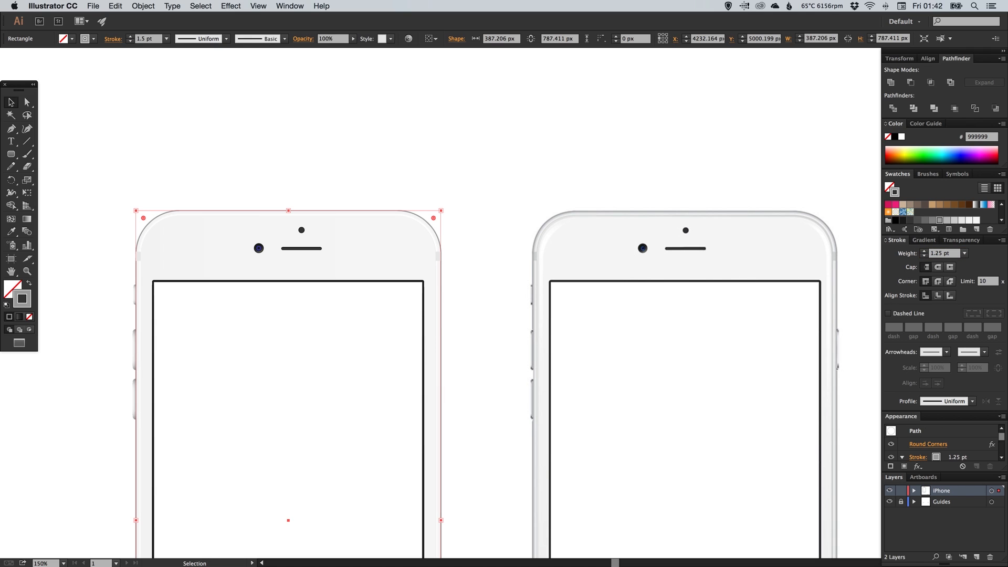
key("Return")
key("super+shift+a")
Narrow the flat phone's upper-left antenna band so its outer edge meets the inside of the grey outline.
scroll(460, 153, "down", 3)
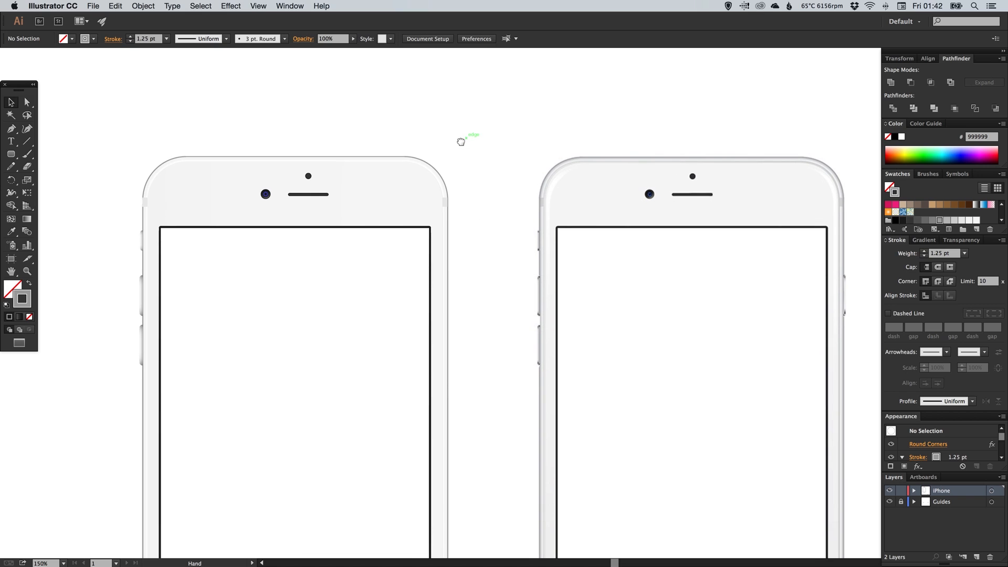
key("super+space")
left_click_drag(121, 179, 201, 256)
left_click(322, 195)
left_click_drag(316, 203, 323, 205)
left_click(171, 255)
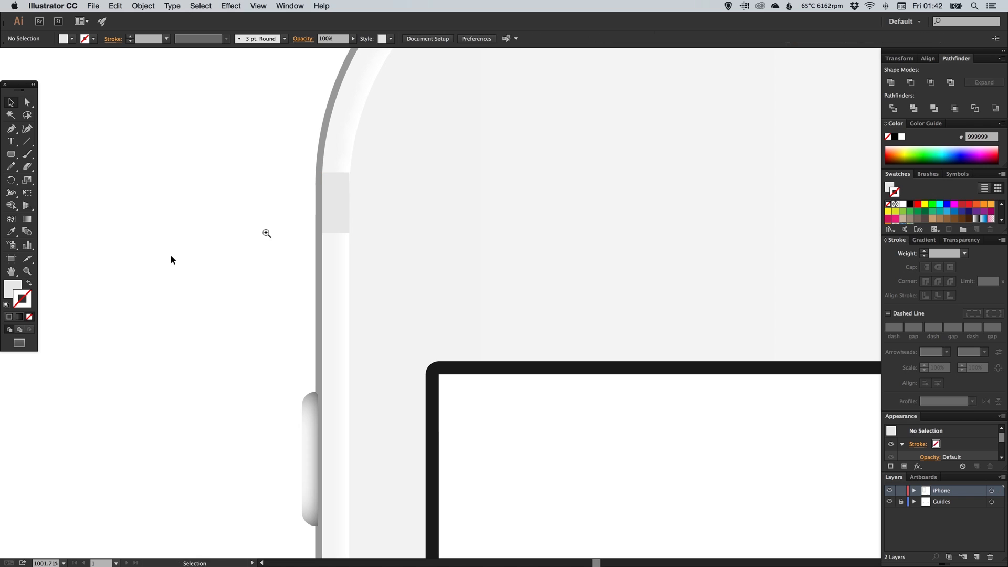
Pull the inner edge of the flat phone's upper-right antenna band slightly outward onto the thin inner border line.
key("super+minus")
key("super+minus")
key("super+minus")
key("super+minus")
key("super+minus")
key("super+minus")
key("space")
left_click_drag(699, 254, 535, 236)
left_click_drag(560, 302, 561, 258)
key("super+space")
left_click_drag(584, 181, 613, 259)
left_click(524, 250)
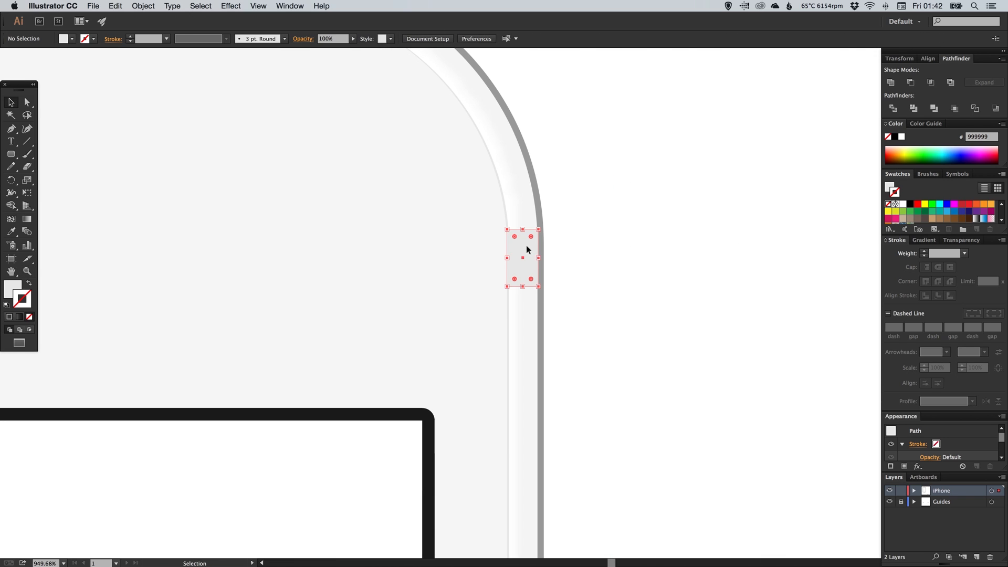
key("super+space")
left_click_drag(455, 196, 564, 332)
left_click_drag(489, 280, 491, 279)
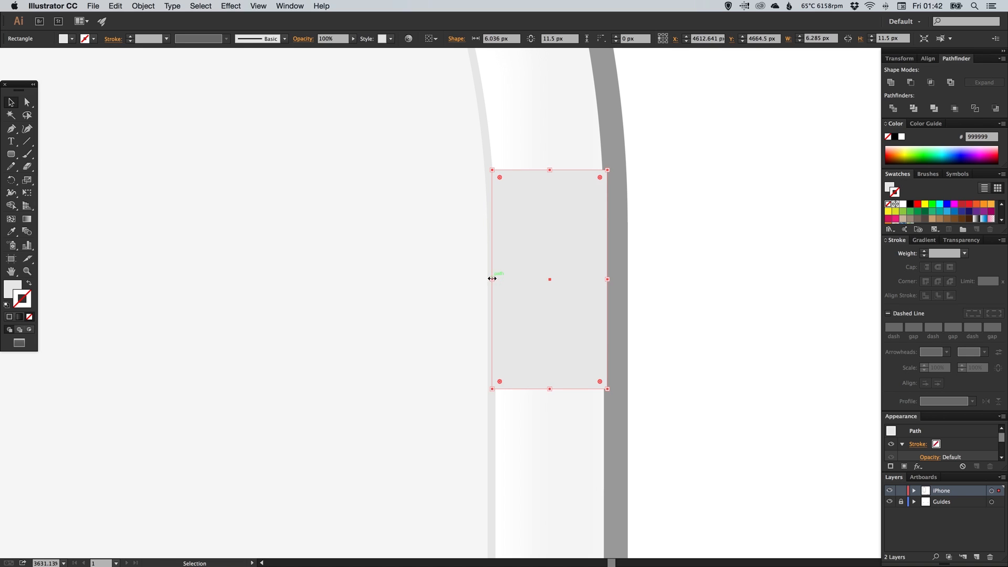
key("super+shift+a")
Narrow the upper-right antenna band to about 5.76 px so its outer edge meets the inside of the grey outline.
key("super+minus")
key("super+minus")
key("super+minus")
key("super+minus")
key("super+minus")
key("super+minus")
key("super+minus")
key("super+minus")
key("super+minus")
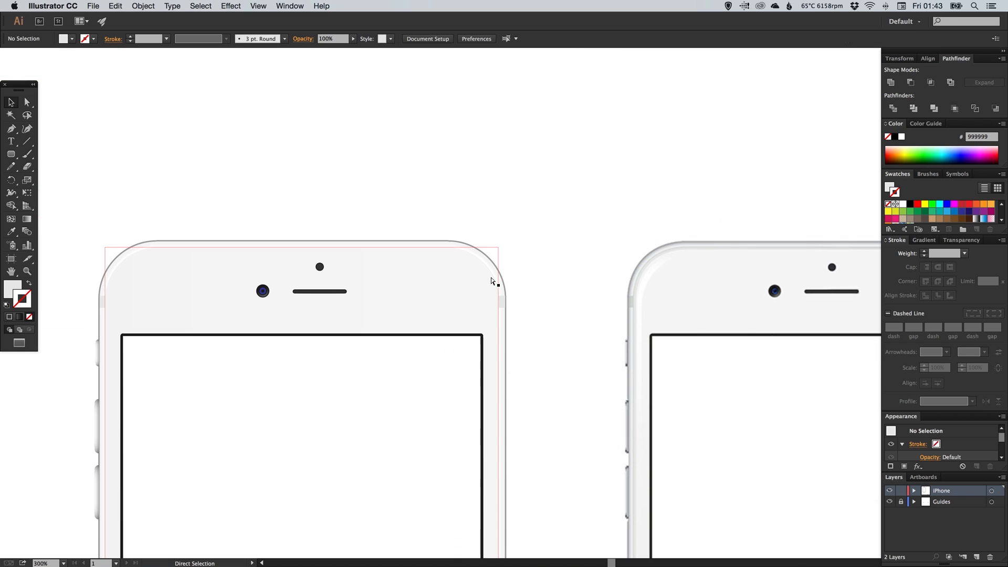
key("z")
left_click_drag(479, 283, 559, 318)
key("v")
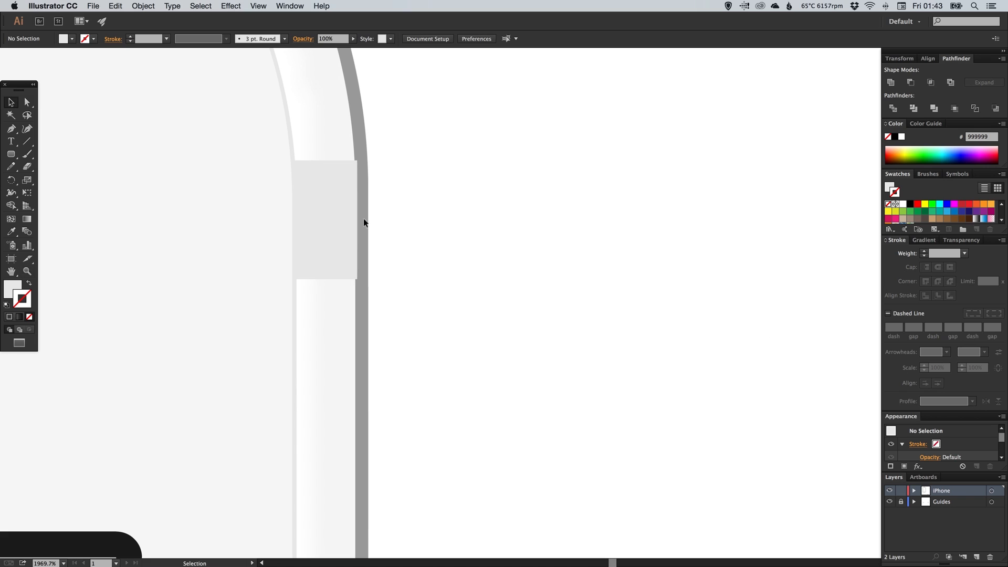
left_click(359, 220)
left_click_drag(359, 219, 356, 220)
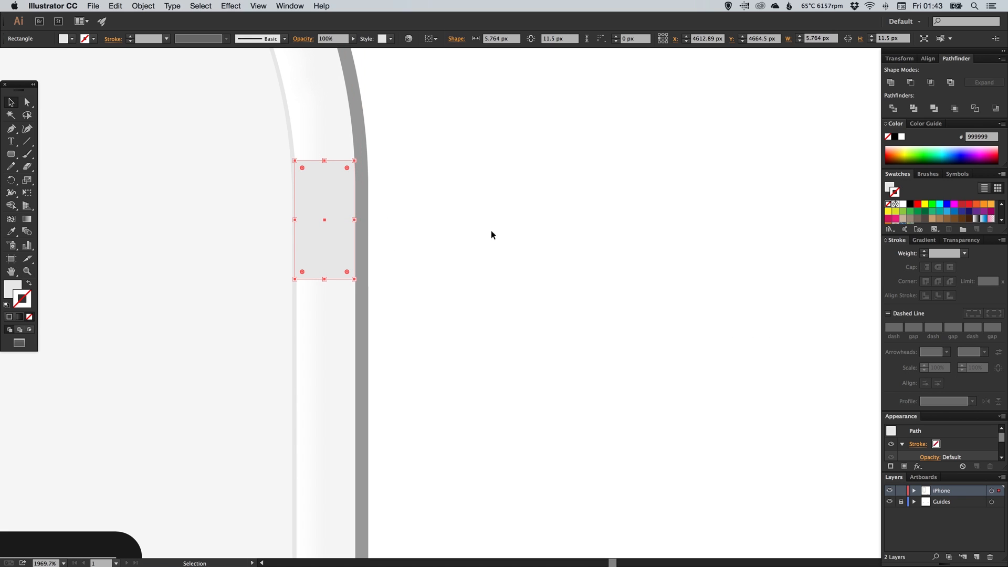
key("super+shift+a")
Examine the whole flat phone side by side with the shaded reference phone.
key("super+minus")
key("super+minus")
key("super+minus")
key("super+minus")
key("super+minus")
key("super+minus")
key("super+minus")
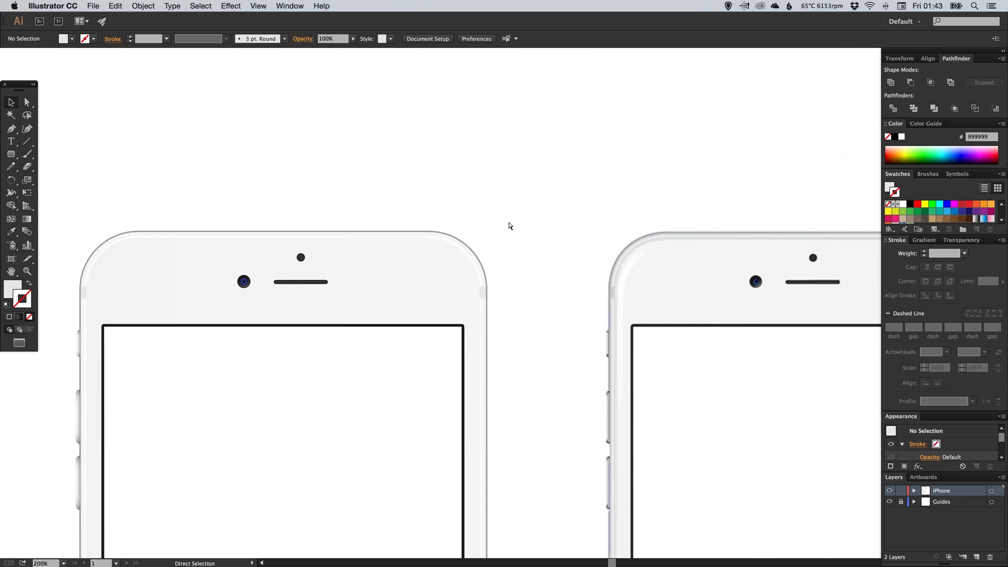
key("super+minus")
key("super+minus")
key("super+minus")
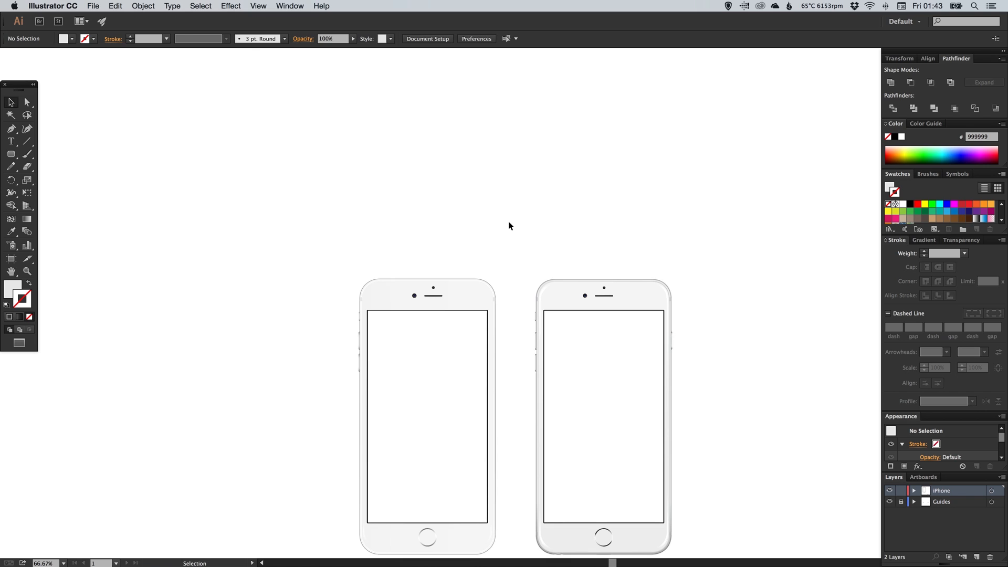
key("space")
left_click_drag(512, 288, 504, 227)
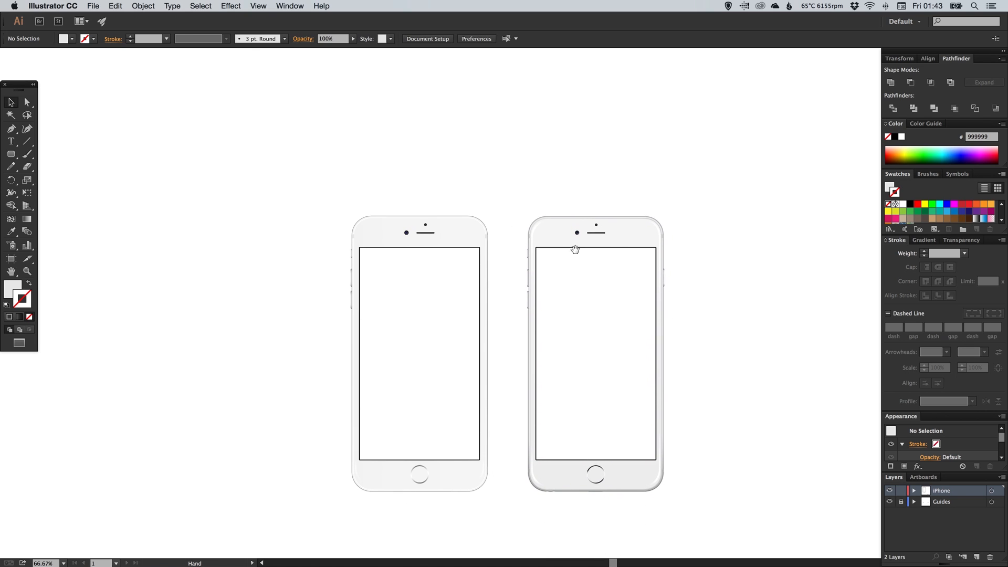
scroll(543, 279, "down", 3)
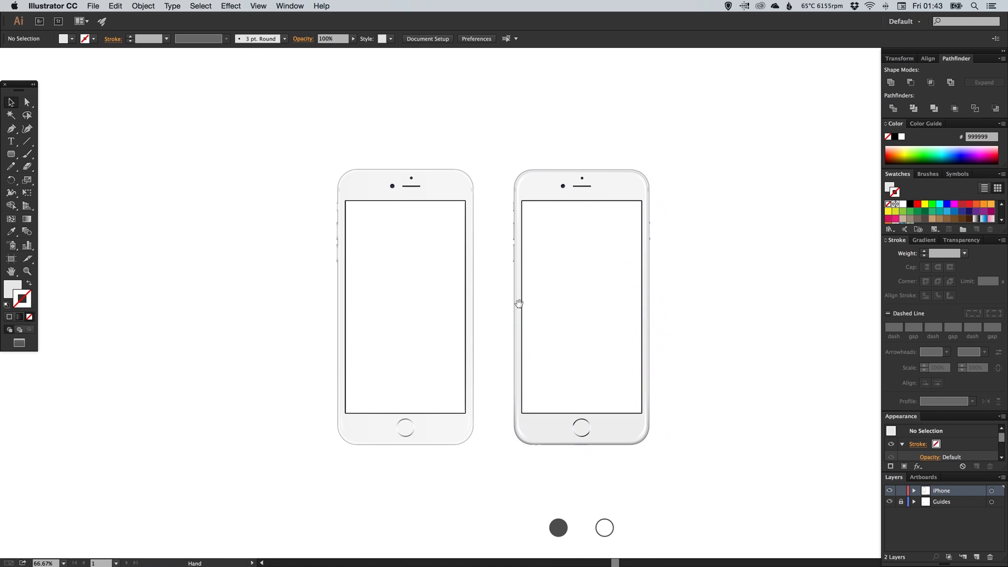
left_click(494, 378)
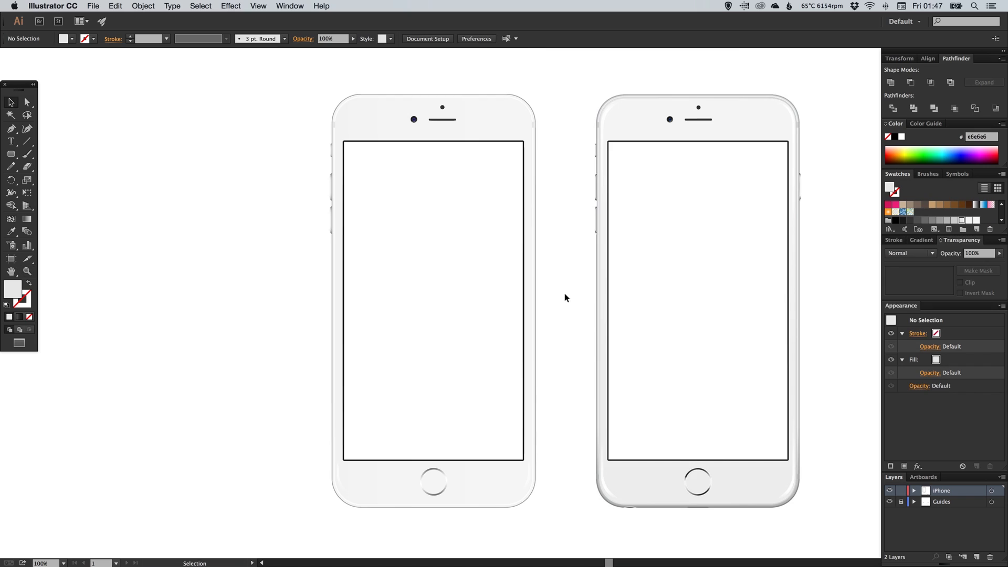
key("space")
left_click_drag(565, 294, 554, 297)
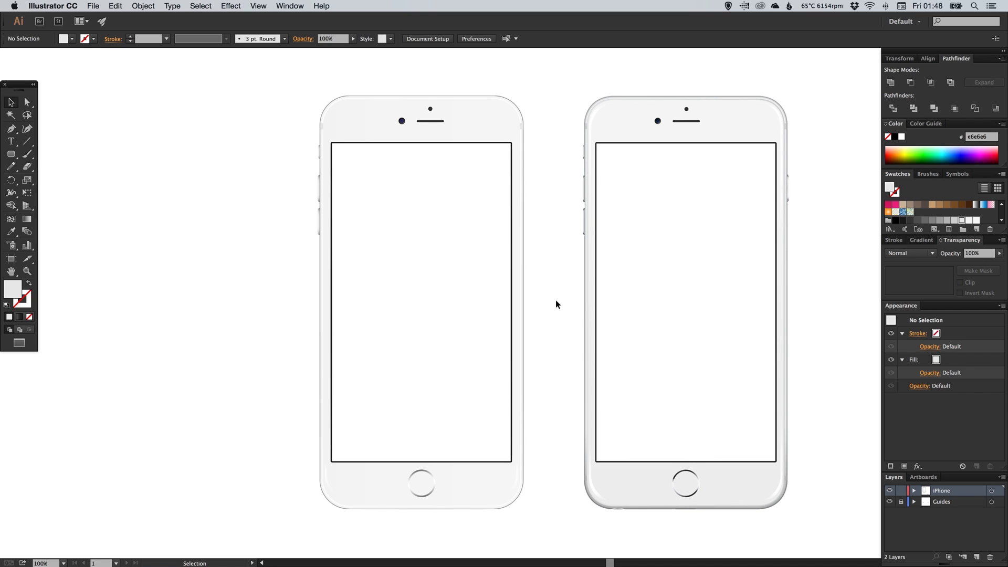
scroll(552, 285, "right", 3)
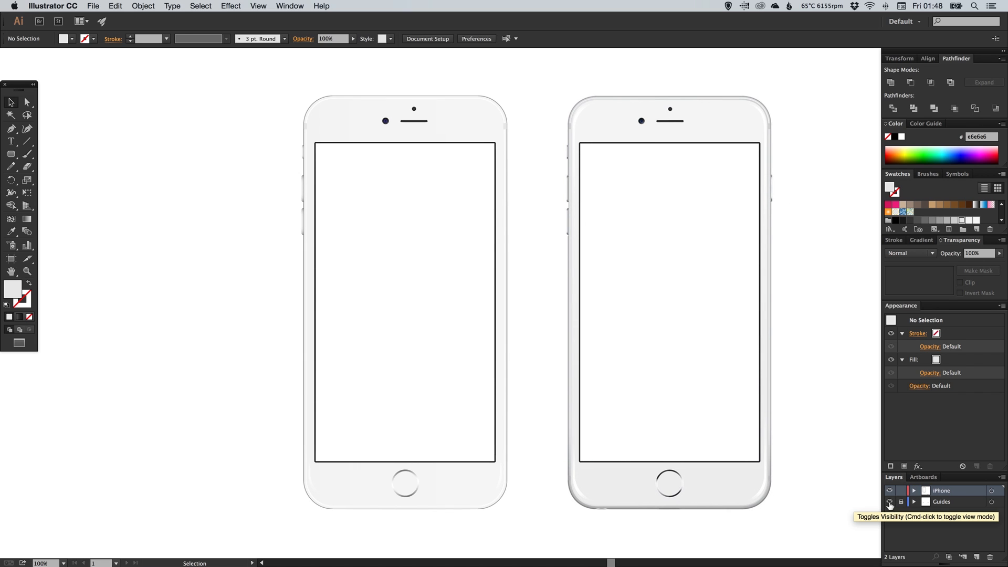
Hide the Guides layer that holds the shaded reference phone.
left_click(889, 503)
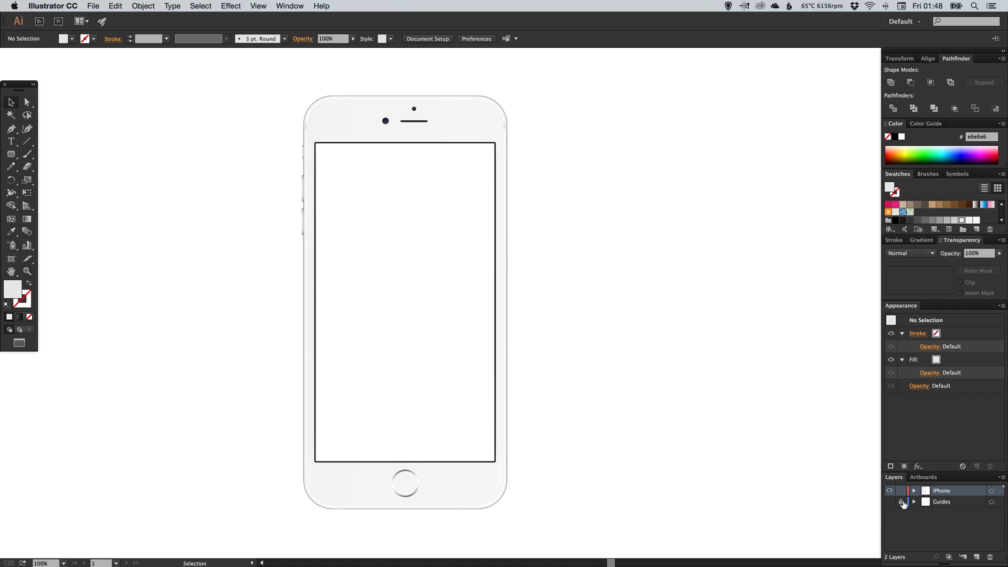
scroll(407, 243, "right", 8)
Group all the flat phone's shapes, move the group horizontally to the middle of the view and deselect it.
left_click_drag(68, 76, 338, 444)
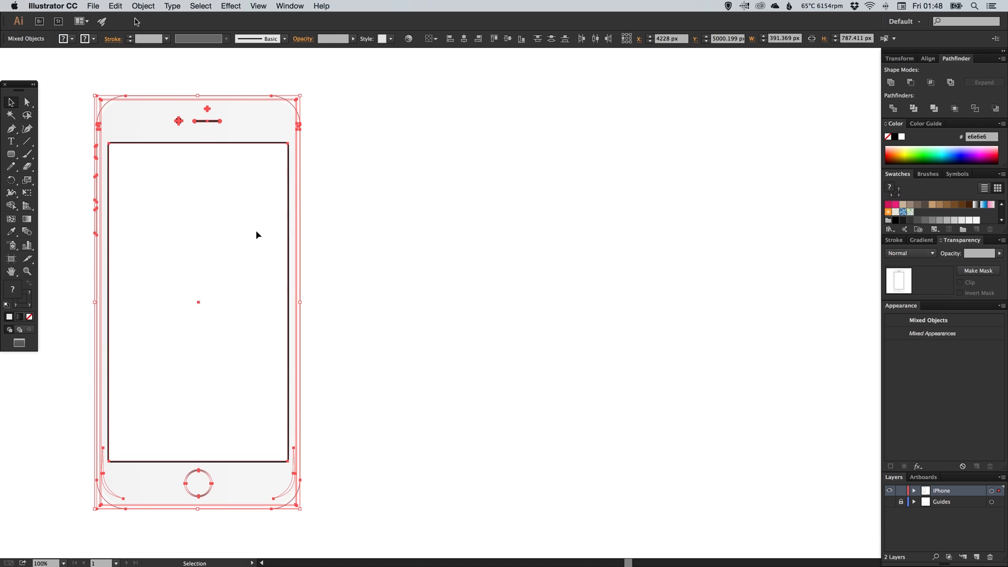
left_click(144, 5)
left_click(149, 45)
left_click_drag(263, 148, 528, 168)
left_click(655, 173)
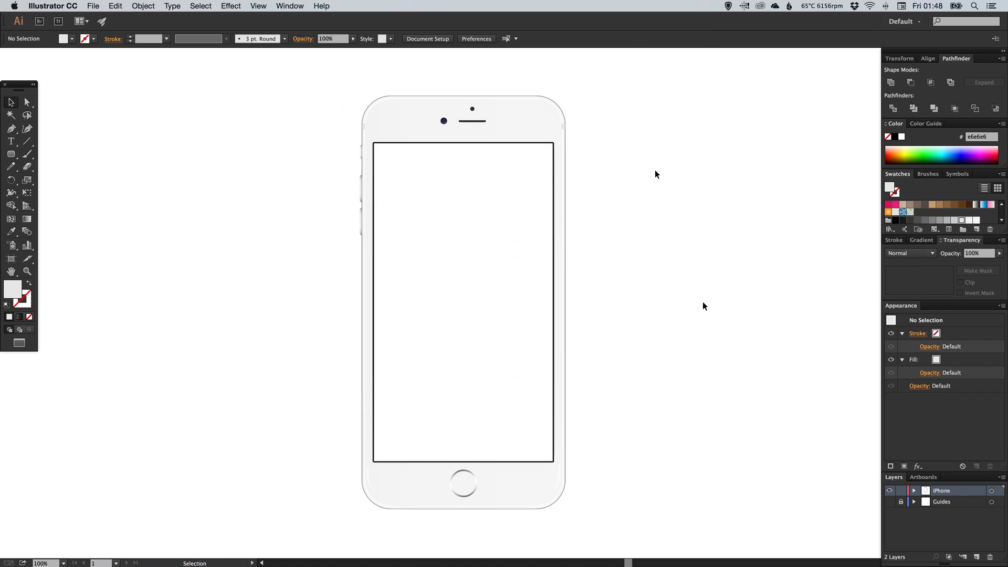